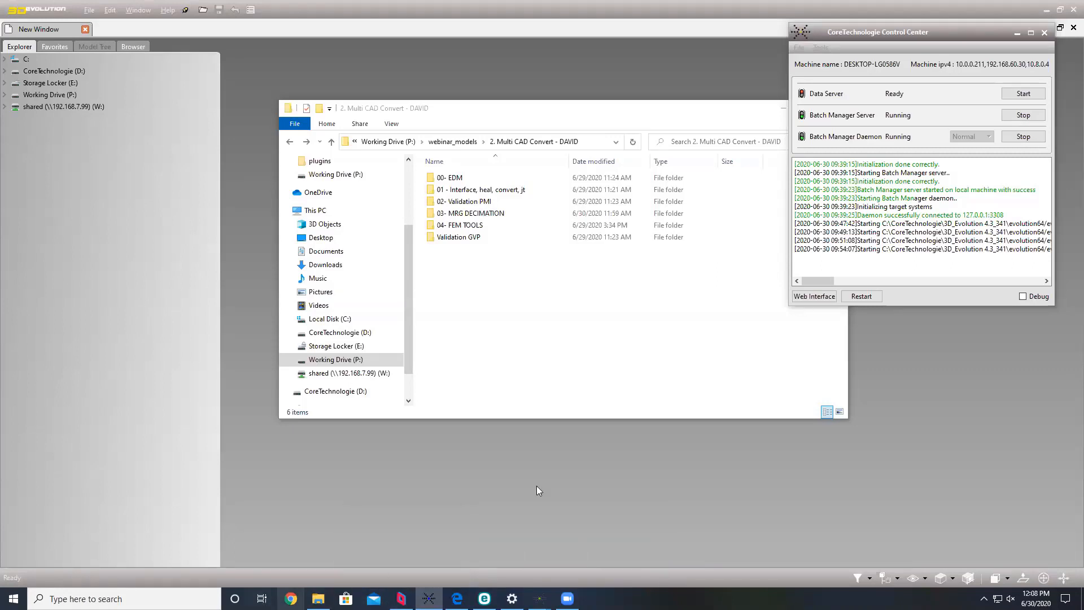
Open the Batch Manager web interface and choose the Convert script from the STANDARD scripts.
click(813, 299)
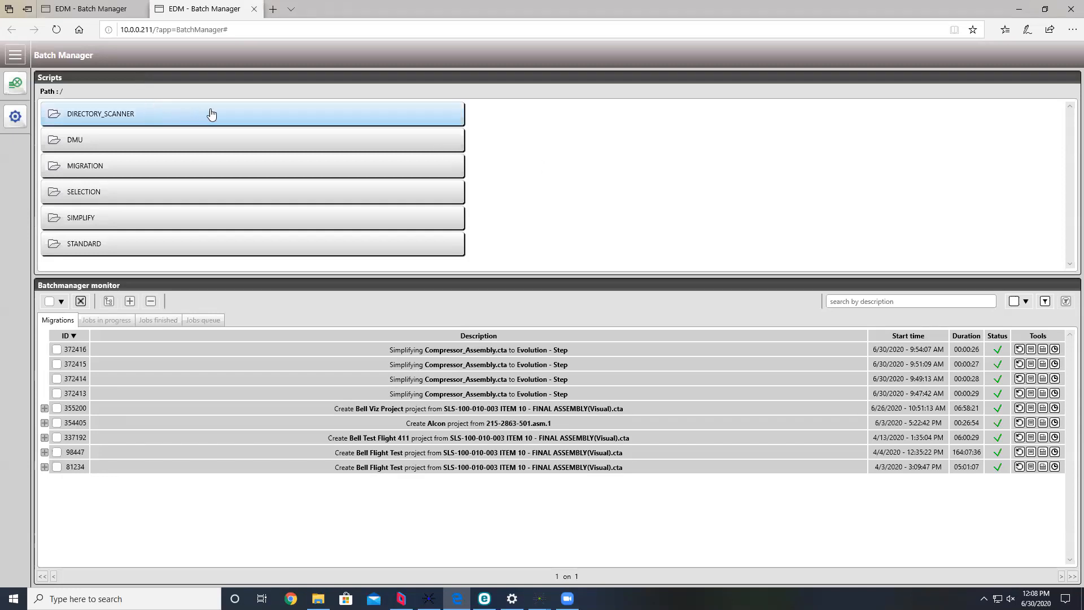
click(235, 30)
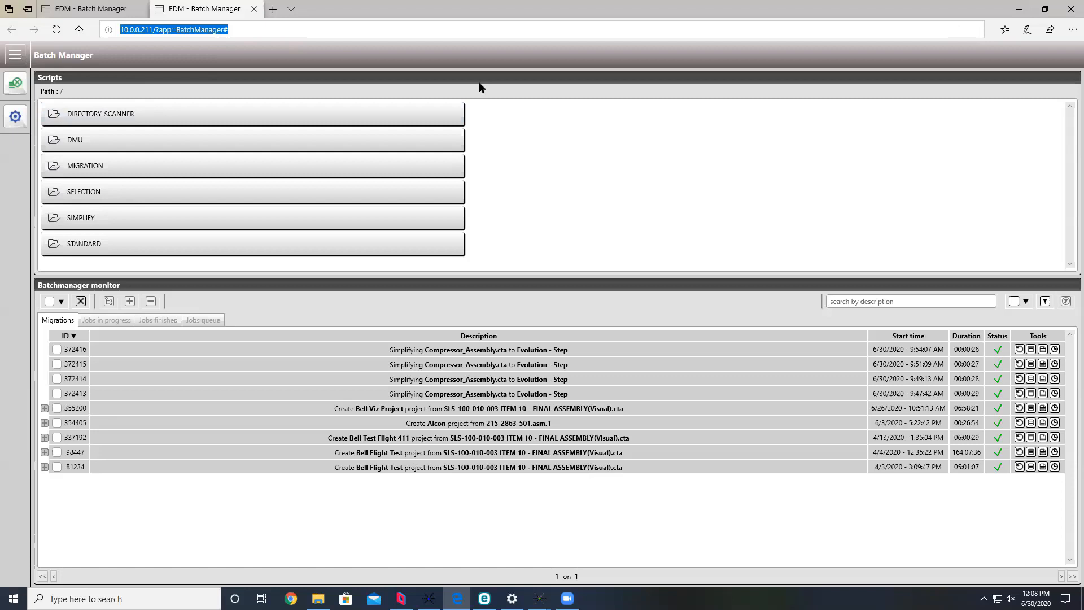
click(614, 211)
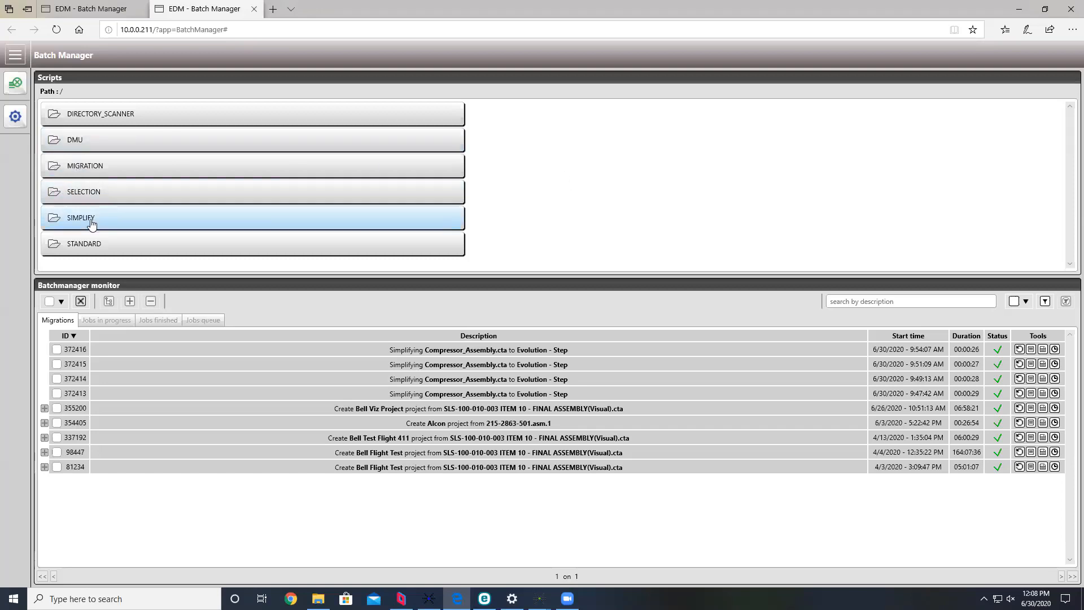
click(105, 245)
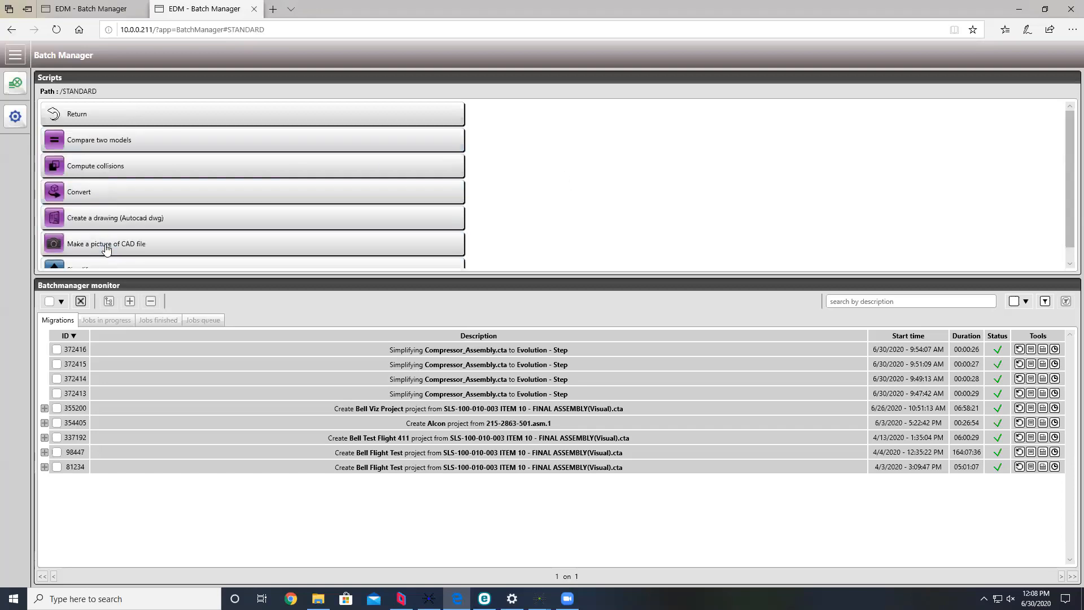
click(120, 191)
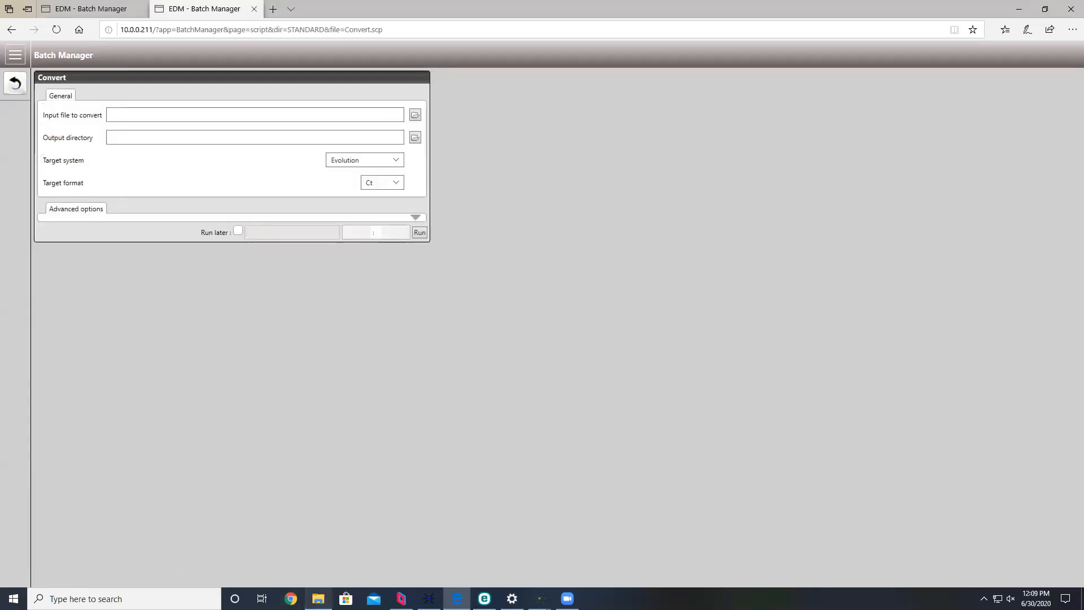
Switch to File Explorer, open the folder "01 - Interface, heal, convert, jt" and copy its path.
click(318, 598)
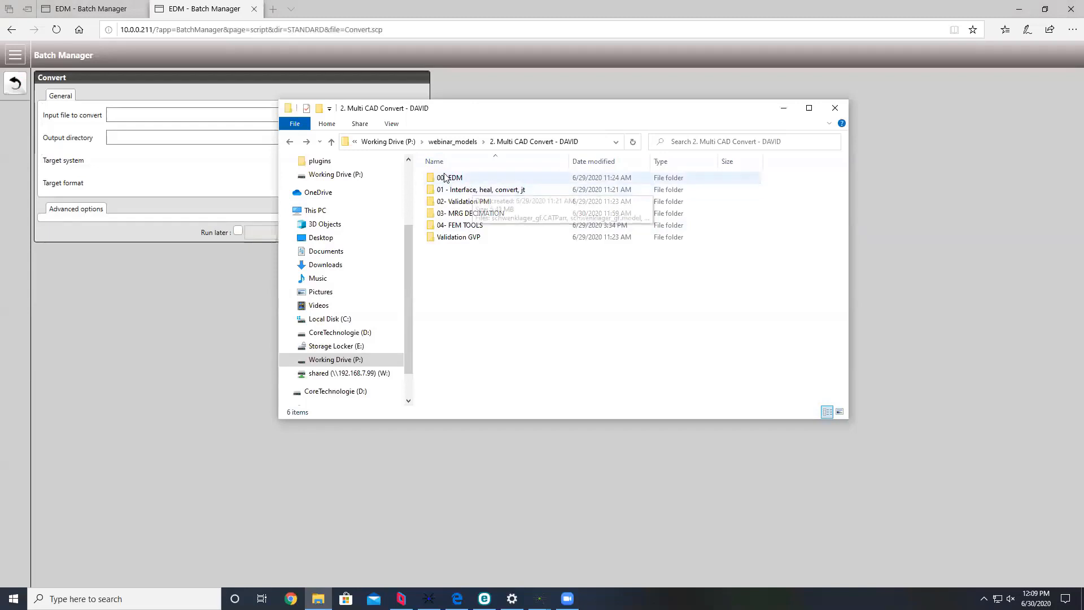
click(208, 88)
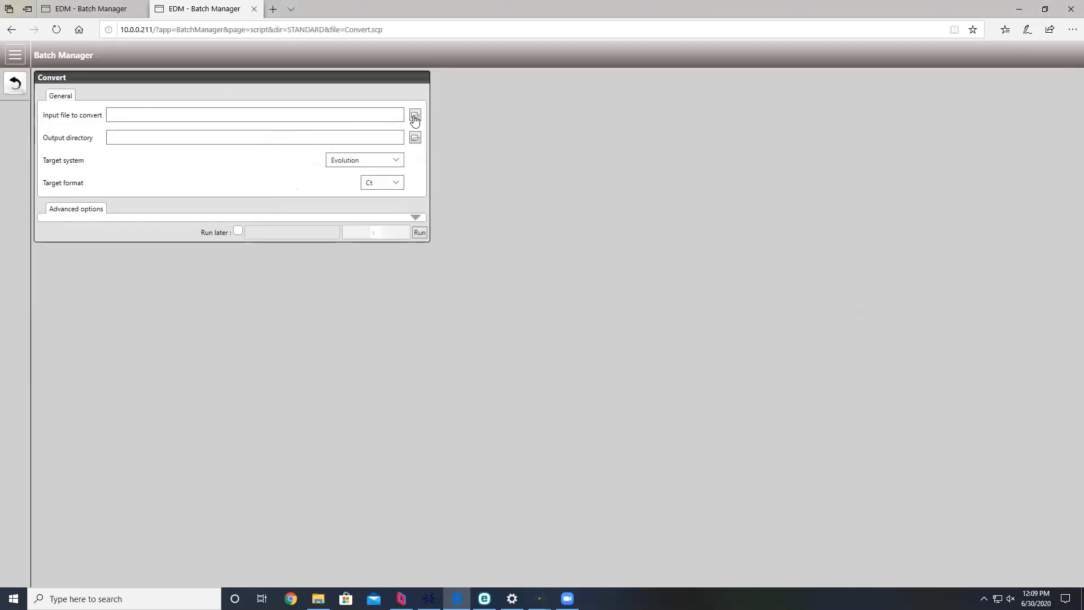
click(414, 116)
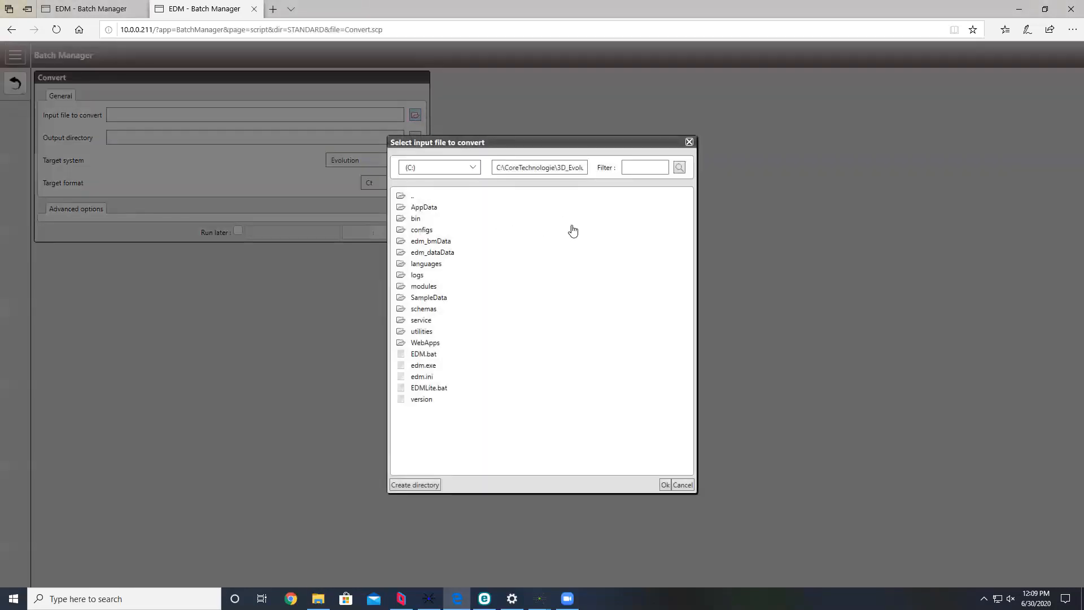
key(alt+Tab)
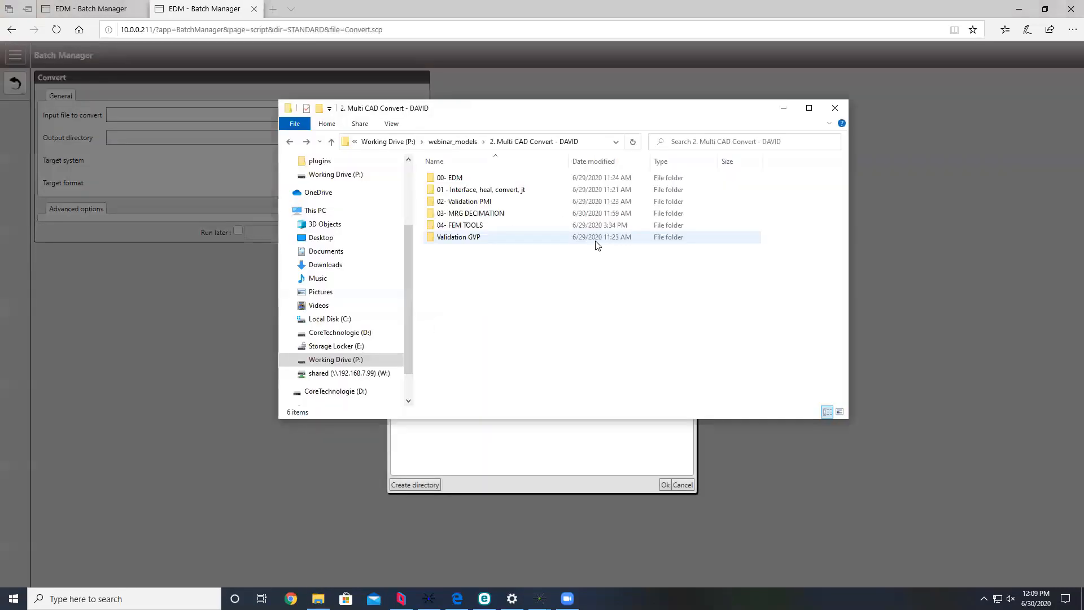
double_click(528, 194)
click(491, 179)
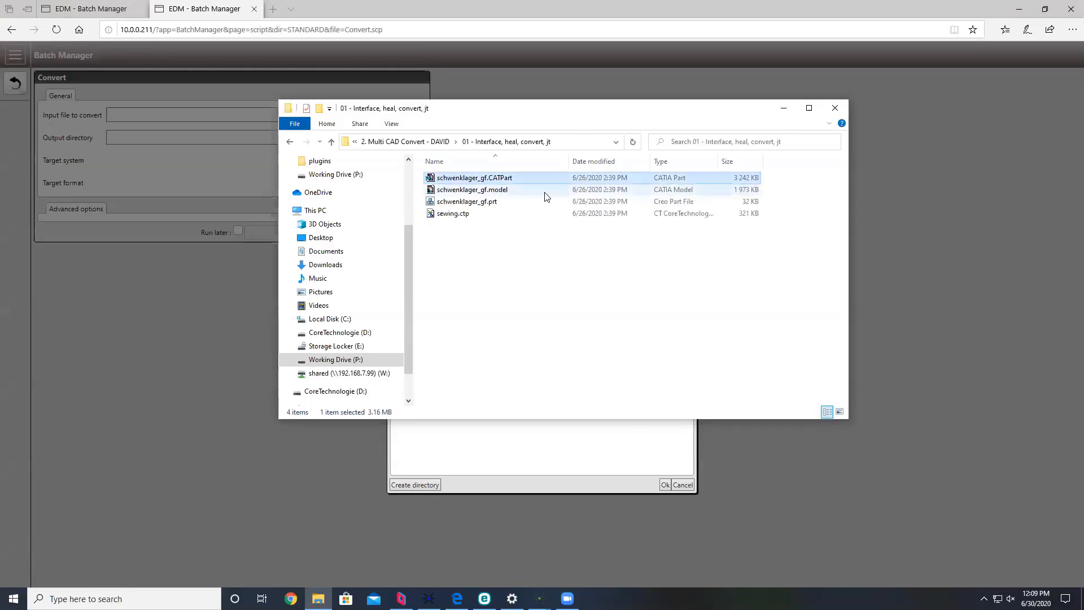
click(587, 141)
key(ctrl+c)
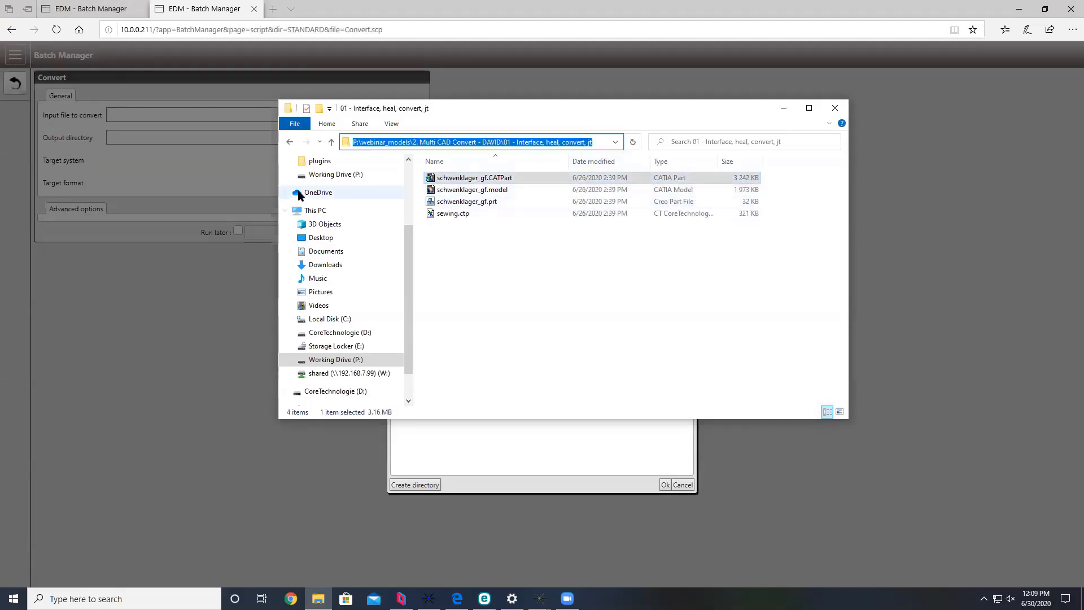
Set the input file to convert to schwenklager_gf.CATPart, browsing to it with the copied folder path.
click(215, 126)
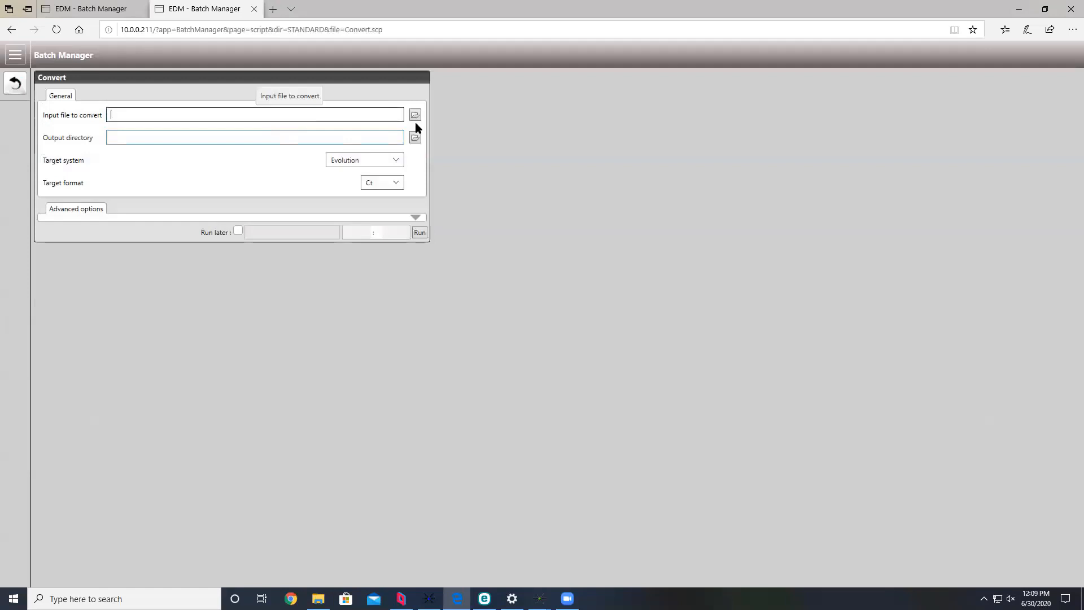
click(416, 115)
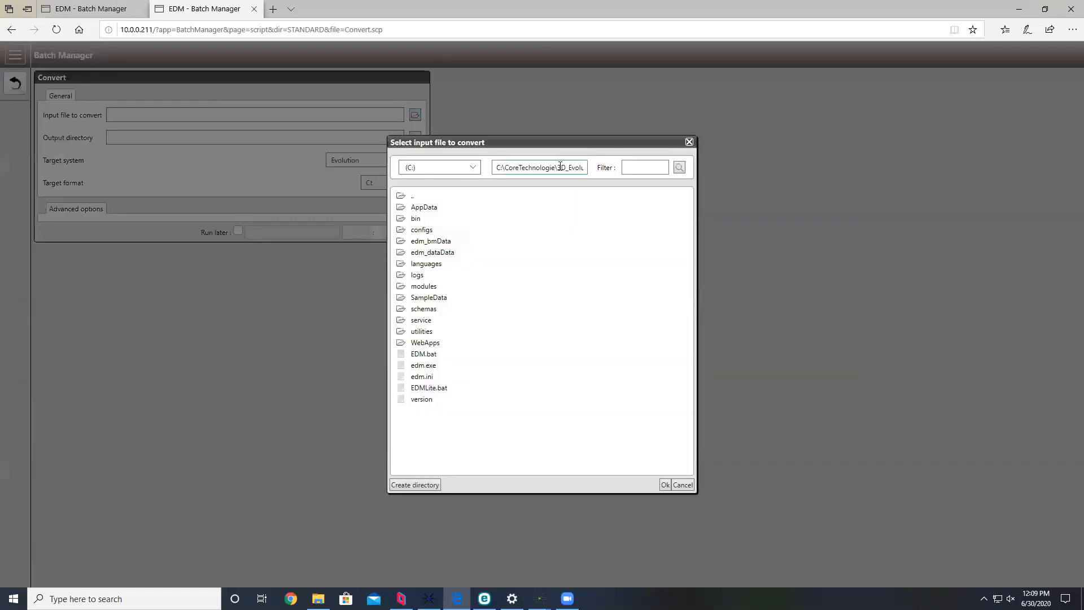
triple_click(560, 167)
key(ctrl+v)
key(Return)
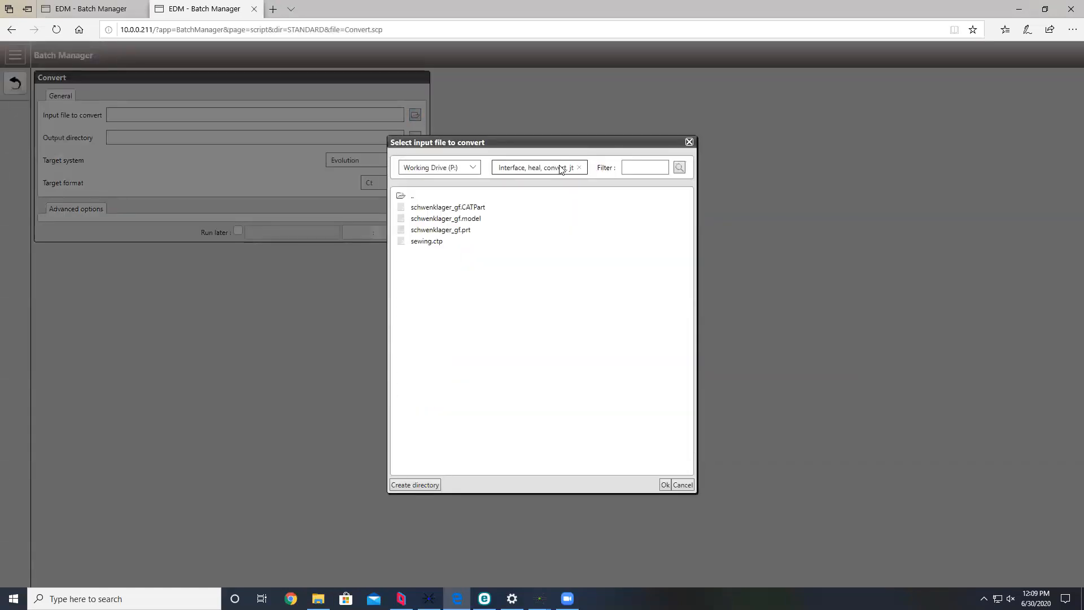
click(450, 210)
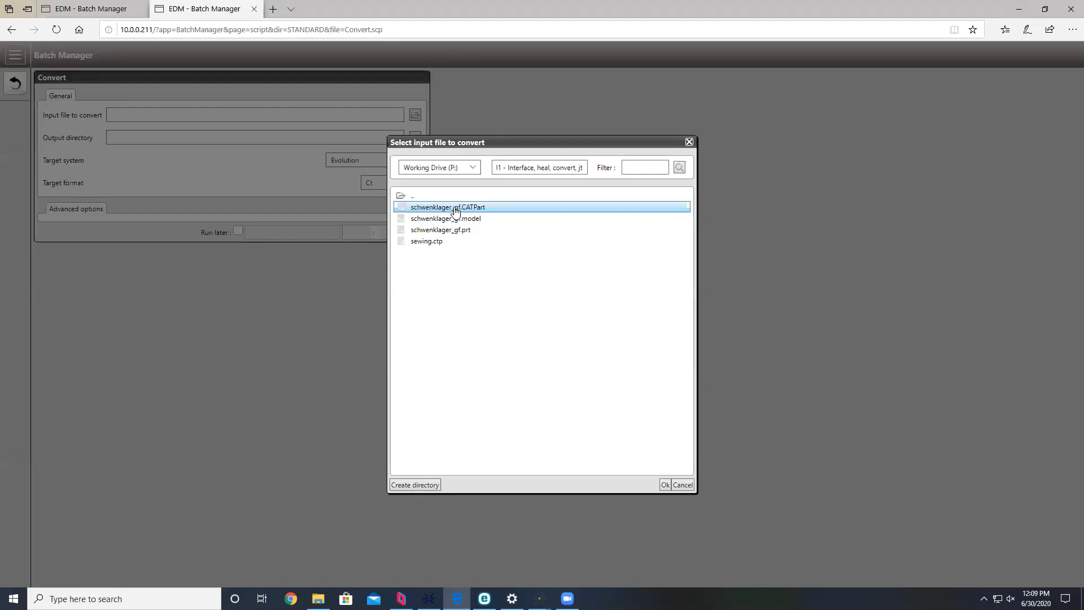
double_click(455, 208)
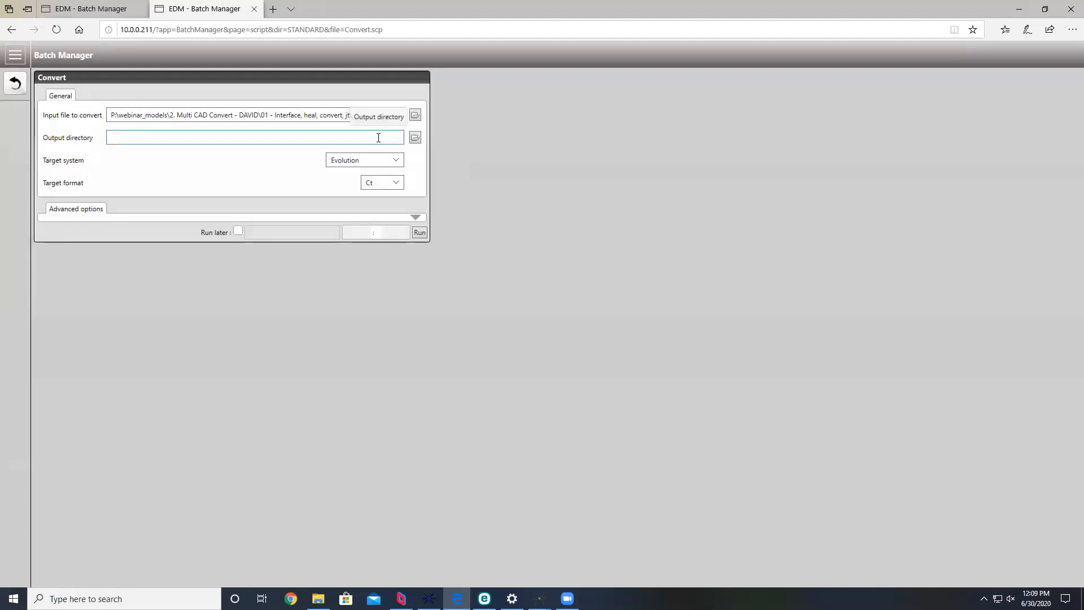
Set the output directory to the copied folder path with a trailing backslash, and the target format to Step.
click(172, 115)
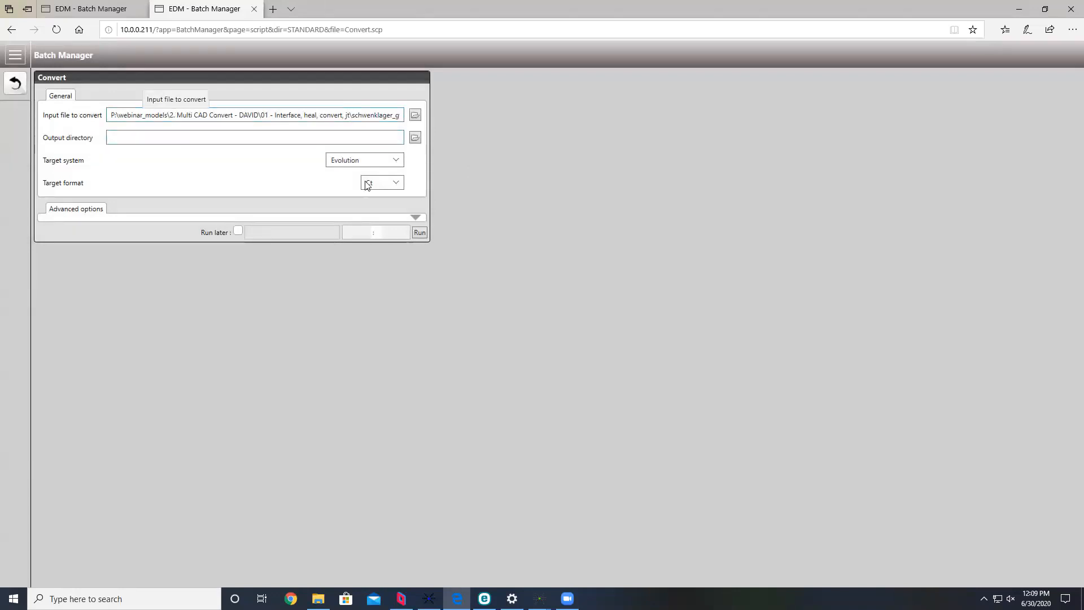
click(233, 135)
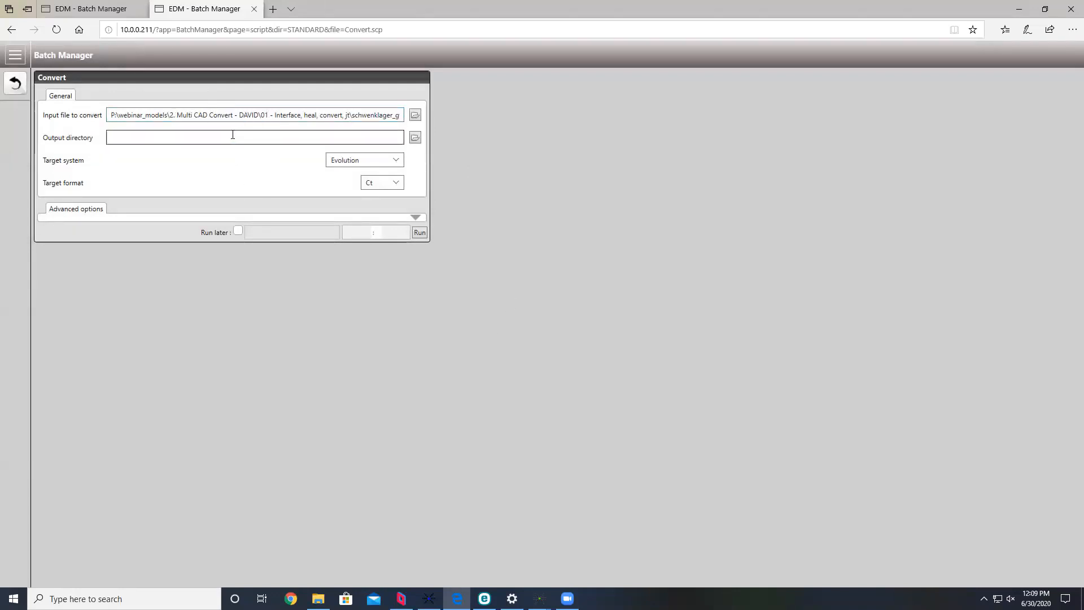
key(ctrl+v)
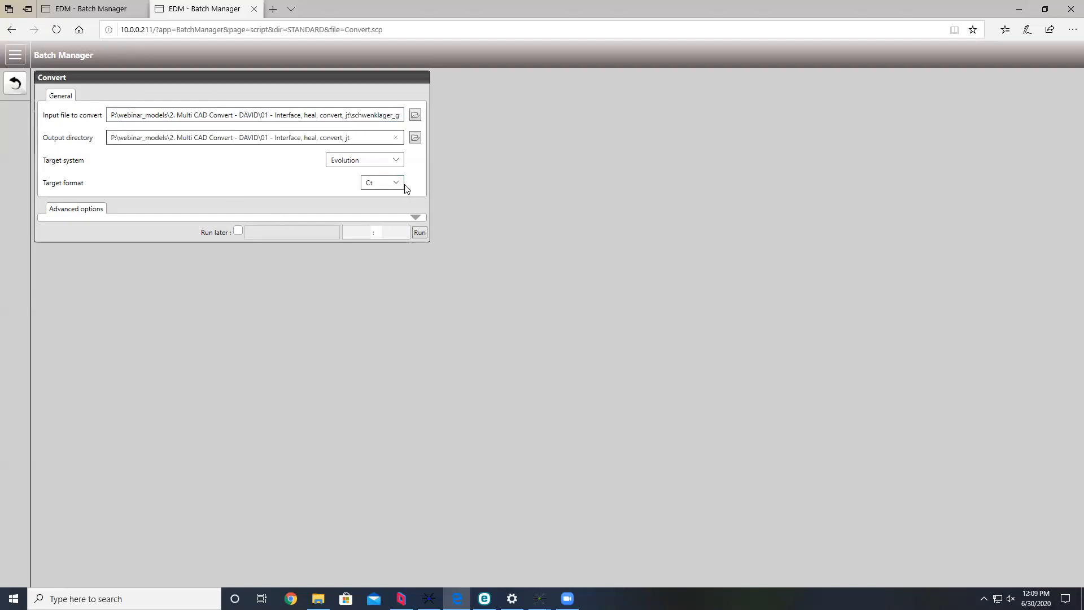
text(\)
click(395, 181)
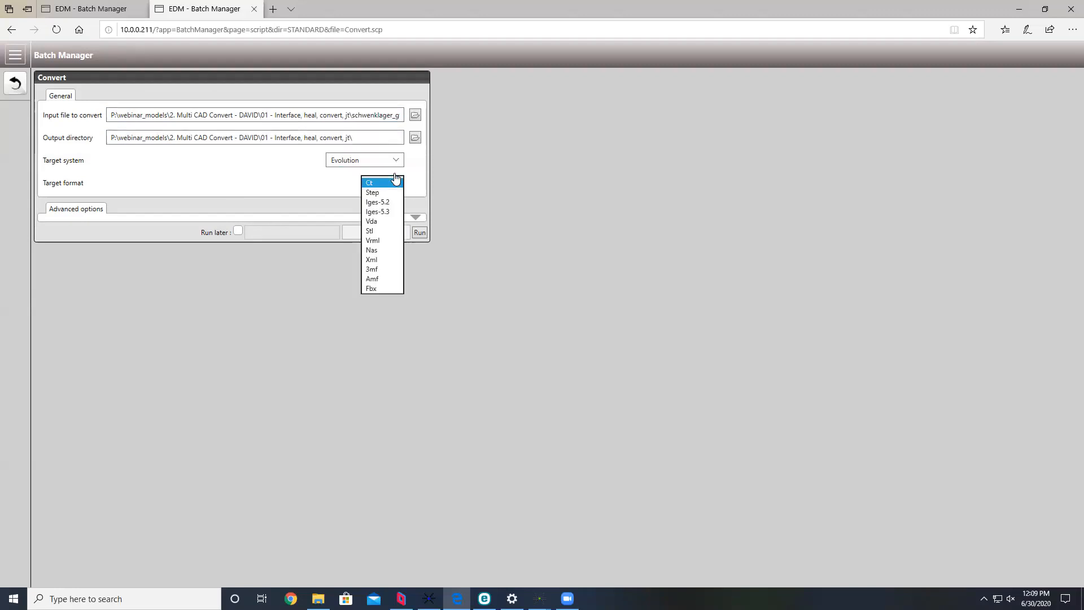
click(384, 193)
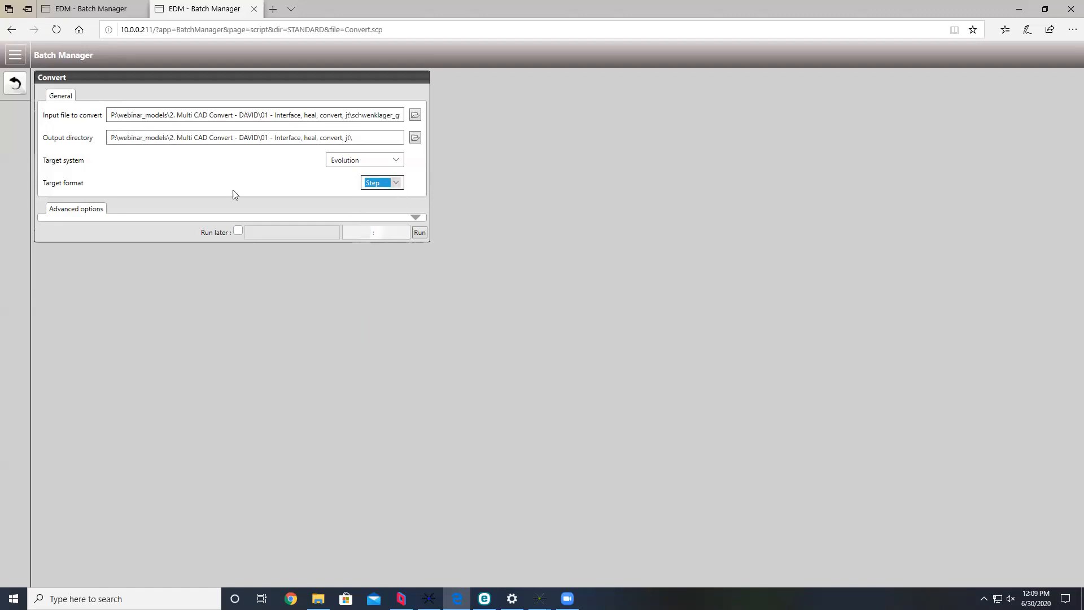
Set Nb stitch to 1 in the advanced options, keeping Nb heal at 1, and run the conversion job.
click(415, 217)
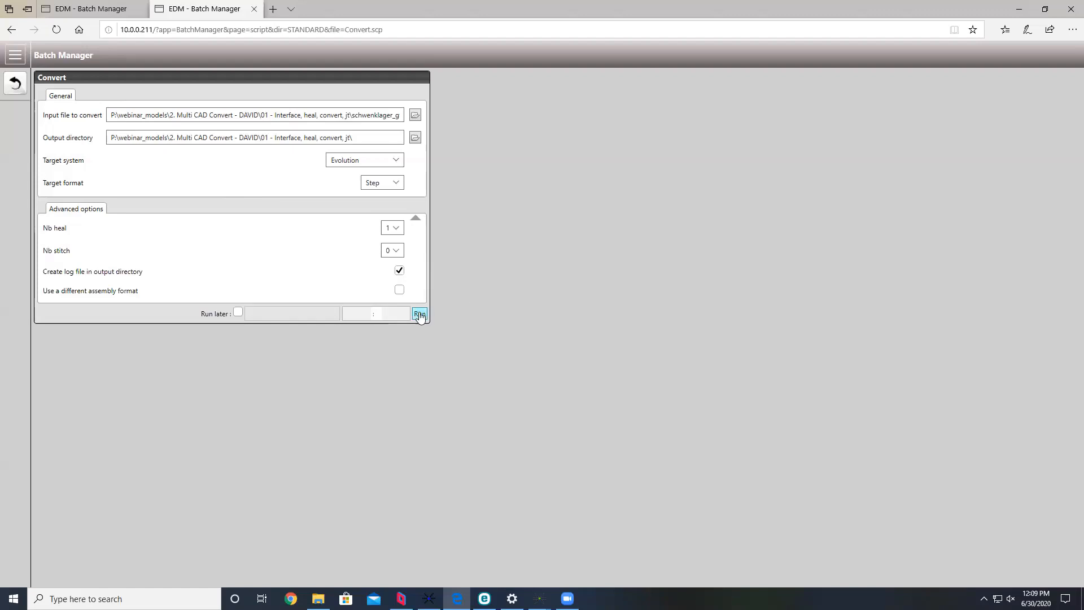
click(399, 230)
click(400, 228)
click(398, 251)
click(399, 252)
click(393, 250)
click(392, 261)
click(396, 252)
click(393, 258)
click(305, 255)
click(420, 314)
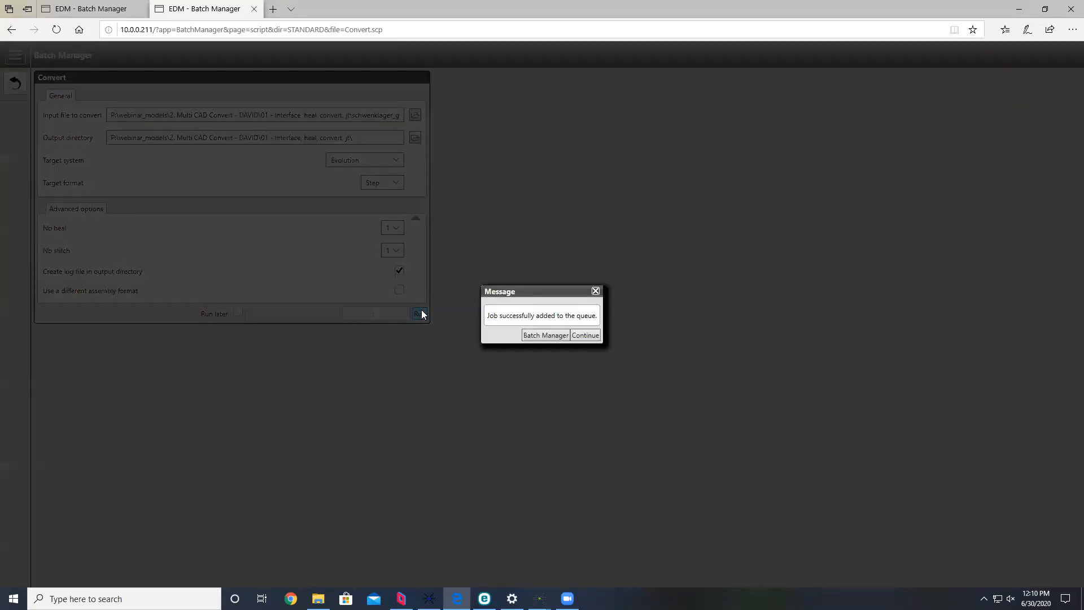
Return to the Batch Manager overview and read through the log of the schwenklager_gf.CATPart conversion.
click(536, 335)
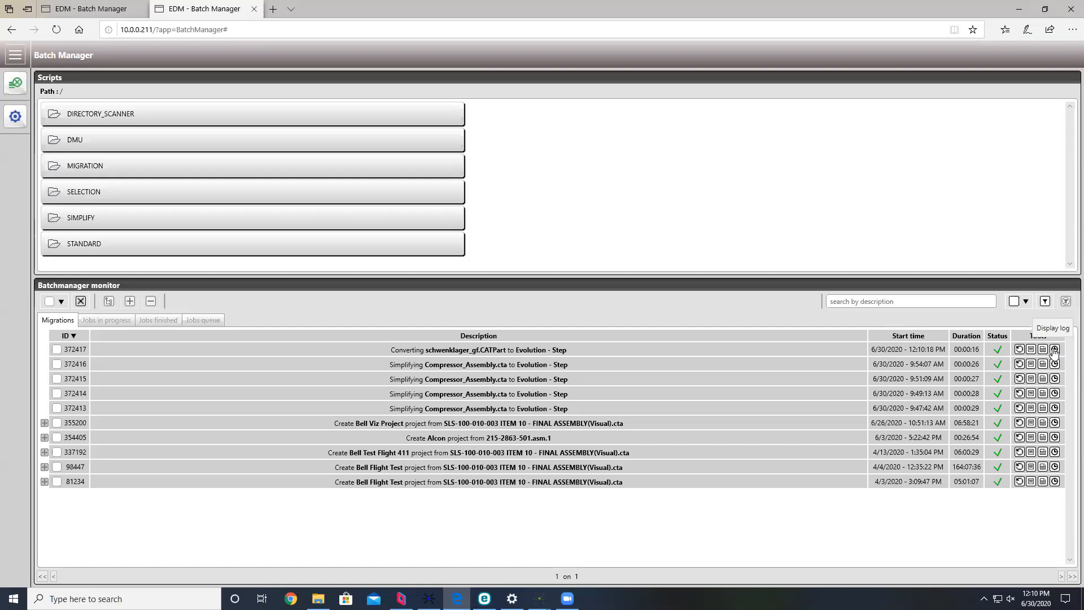
click(1031, 351)
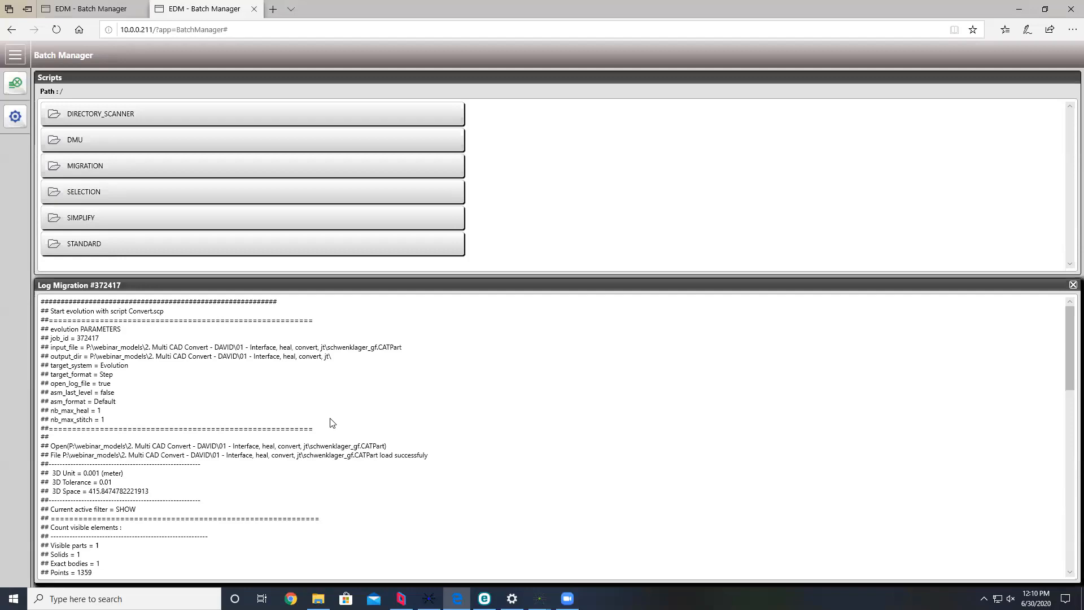
scroll(330, 423, down, 7)
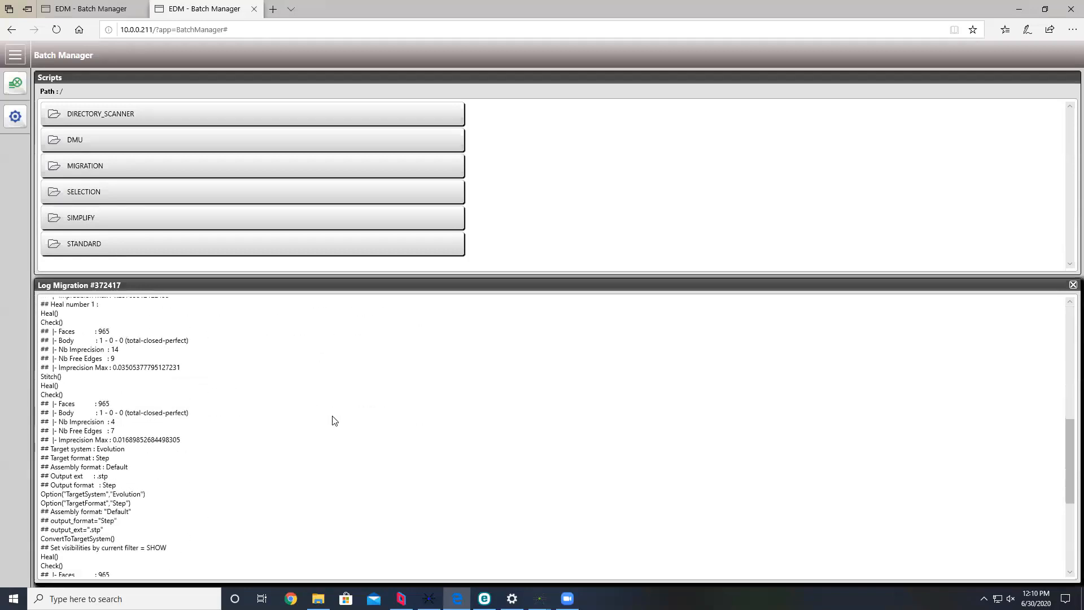
scroll(333, 420, down, 4)
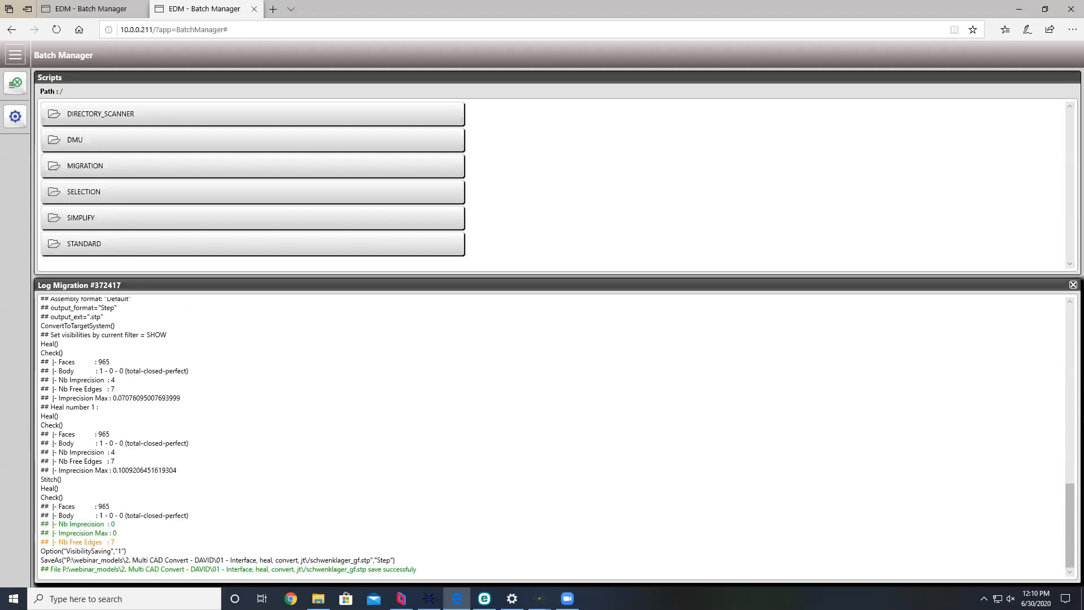
Check the output folder in File Explorer for the converted schwenklager_gf.stp alongside the original CATPart.
click(318, 598)
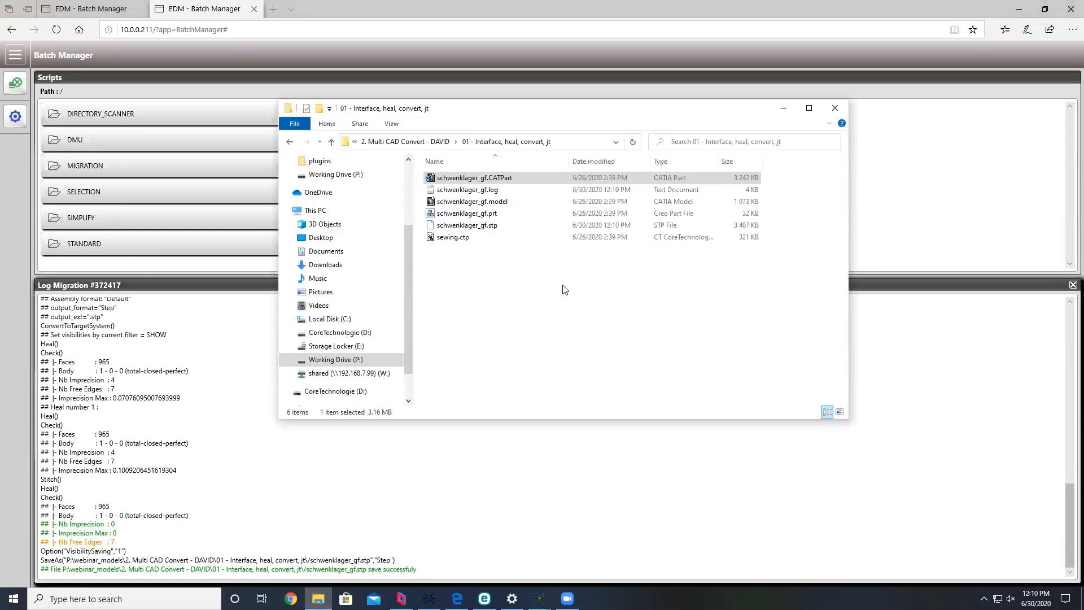
click(479, 226)
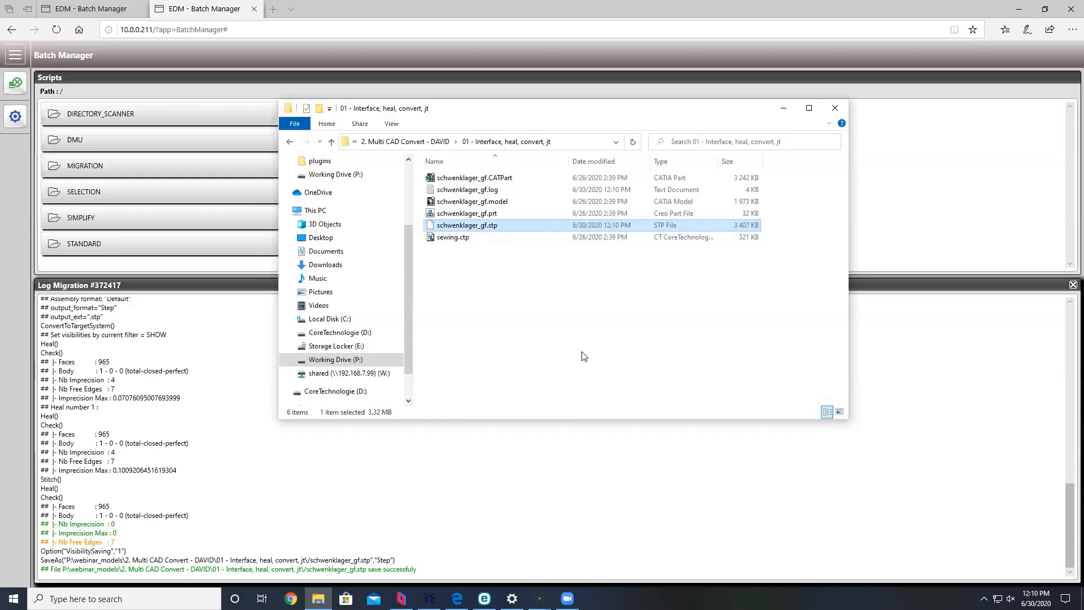
click(497, 179)
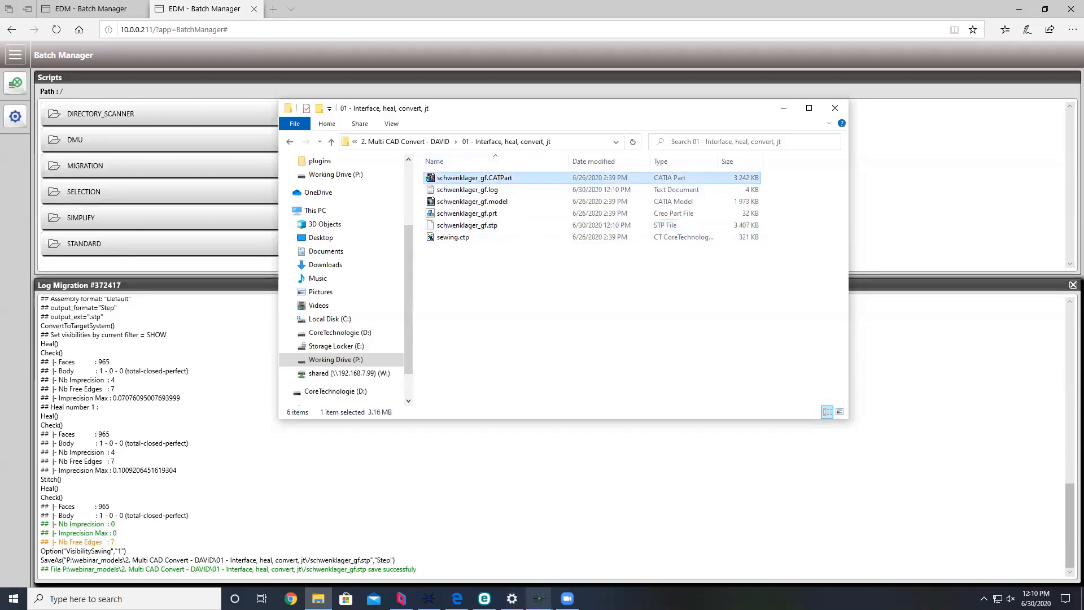
Switch to 3D Evolution and open schwenklager_gf.CATPart there from the File Explorer folder.
mouse_move(536, 598)
click(520, 564)
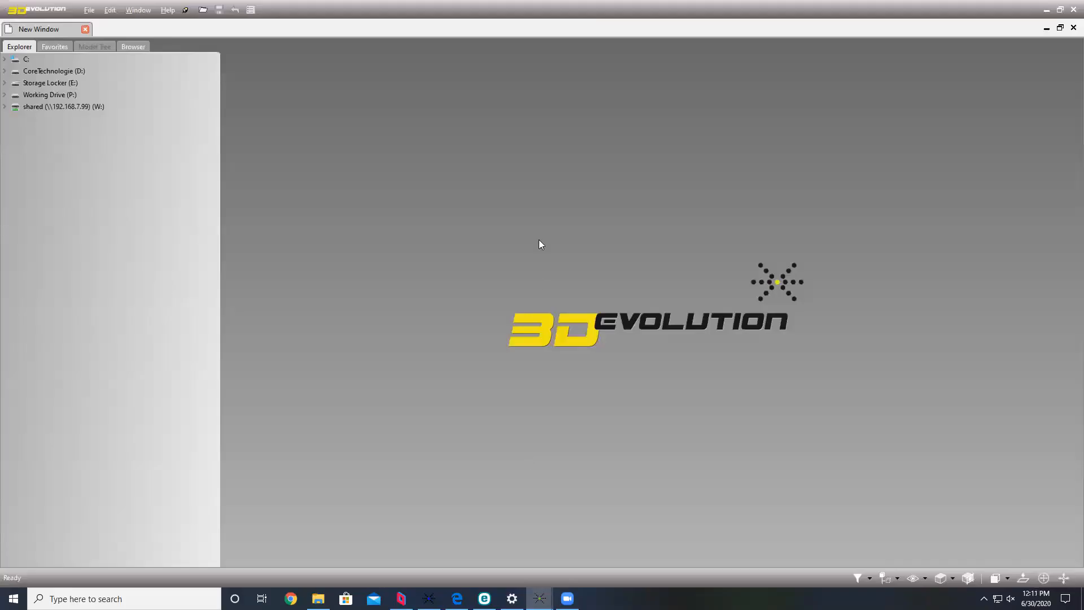
key(alt+Tab)
drag(486, 178, 455, 77)
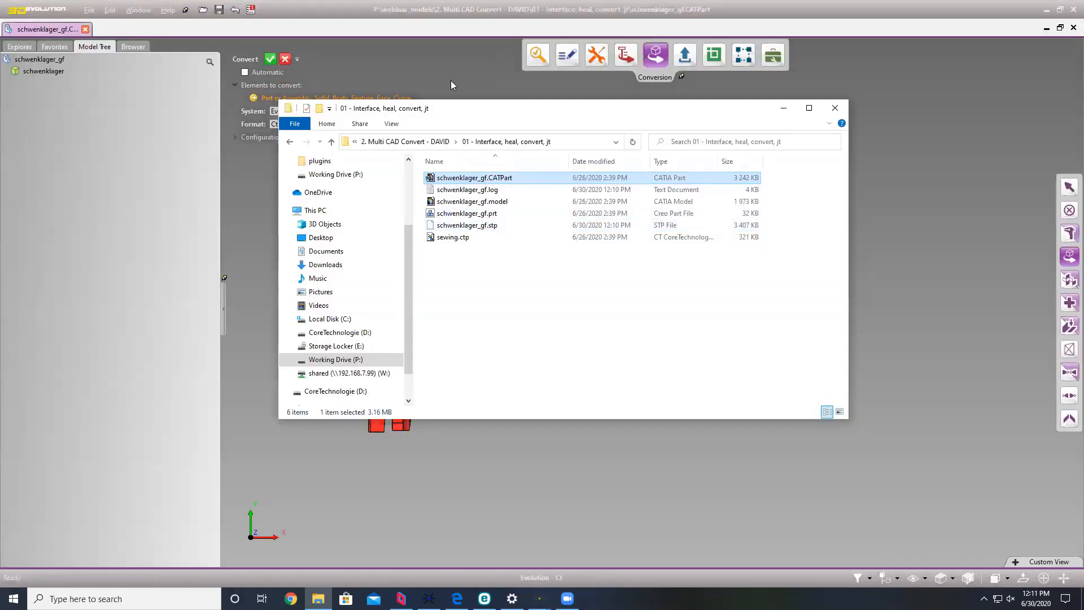
click(450, 80)
middle_drag(659, 420, 643, 452)
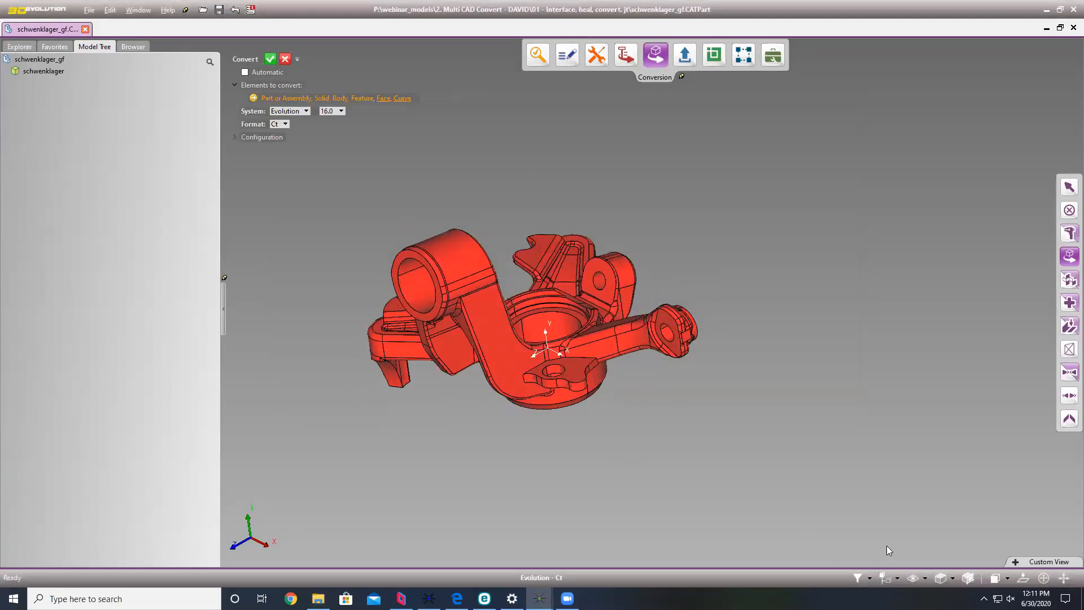
Turn on the display of imprecisions and free edges for the model.
click(925, 578)
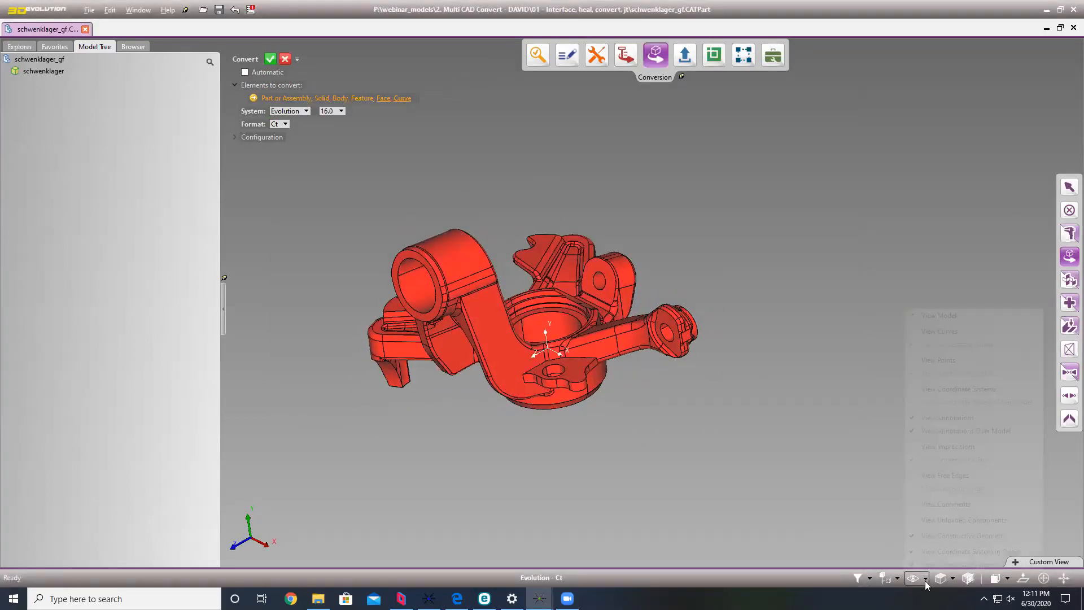
click(940, 450)
click(946, 478)
click(830, 439)
Run the geometry check on the whole schwenklager part, review the error report, and repeat the check once more.
click(1069, 233)
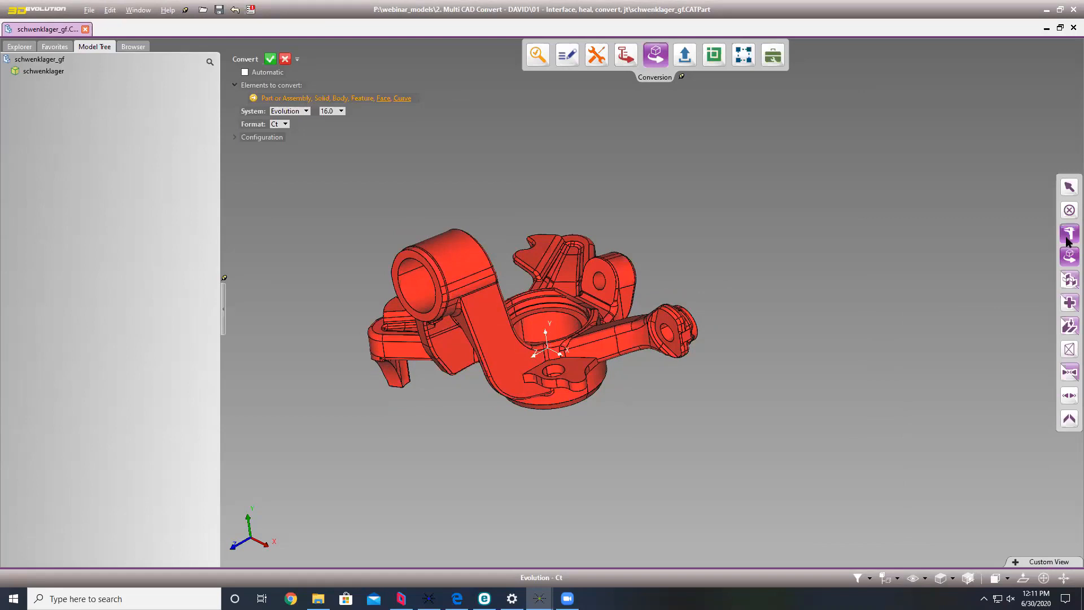
click(264, 59)
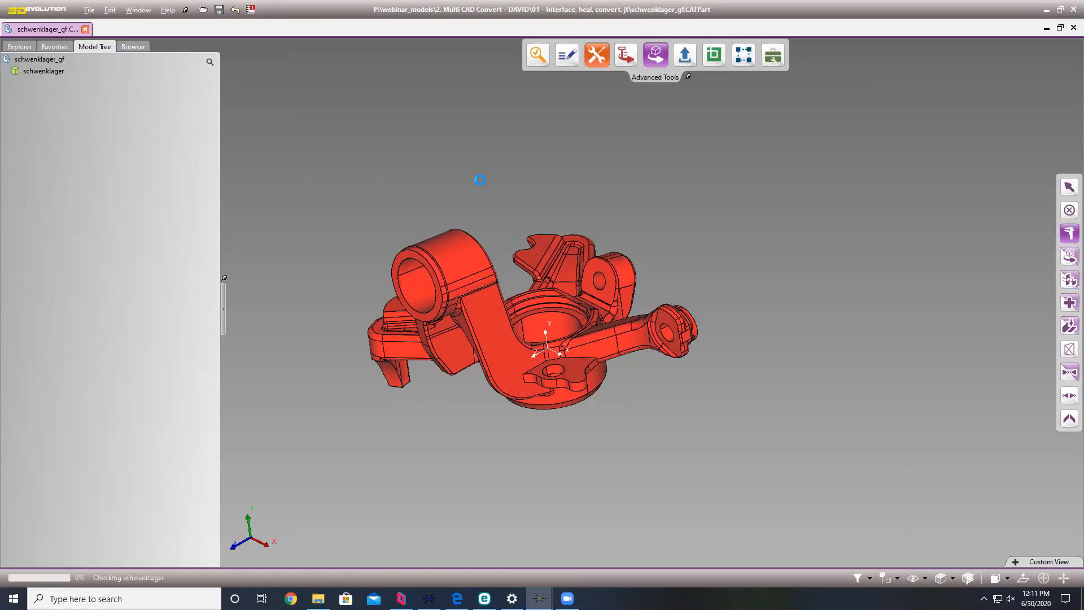
drag(516, 197, 733, 156)
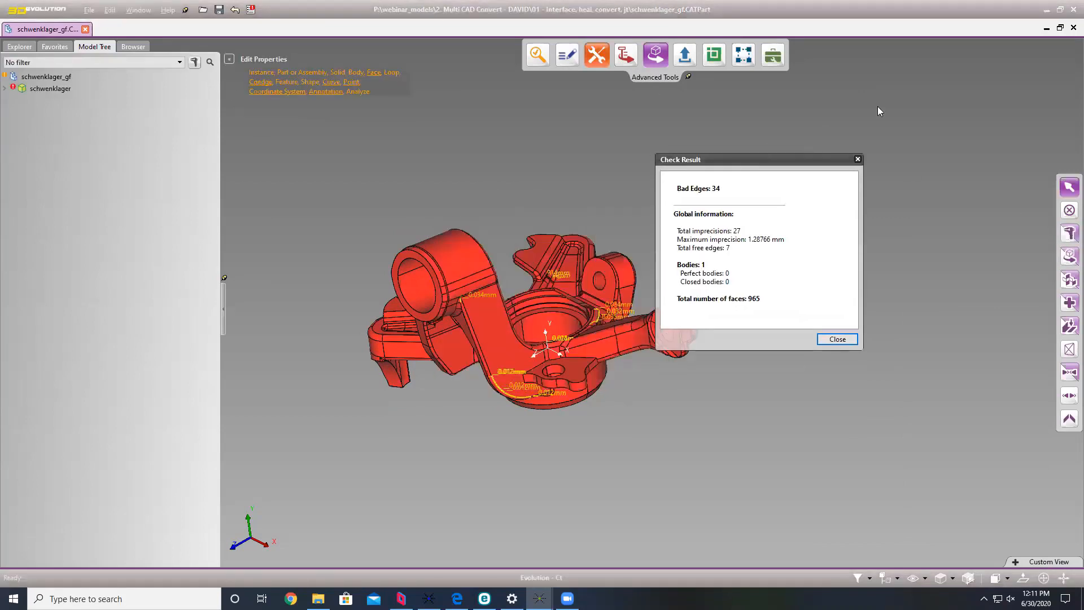
drag(877, 110, 877, 110)
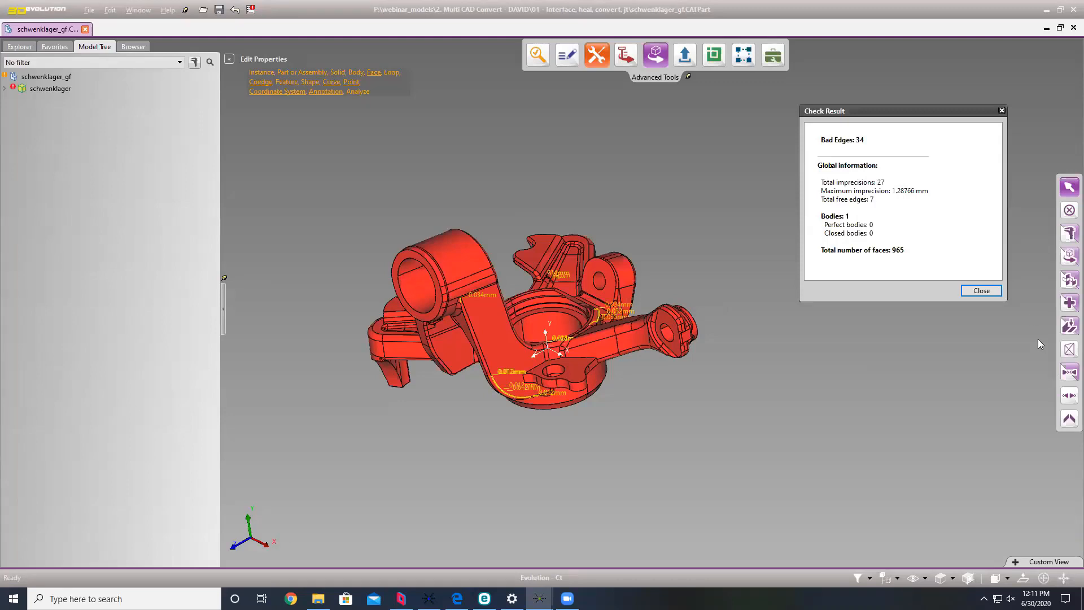
click(981, 291)
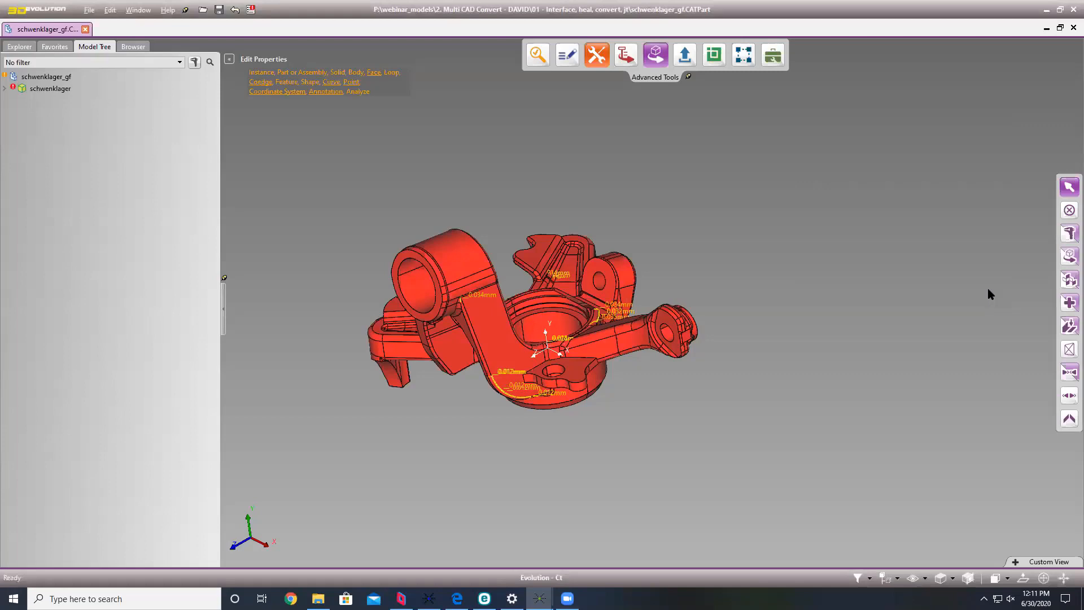
click(1069, 232)
key(Return)
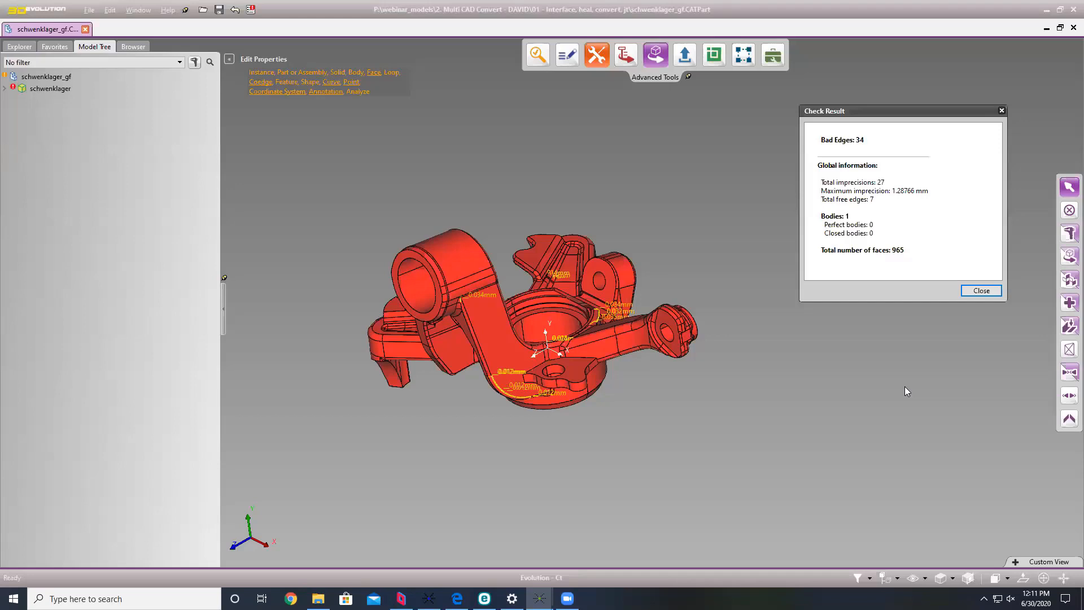
click(993, 291)
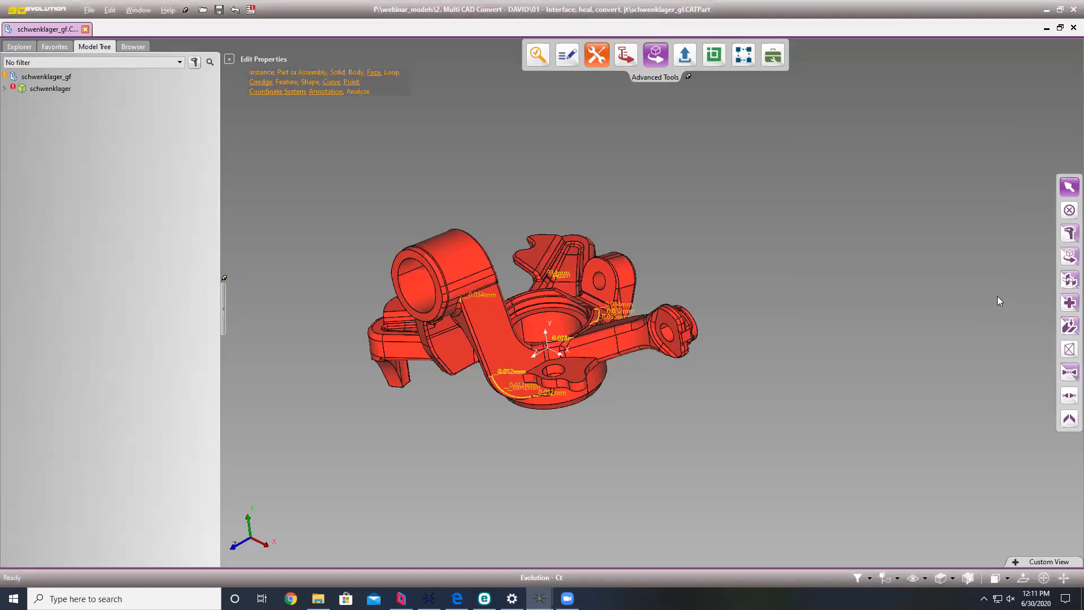
Heal the whole part in Basic mode with the default configuration and close the check report.
click(1068, 304)
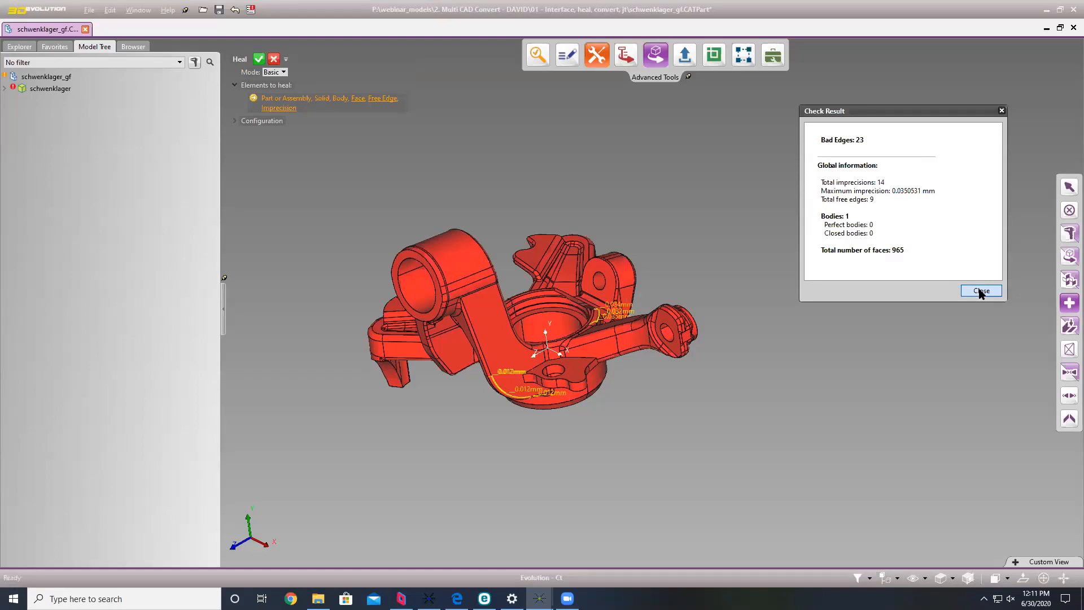
click(980, 291)
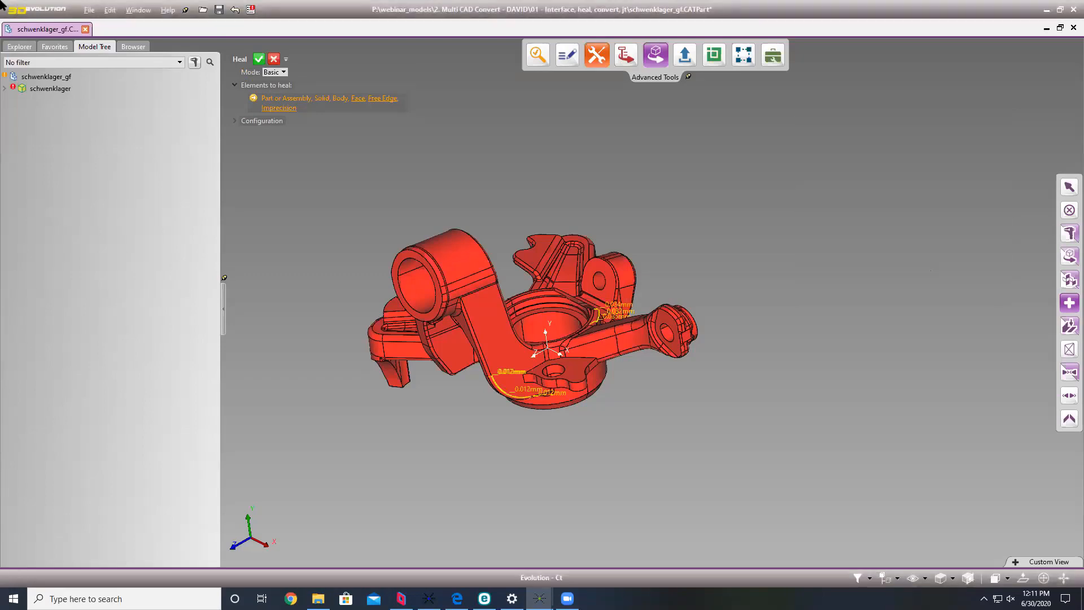
Enable Remove tiny face and loops and Fill holes in the exact healing configuration.
click(236, 121)
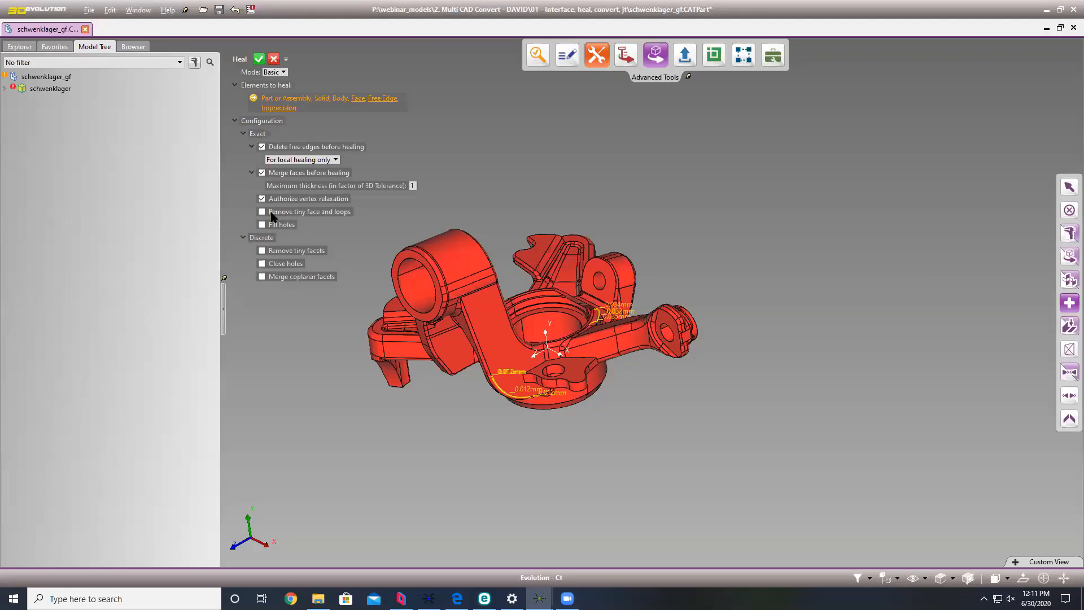
click(271, 212)
click(281, 225)
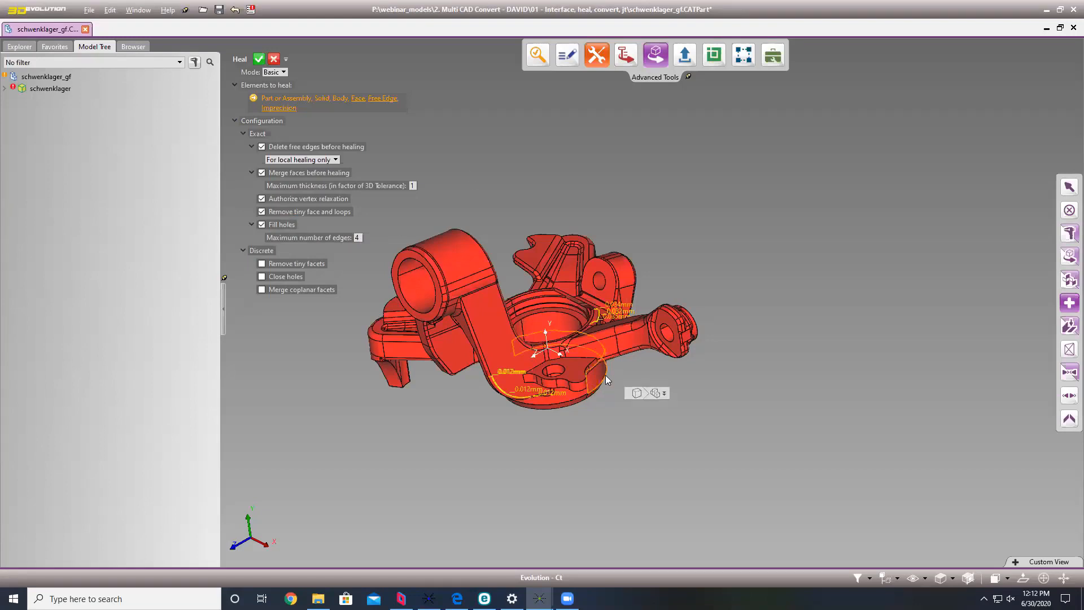
Filter the displayed geometry to Bad Faces so that only the faces with defects are shown.
middle_drag(572, 393, 517, 447)
scroll(579, 362, up, 8)
scroll(581, 318, up, 10)
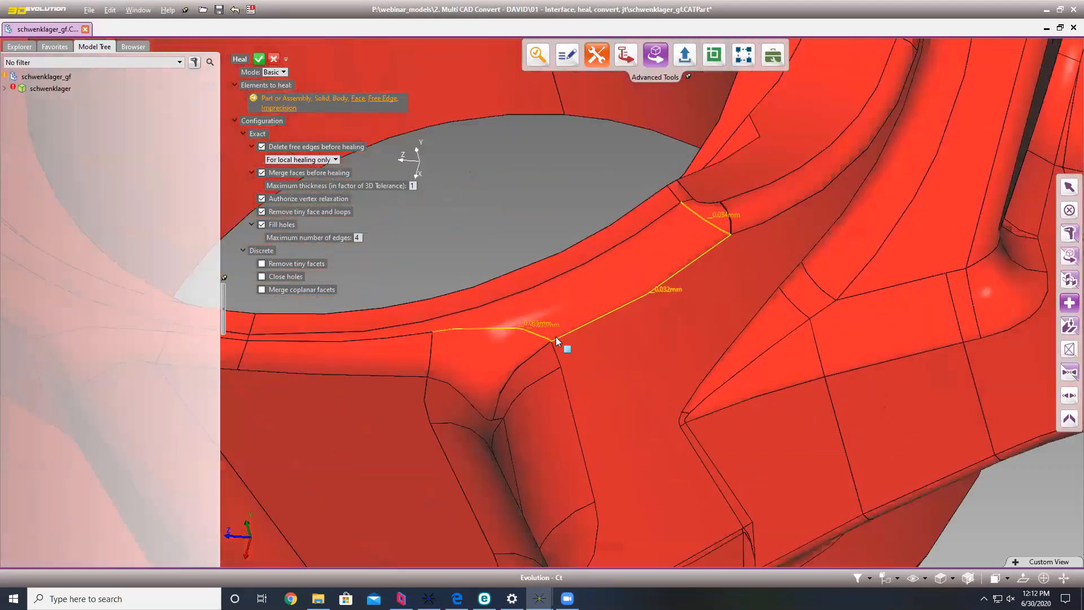
scroll(712, 350, down, 3)
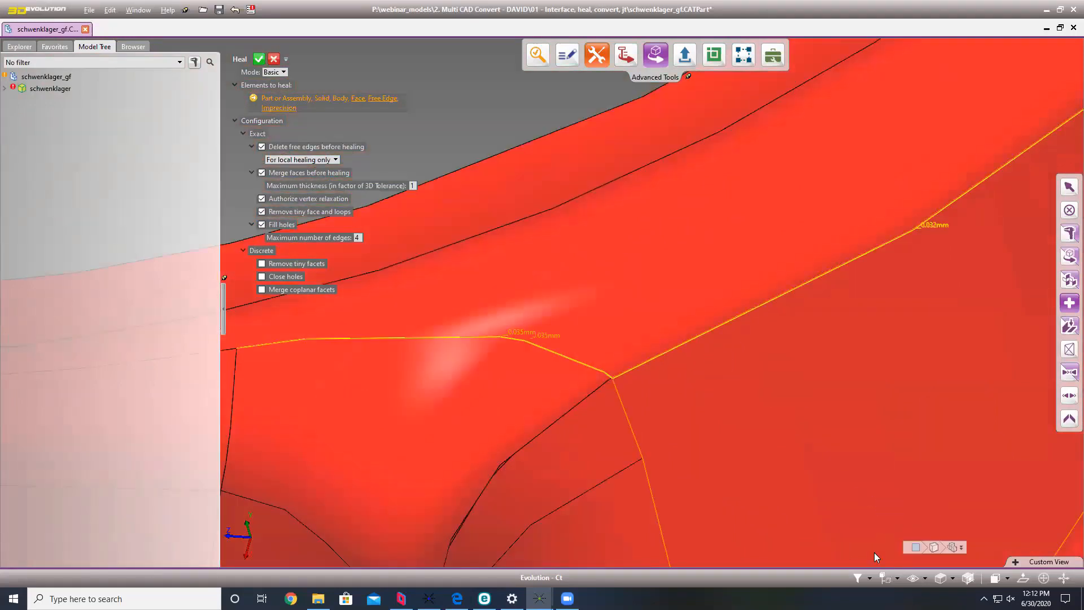
click(869, 579)
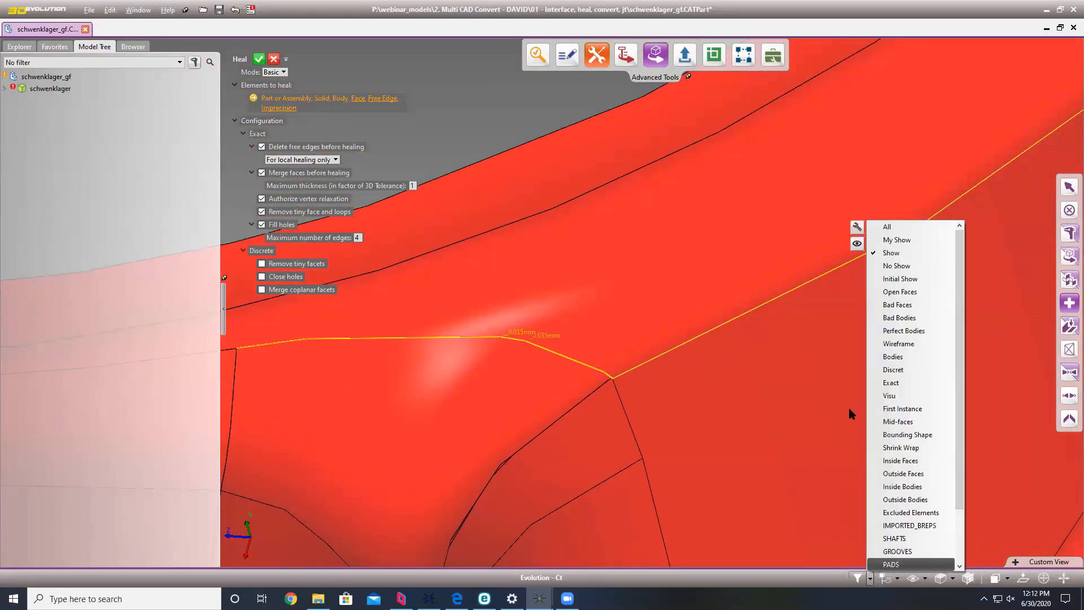
click(898, 305)
scroll(834, 299, down, 5)
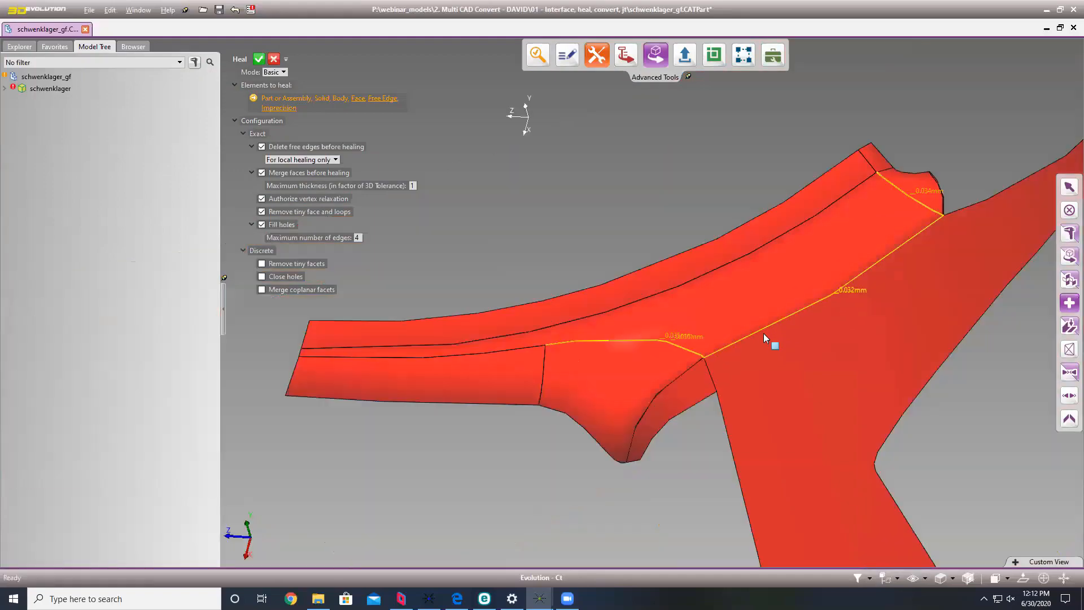
Examine the imprecise edges and the free-edge gap on the bad faces up close.
middle_drag(612, 400, 489, 386)
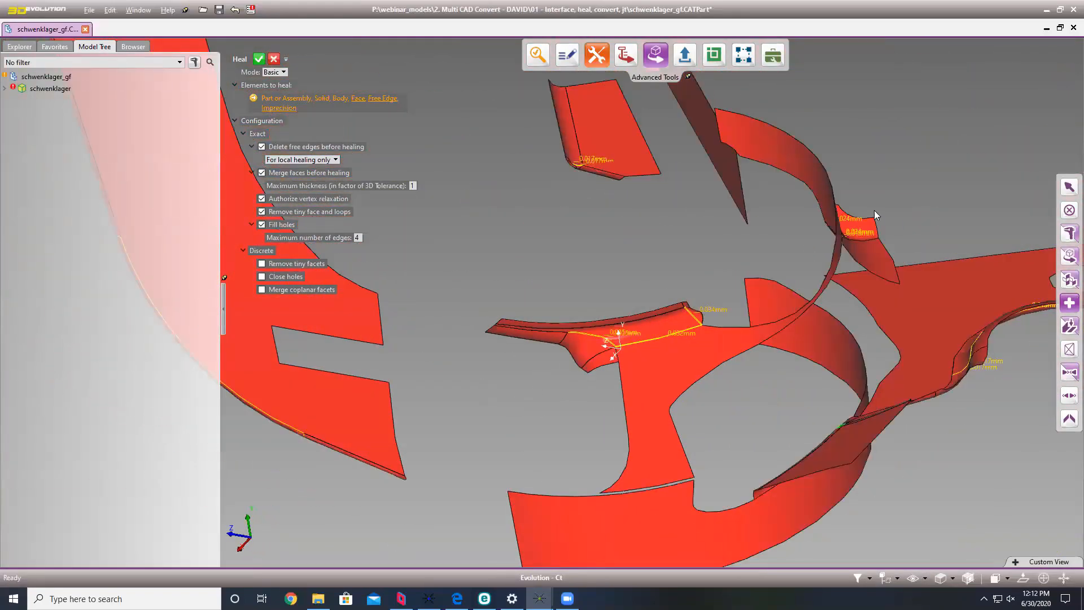
scroll(869, 215, up, 6)
scroll(765, 316, up, 3)
middle_drag(675, 328, 570, 281)
scroll(570, 277, down, 4)
middle_drag(676, 405, 719, 416)
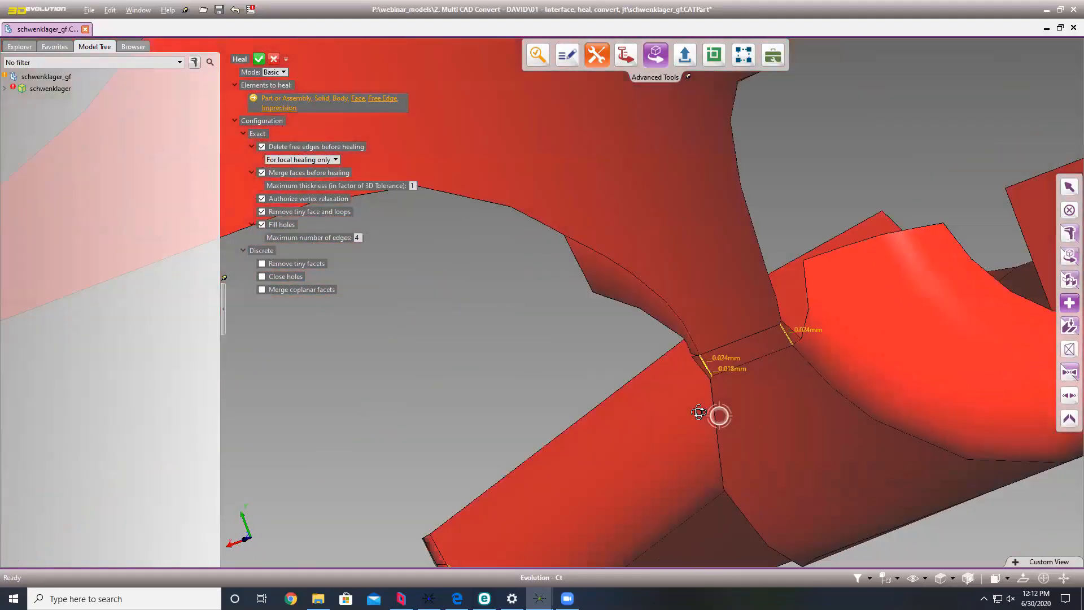
scroll(842, 165, down, 1)
scroll(844, 156, down, 6)
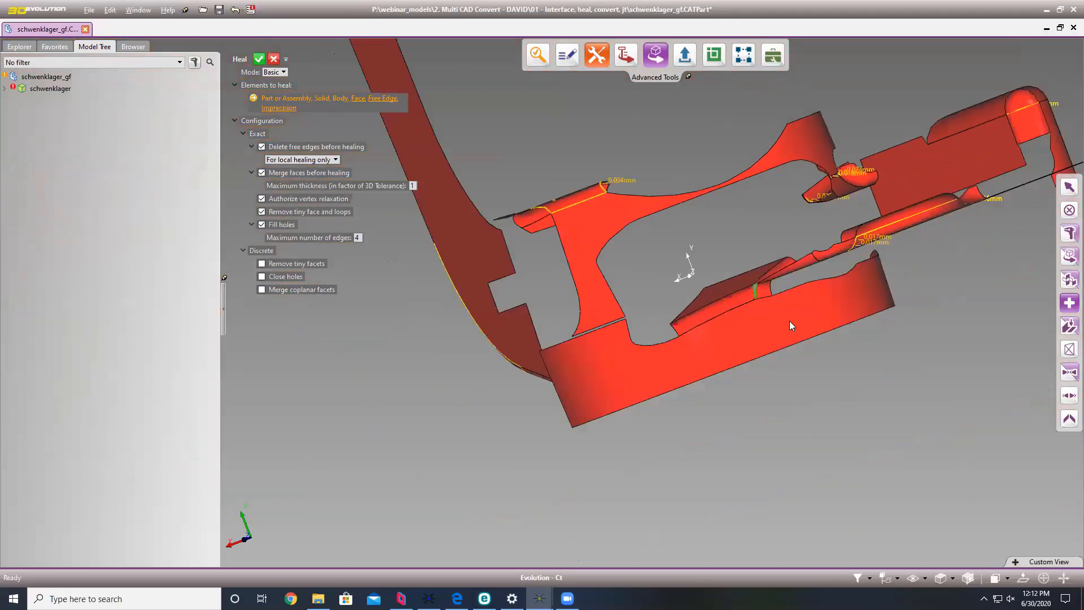
scroll(750, 309, up, 5)
scroll(745, 261, up, 5)
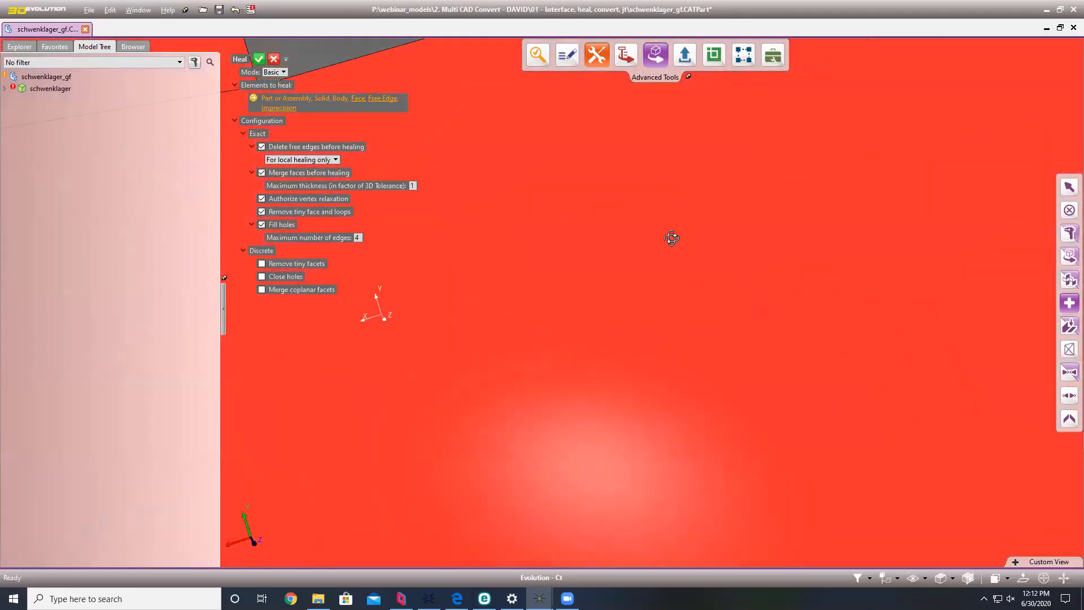
scroll(672, 237, down, 5)
scroll(552, 246, up, 5)
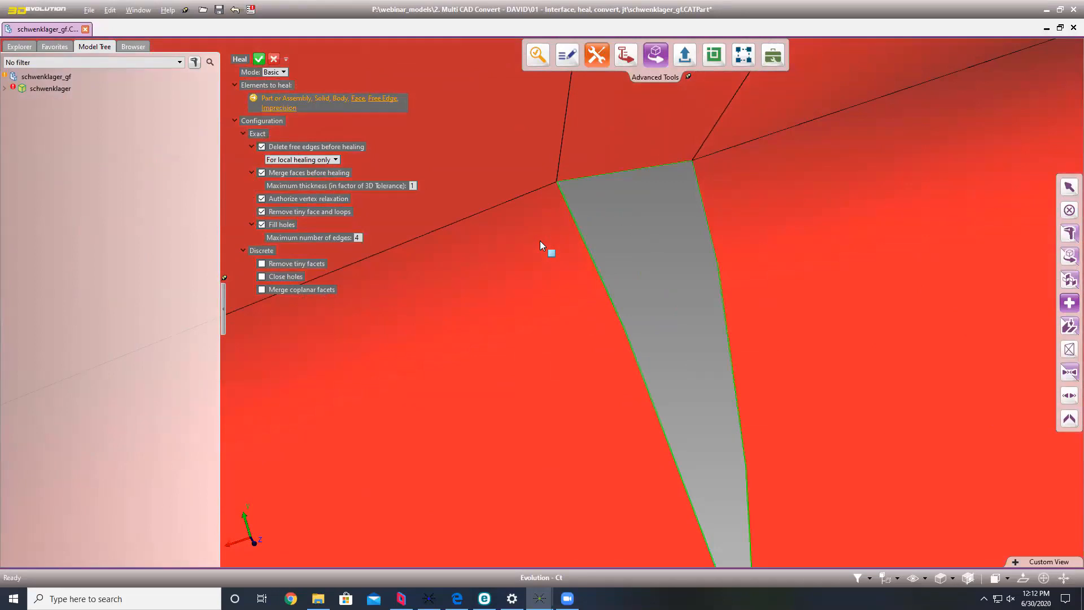
scroll(522, 113, down, 2)
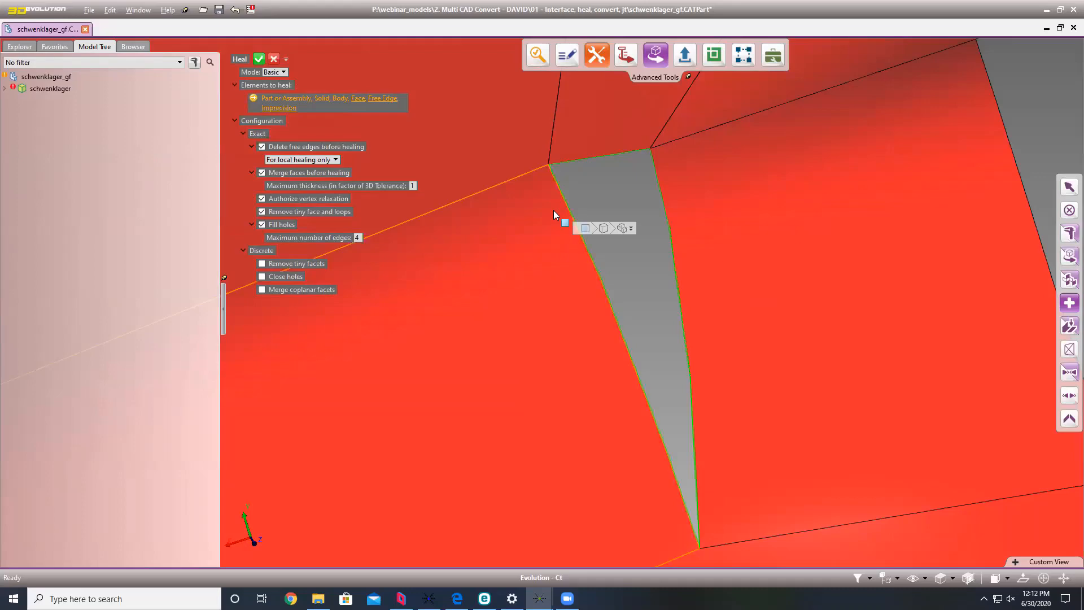
scroll(572, 210, down, 8)
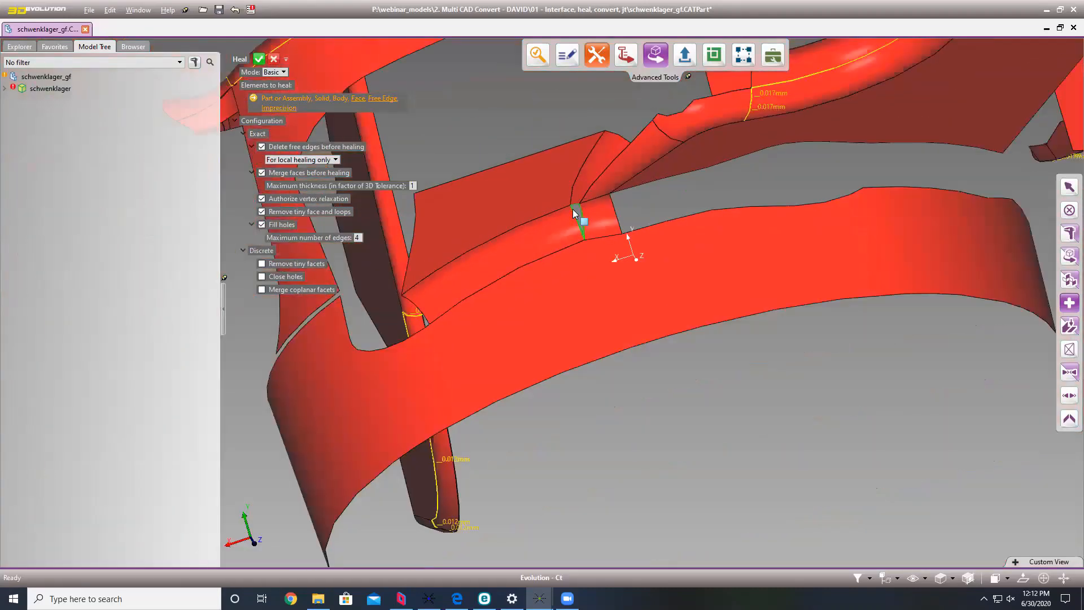
Heal the whole part twice in Basic mode, refreshing the Bad Faces filter between the two runs.
click(258, 58)
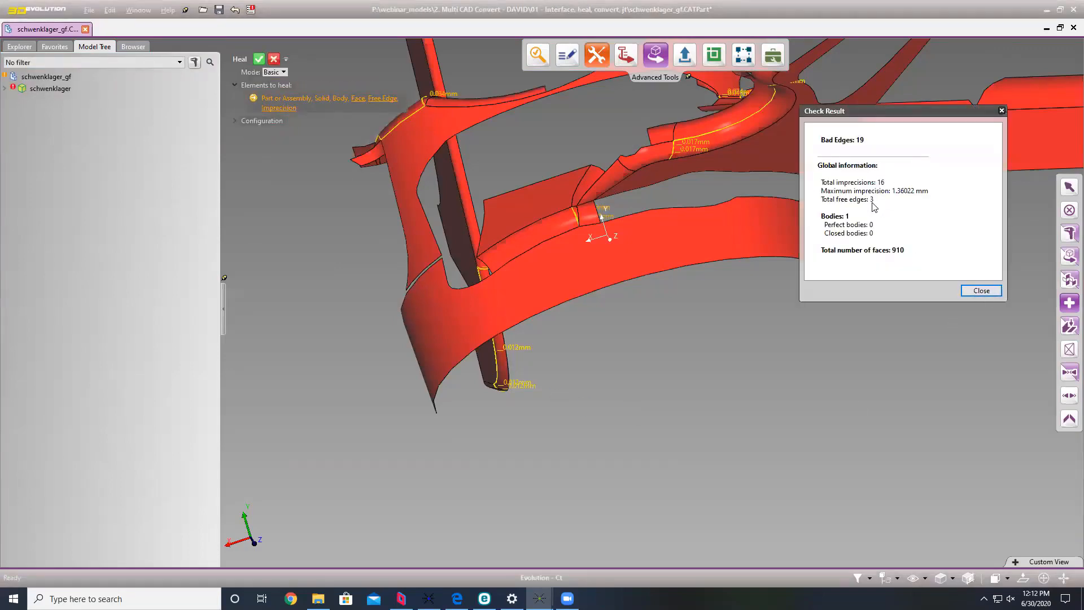
click(981, 290)
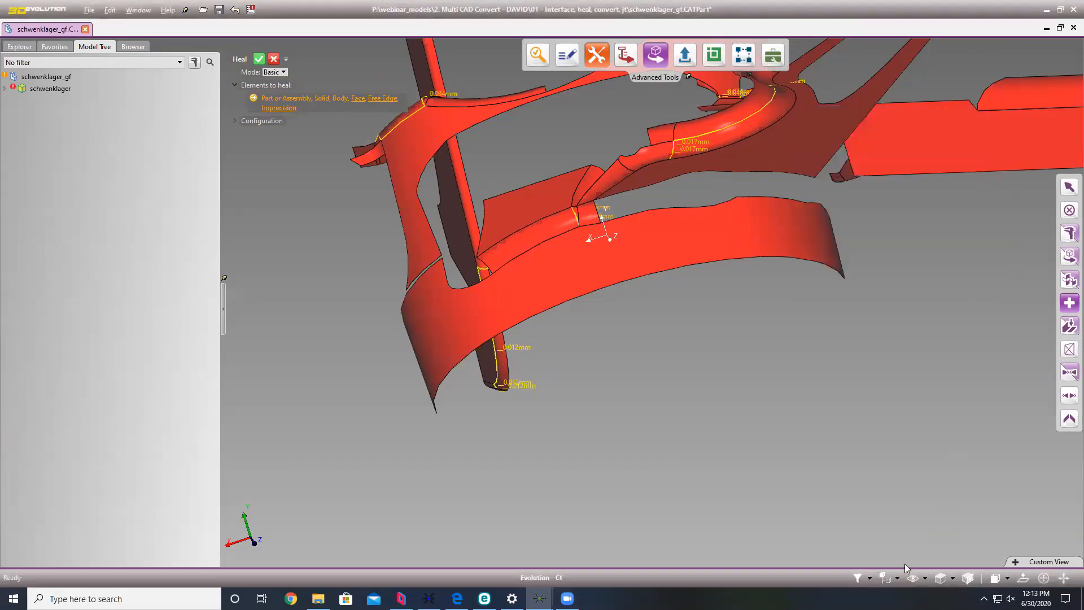
click(870, 578)
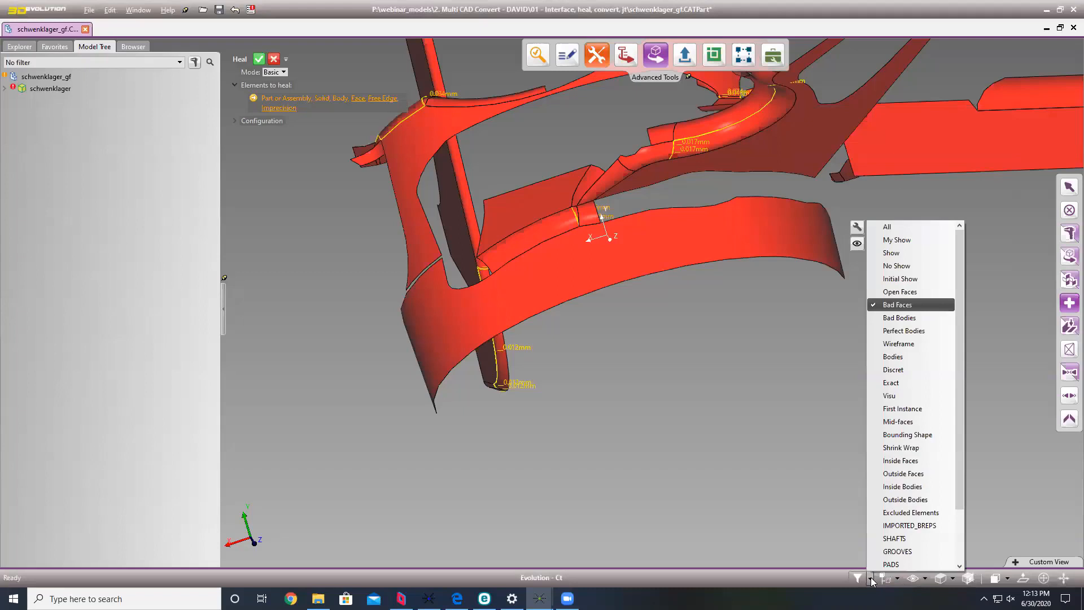
click(889, 306)
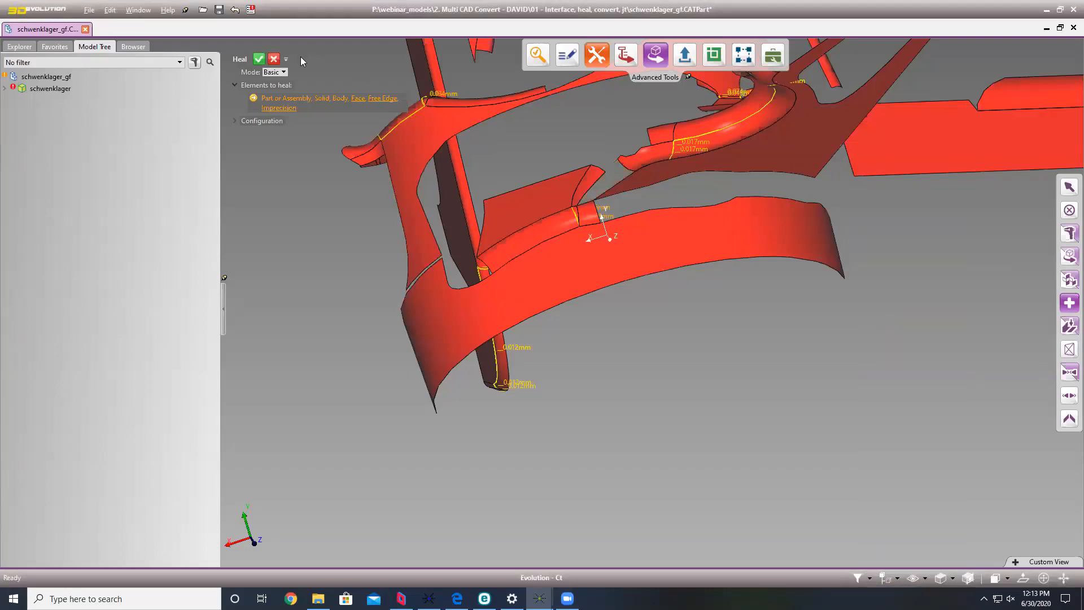
click(259, 59)
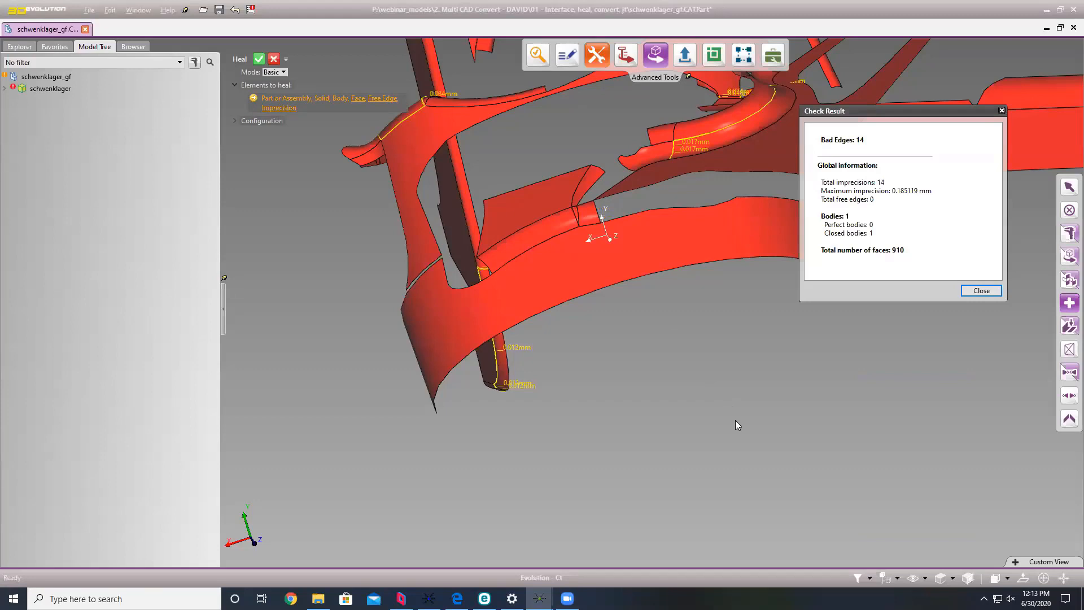
click(980, 291)
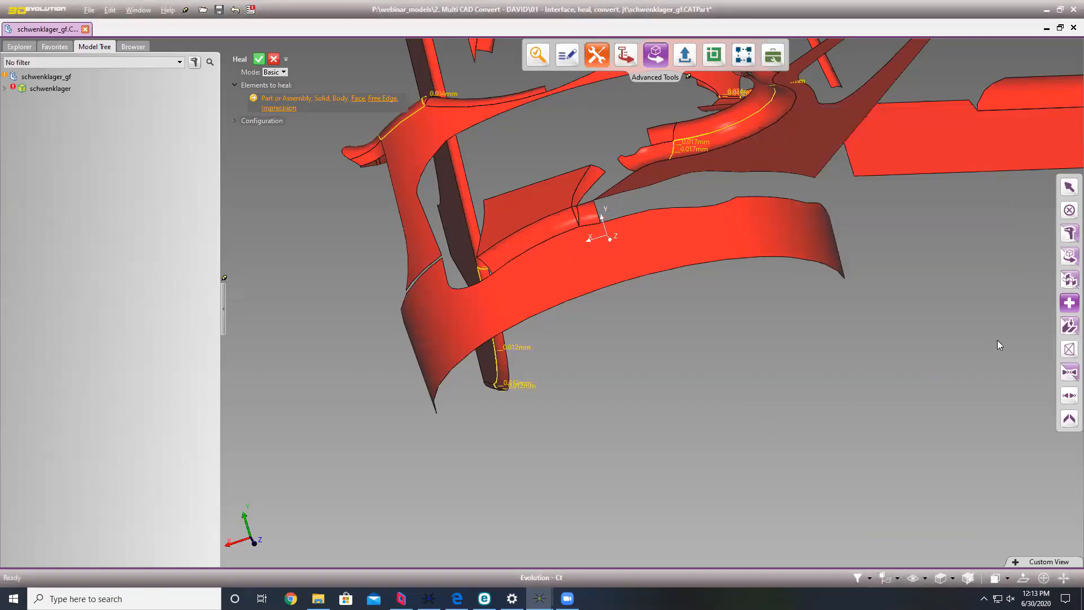
Stitch the whole part twice with the default configuration, refreshing the Bad Faces filter between the two runs.
click(1069, 326)
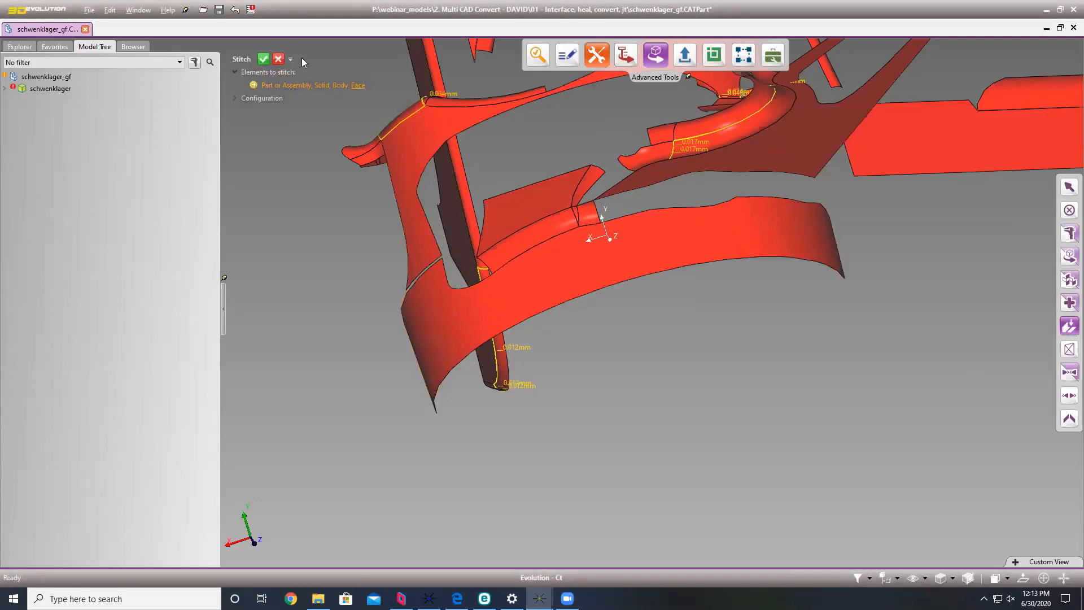
click(266, 60)
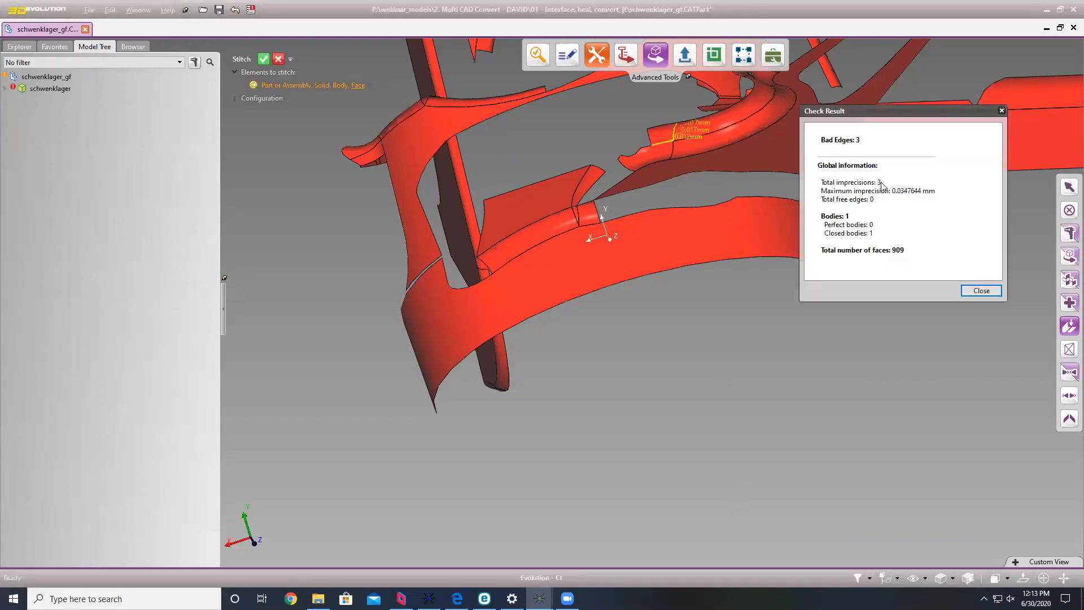
click(870, 579)
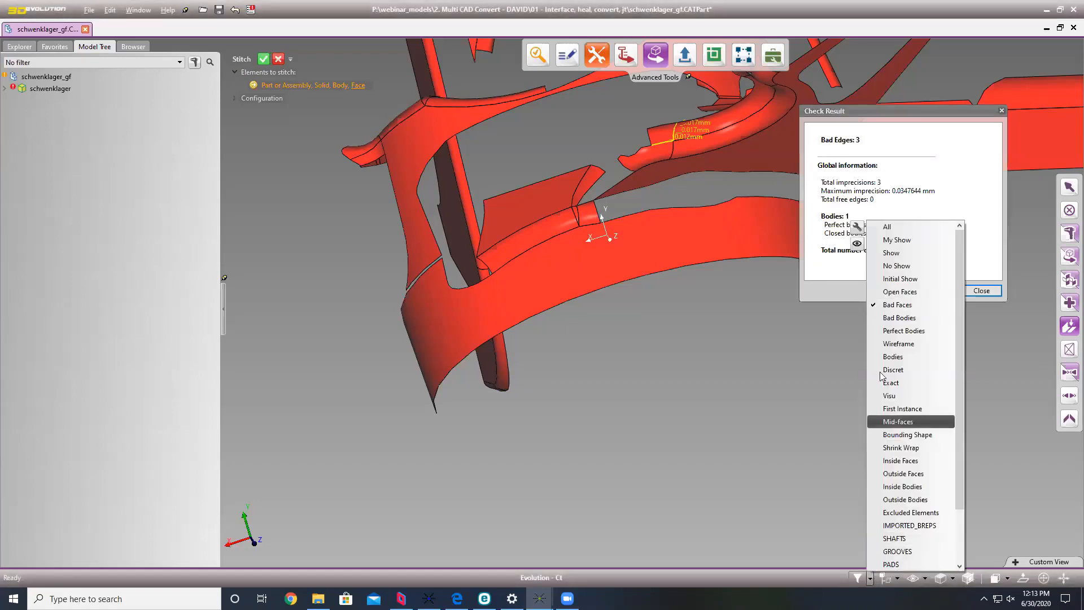
click(899, 305)
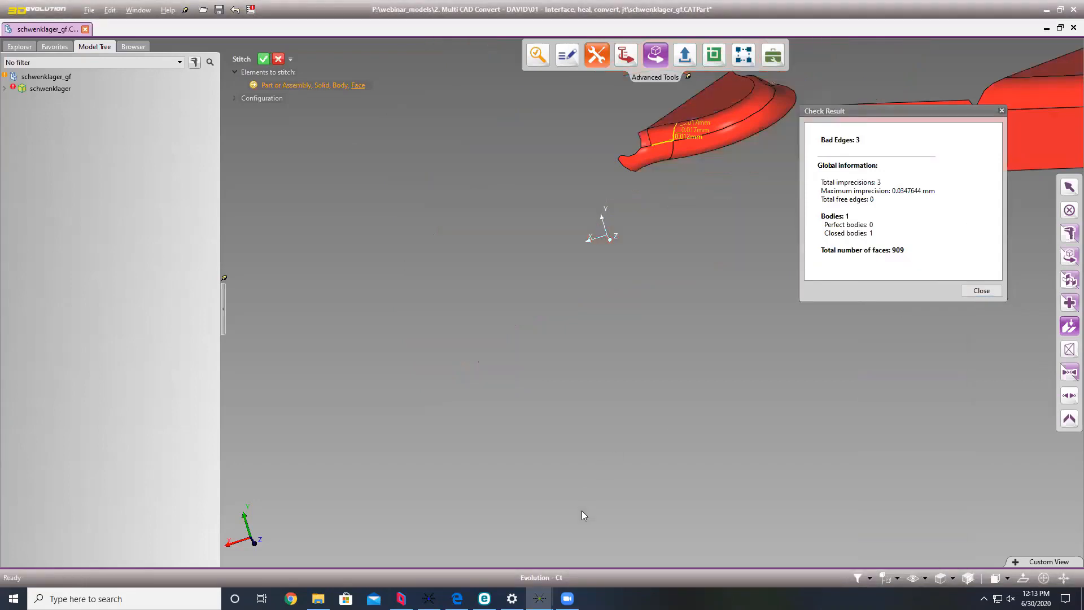
scroll(485, 478, down, 2)
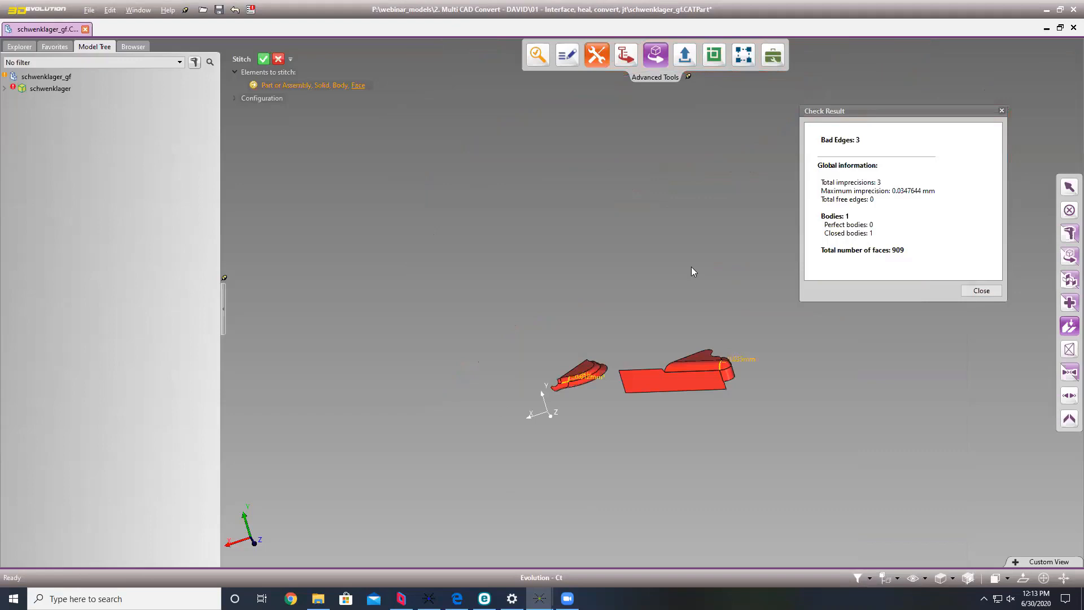
click(981, 290)
click(263, 59)
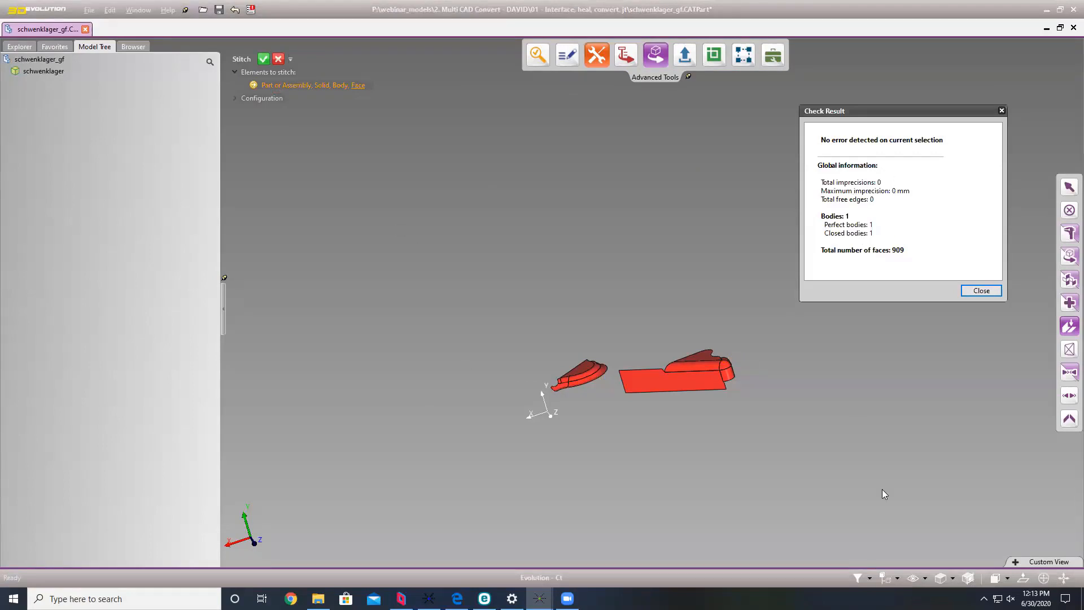
Reapply the Bad Faces display filter to the stitched part.
click(870, 579)
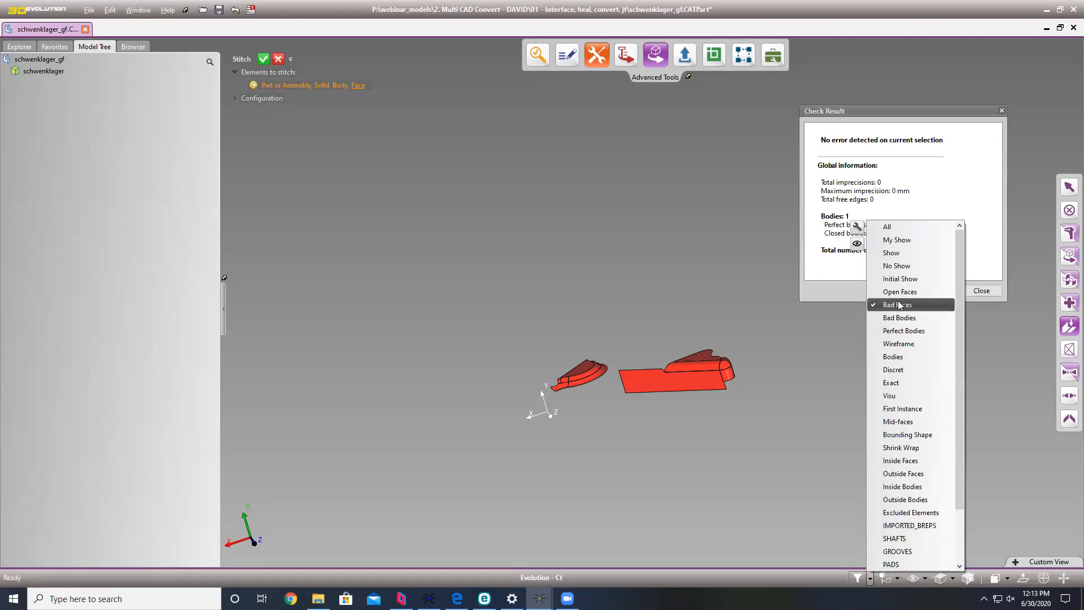
click(893, 159)
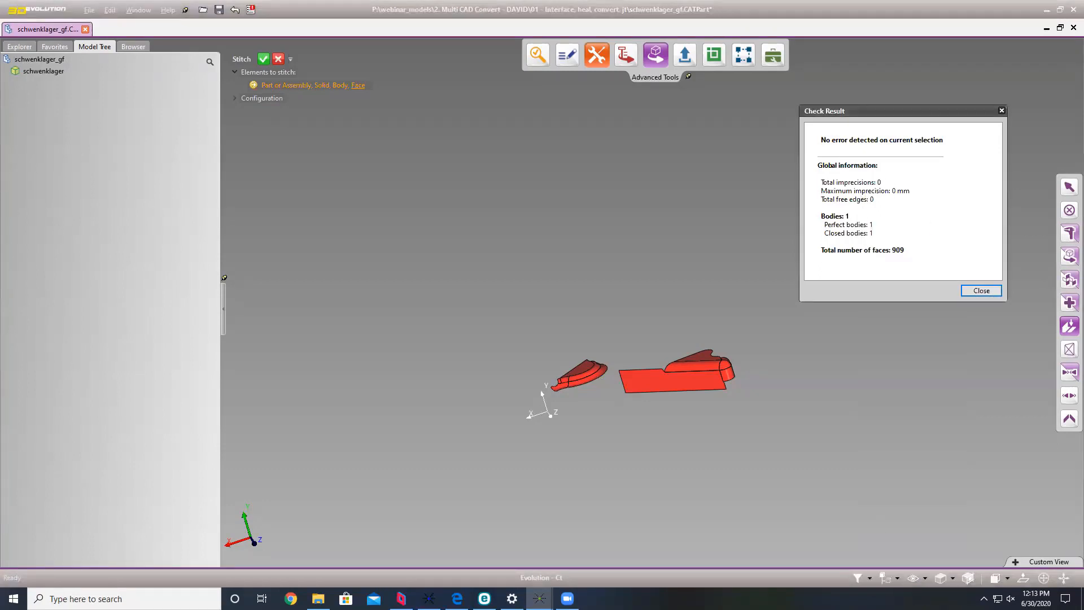
click(871, 579)
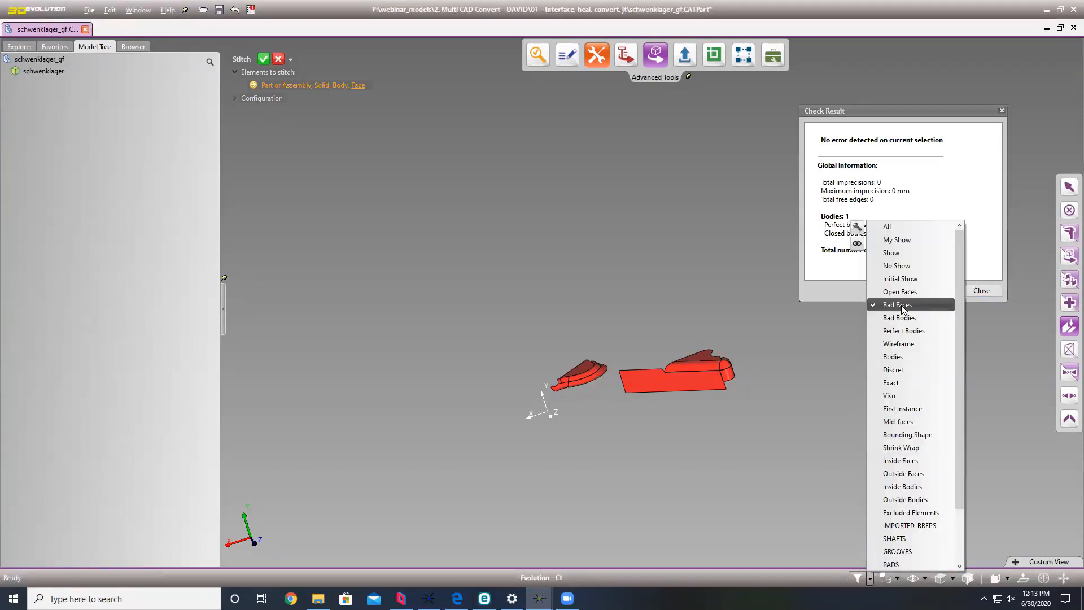
click(881, 474)
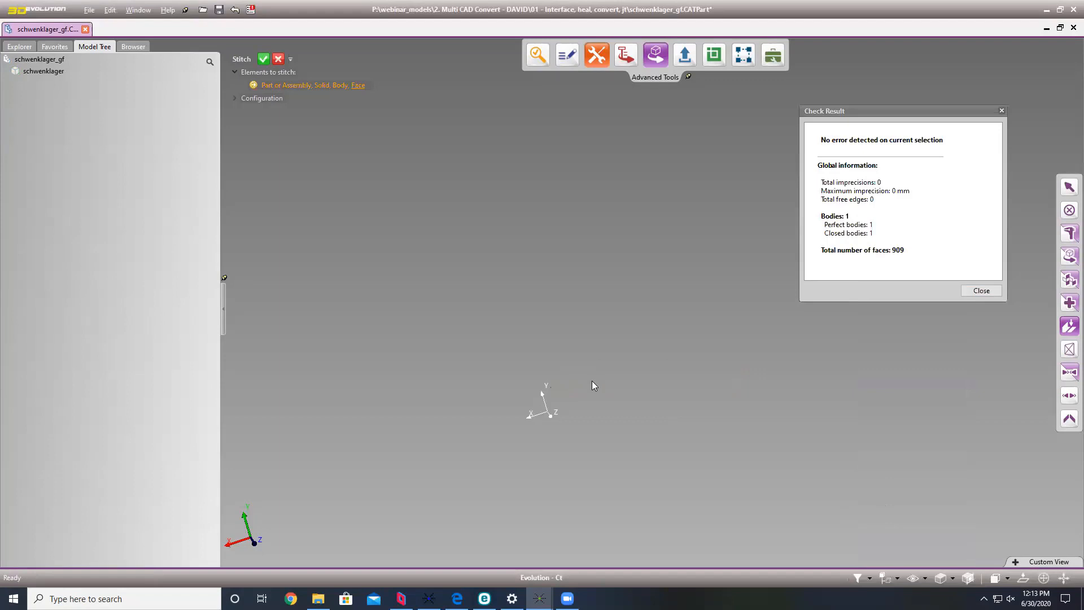
Redisplay the whole part with the Initial Show filter and dismiss the check result.
click(870, 578)
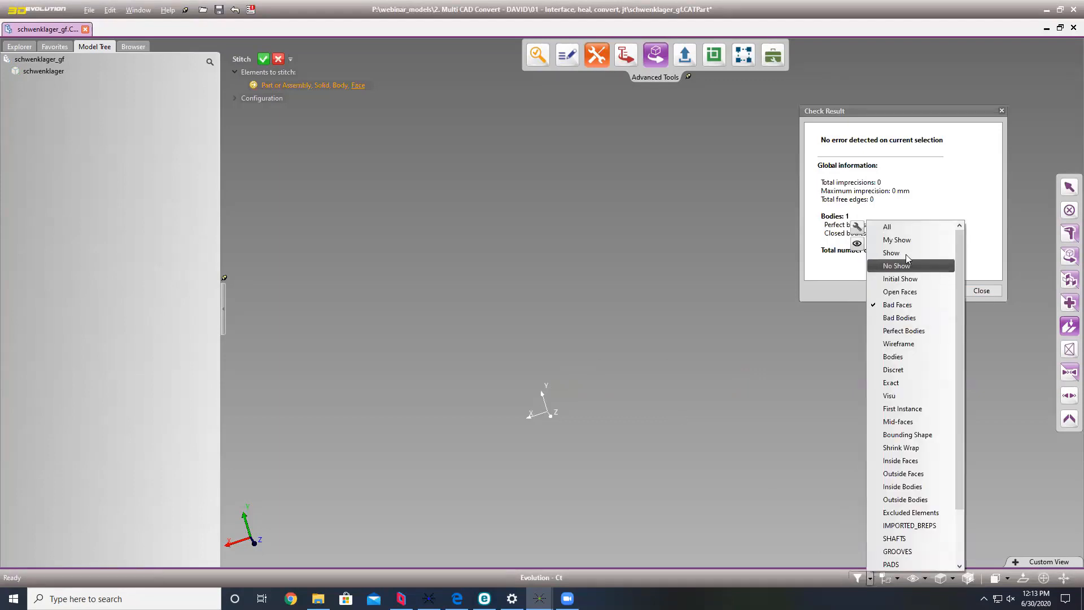
click(900, 279)
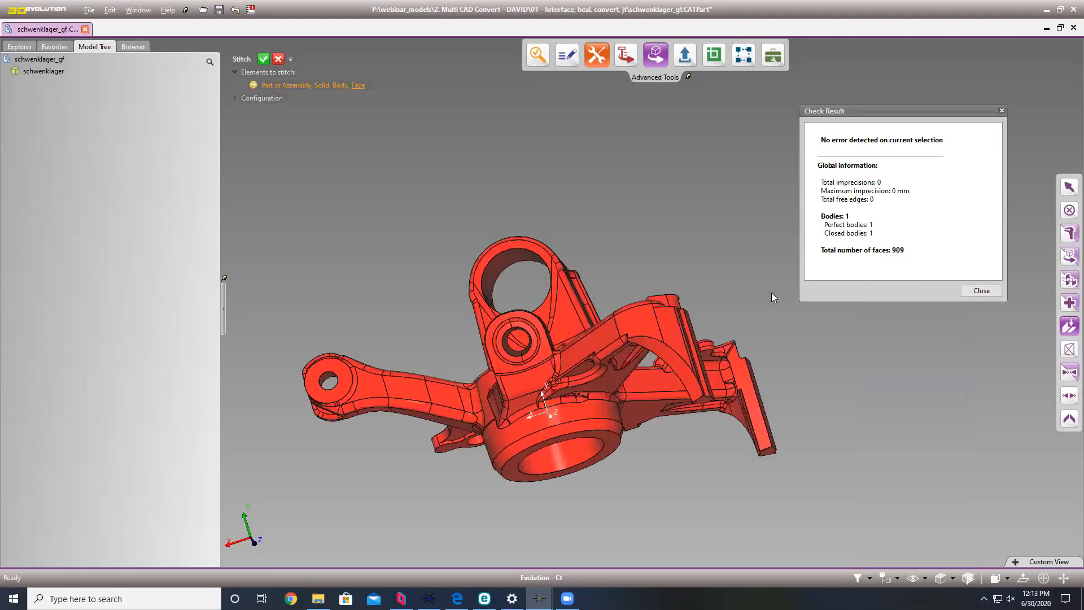
click(981, 290)
middle_drag(719, 226, 745, 278)
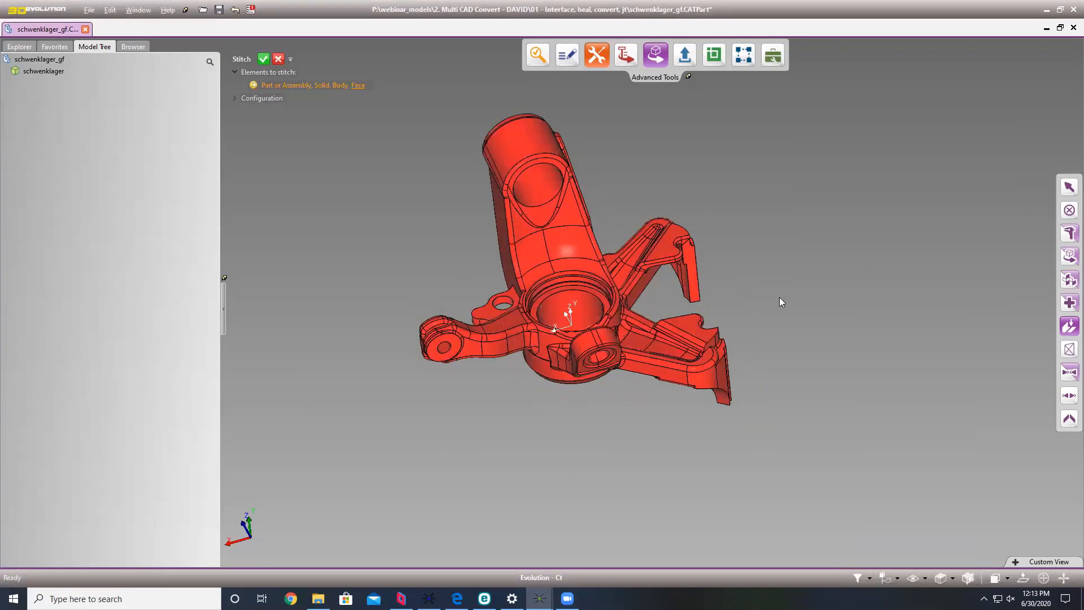
Start the Check tool and look at its available profiles.
click(1068, 238)
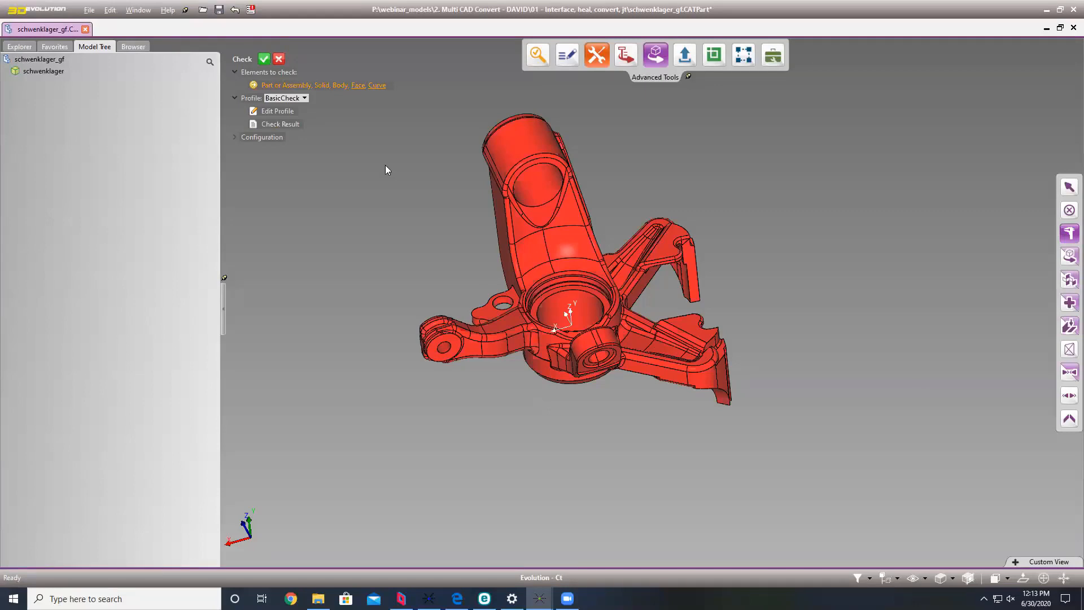
click(303, 96)
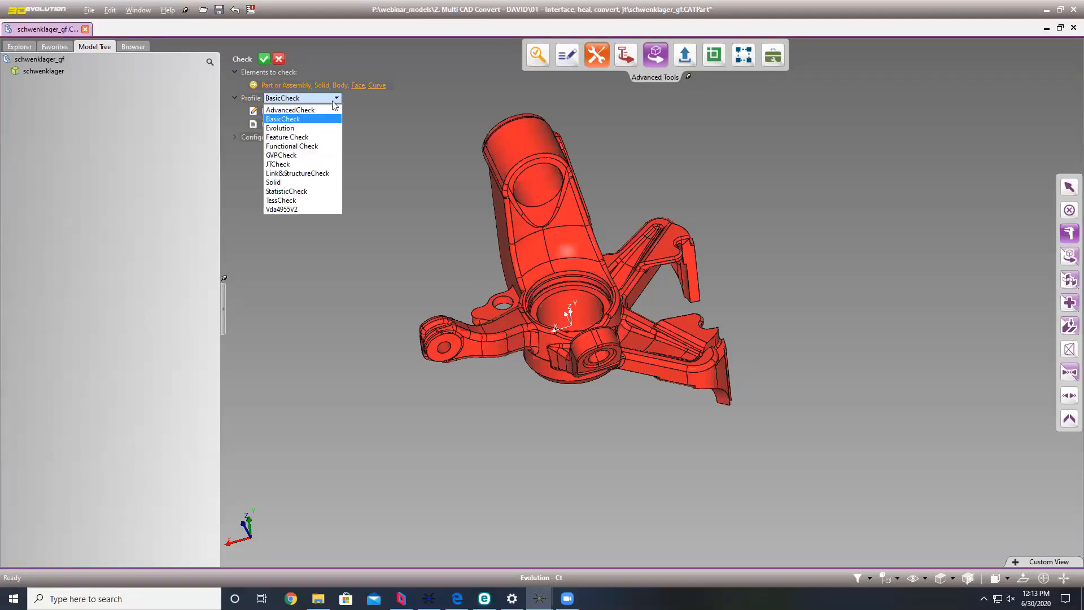
Set the conversion target to CatiaV5 R29 in CatPart format.
click(1069, 256)
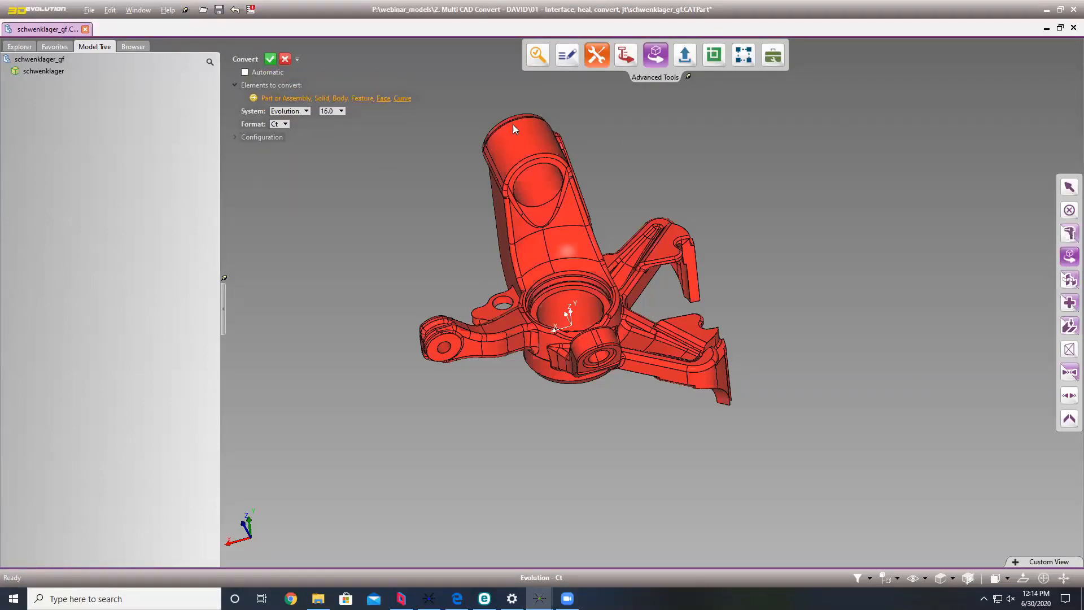
click(308, 111)
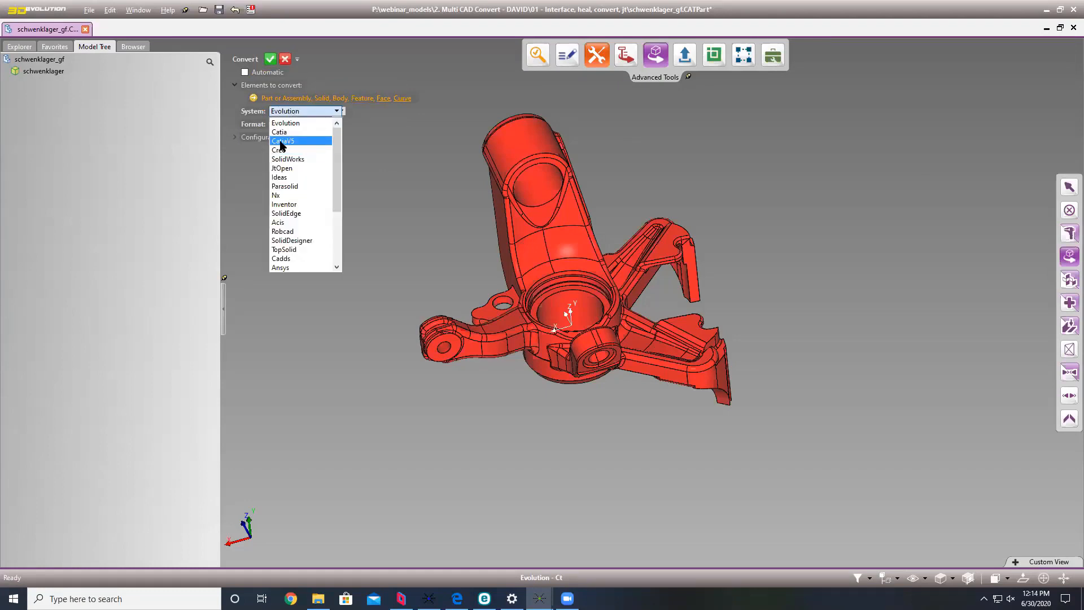
click(282, 144)
click(286, 112)
click(285, 112)
click(285, 123)
click(293, 132)
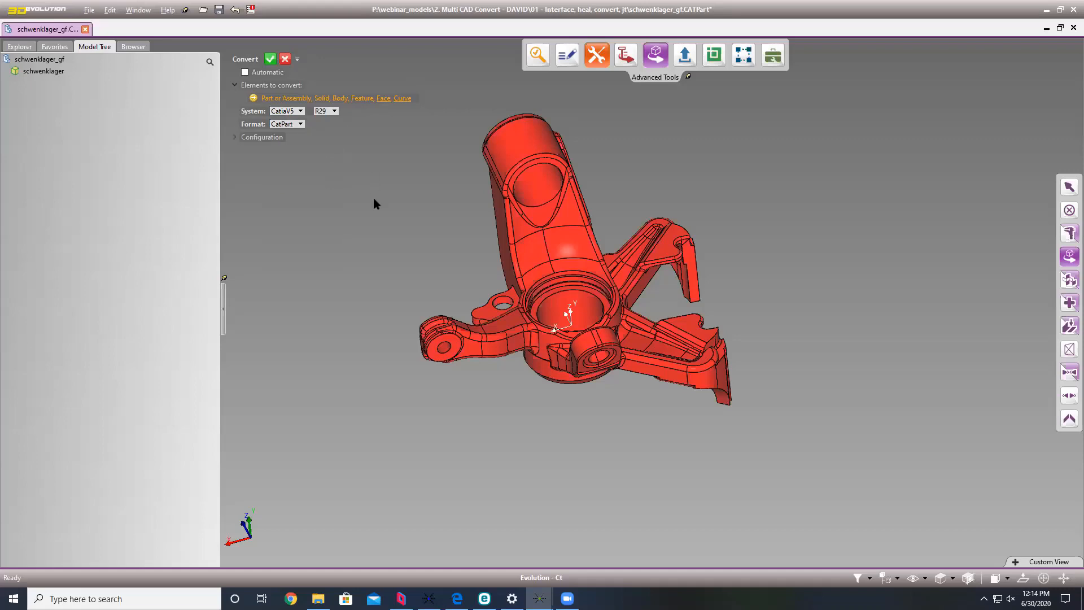
Enable facets, triangles and visualization in the conversion configuration, and convert the whole part to CatiaV5.
click(233, 137)
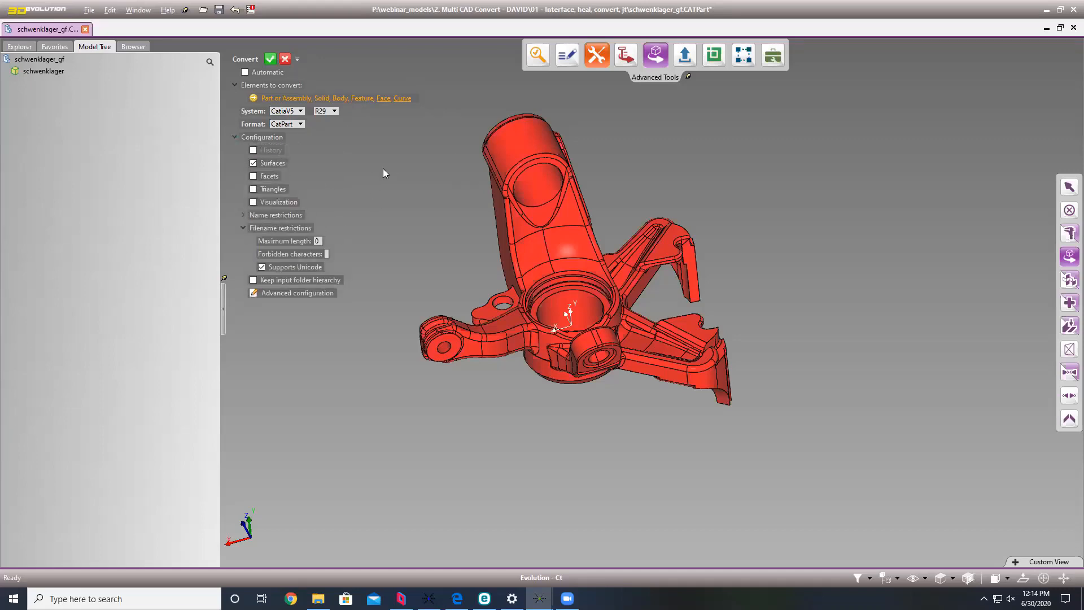
click(262, 188)
click(263, 177)
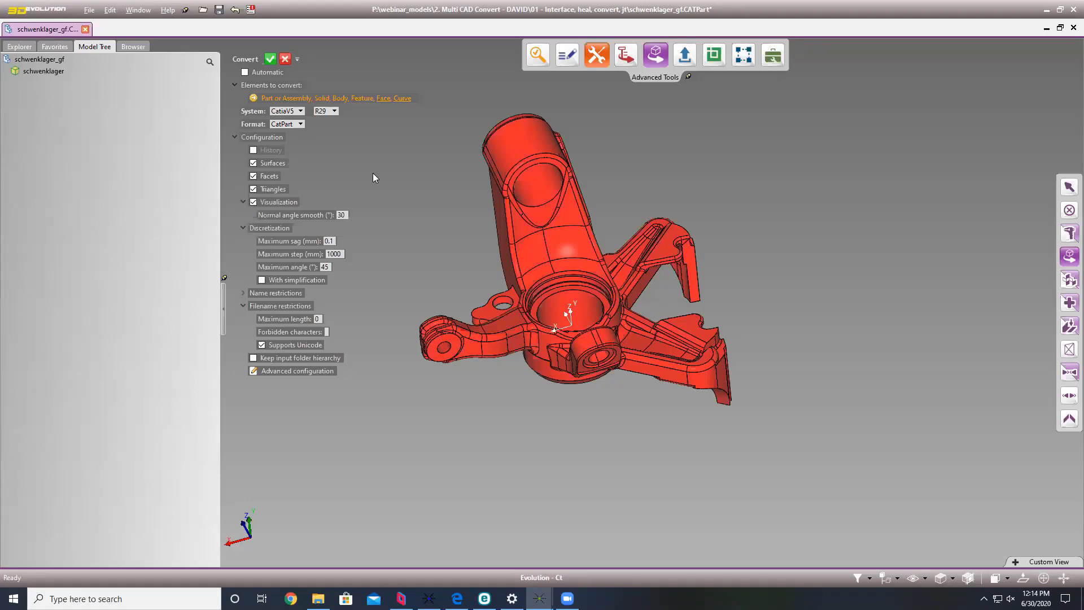
click(270, 59)
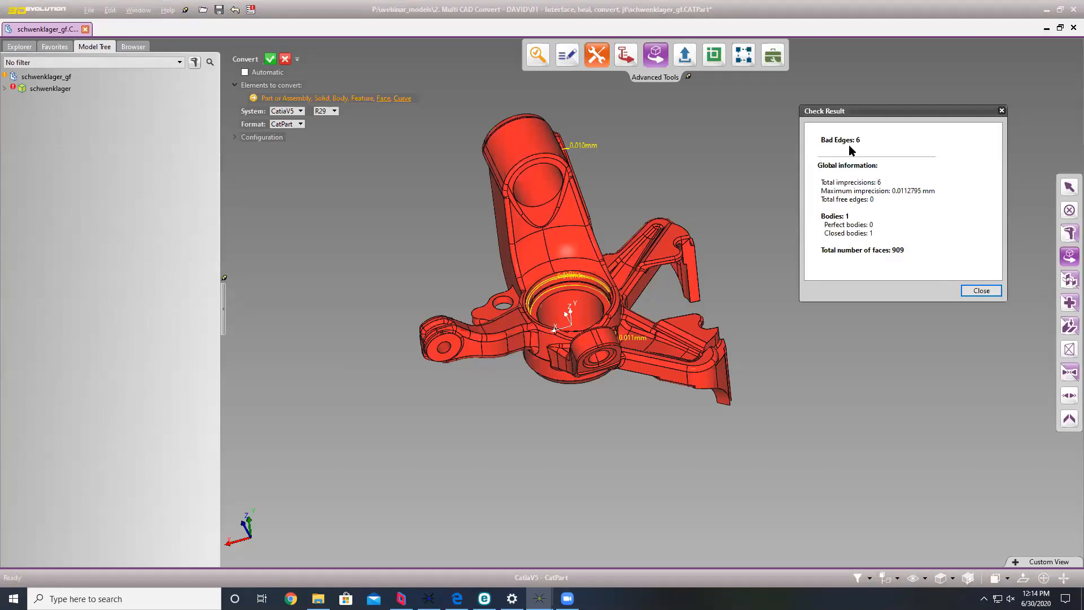
click(980, 290)
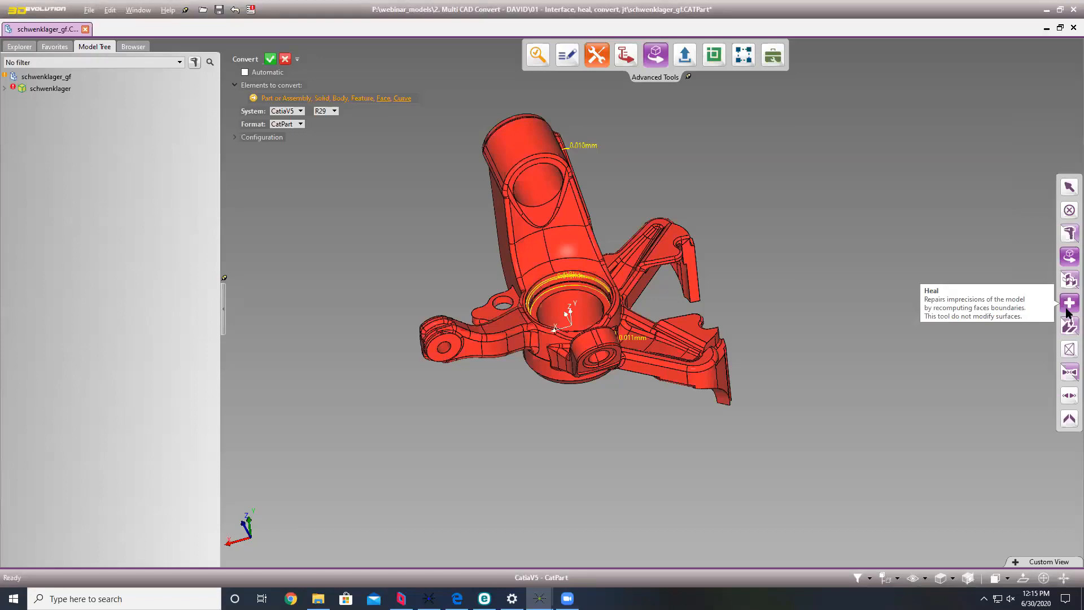
Stitch the whole converted part and examine the remaining imprecise edge up close.
click(1068, 327)
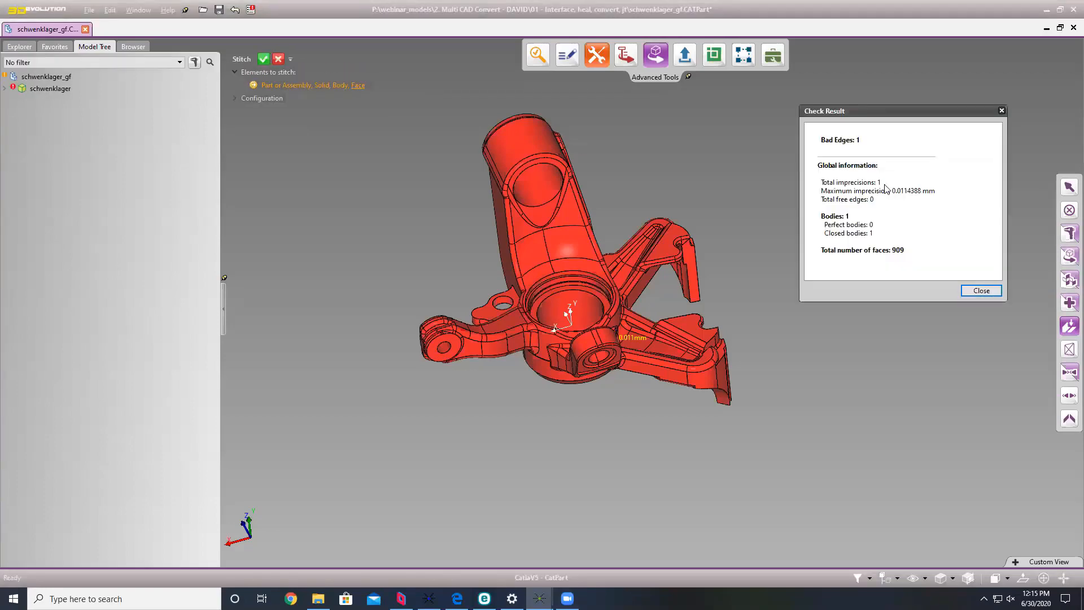
mouse_move(679, 382)
middle_down()
mouse_move(658, 382)
mouse_move(655, 370)
middle_up()
scroll(649, 354, up, 3)
scroll(638, 350, up, 8)
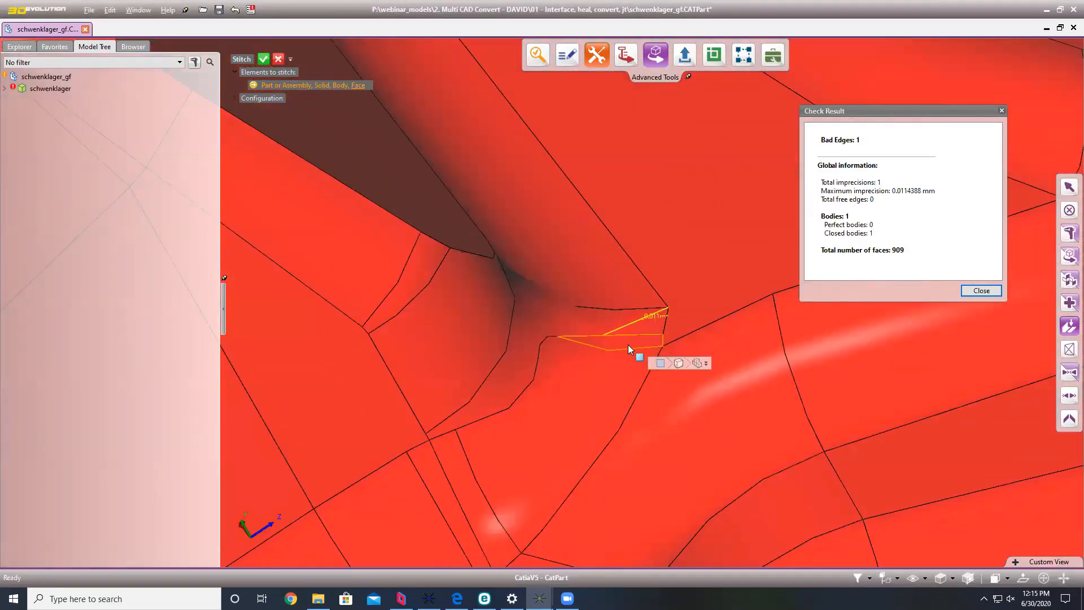
click(627, 345)
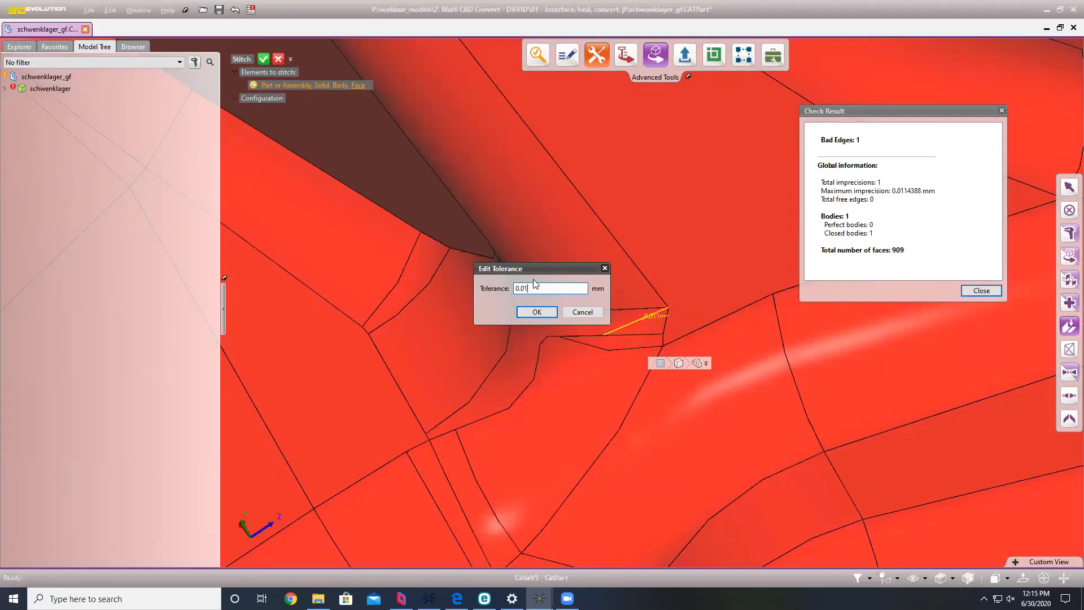
drag(541, 273, 507, 224)
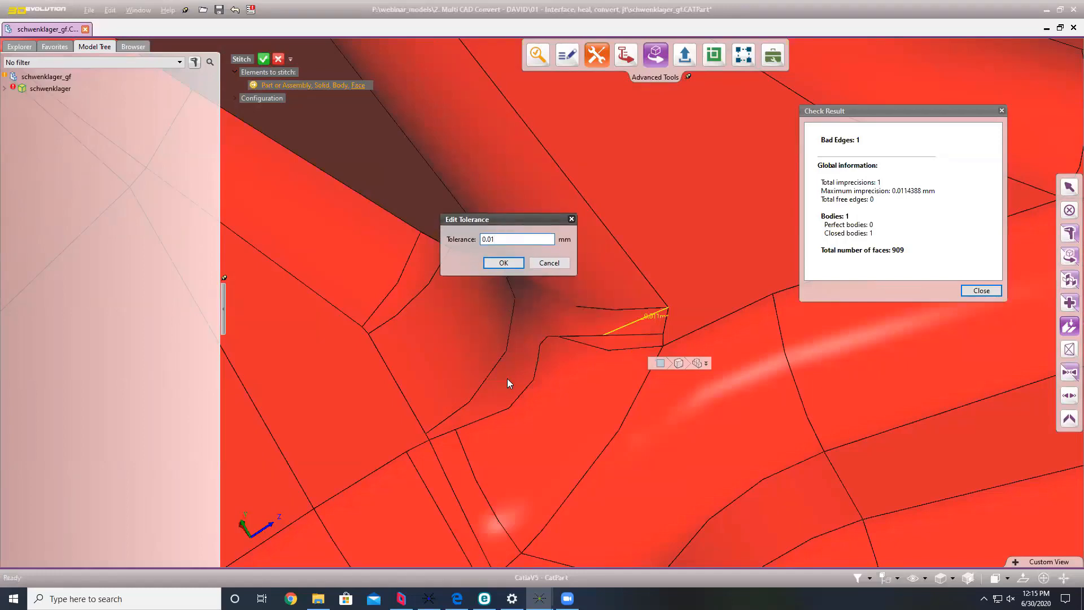
click(550, 263)
Stitch the branching fillet face at the remaining imprecise edge, using the small adjoining triangular face as the target.
click(981, 290)
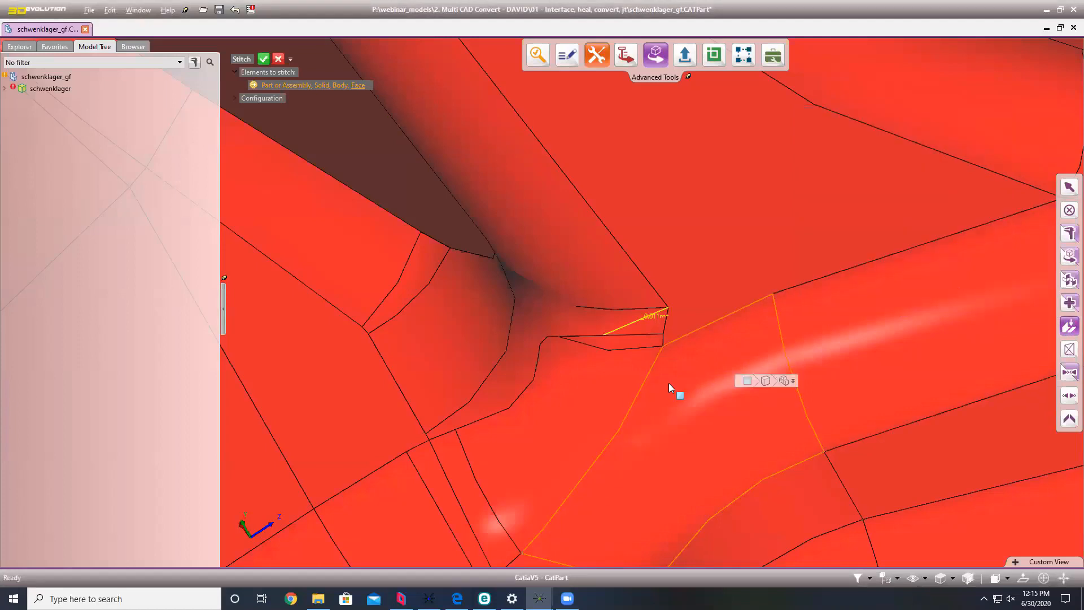
click(622, 320)
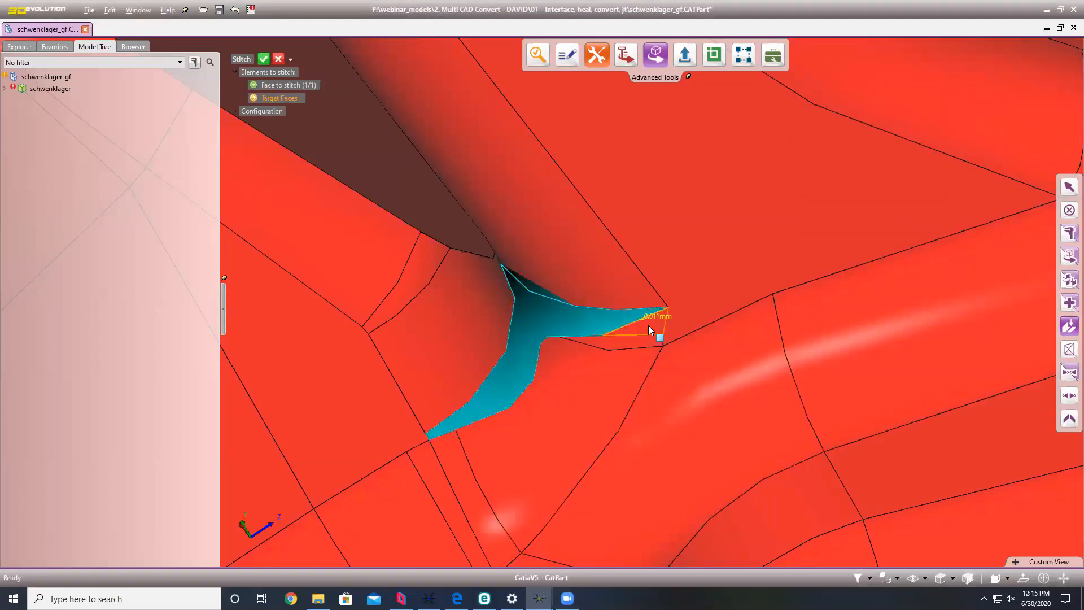
click(648, 325)
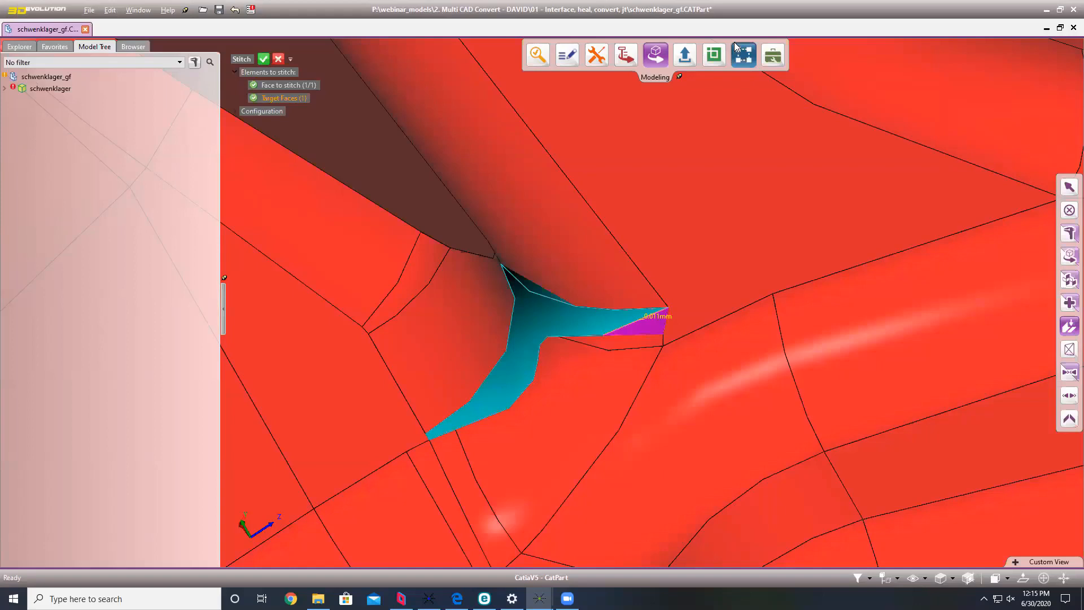
key(Return)
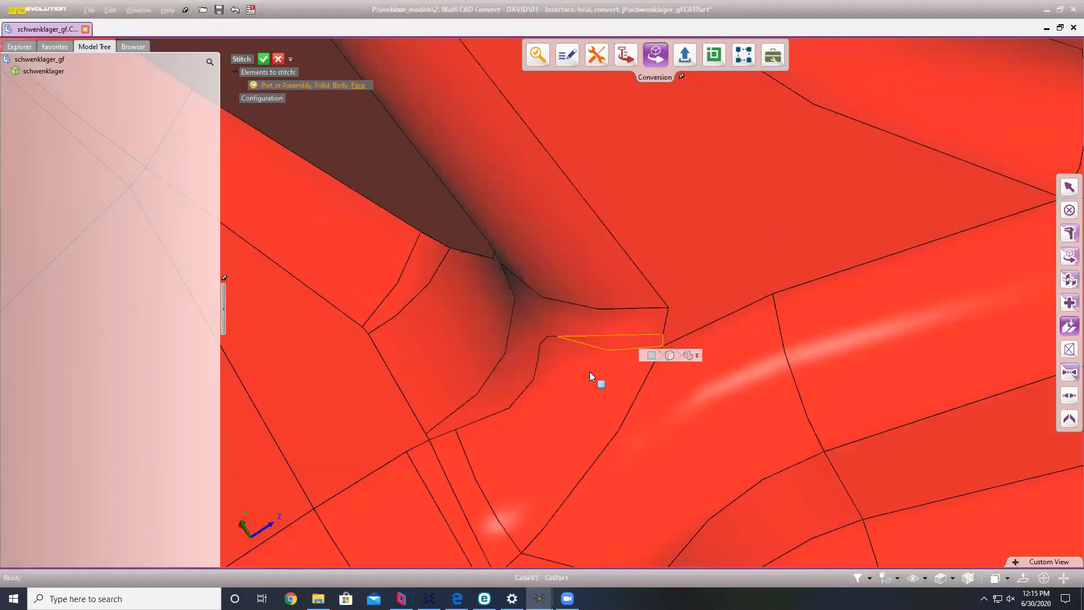
Convert the whole part to Nx 12.0 in Plugin format with Xt, and dismiss the check result.
middle_drag(590, 372, 568, 402)
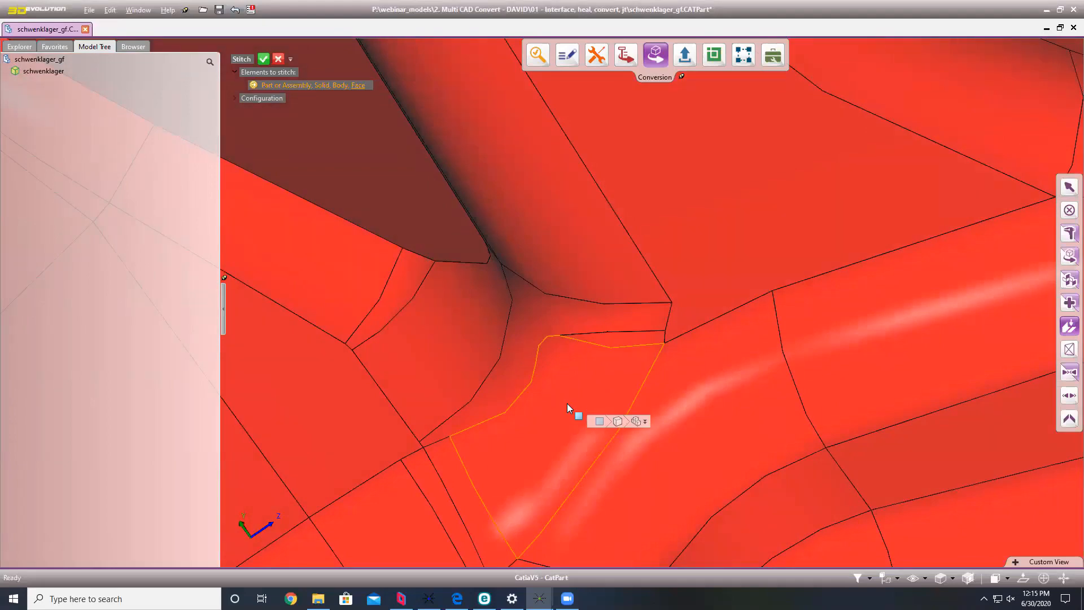
scroll(567, 403, down, 2)
scroll(595, 322, down, 3)
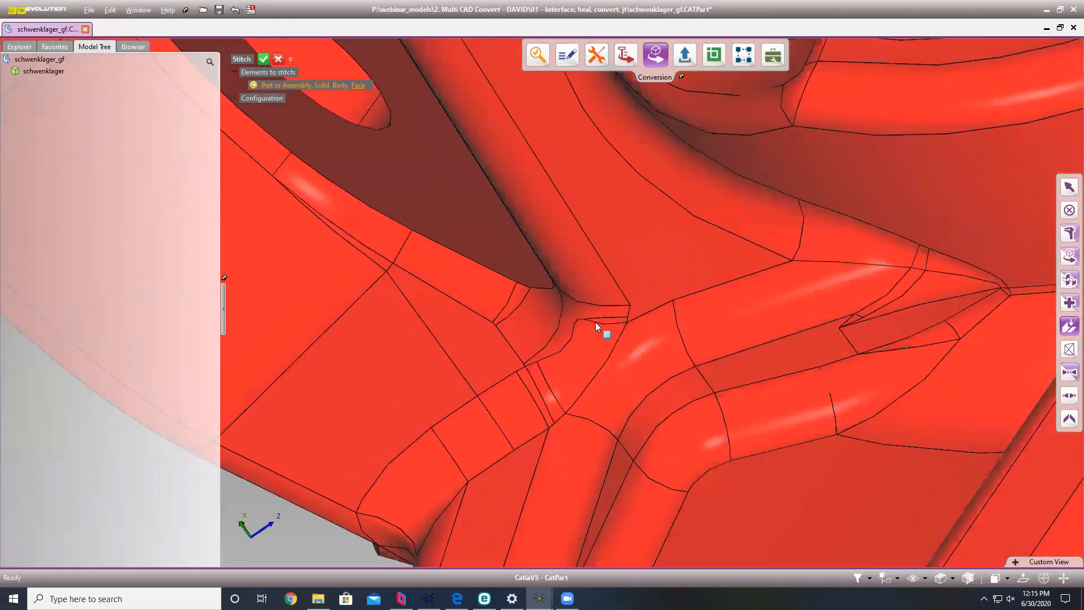
scroll(595, 321, down, 8)
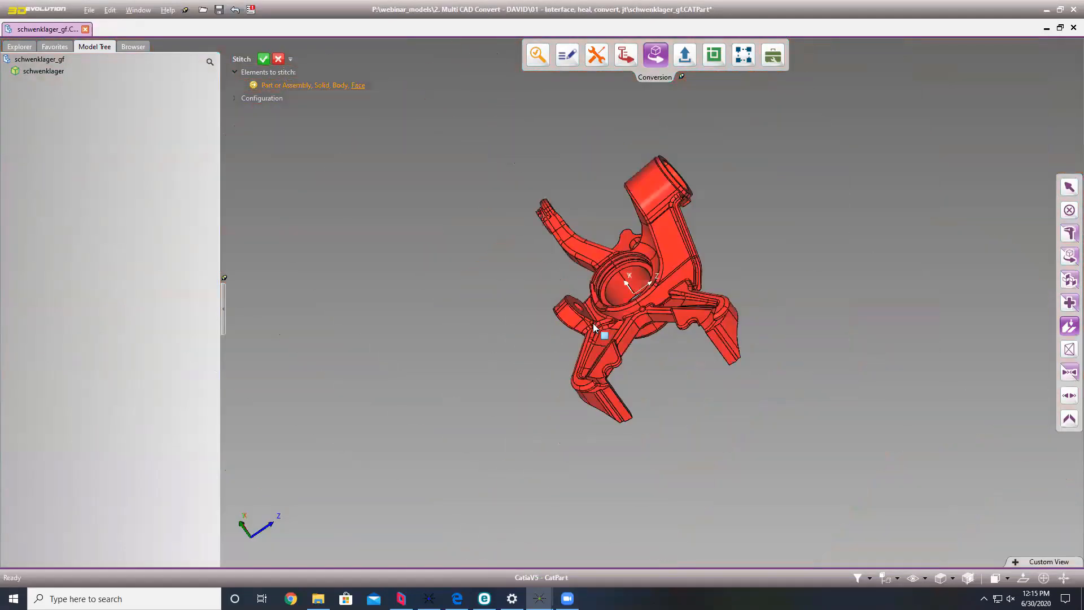
scroll(593, 323, down, 2)
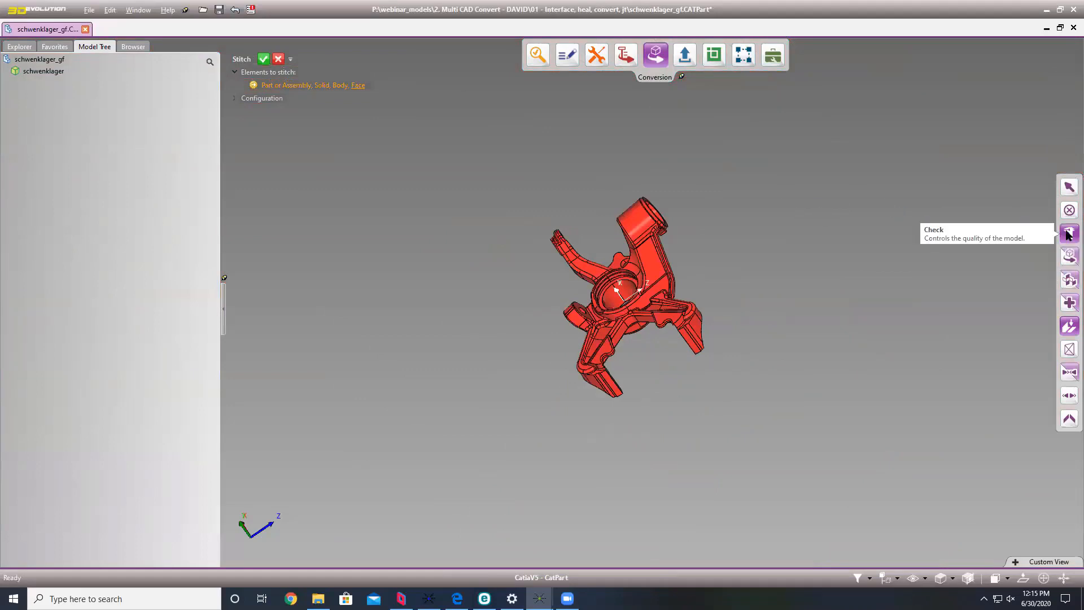
click(1069, 256)
click(297, 111)
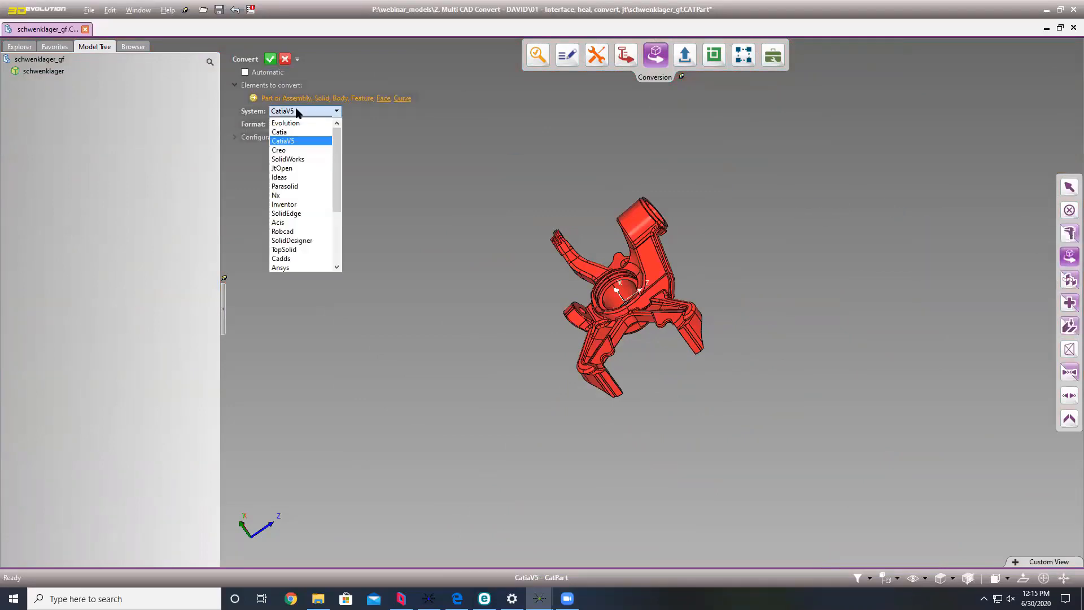
click(285, 196)
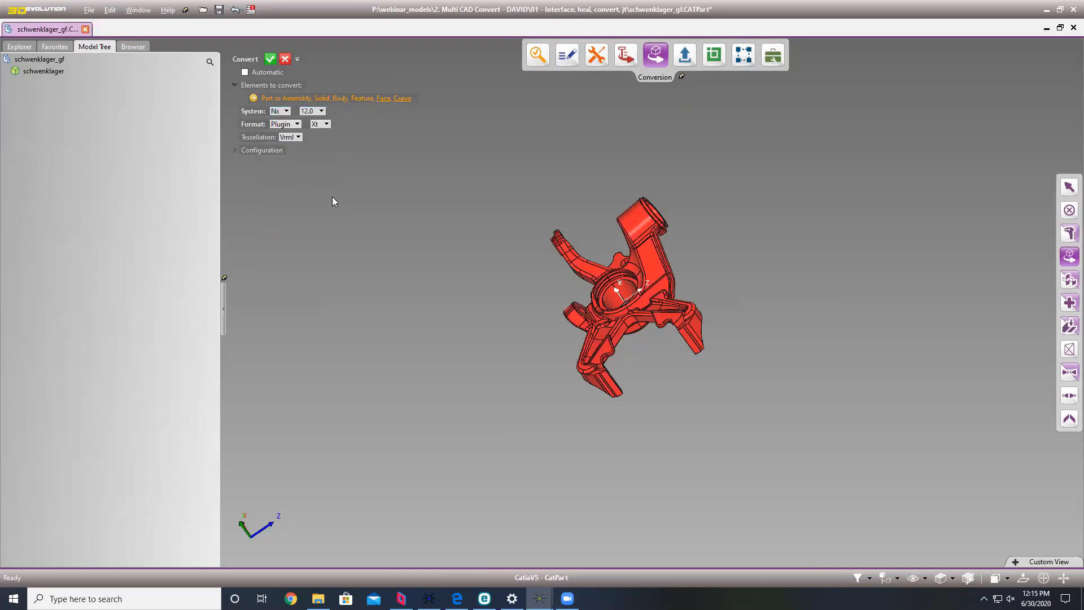
click(270, 59)
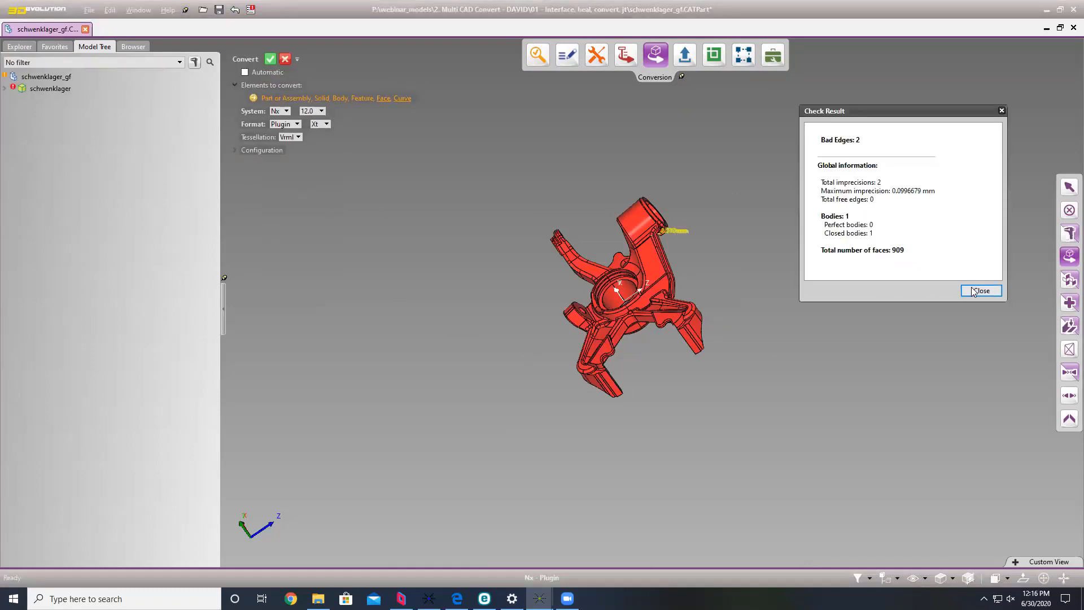
click(981, 290)
Stitch the narrow sliver face with the fillet face at the imprecise edge near the arm's large bore, and recheck the part.
scroll(632, 265, up, 5)
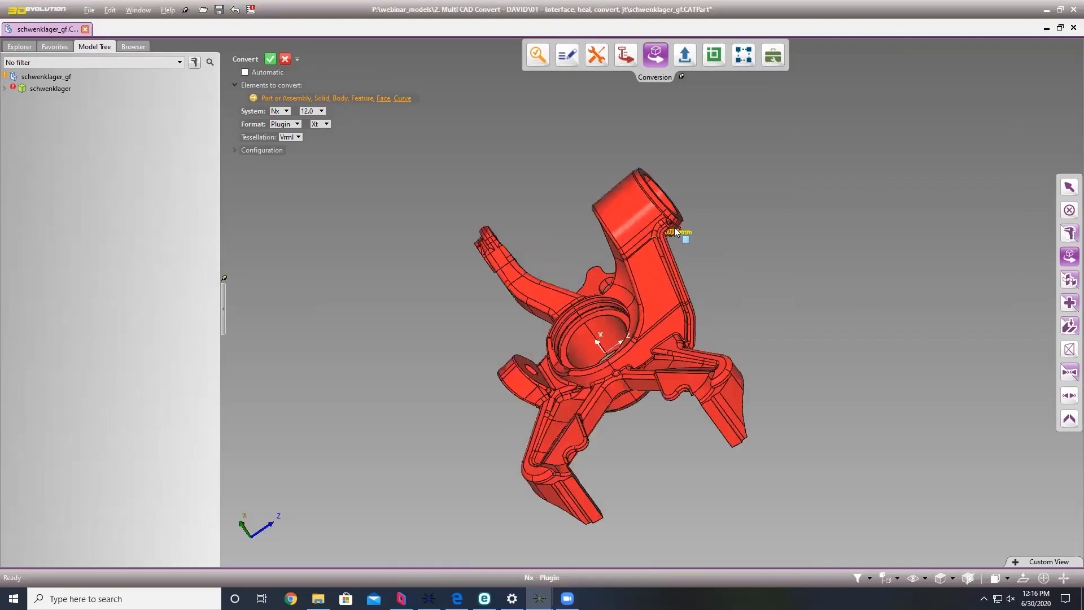
scroll(624, 279, up, 6)
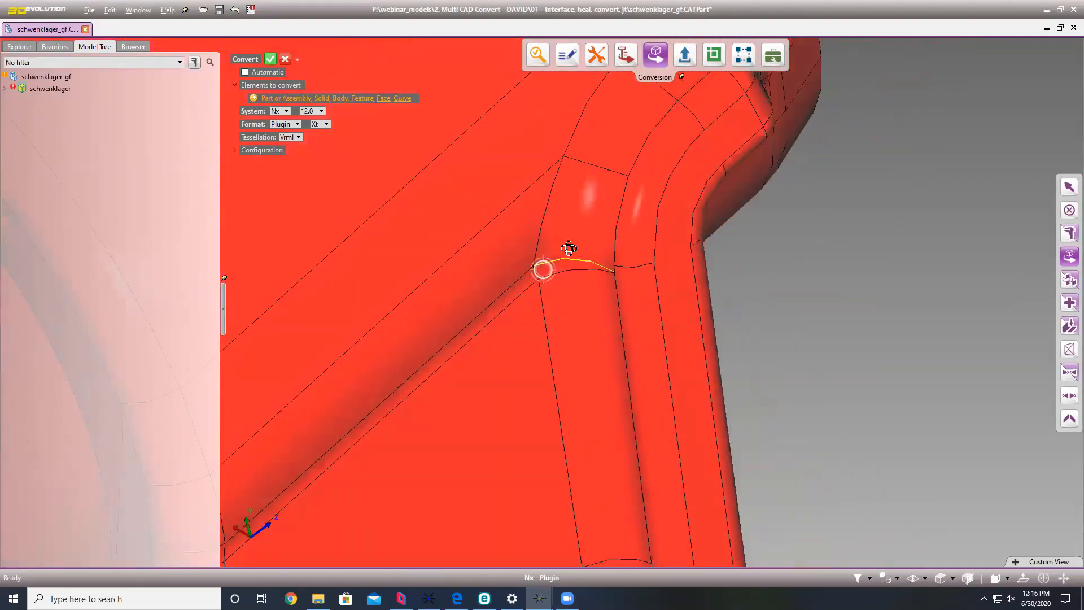
middle_drag(568, 248, 575, 178)
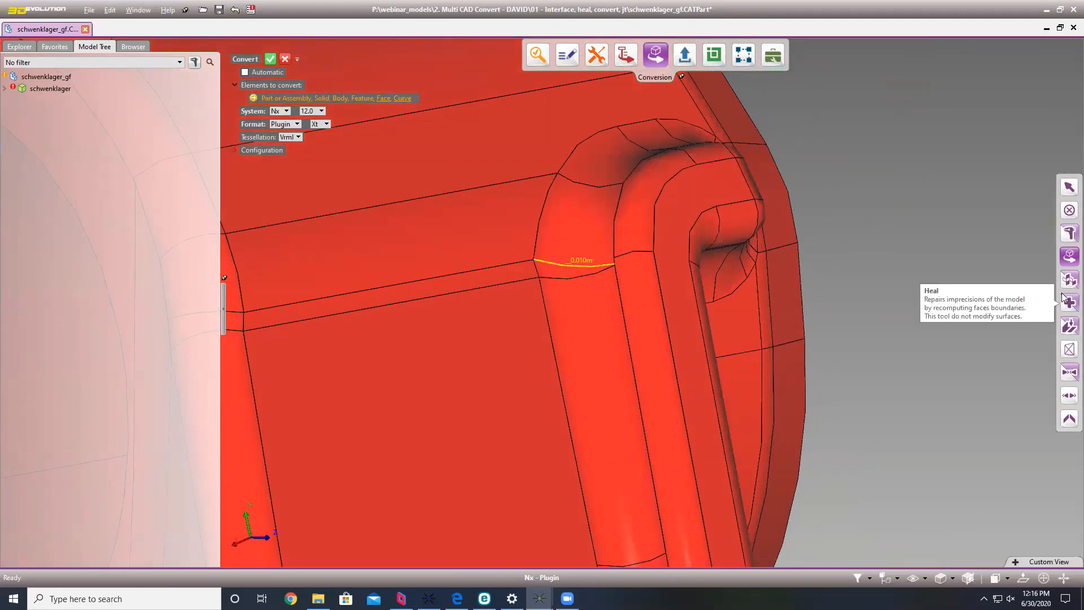
click(1068, 324)
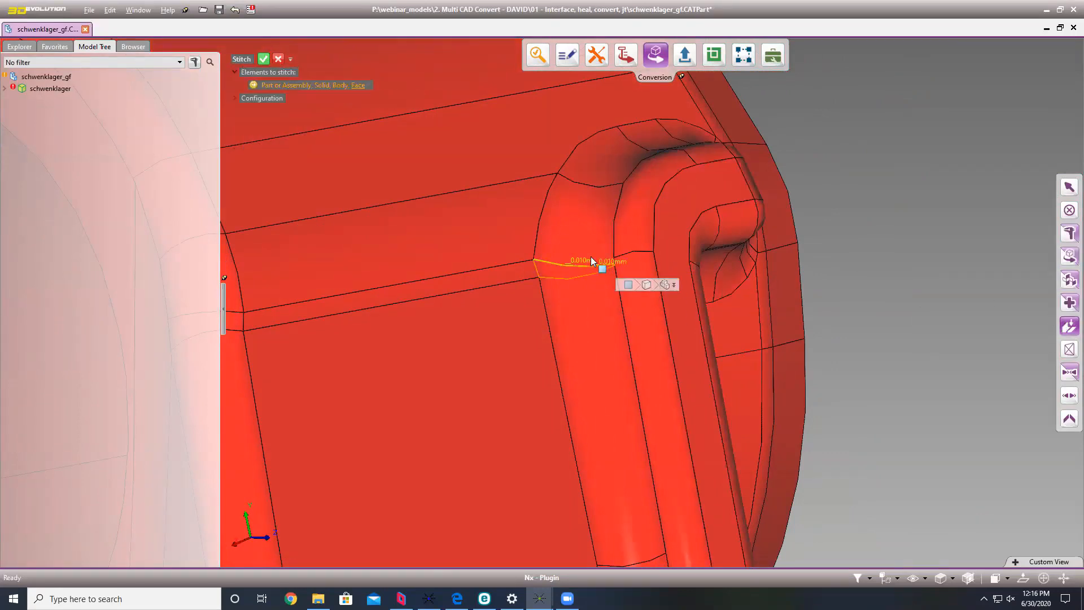
click(591, 256)
click(548, 271)
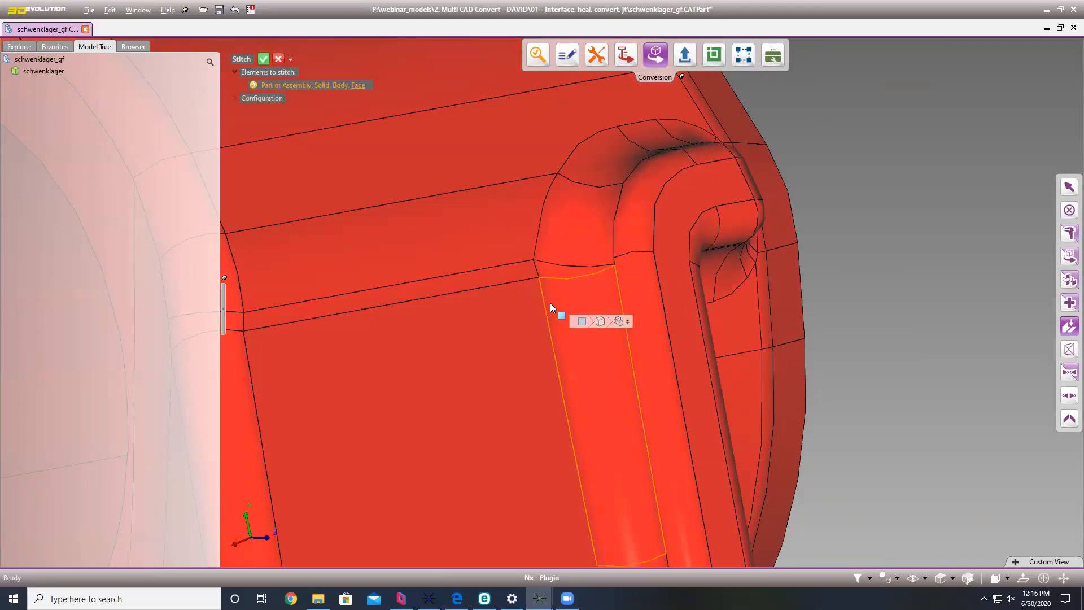
click(1069, 233)
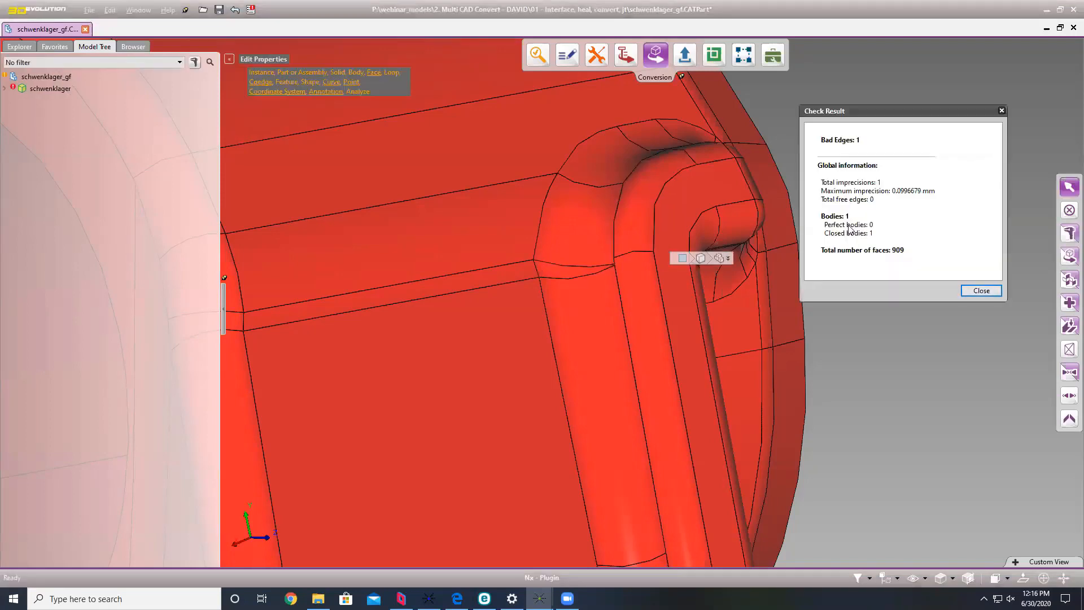
Dismiss the check result and stitch the long curved fillet face with the narrow adjoining face at the remaining imprecise edge.
scroll(651, 201, down, 8)
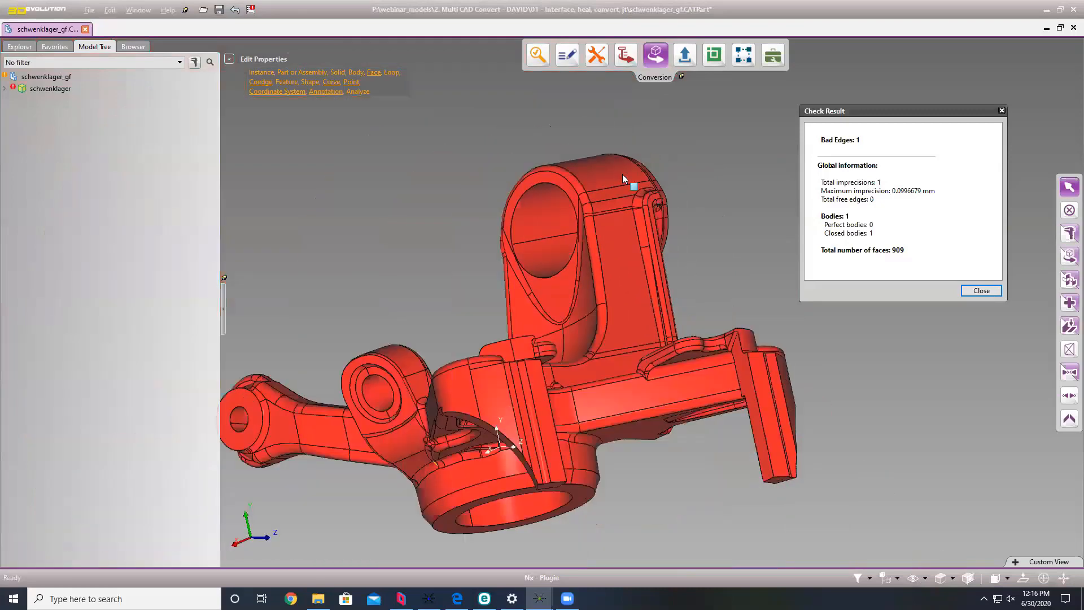
middle_drag(564, 243, 756, 269)
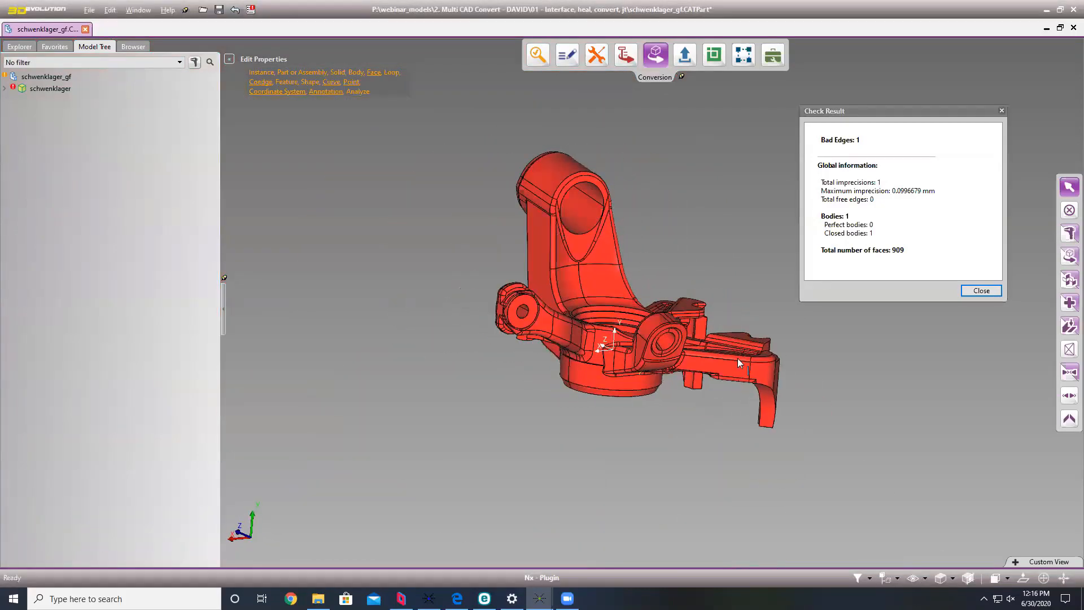
middle_drag(642, 409, 652, 332)
scroll(652, 332, up, 10)
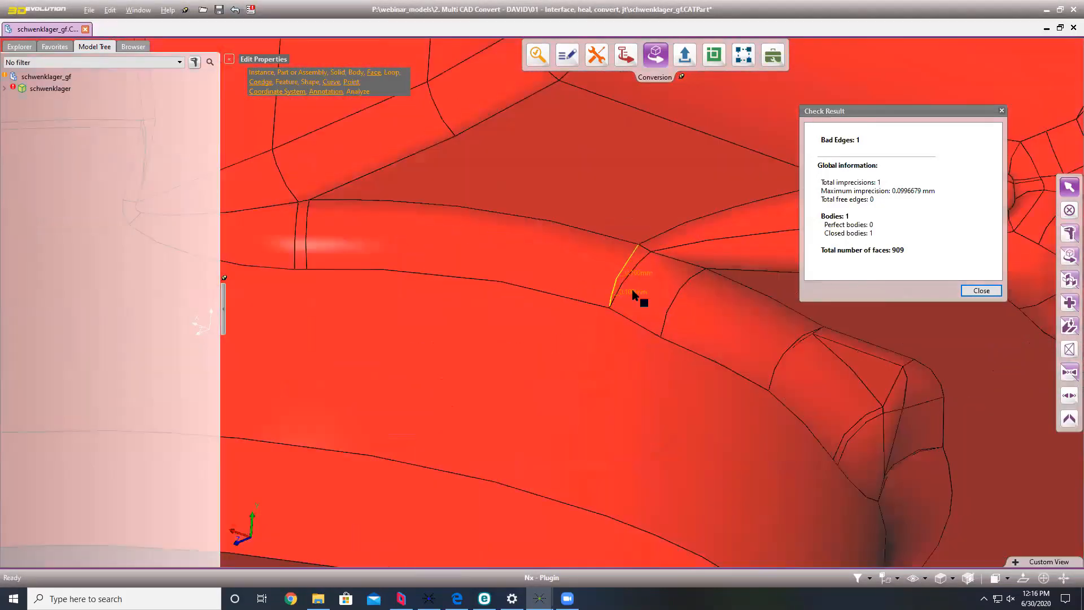
click(587, 293)
click(980, 290)
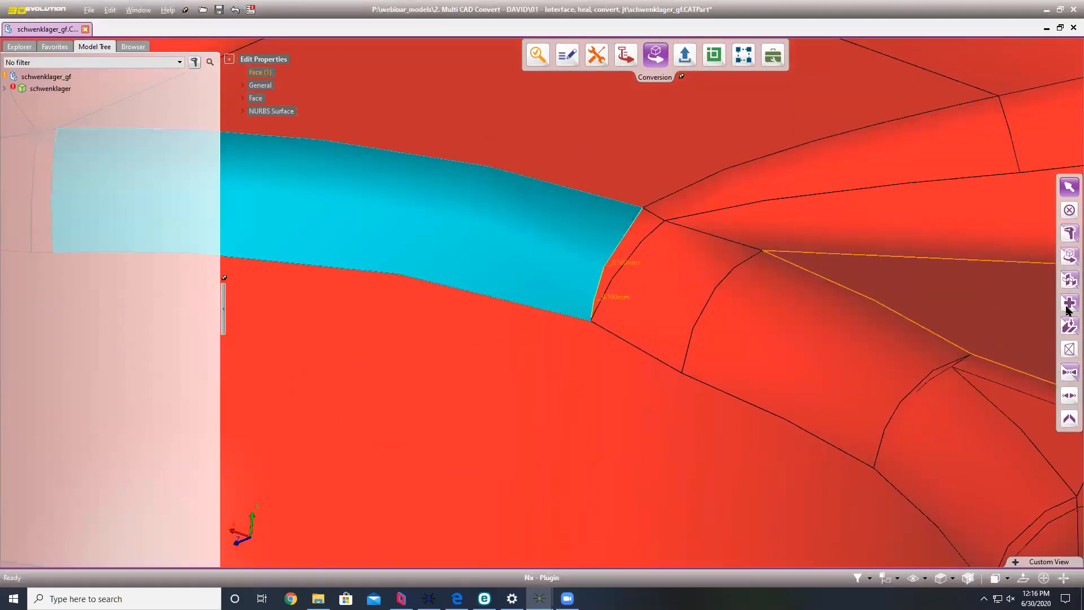
click(1069, 303)
click(1069, 326)
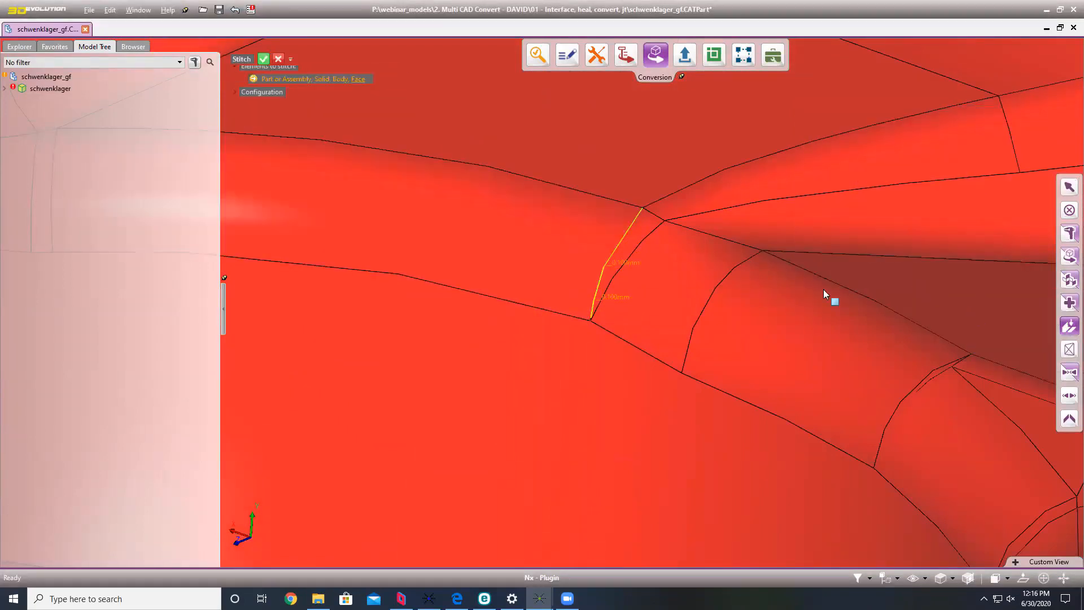
click(629, 240)
click(580, 235)
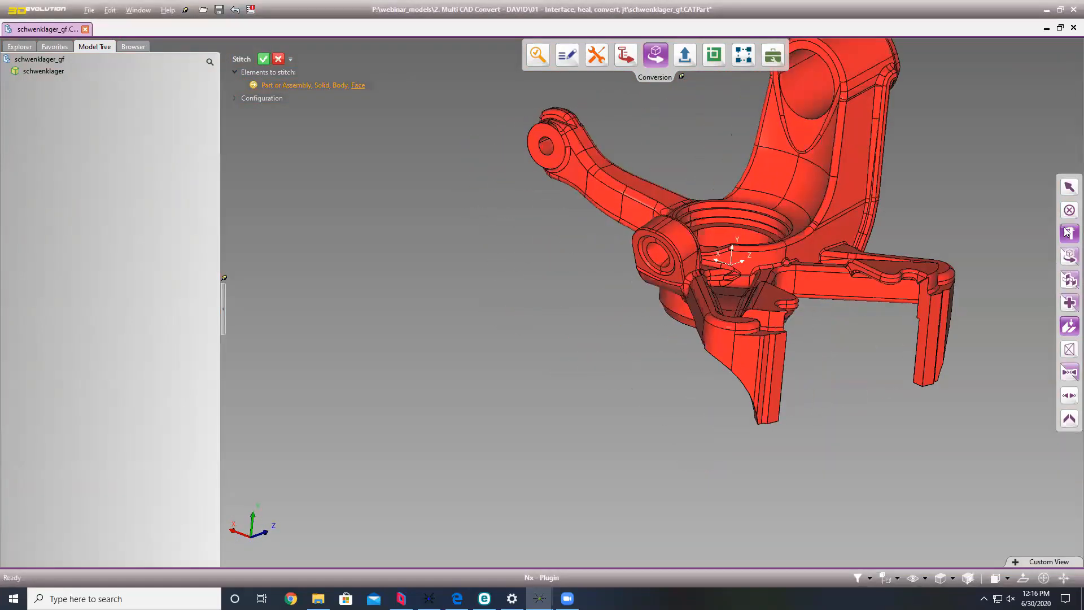
Start a check of the model with the Vda4955V2 profile.
click(1068, 232)
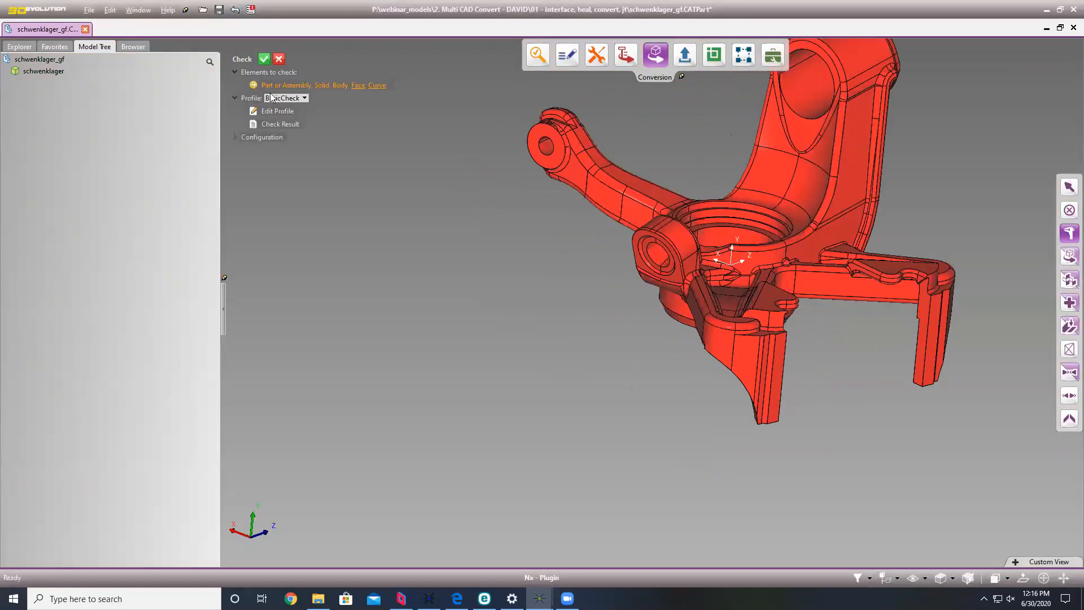
click(295, 98)
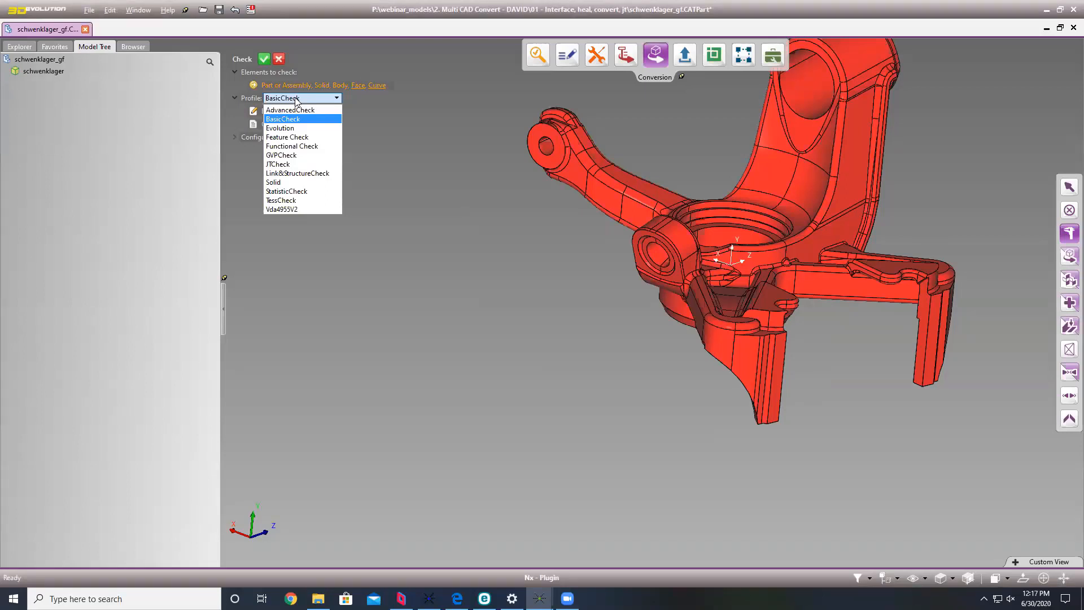
click(292, 210)
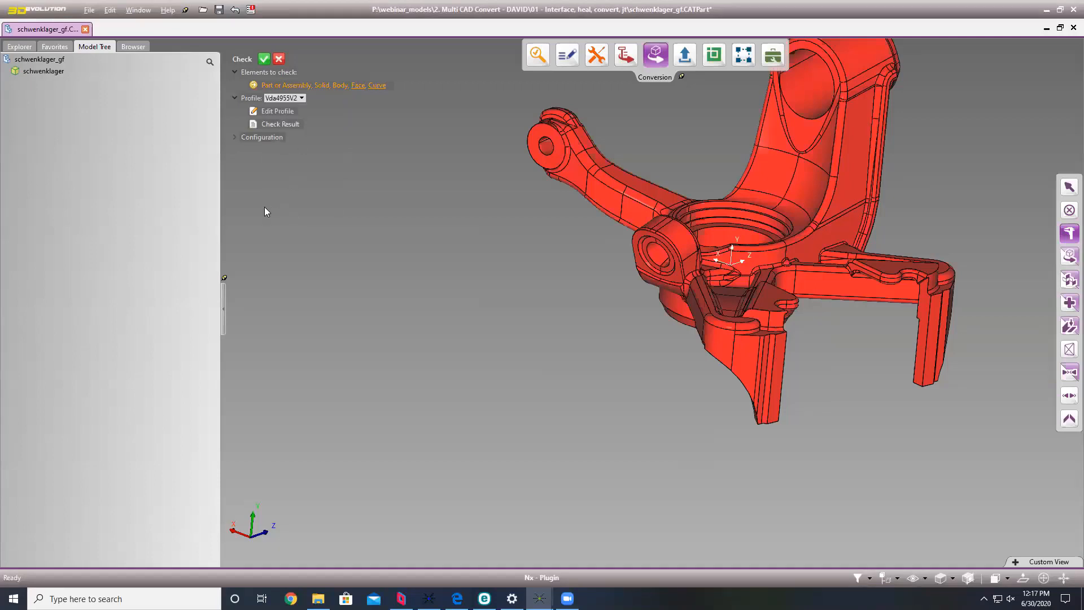
scroll(337, 387, down, 2)
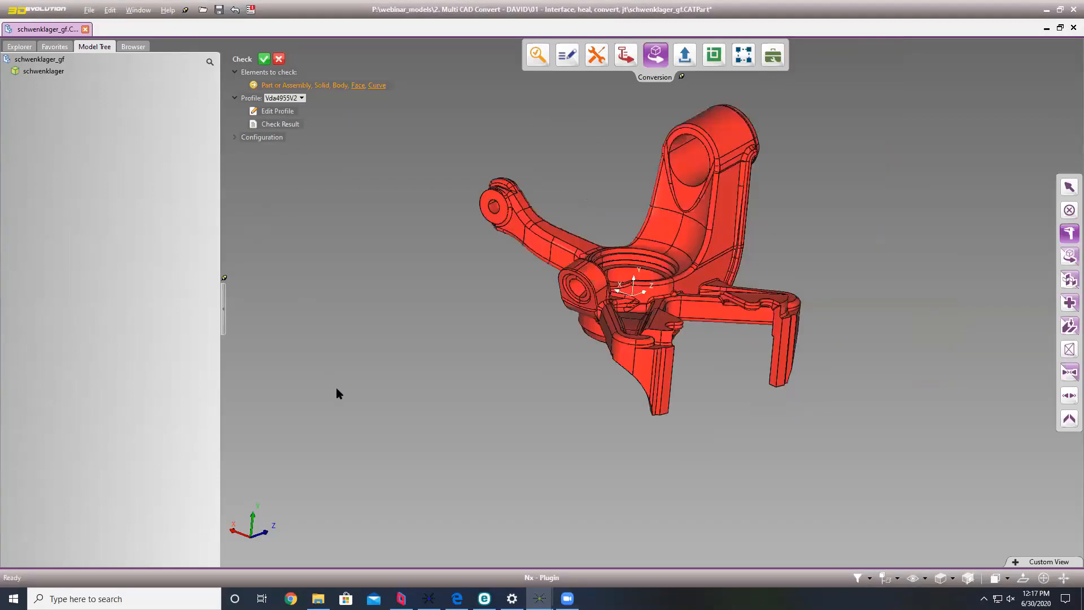
scroll(599, 291, up, 1)
scroll(558, 276, up, 2)
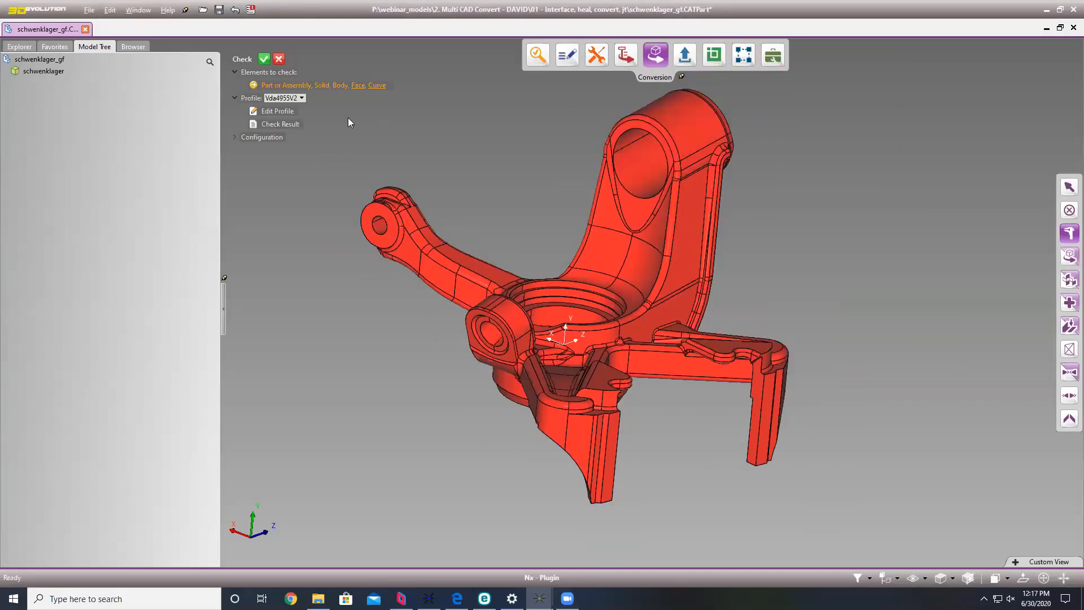
Look through the available standards in the checker configuration and switch its profile to AdvancedCheck.
click(276, 111)
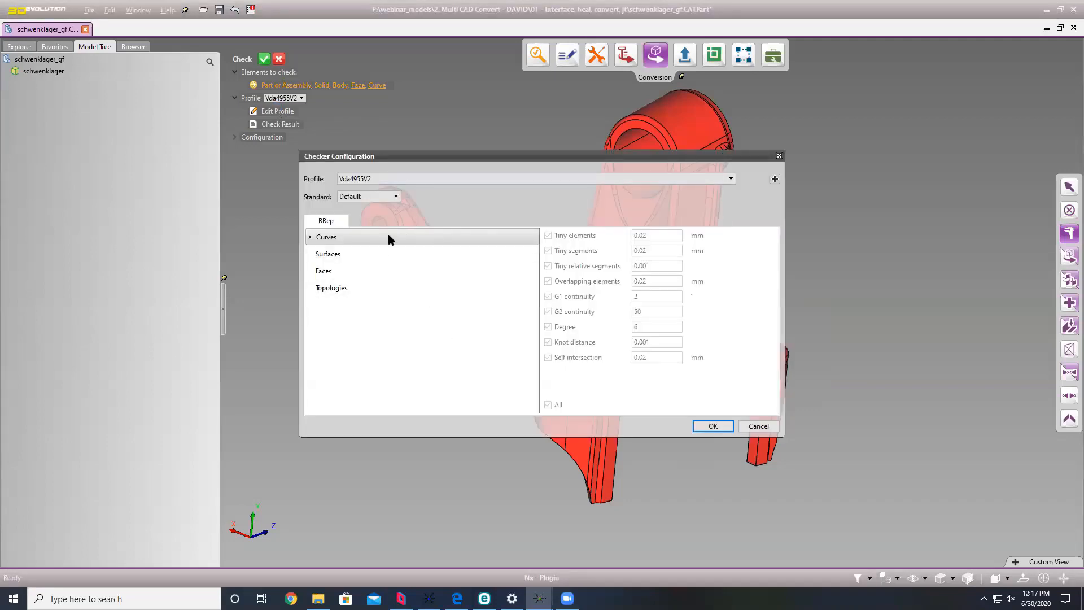
click(394, 198)
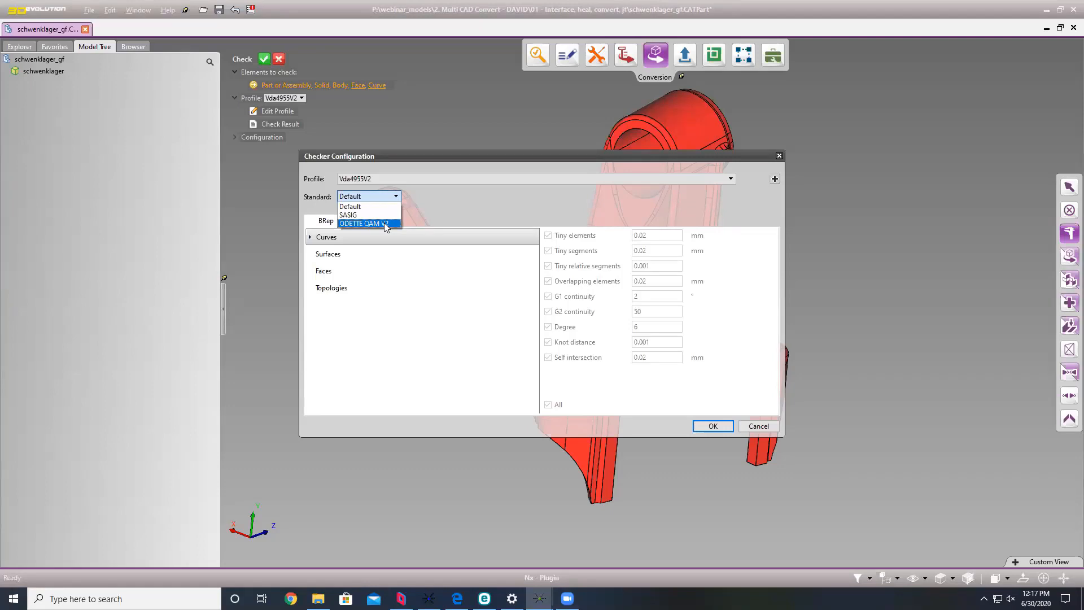
click(456, 205)
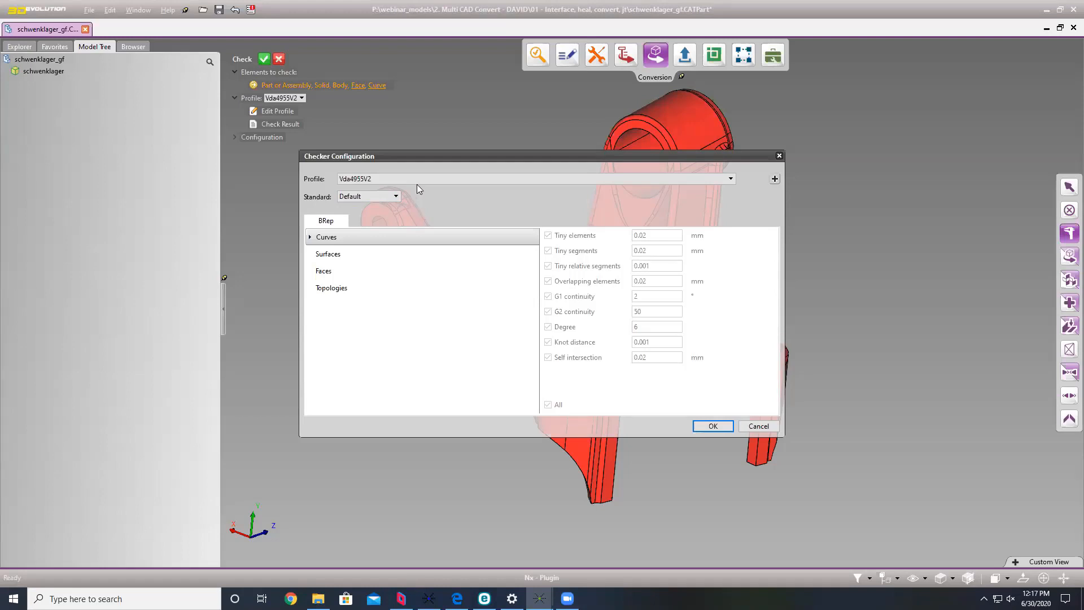
click(442, 178)
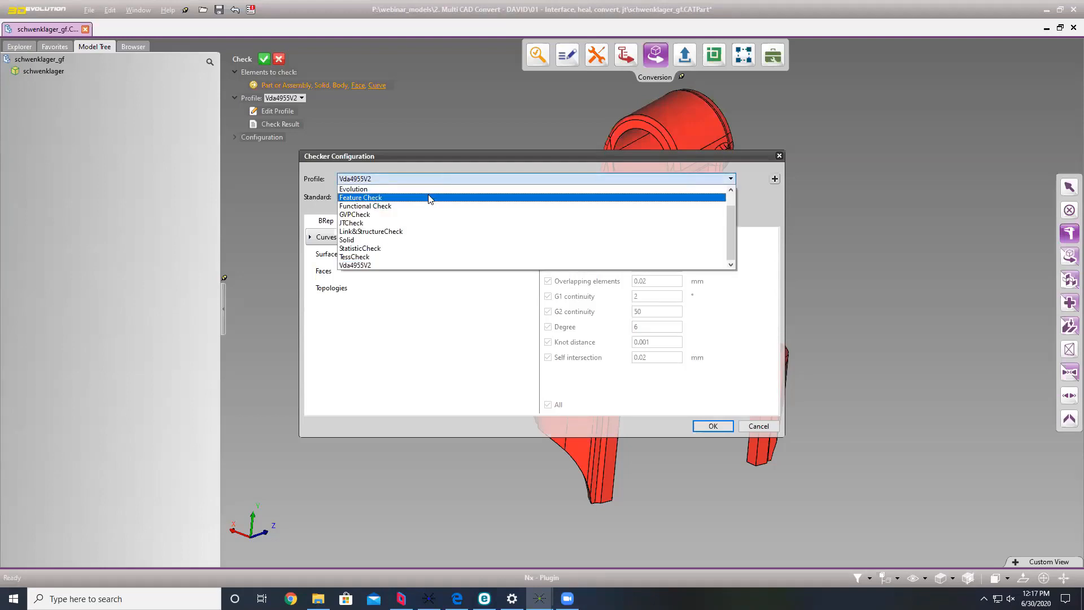
scroll(430, 197, up, 1)
click(368, 191)
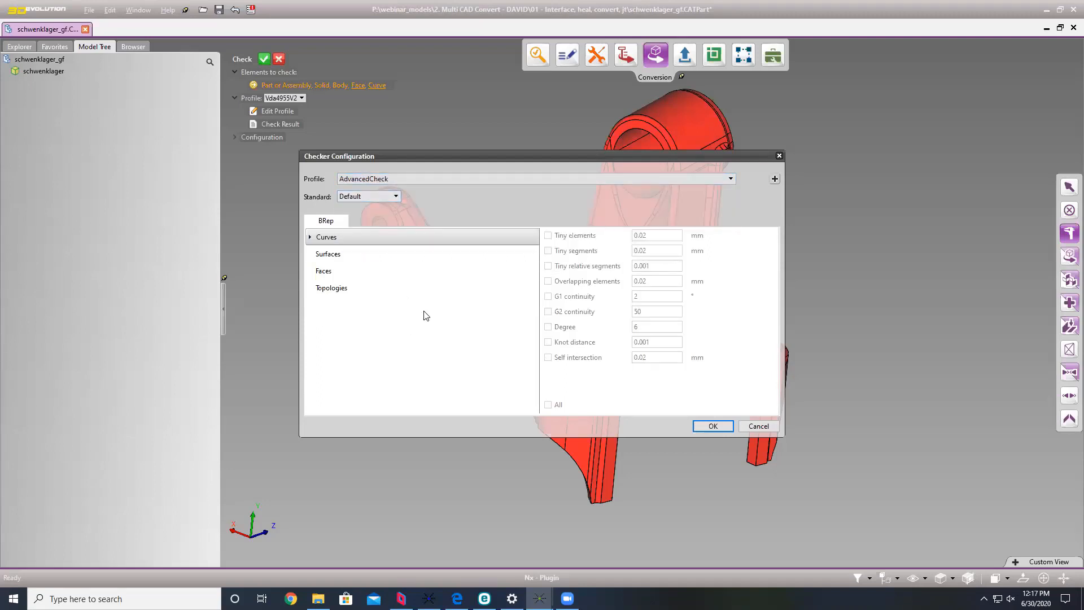
click(711, 429)
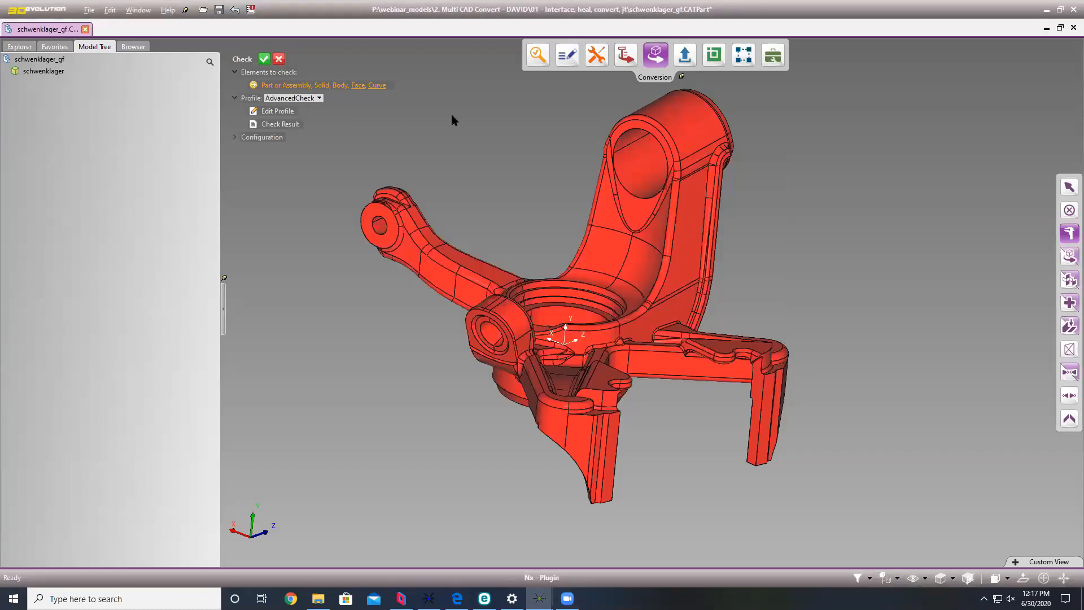
Review the AdvancedCheck criteria for surfaces, faces and topologies, and run the check.
click(279, 113)
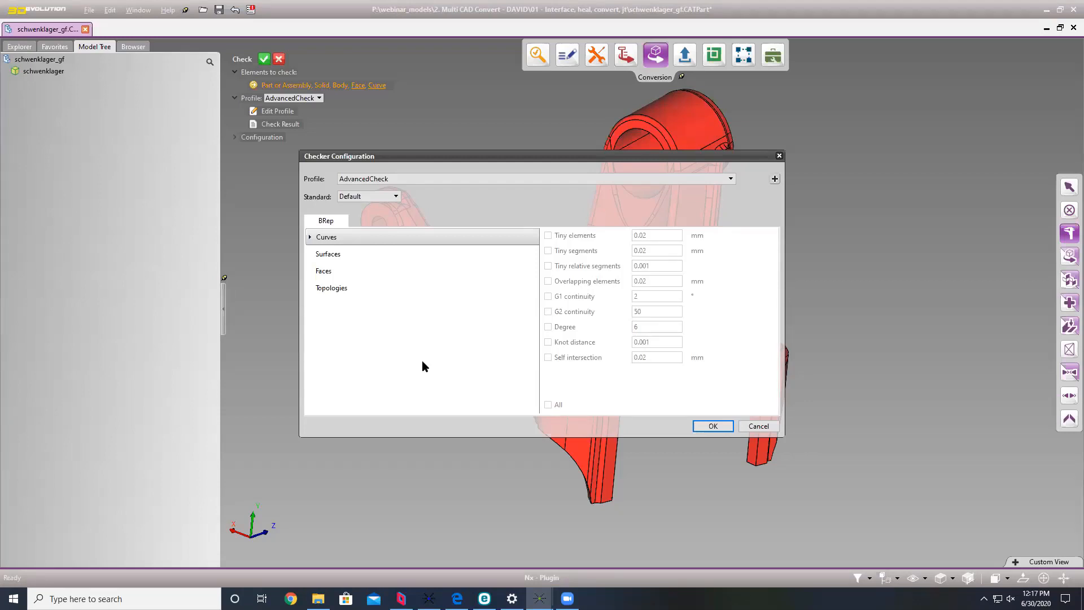
click(324, 270)
click(325, 255)
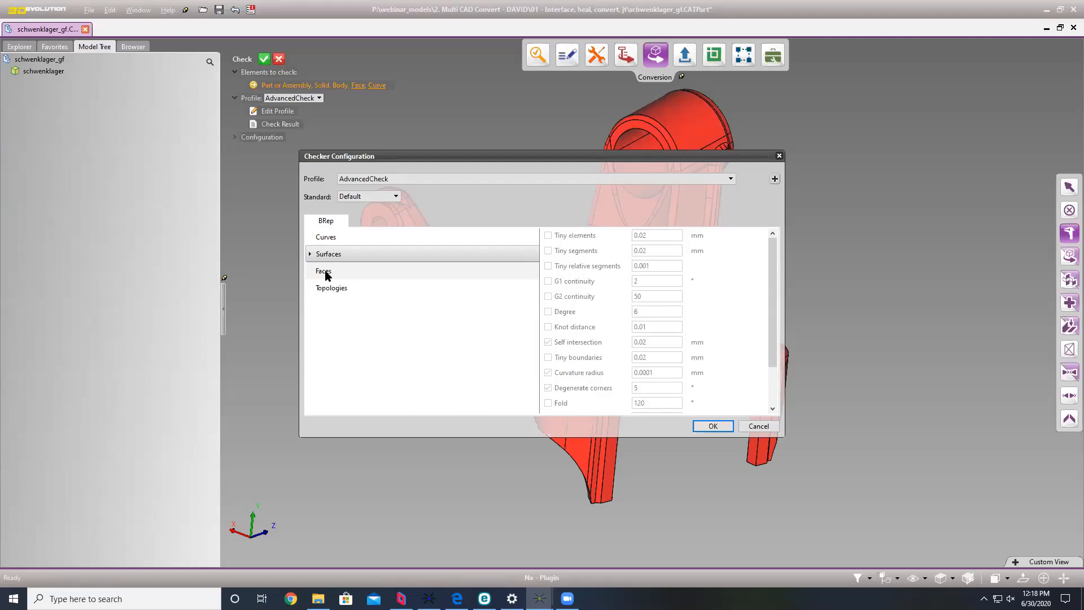
click(326, 274)
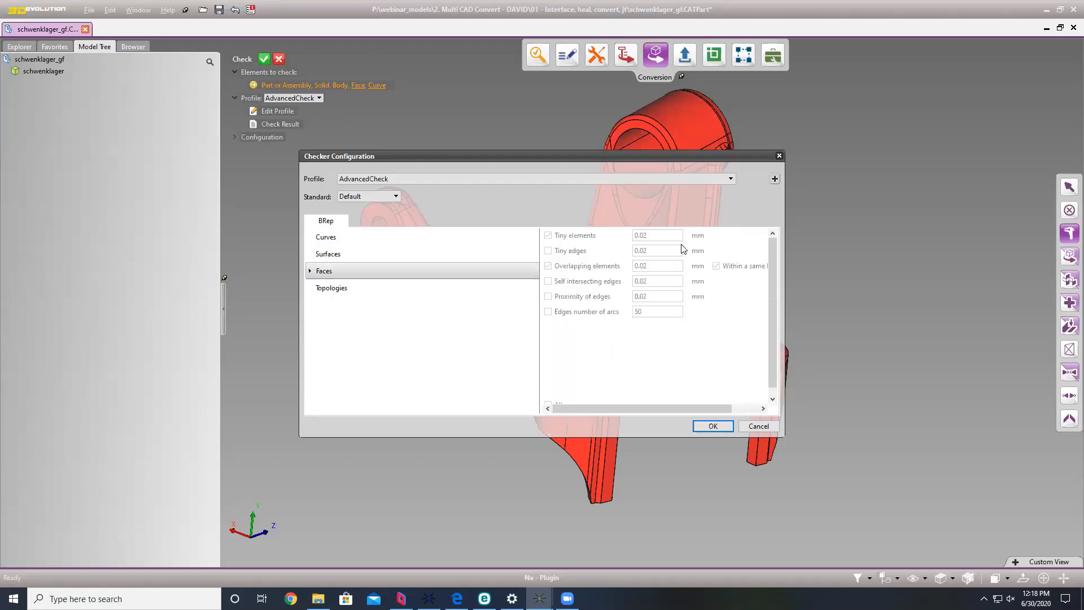
click(337, 289)
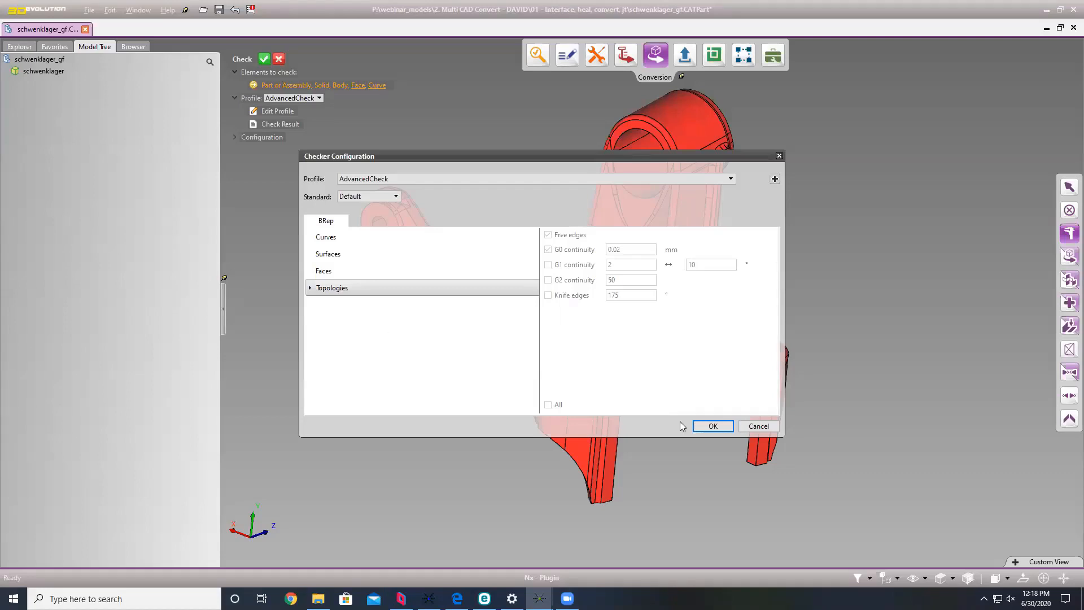
click(711, 426)
click(262, 59)
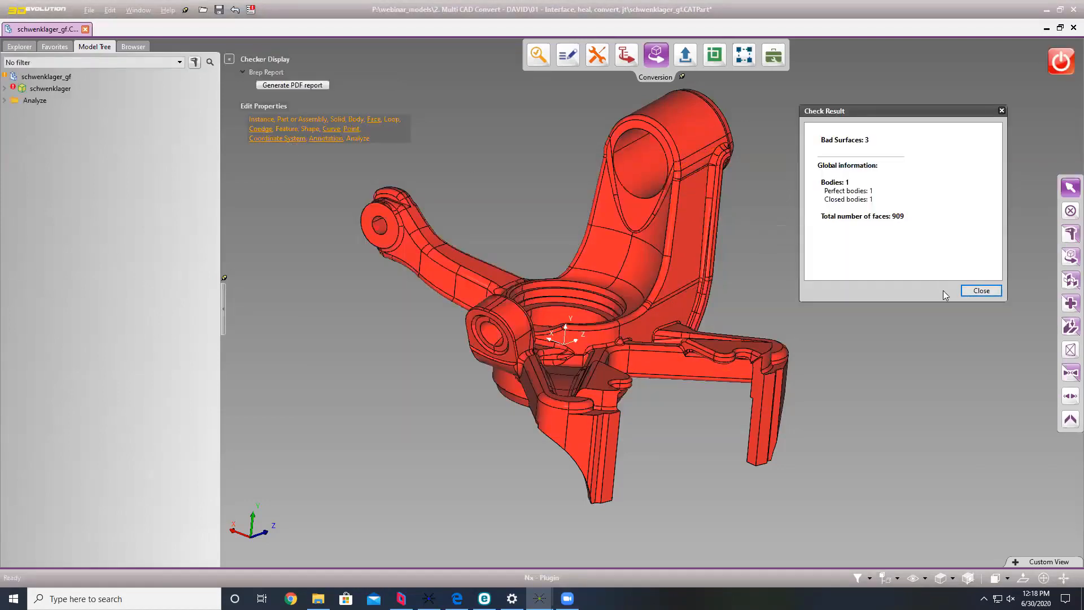
Expand the check errors down to the faces with twist, select the first one, and dismiss the check result.
click(5, 89)
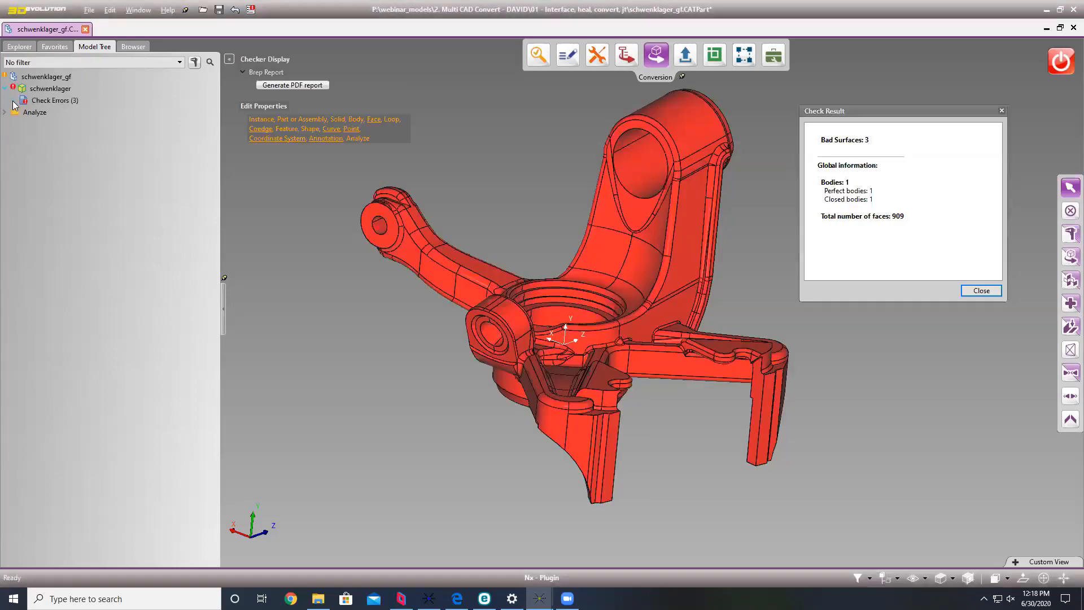
click(14, 101)
click(21, 112)
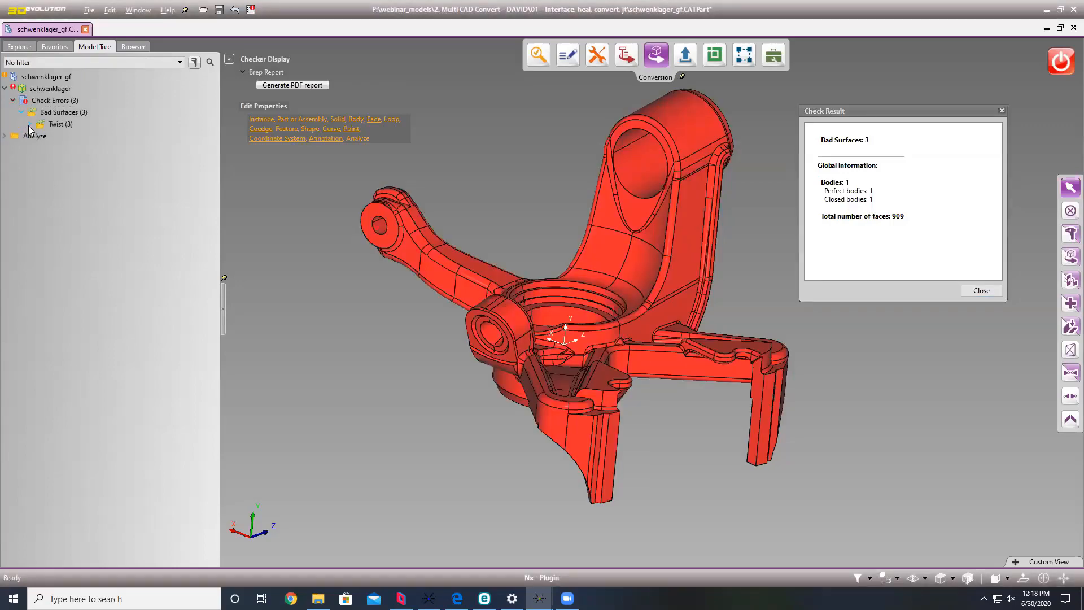
click(30, 124)
click(72, 136)
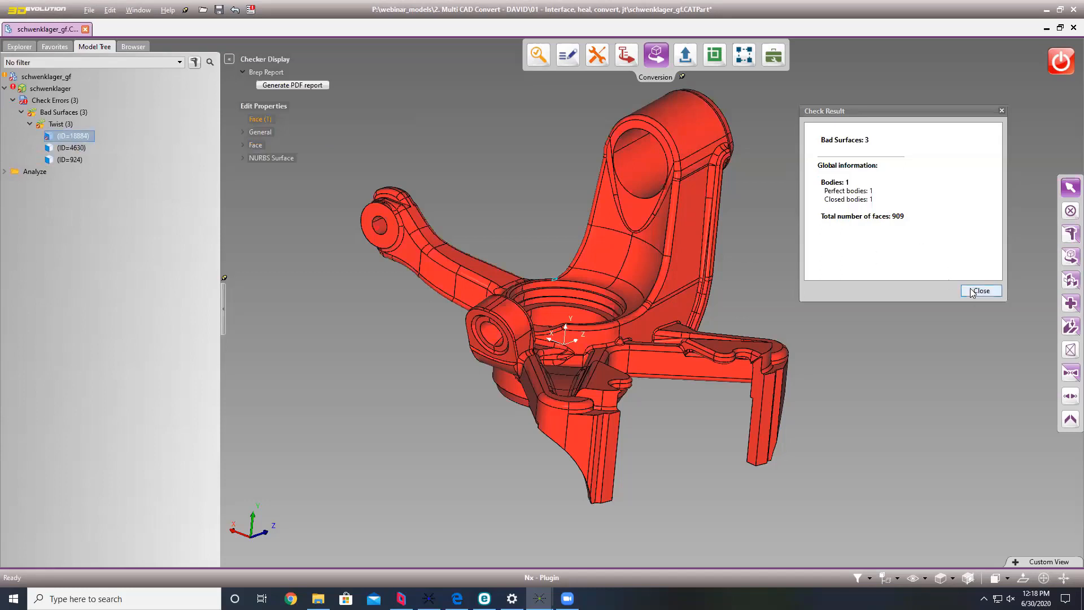
click(980, 290)
Select all three faces listed under Twist and view them alone.
drag(64, 135, 67, 160)
right_click(71, 156)
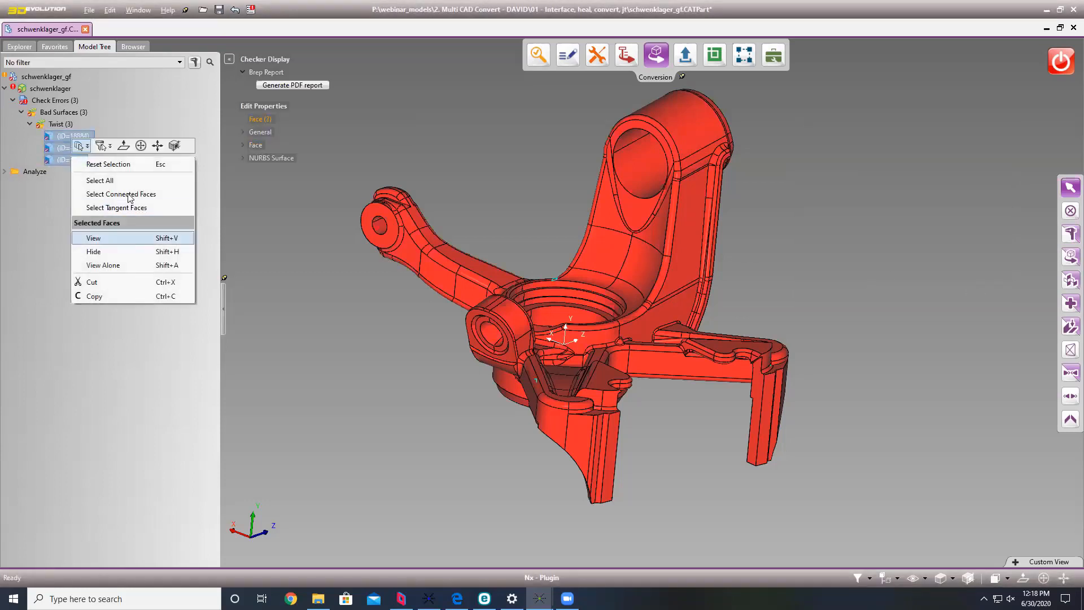
click(110, 265)
Select the fan-shaped twisted face up close and show its NURBS surface properties.
mouse_move(479, 361)
middle_down()
mouse_move(457, 310)
mouse_move(533, 354)
mouse_move(534, 377)
middle_up()
scroll(355, 219, up, 7)
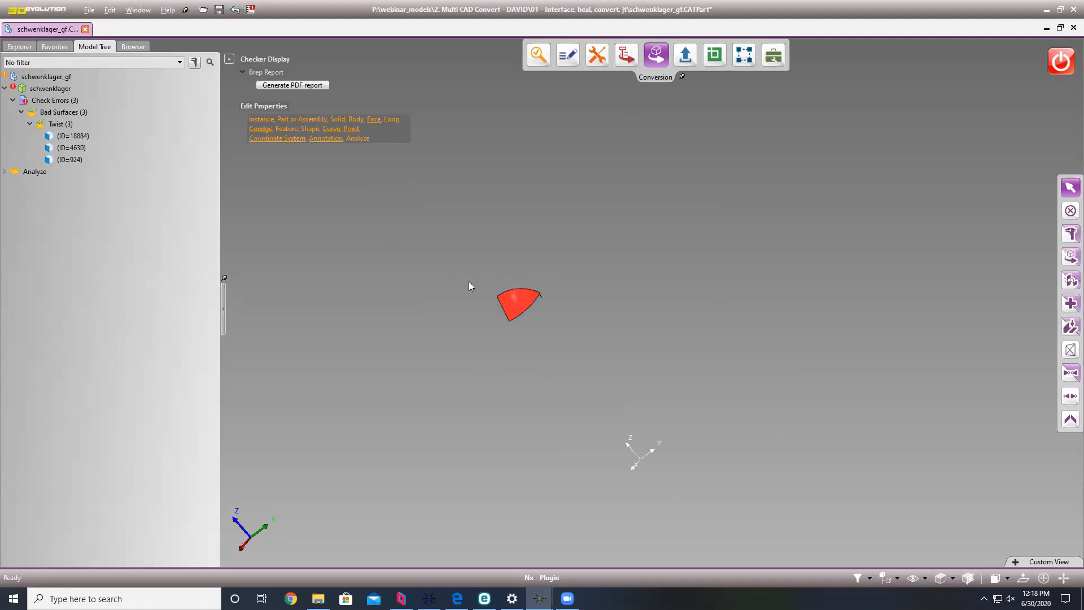
scroll(545, 271, up, 5)
click(545, 271)
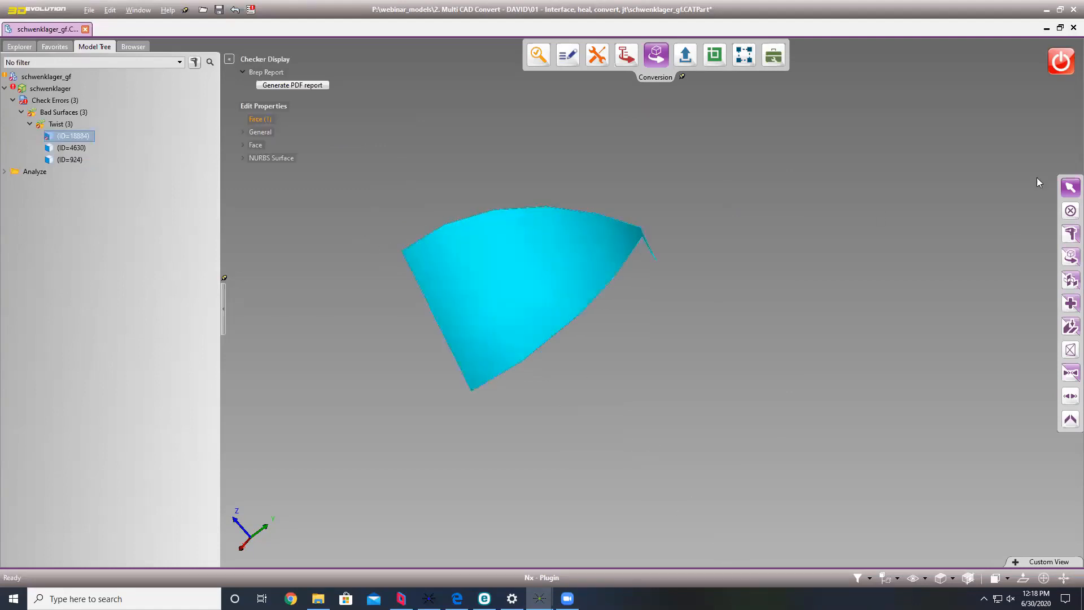
click(244, 157)
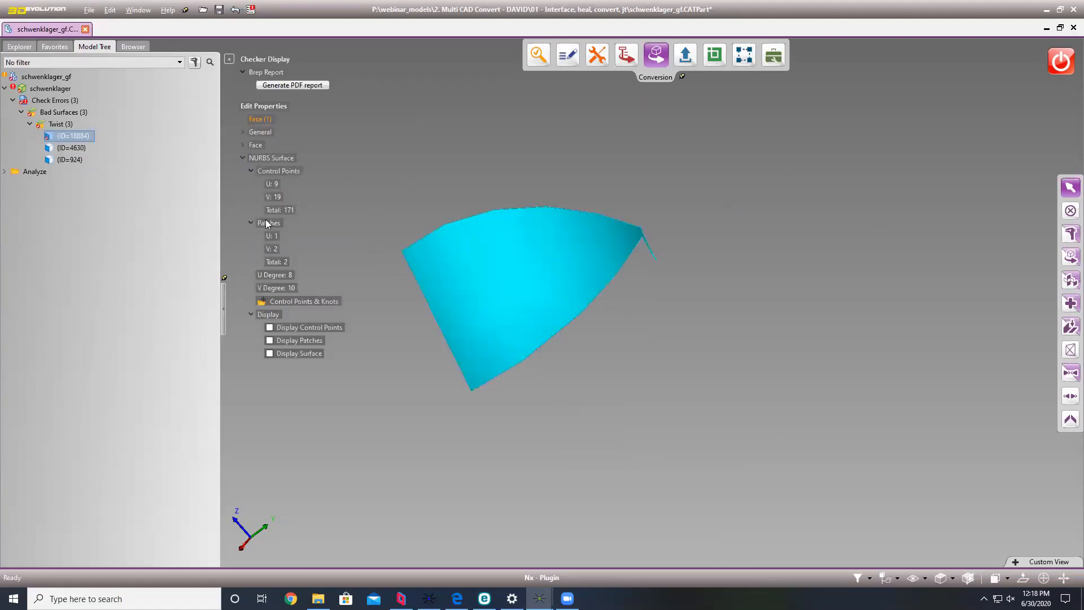
Display the twisted face's control points, patches and full surface, and examine the surface mesh from several angles.
click(290, 331)
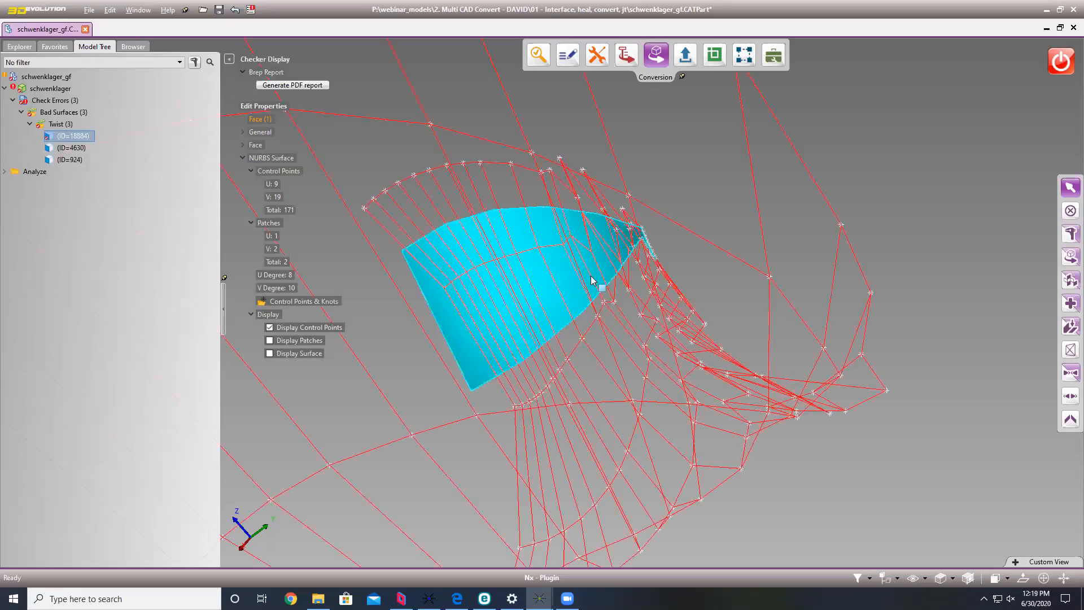
scroll(590, 277, down, 5)
mouse_move(460, 268)
middle_down()
mouse_move(477, 260)
mouse_move(588, 297)
mouse_move(489, 279)
mouse_move(449, 254)
middle_up()
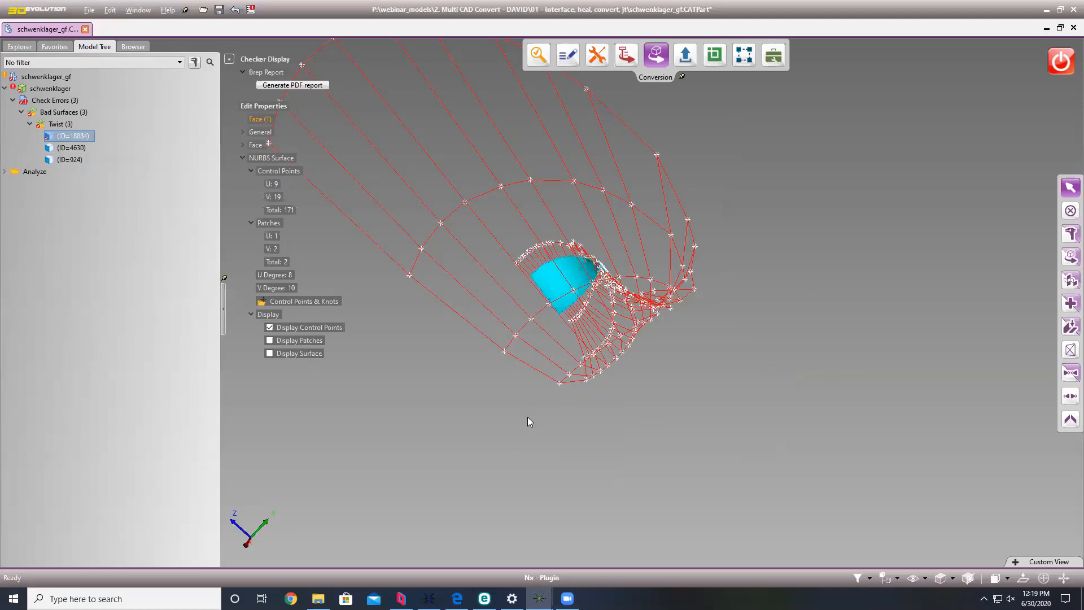
click(299, 341)
click(307, 354)
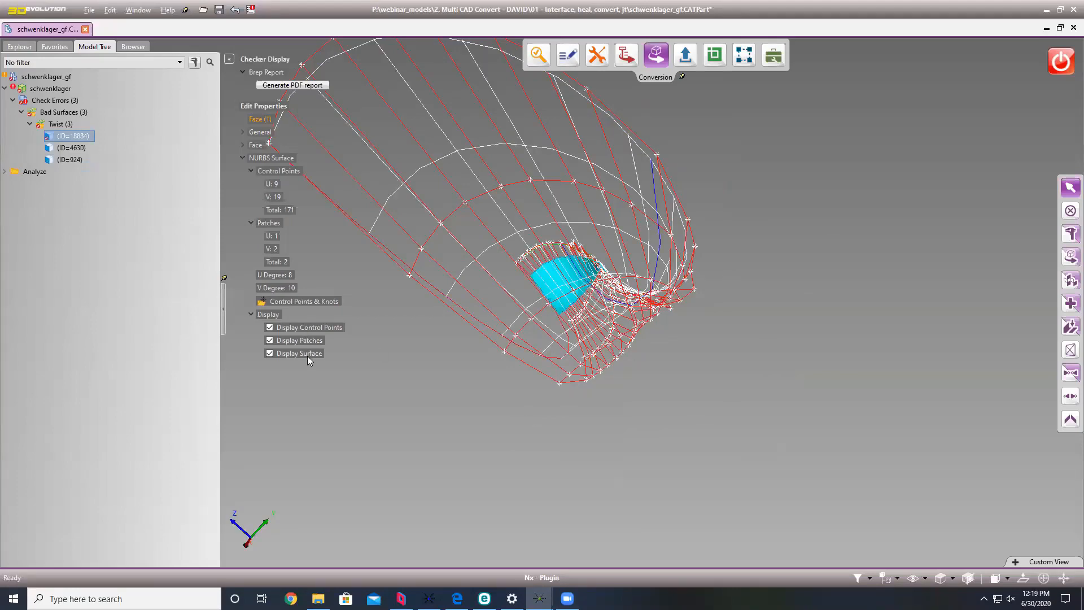
middle_drag(450, 343, 456, 419)
scroll(564, 262, up, 4)
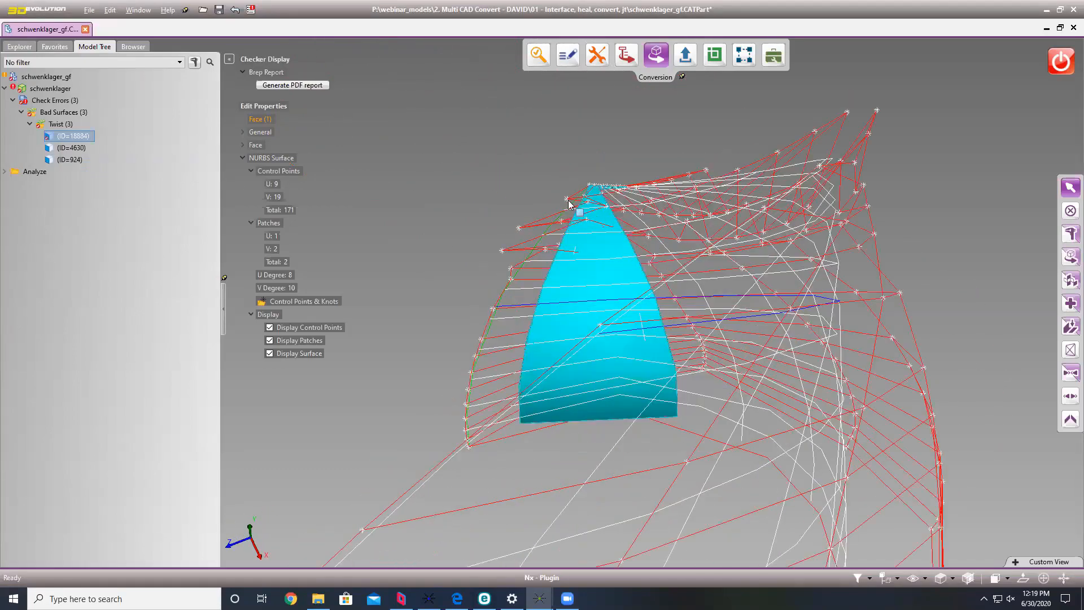
scroll(568, 203, up, 2)
scroll(515, 198, down, 5)
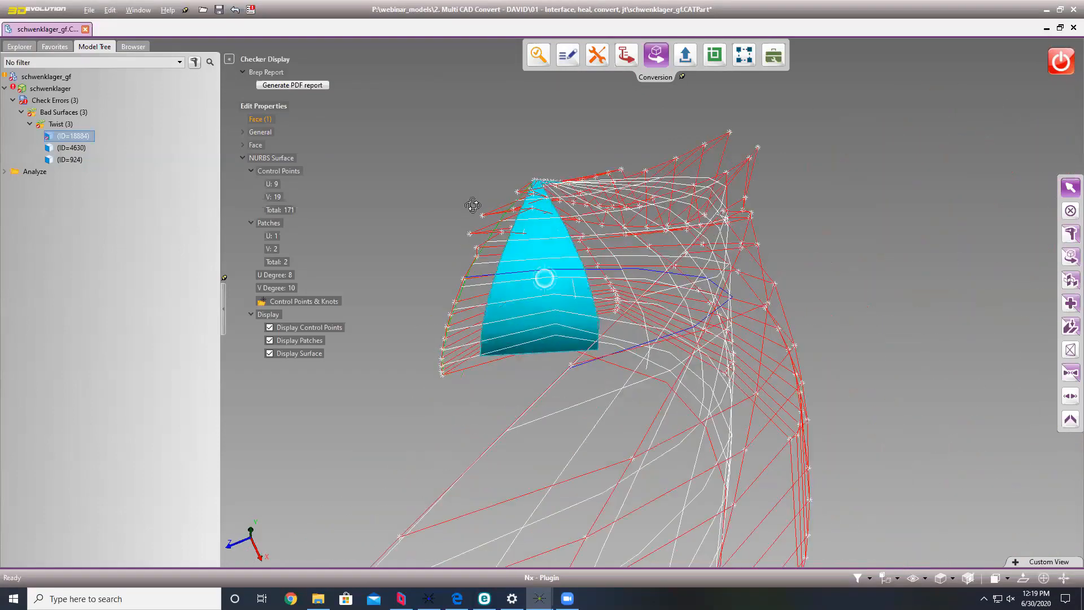
middle_drag(471, 201, 503, 206)
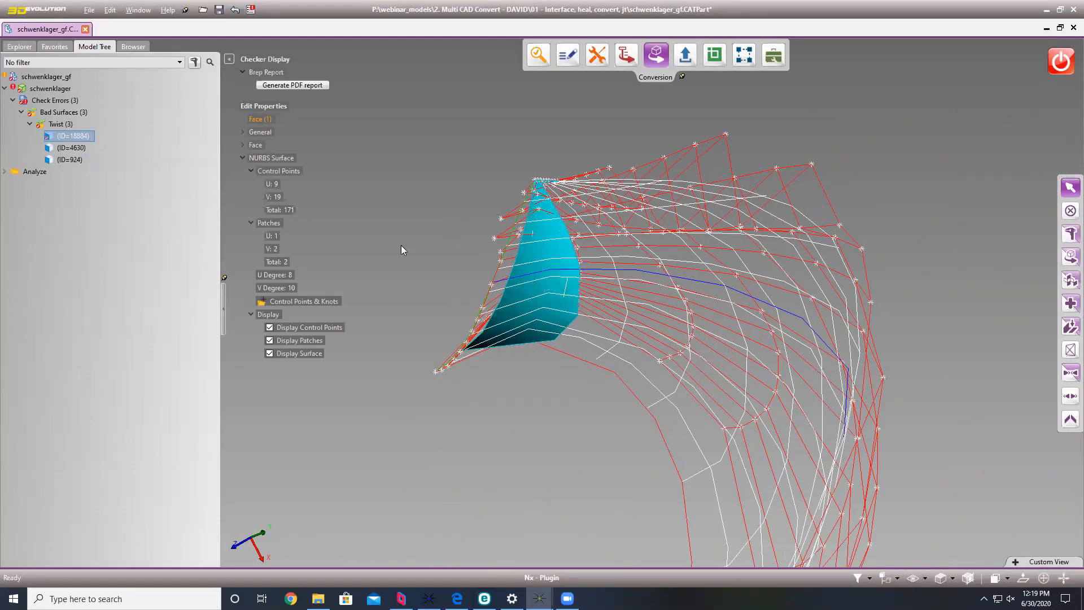
Compare the twisted face's surface, patch and control point displays separately, ending with only the control points shown.
click(293, 352)
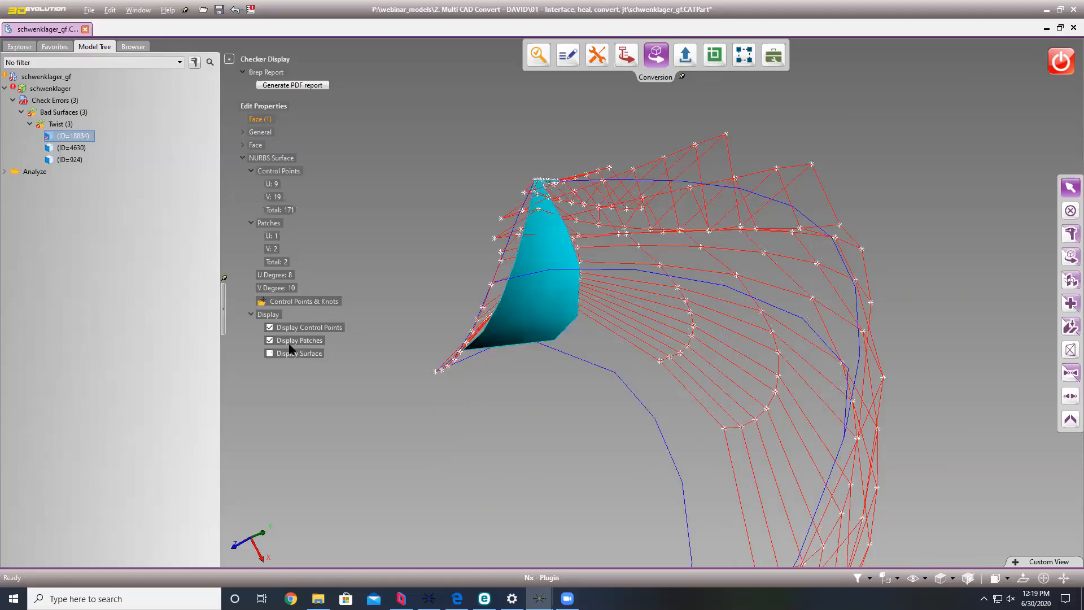
click(284, 352)
click(288, 340)
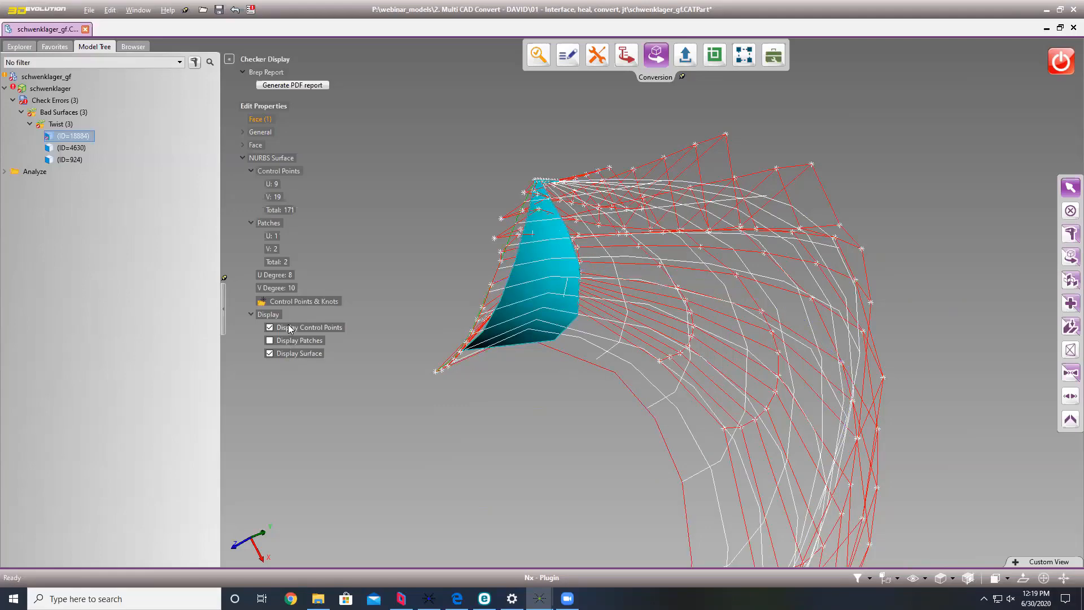
click(289, 327)
middle_drag(525, 289, 568, 296)
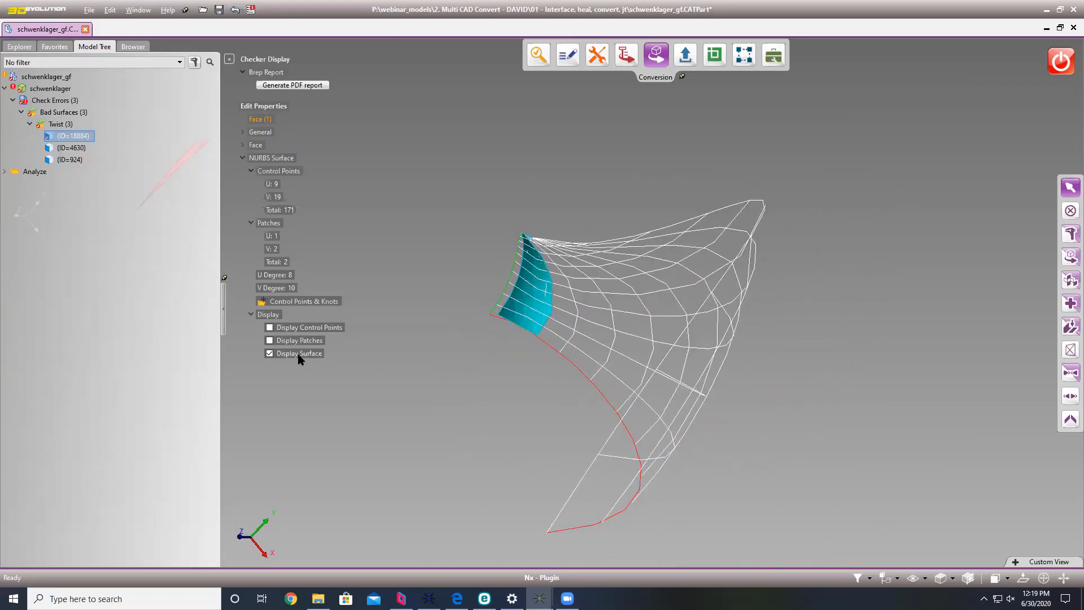
click(299, 354)
click(301, 327)
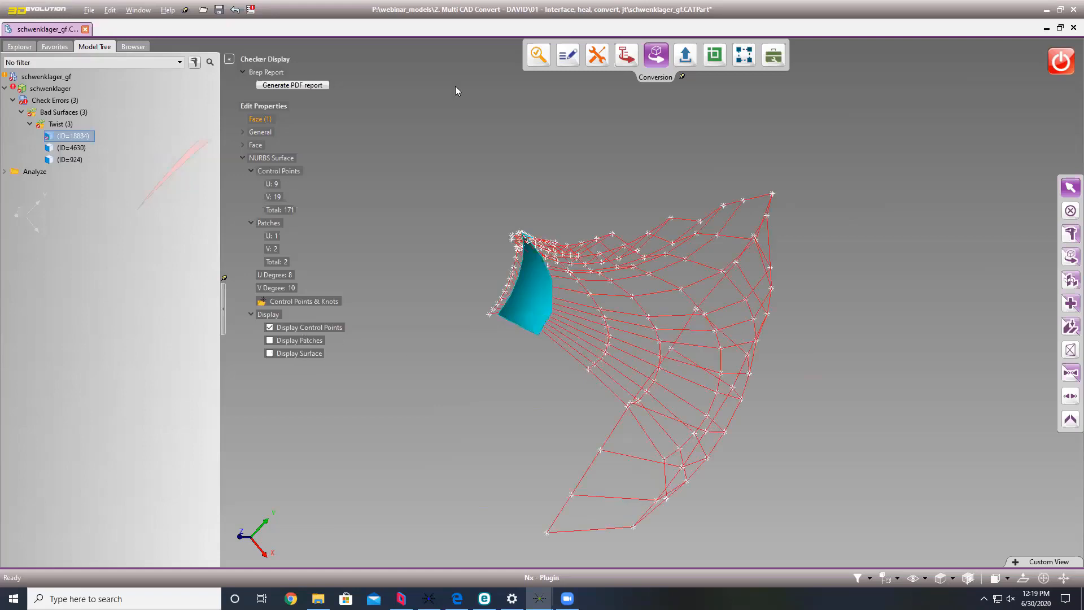
Heal the twisted face in Advanced mode with the AdvancedCheck profile and dismiss the check result.
click(1070, 303)
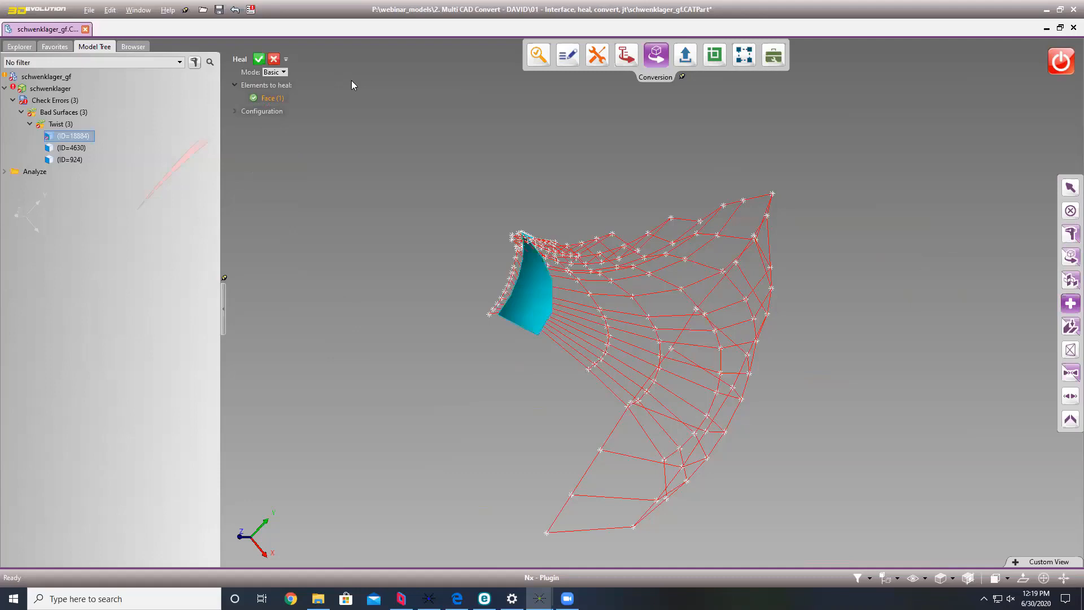
click(276, 72)
click(281, 90)
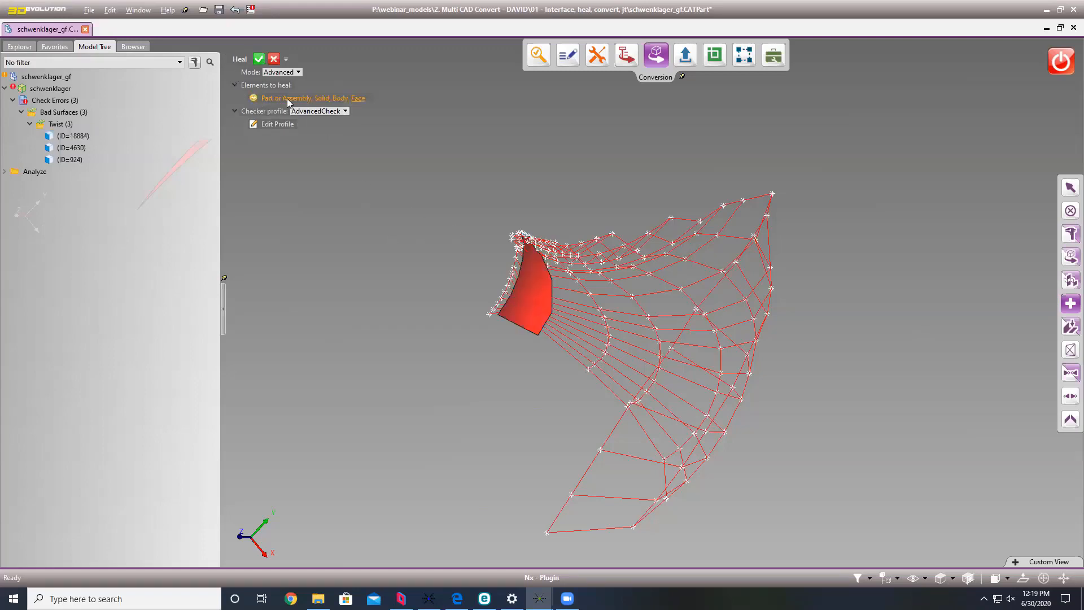
click(259, 59)
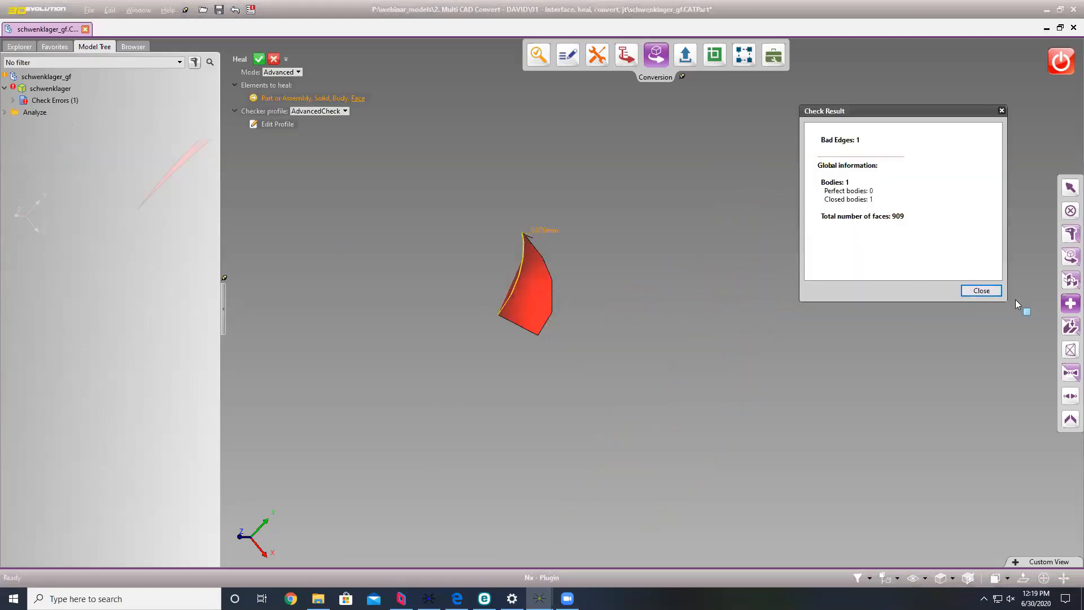
click(981, 290)
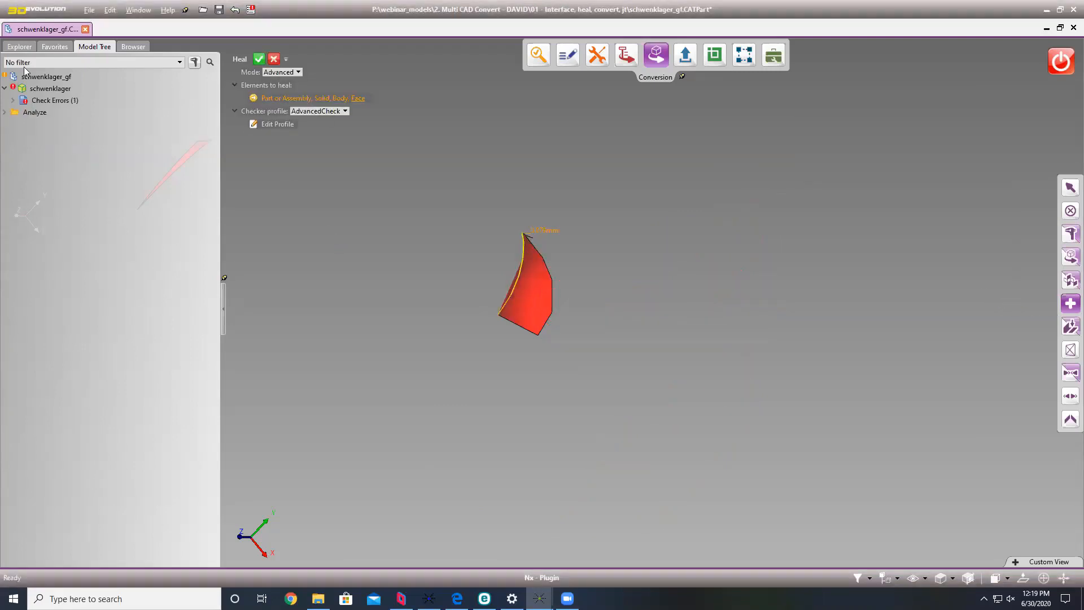
Expand the remaining check errors down to the bad edge under G0 Continuity and view the healed faces.
click(13, 100)
click(21, 112)
click(30, 124)
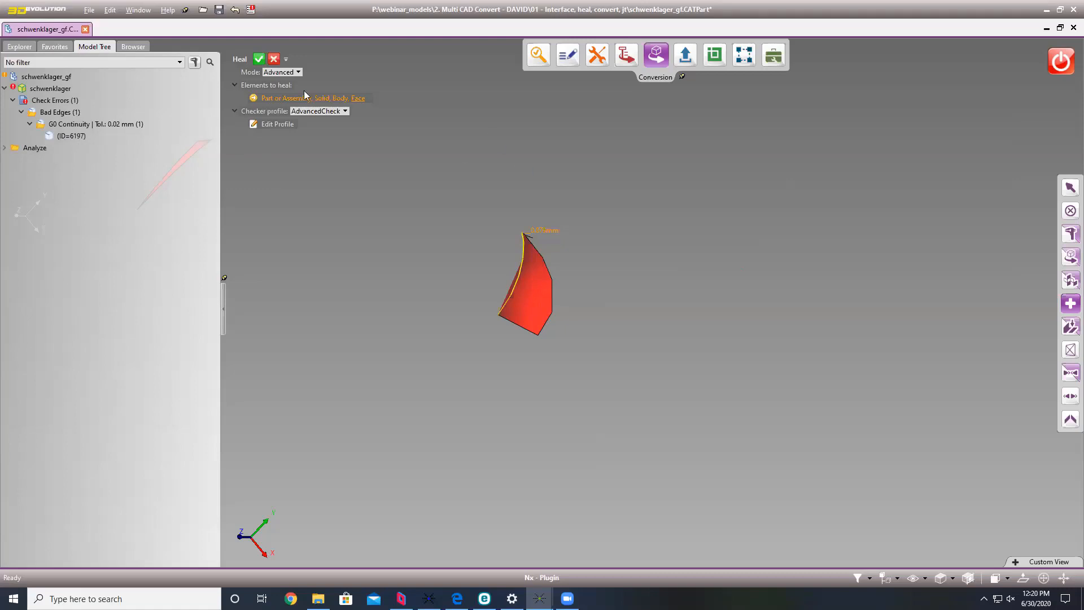
scroll(612, 249, down, 8)
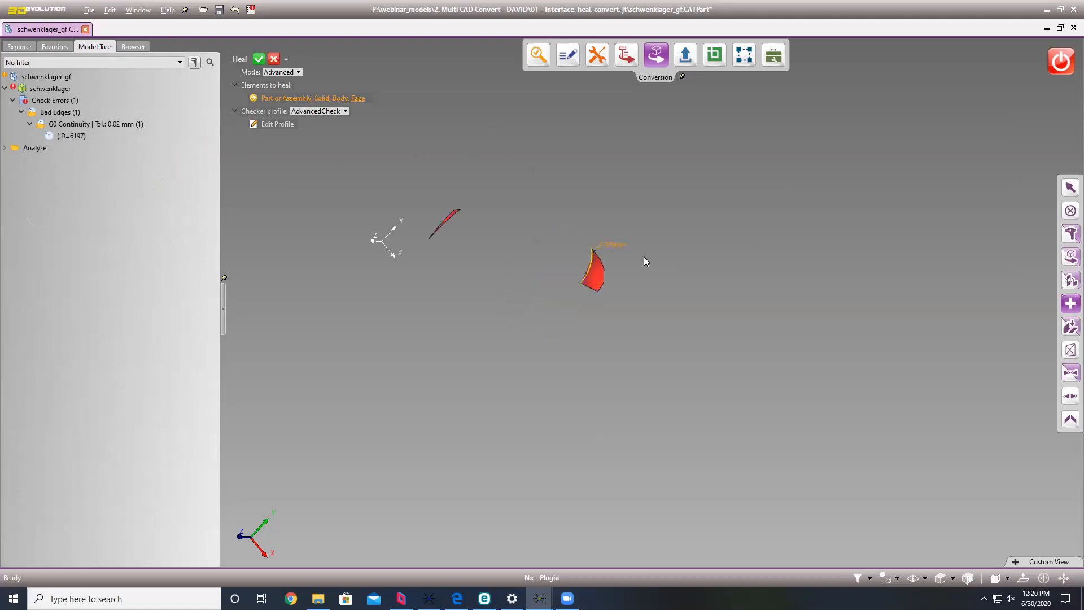
scroll(626, 251, up, 2)
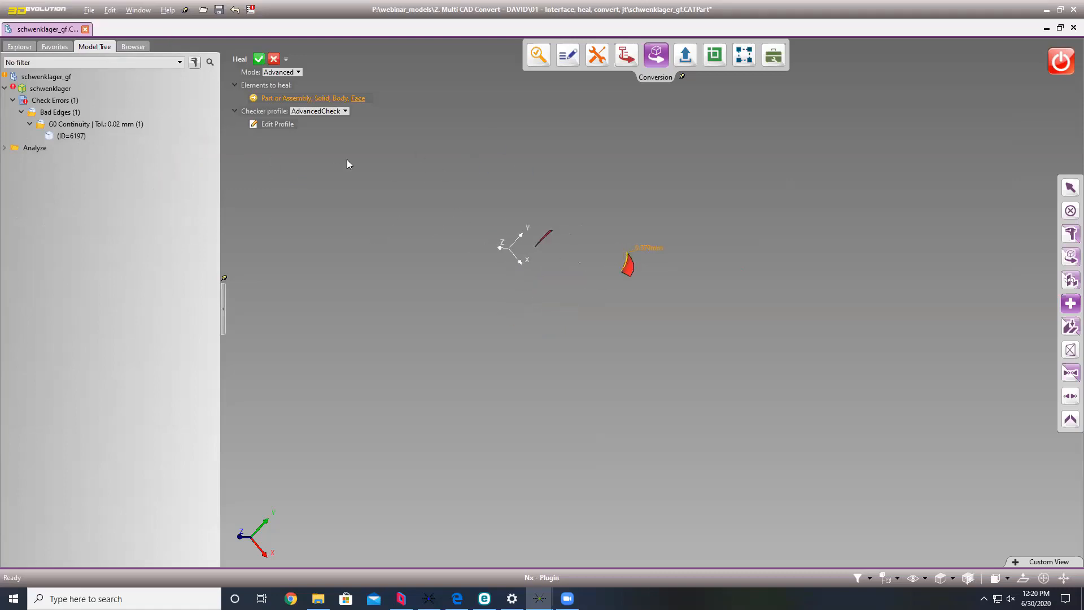
scroll(616, 254, up, 5)
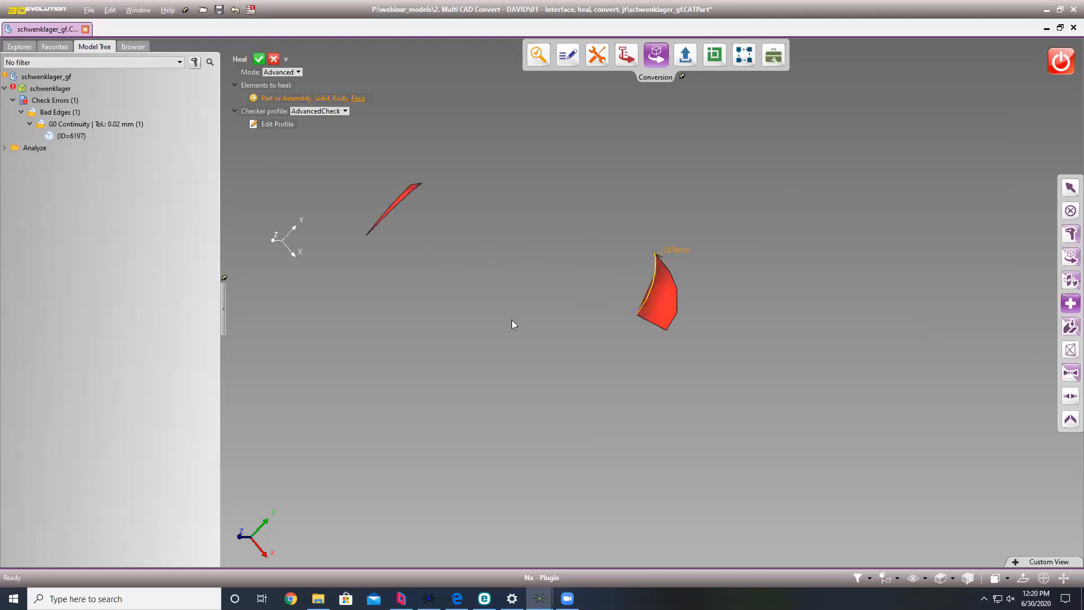
Show the whole schwenklager body again, stitch it, and dismiss the check result.
right_click(50, 89)
click(60, 142)
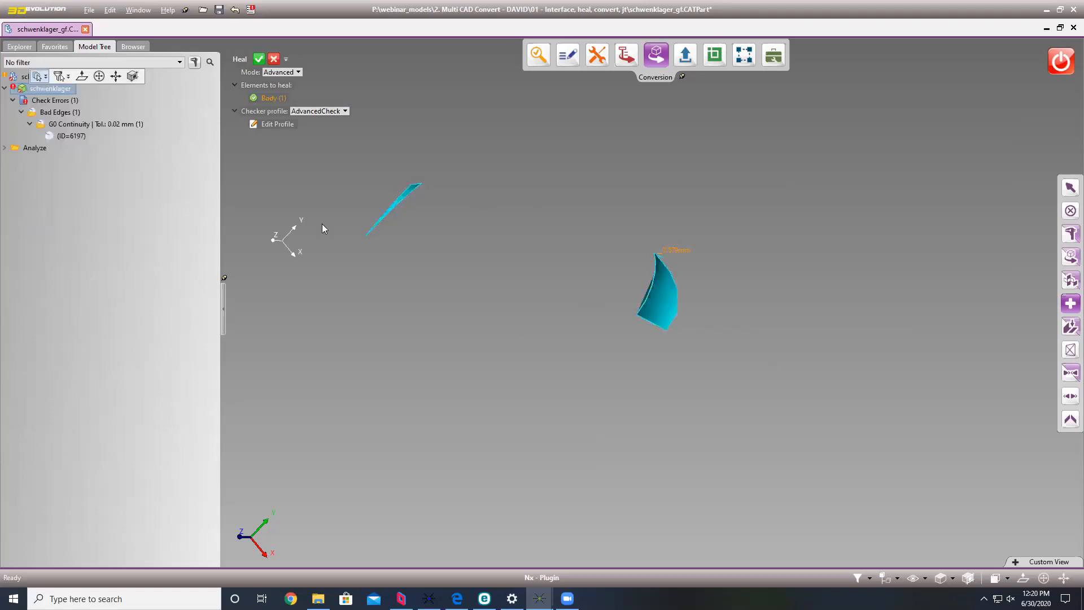
scroll(476, 236, down, 5)
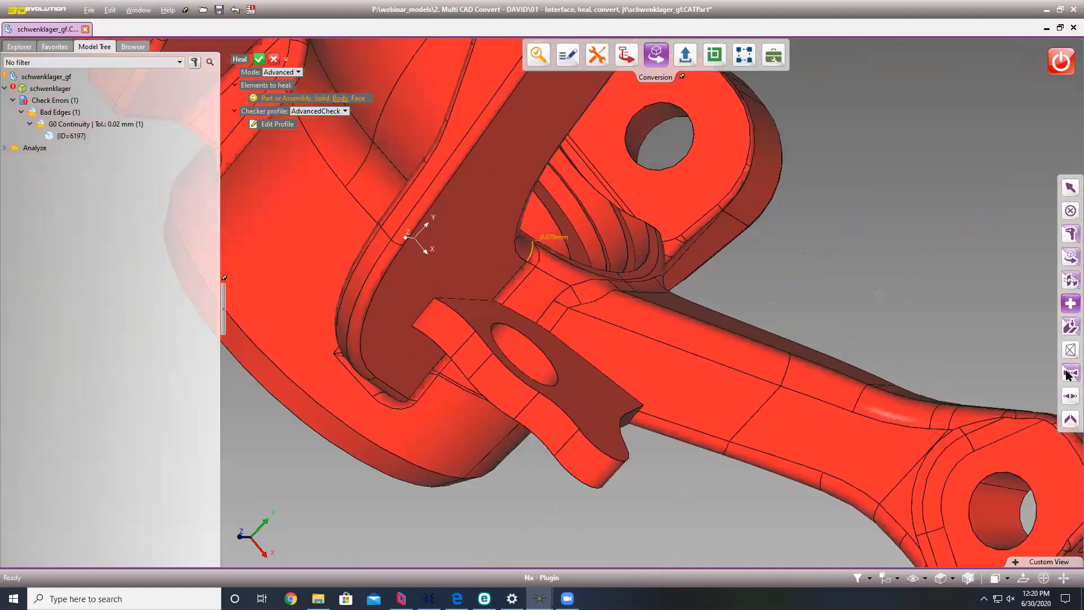
click(1070, 326)
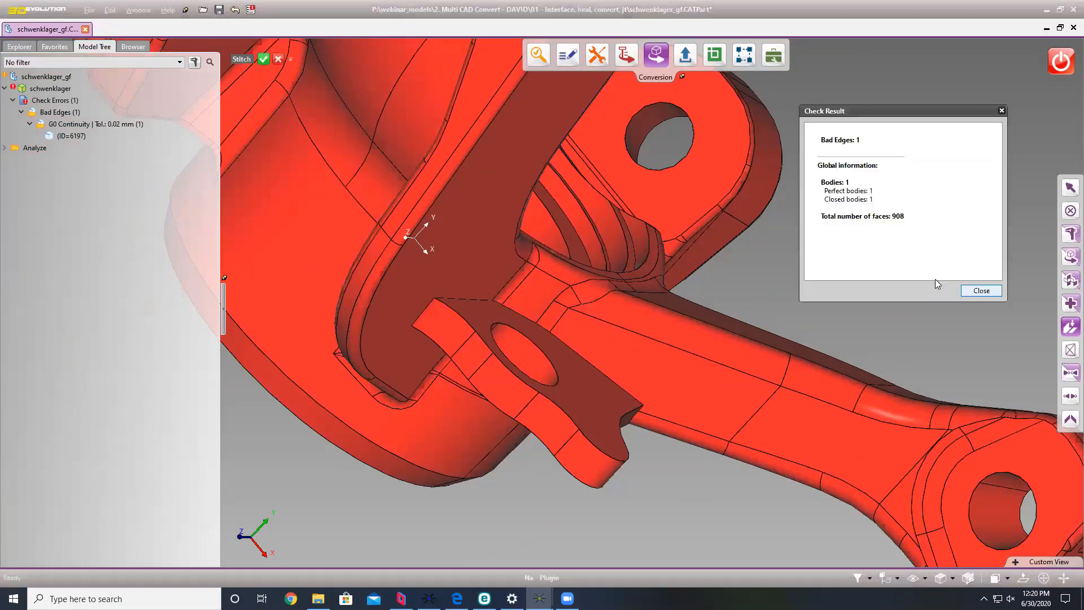
click(981, 290)
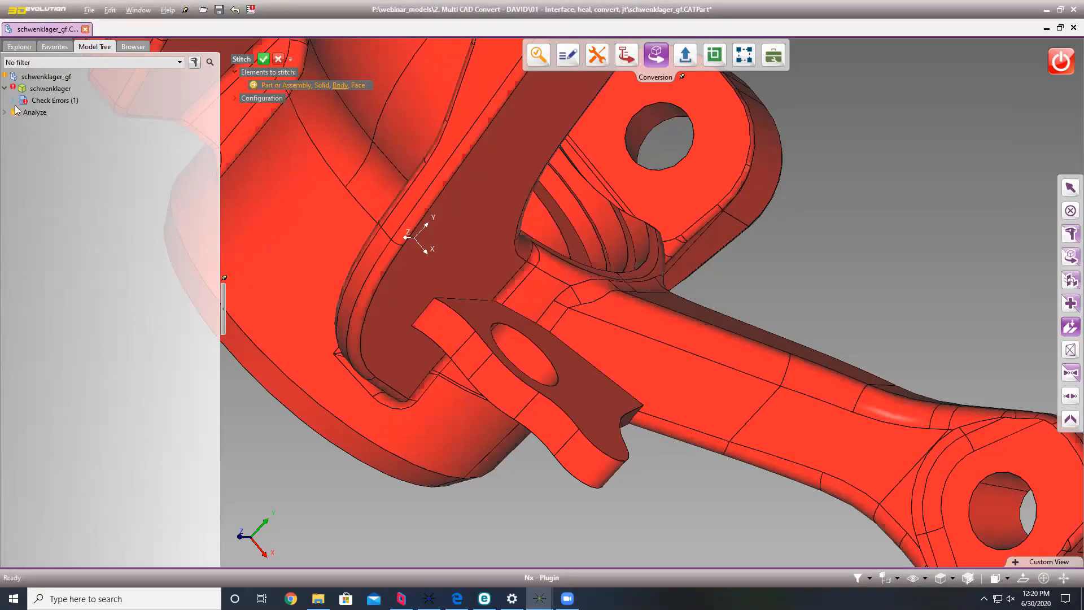
Expand the check errors down to the G0 Continuity edge and select that edge up close on the body.
double_click(41, 101)
click(22, 113)
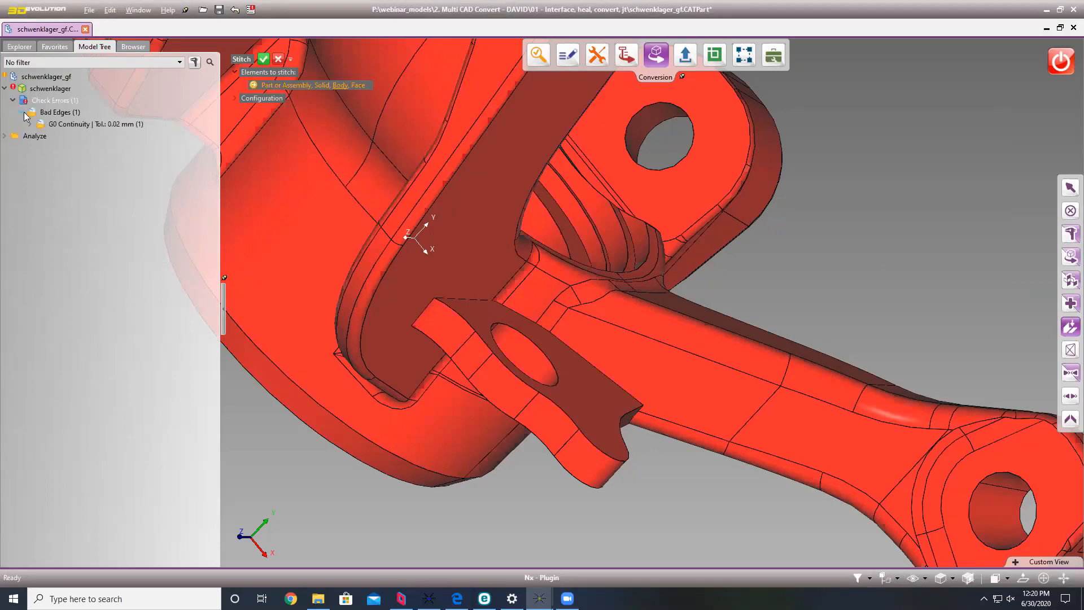
click(28, 125)
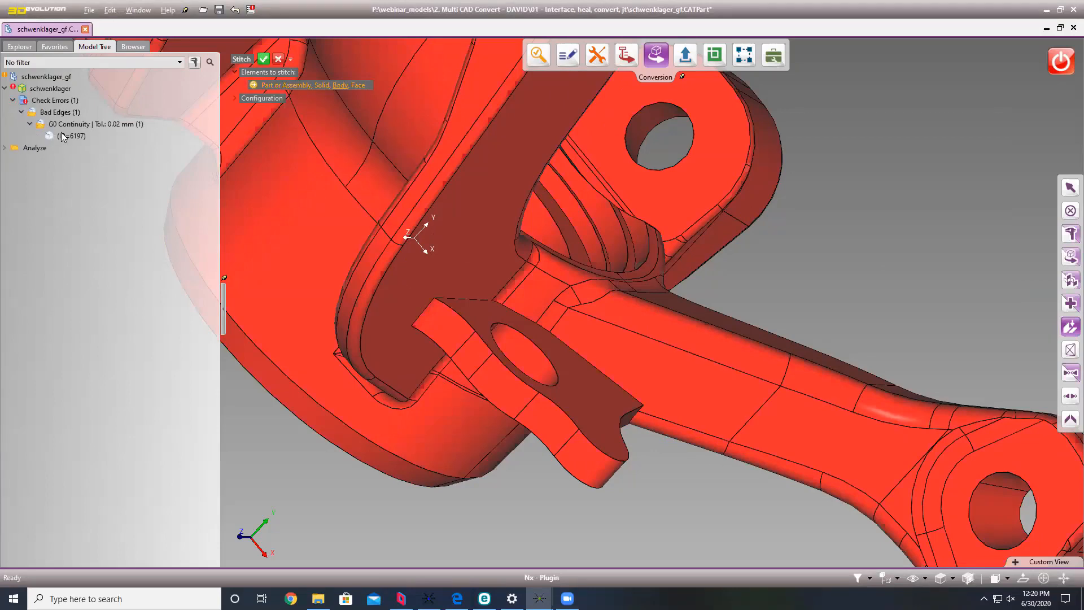
click(1070, 187)
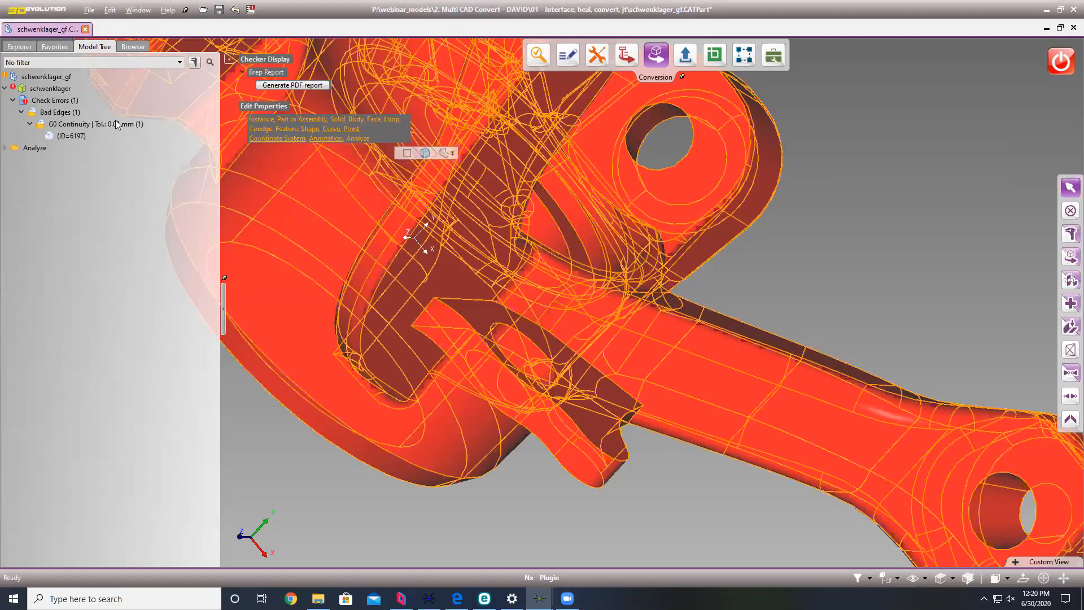
click(70, 136)
scroll(625, 258, down, 3)
middle_drag(578, 262, 514, 264)
scroll(552, 257, up, 6)
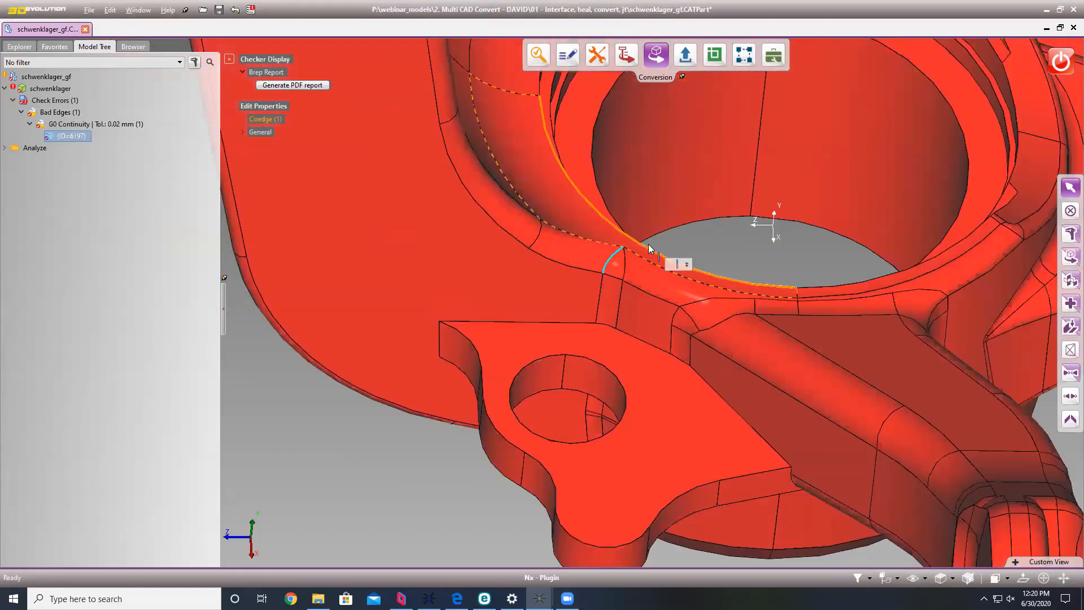
scroll(648, 230, up, 5)
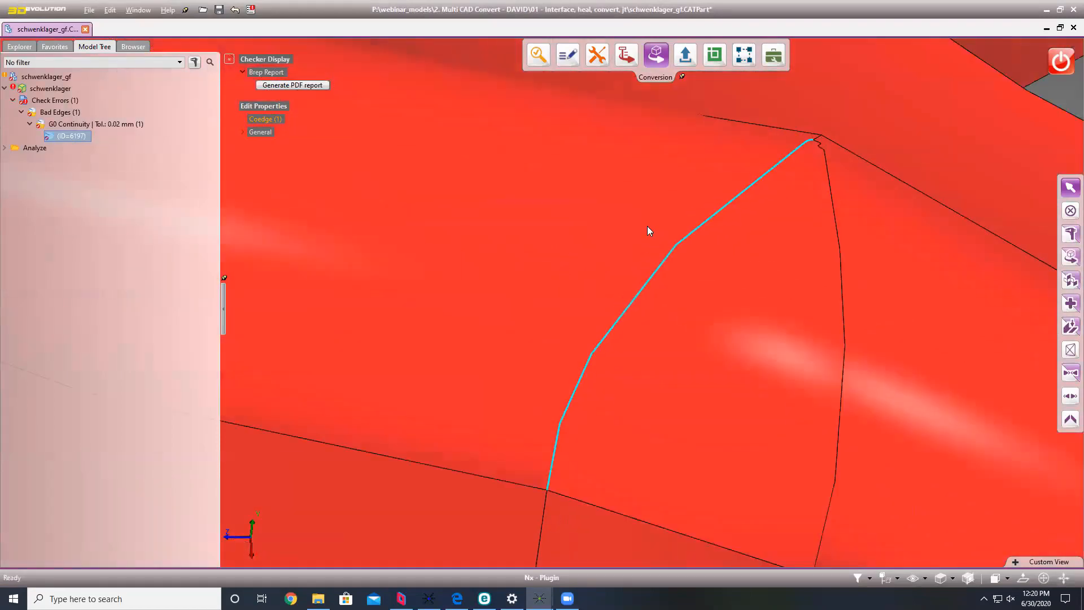
View the fan-shaped face beside the bad edge alone and leave the checker display.
click(749, 299)
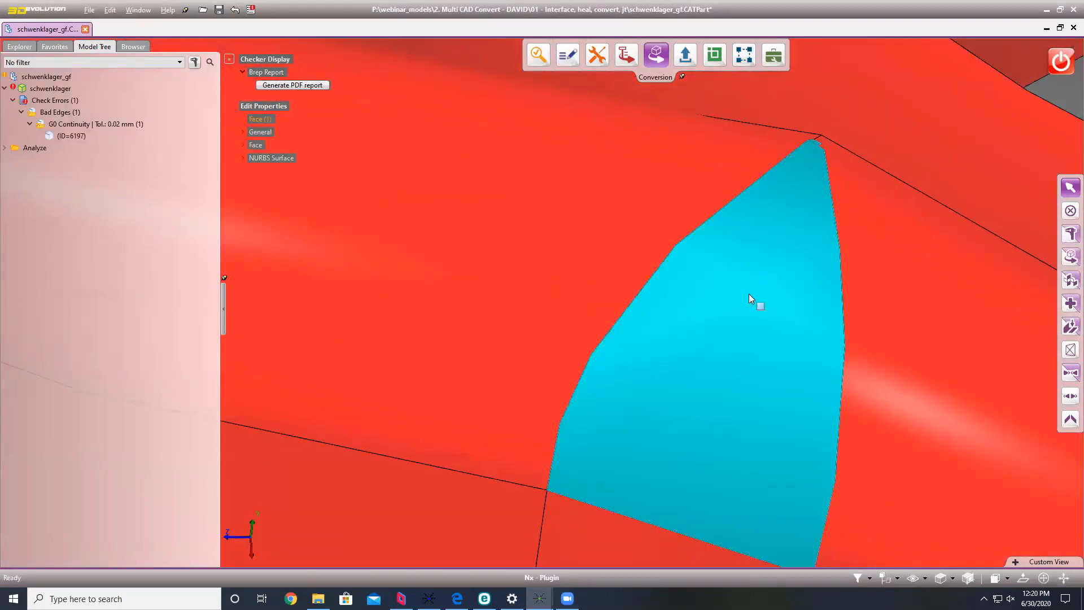
right_click(749, 294)
click(779, 401)
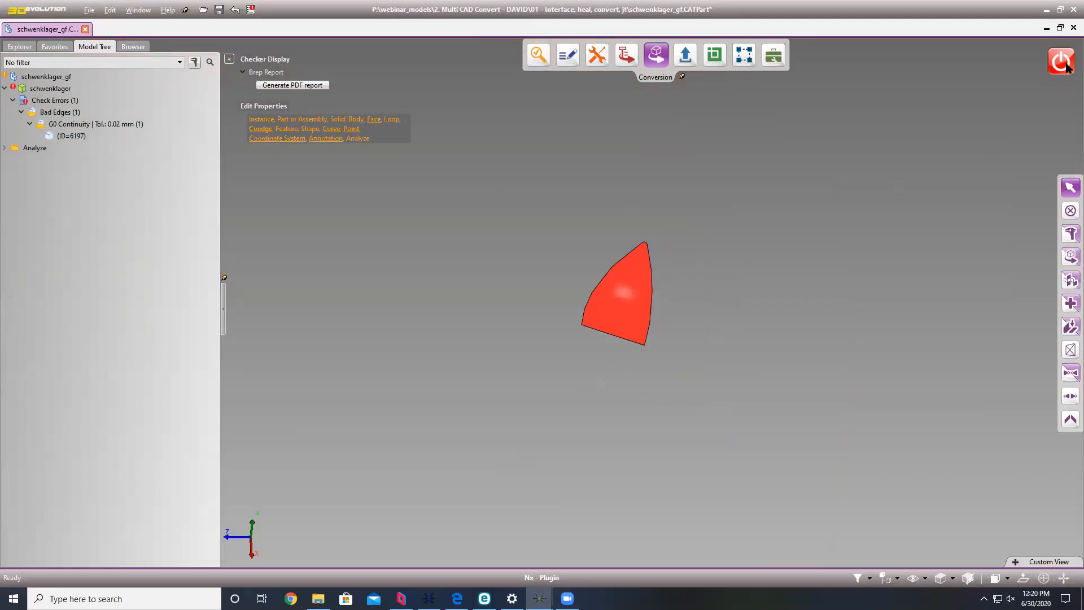
click(1060, 67)
Select the isolated face, show its NURBS surface properties, and examine its control points from several angles.
click(621, 304)
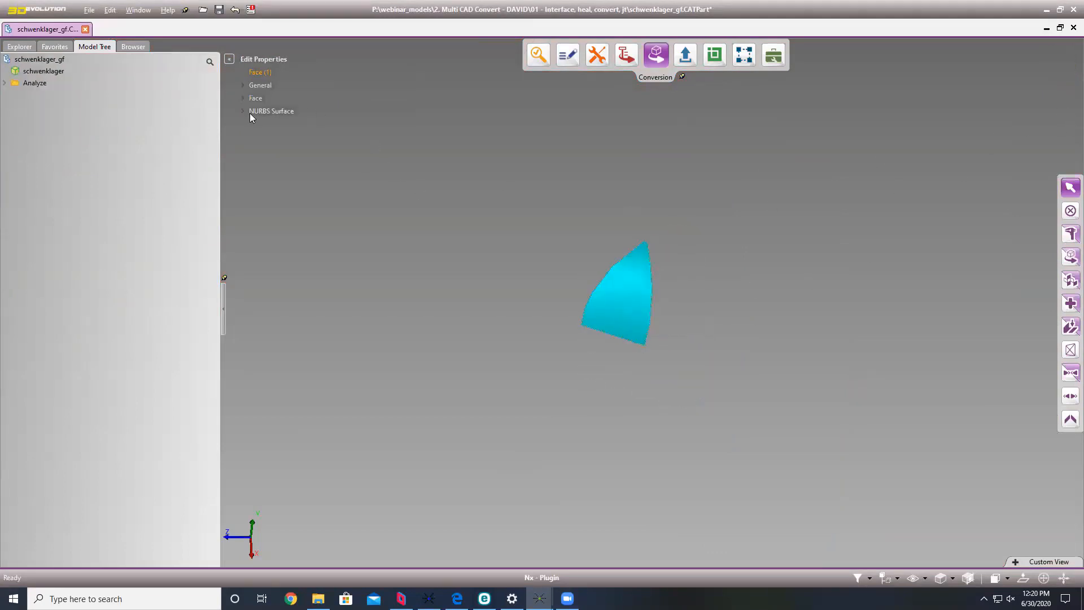
click(242, 111)
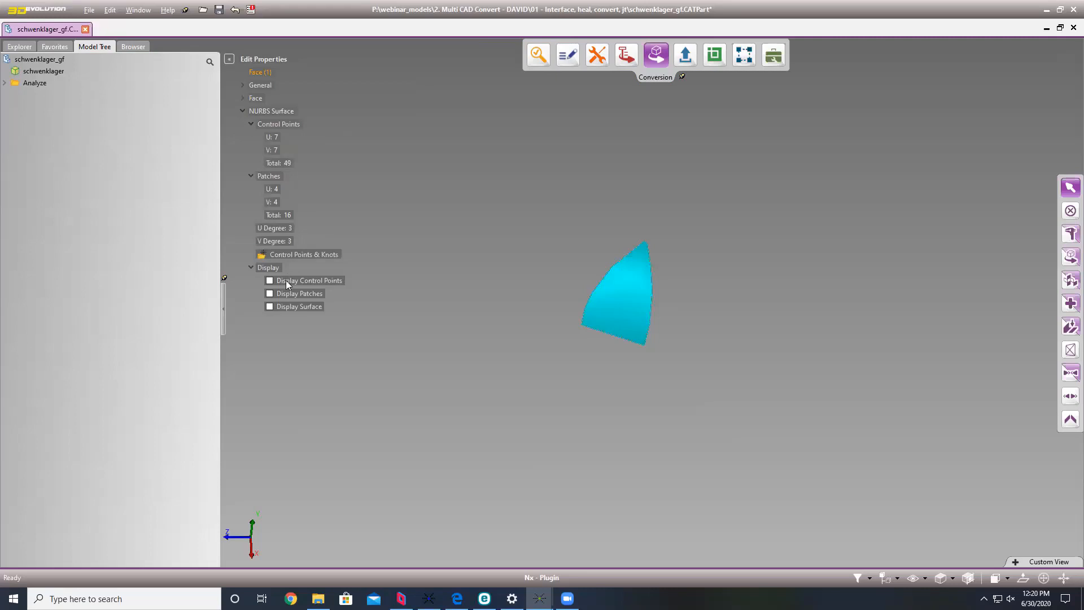
click(286, 280)
scroll(453, 298, down, 3)
middle_drag(485, 278, 620, 350)
scroll(569, 290, up, 5)
middle_drag(513, 246, 542, 248)
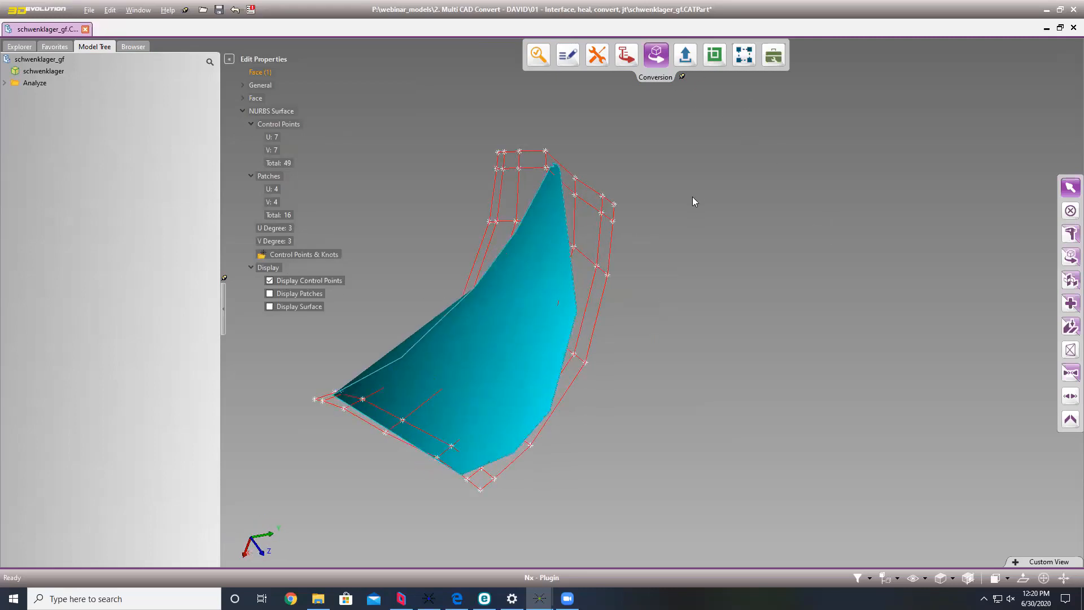
scroll(734, 225, down, 3)
Hide the face's control points, display its patches and surface, and add the control points back.
click(283, 281)
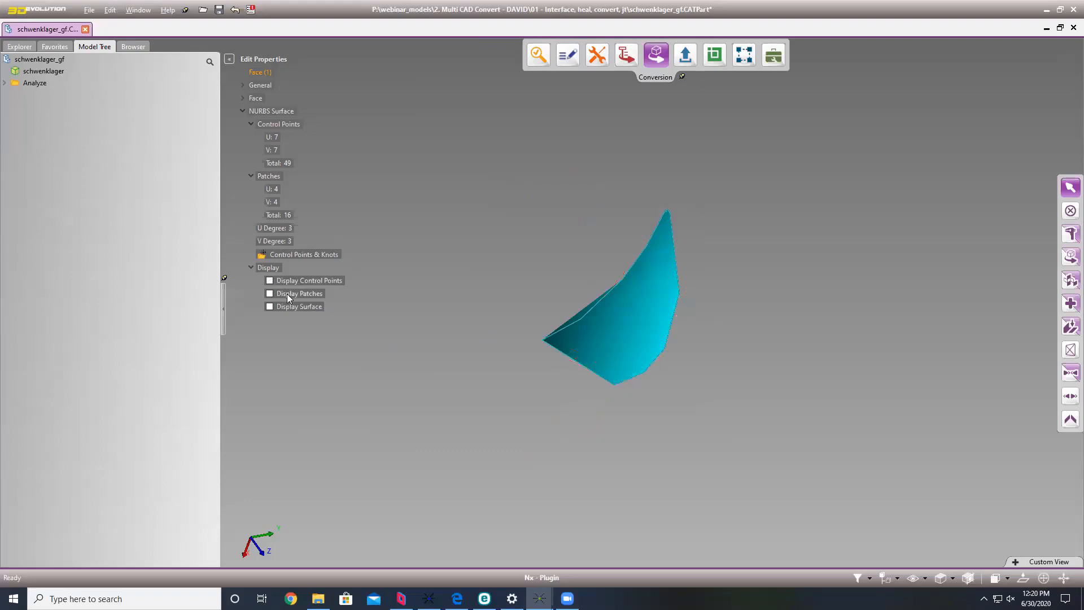
click(287, 294)
click(285, 306)
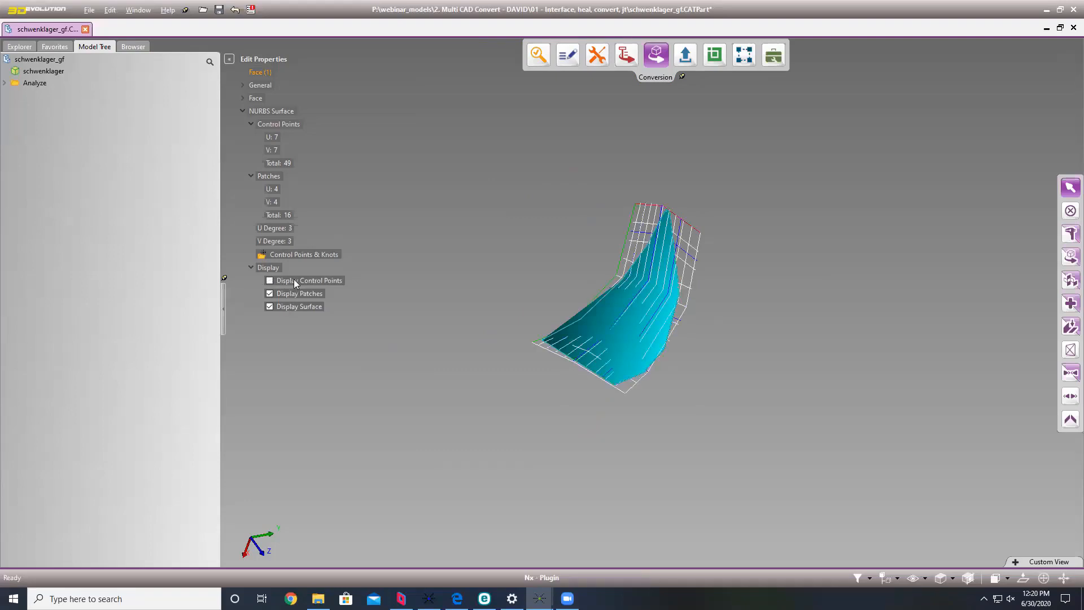
click(291, 281)
Start a check on the isolated face and open the BasicCheck profile's checker configuration for editing.
click(1070, 233)
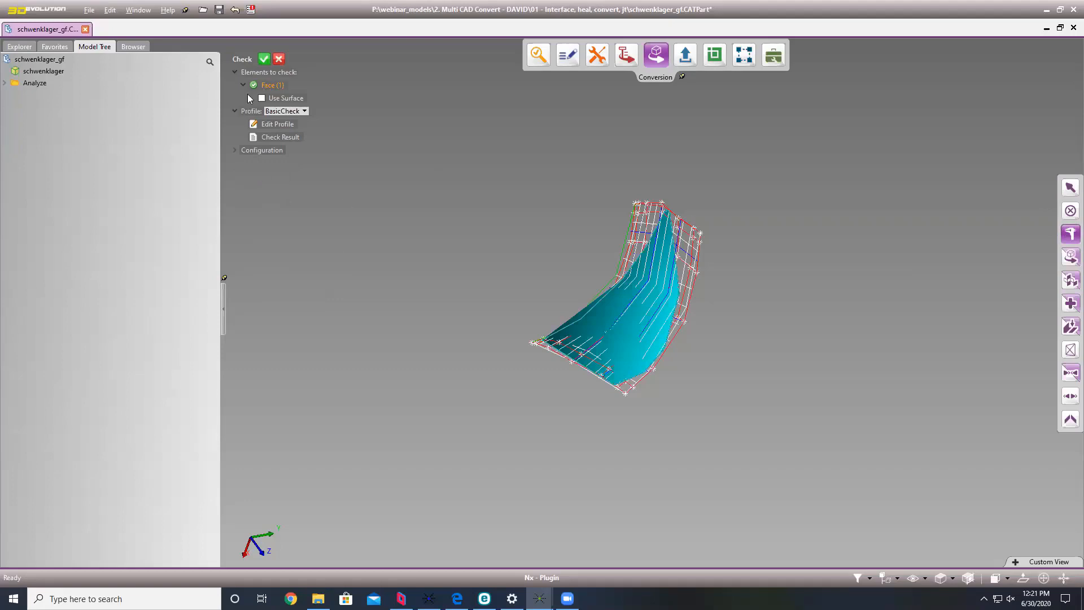
click(299, 110)
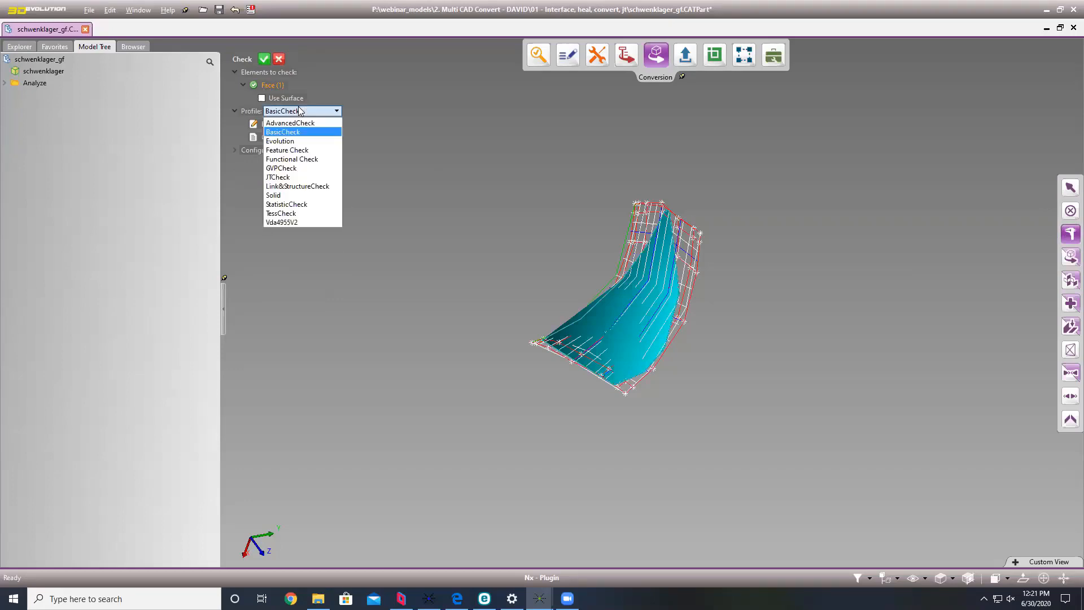
click(286, 131)
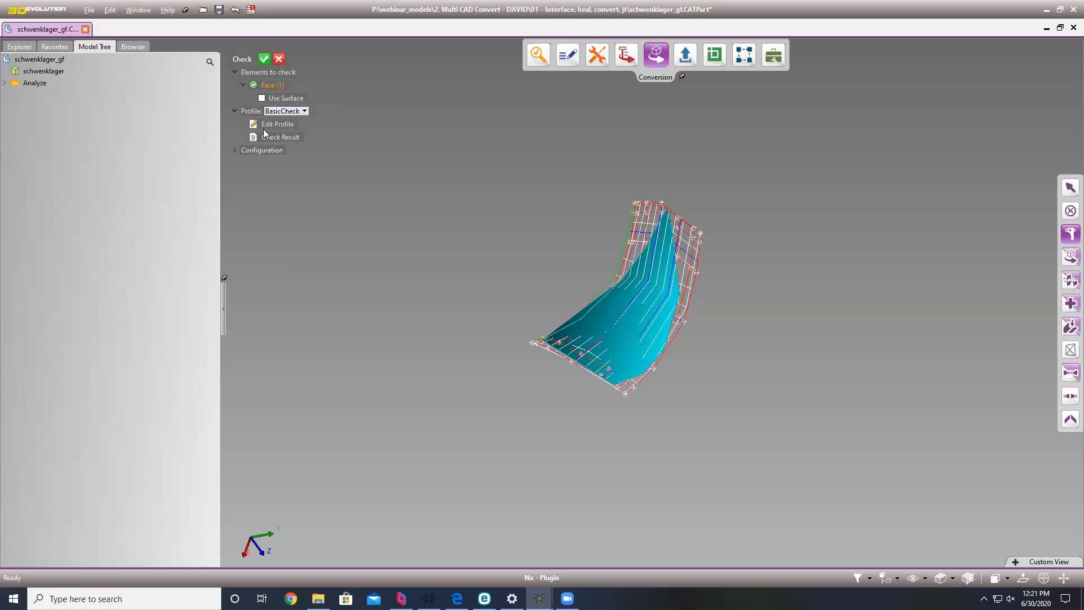
click(273, 124)
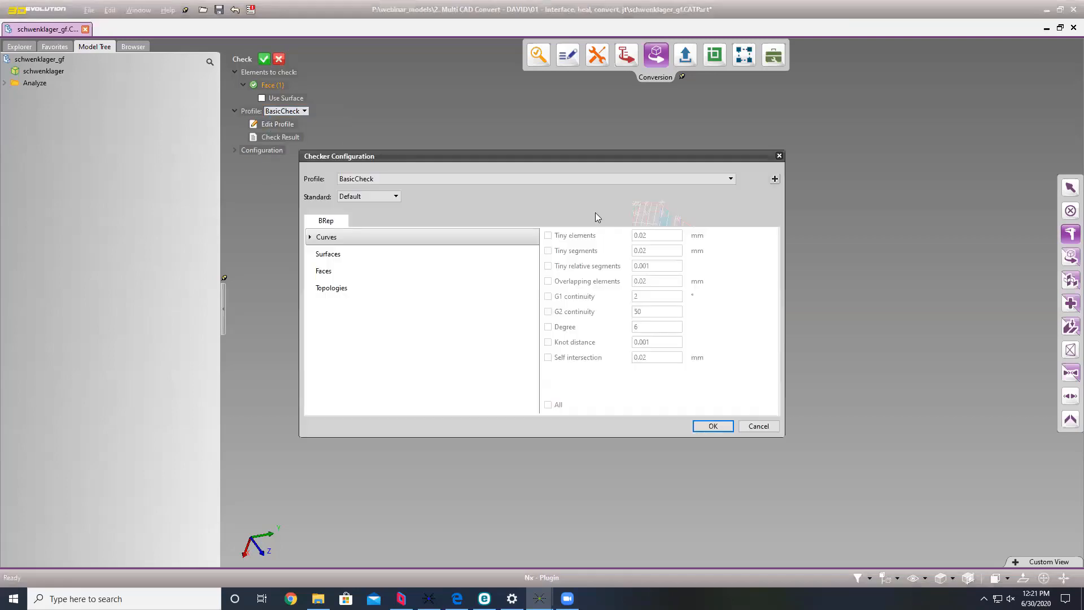
click(392, 178)
click(372, 198)
Create a new checker profile named CustomerAdvanced.
click(774, 179)
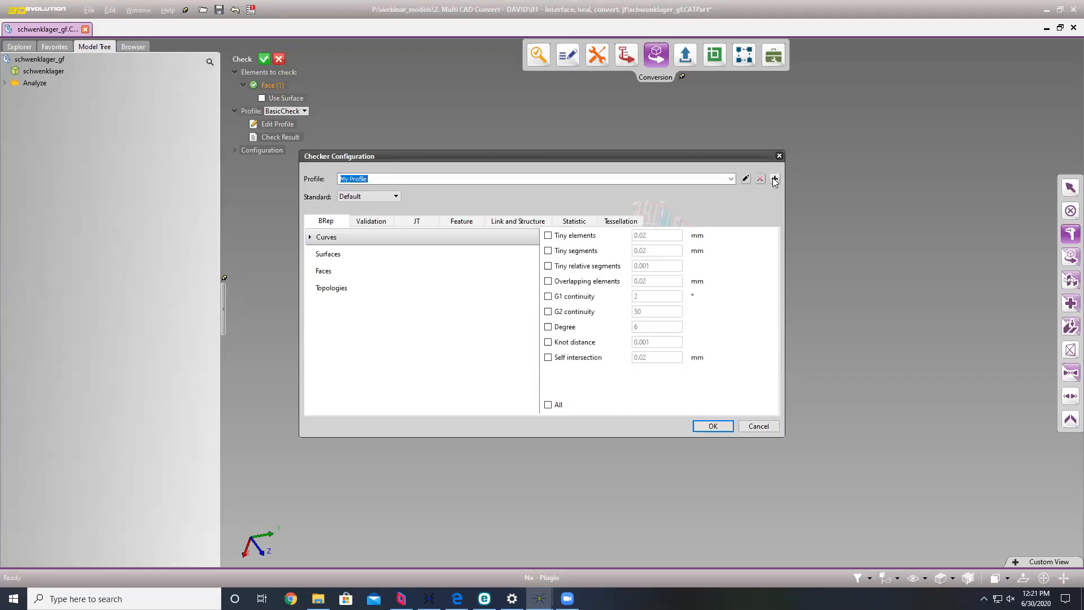
text(C)
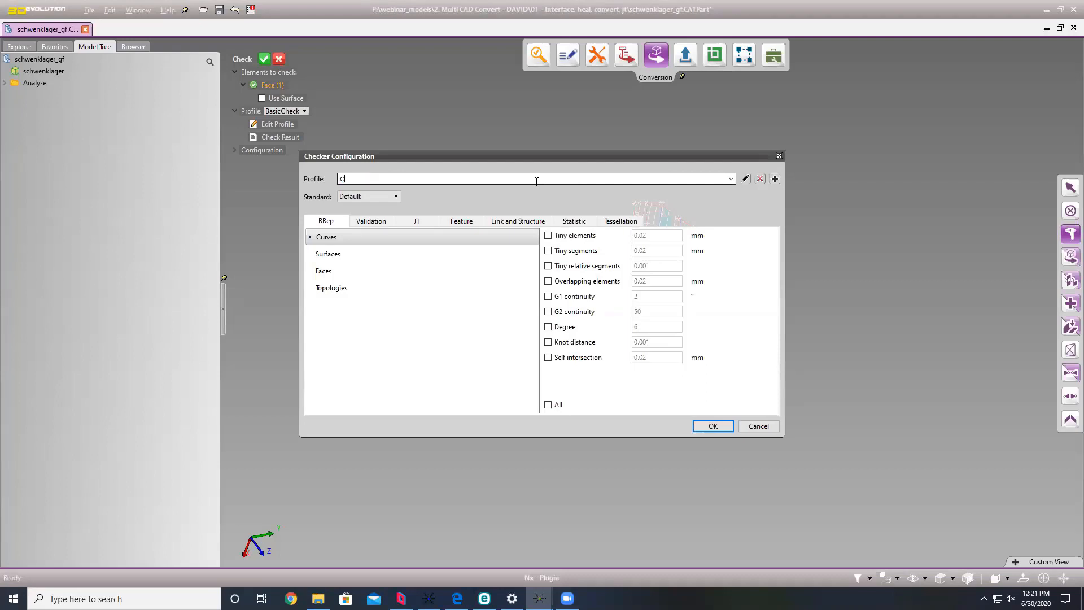
text(ustomADvnce)
key(BackSpace)
key(BackSpace)
key(BackSpace)
key(BackSpace)
key(BackSpace)
text(dva)
text(nced)
text(er)
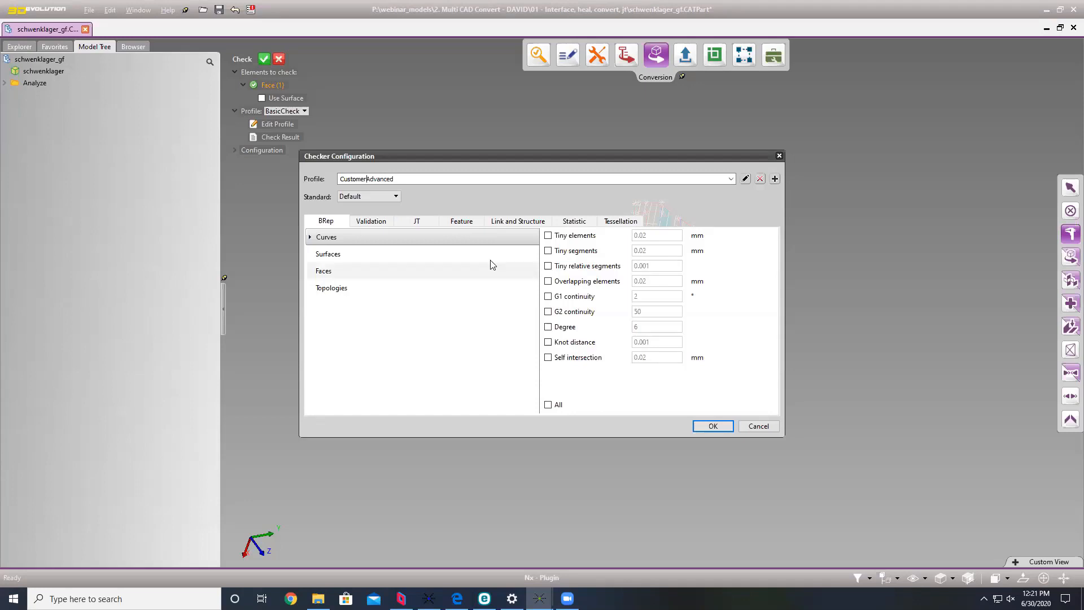
Enable the curve checks for tiny relative segments, G1 continuity and G2 continuity in the CustomerAdvanced profile.
click(565, 268)
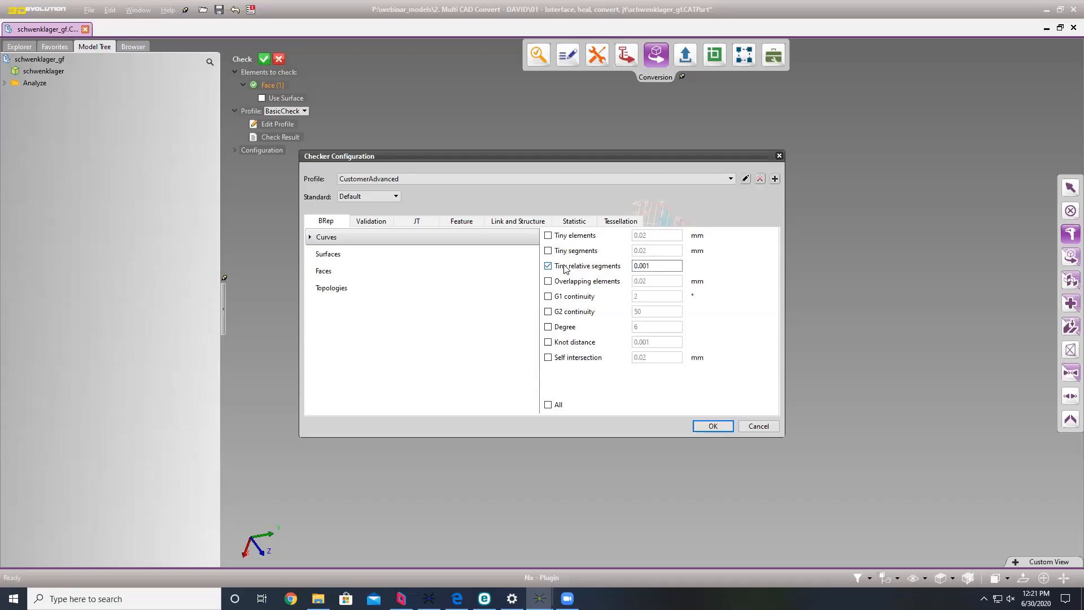
click(577, 298)
click(573, 312)
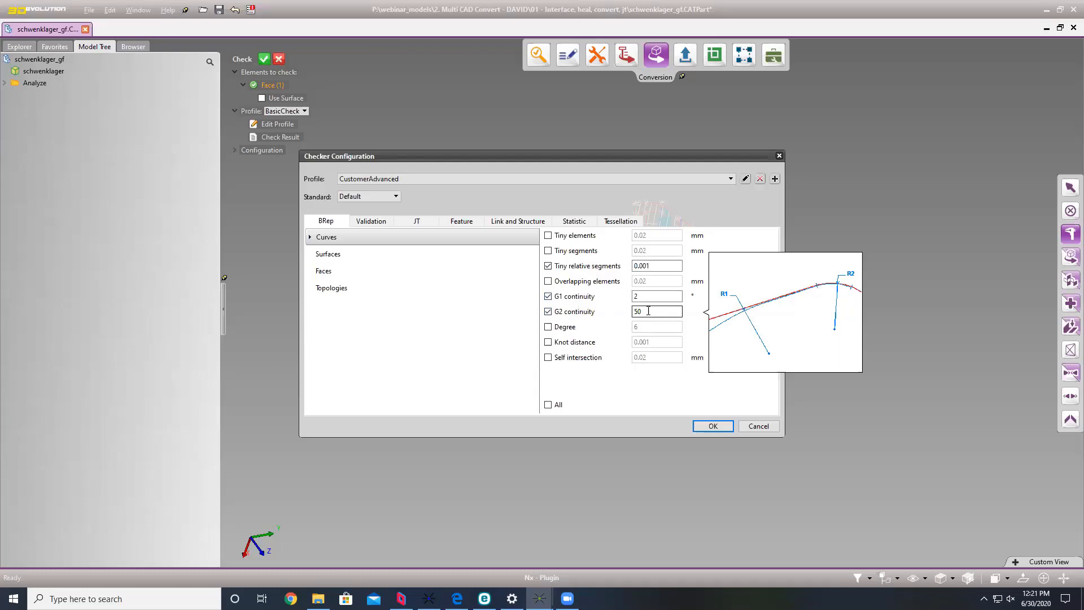
click(341, 255)
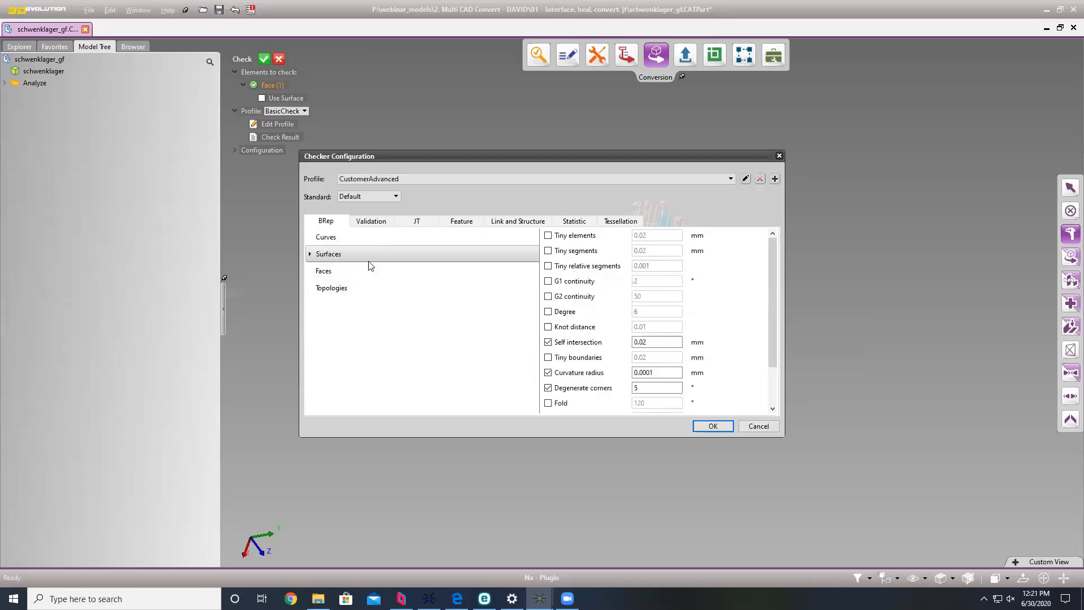
click(324, 239)
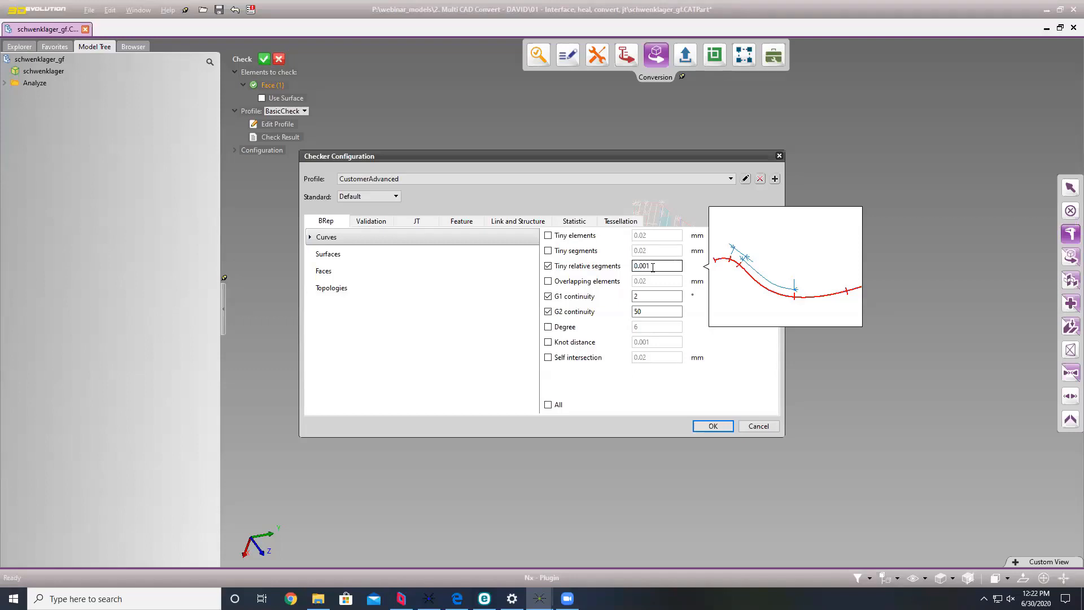
Enable the surface checks for G1 continuity, G2 continuity and tiny elements, with a tiny-element tolerance of 0.02 mm.
click(339, 257)
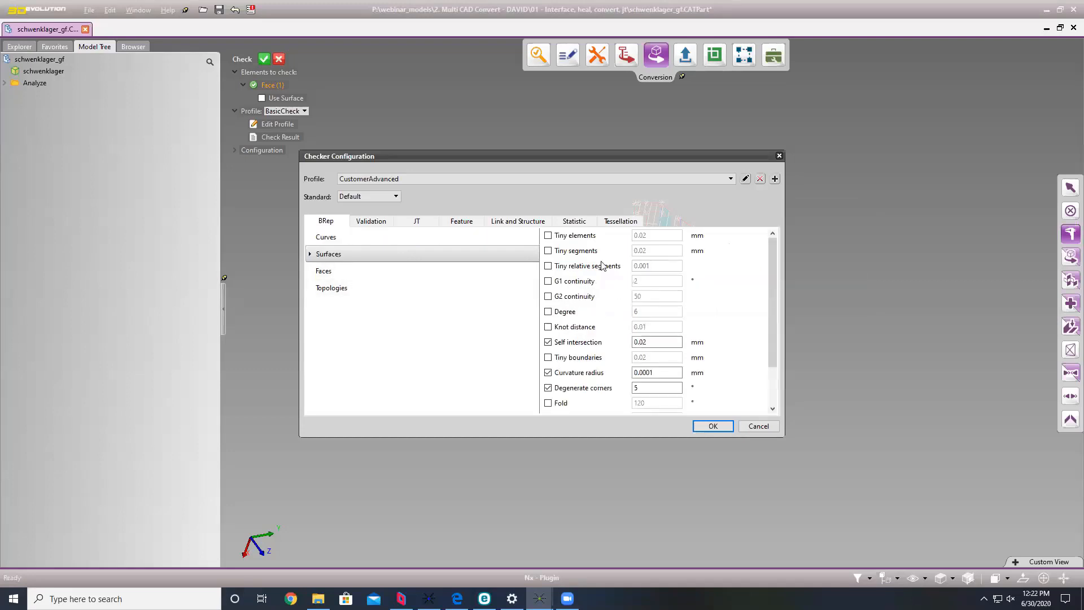
click(562, 284)
click(564, 297)
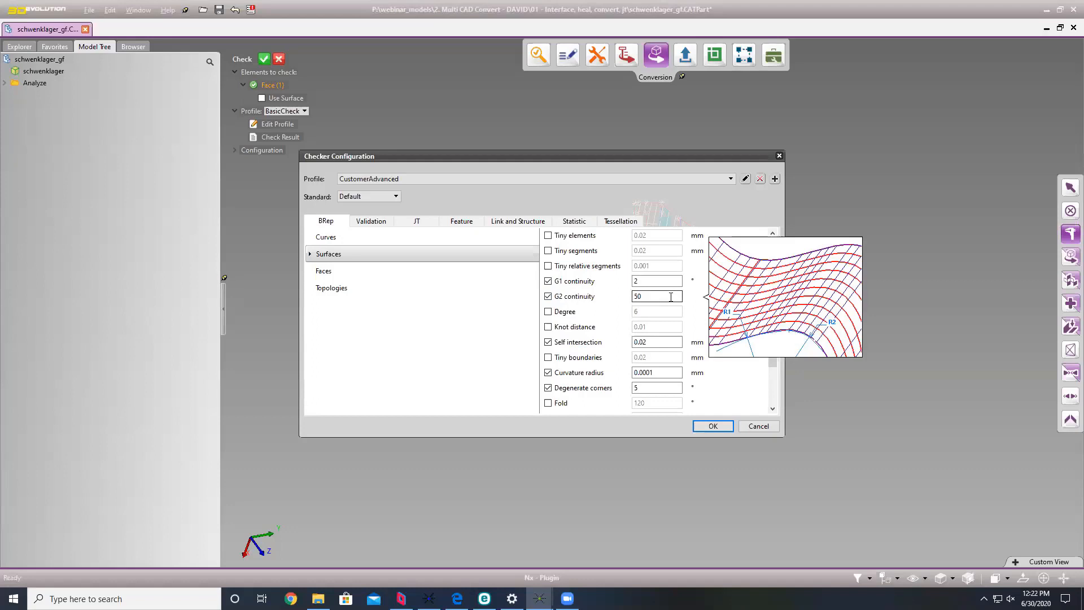
mouse_move(664, 282)
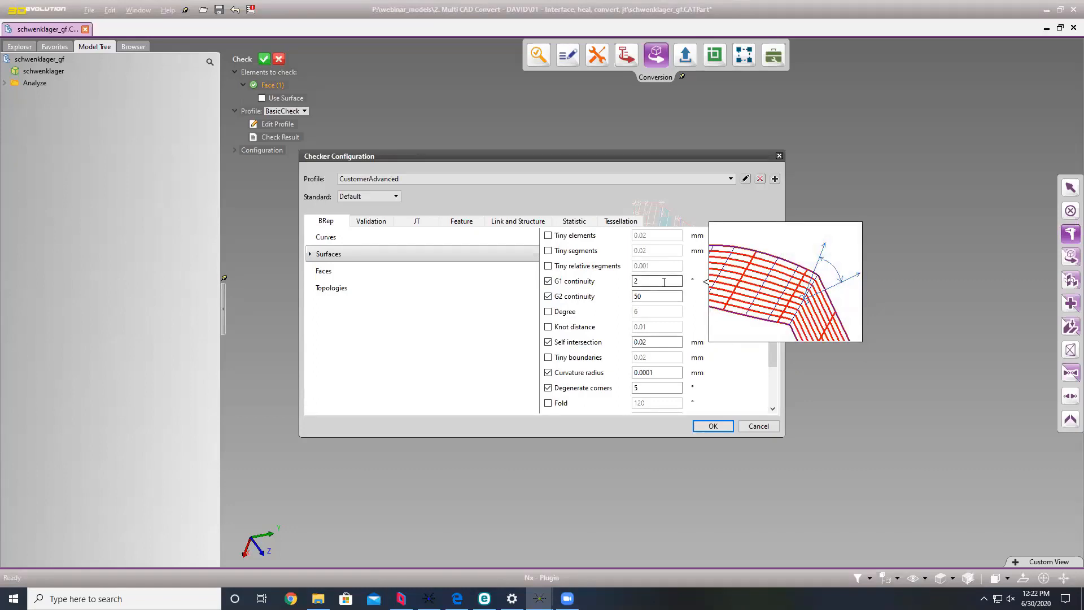
click(567, 235)
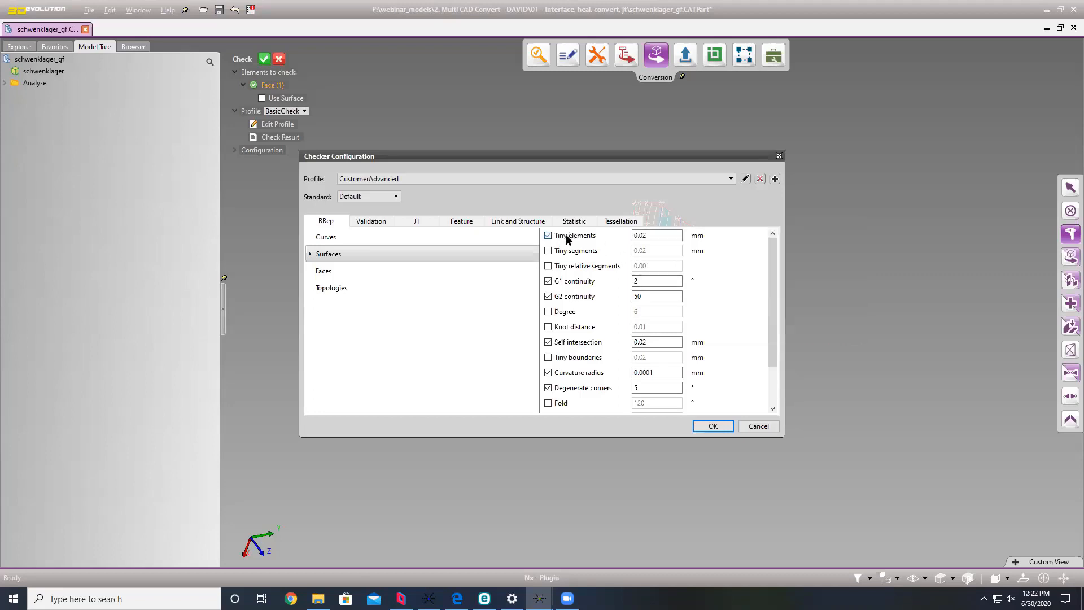
mouse_move(646, 234)
click(651, 236)
key(BackSpace)
text(3)
key(BackSpace)
text(2)
Review the face and topology checks of the CustomerAdvanced profile and accept the checker configuration.
click(335, 275)
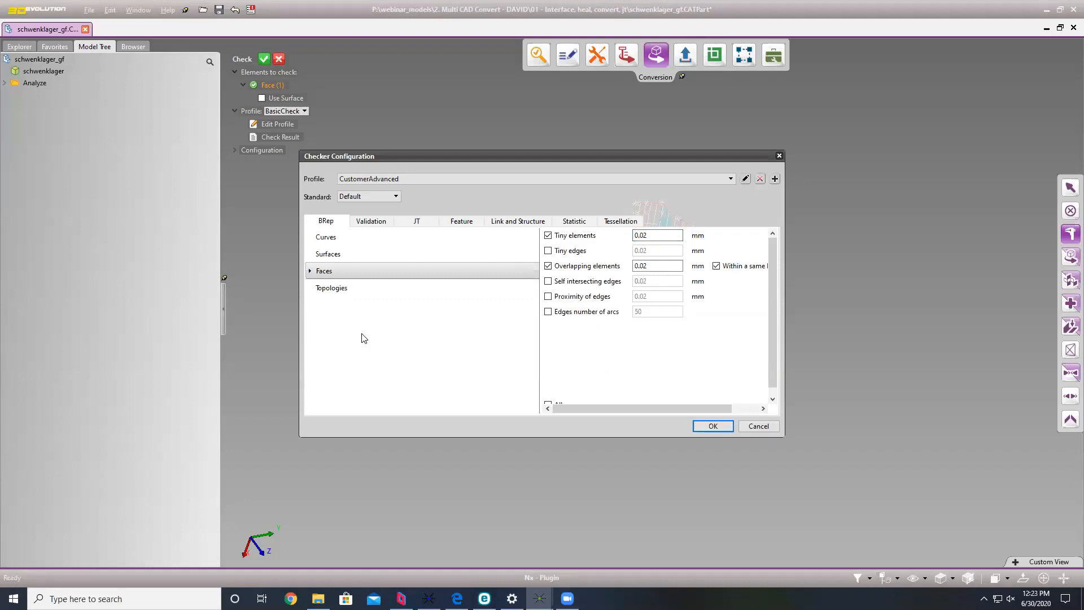
click(325, 288)
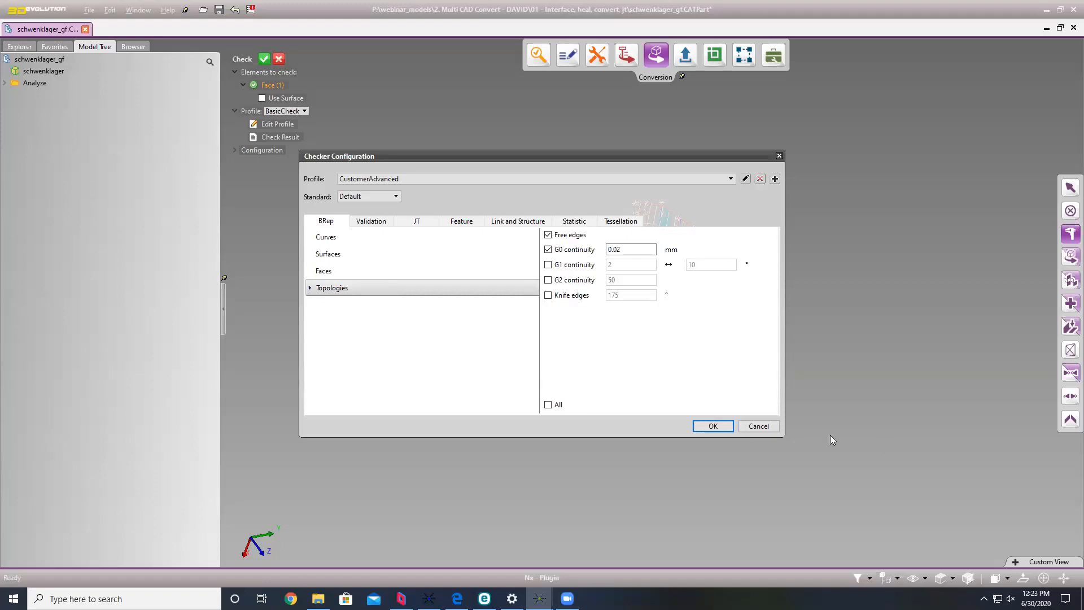
click(714, 426)
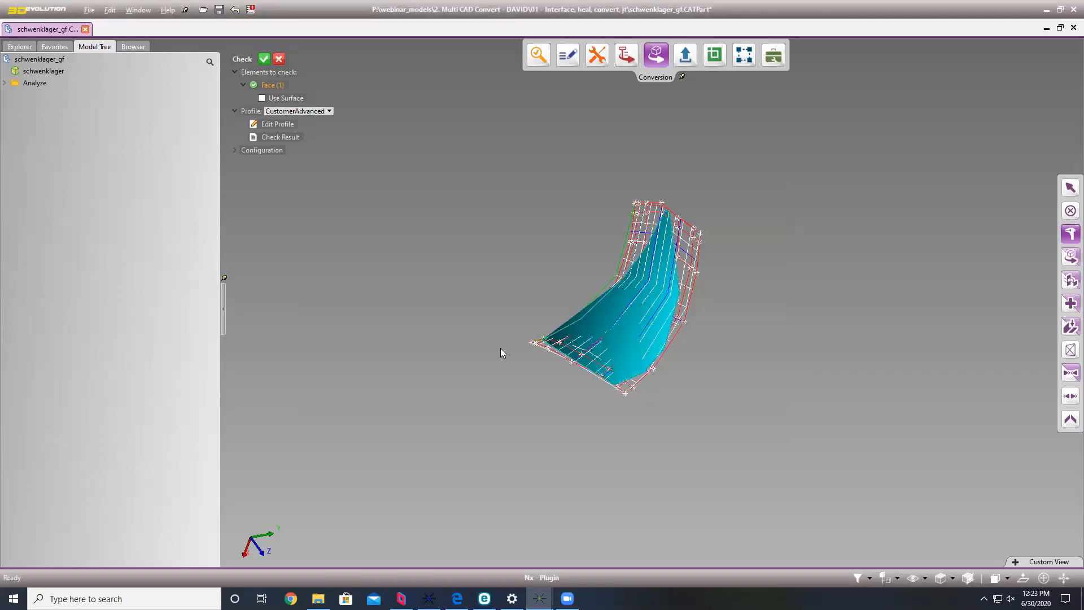
Show the whole schwenklager_gf part again and check it with the CustomerAdvanced profile.
click(263, 59)
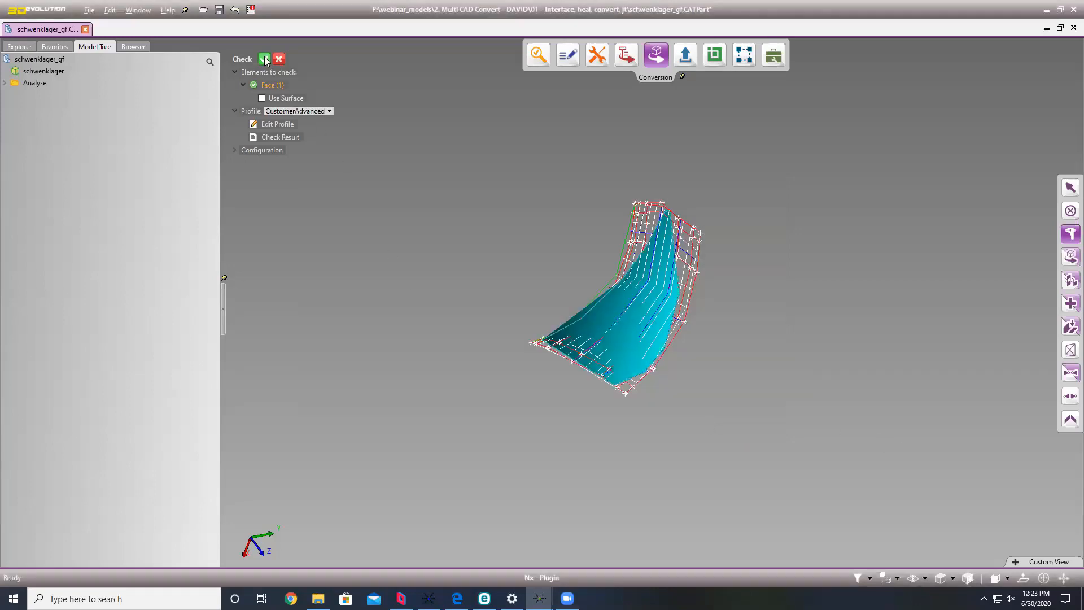
click(40, 63)
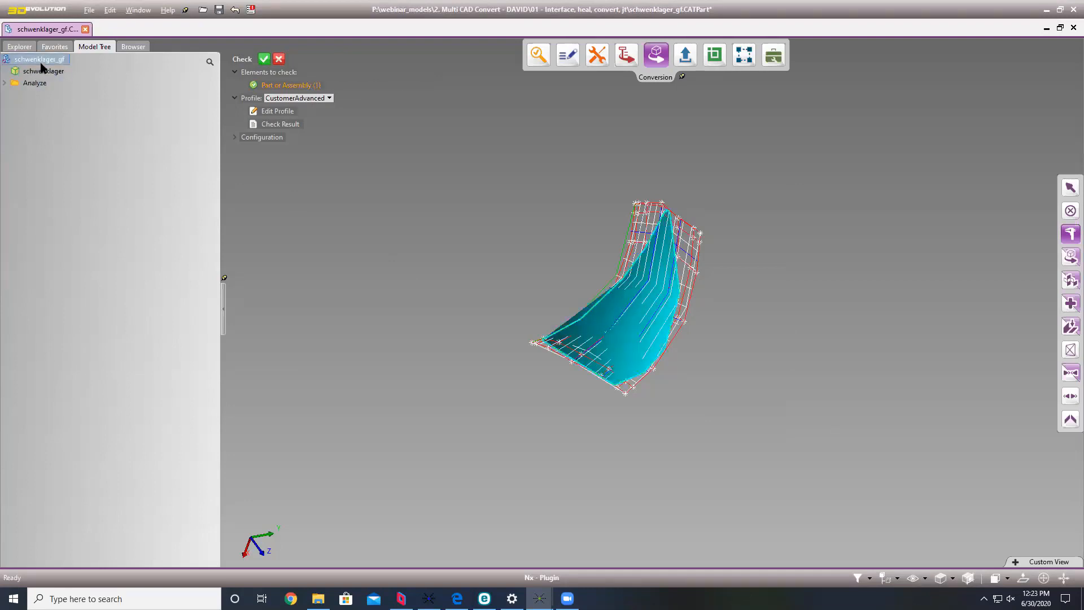
right_click(40, 63)
click(68, 118)
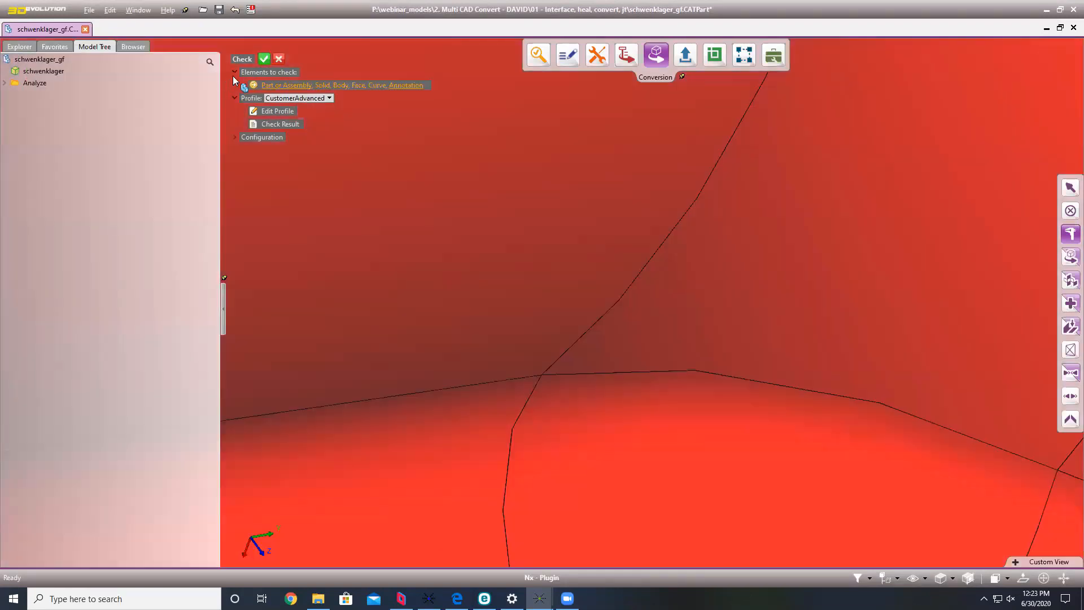
click(263, 59)
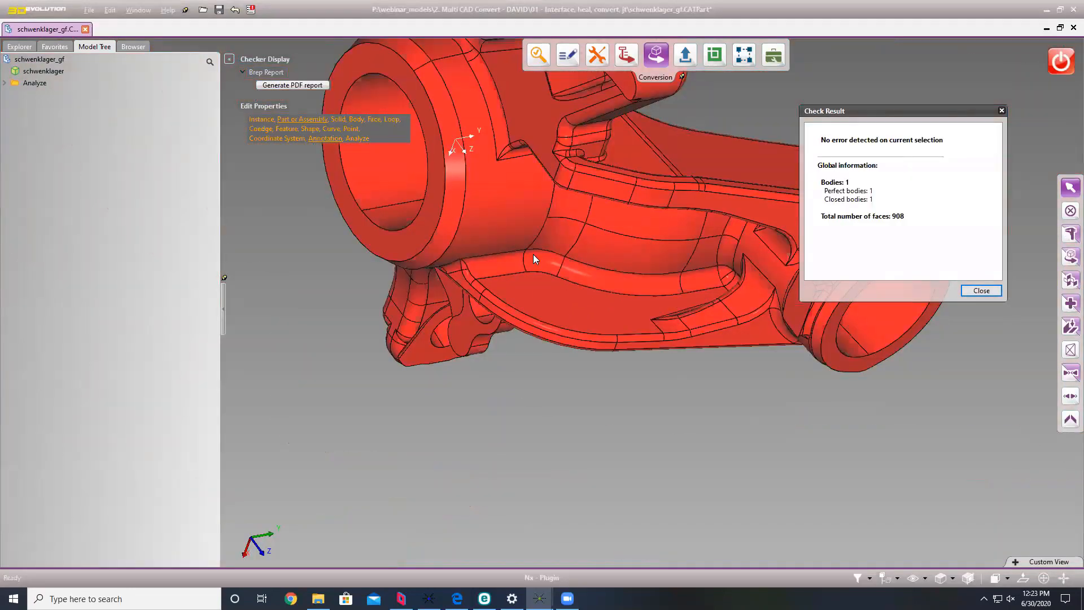
Examine the whole part alongside its check result, list the stored checks under Analyze, and dismiss the result.
scroll(898, 355, down, 3)
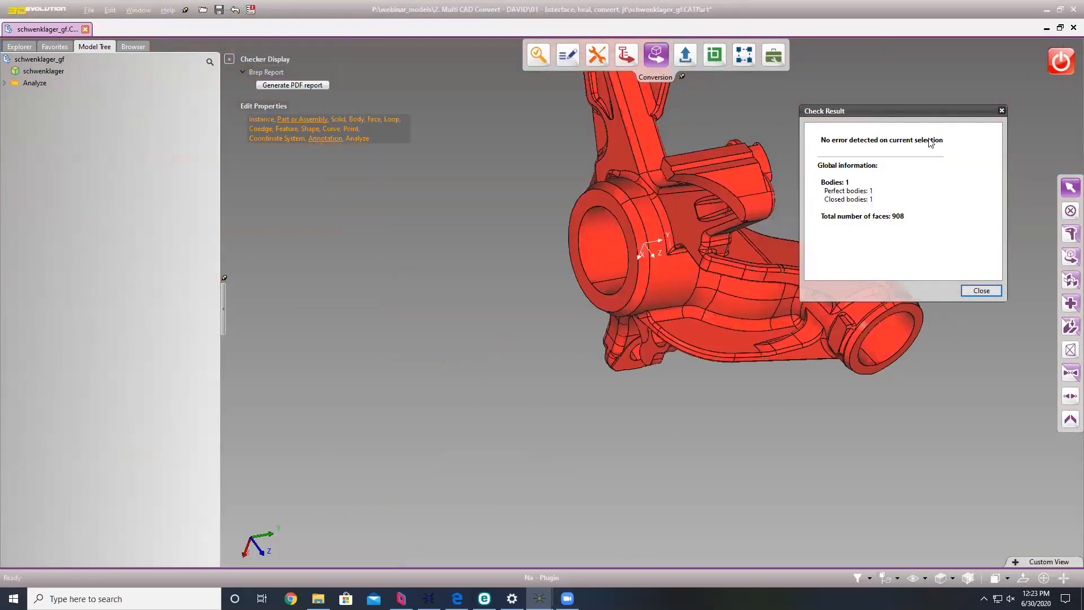
scroll(331, 374, down, 3)
scroll(477, 308, up, 2)
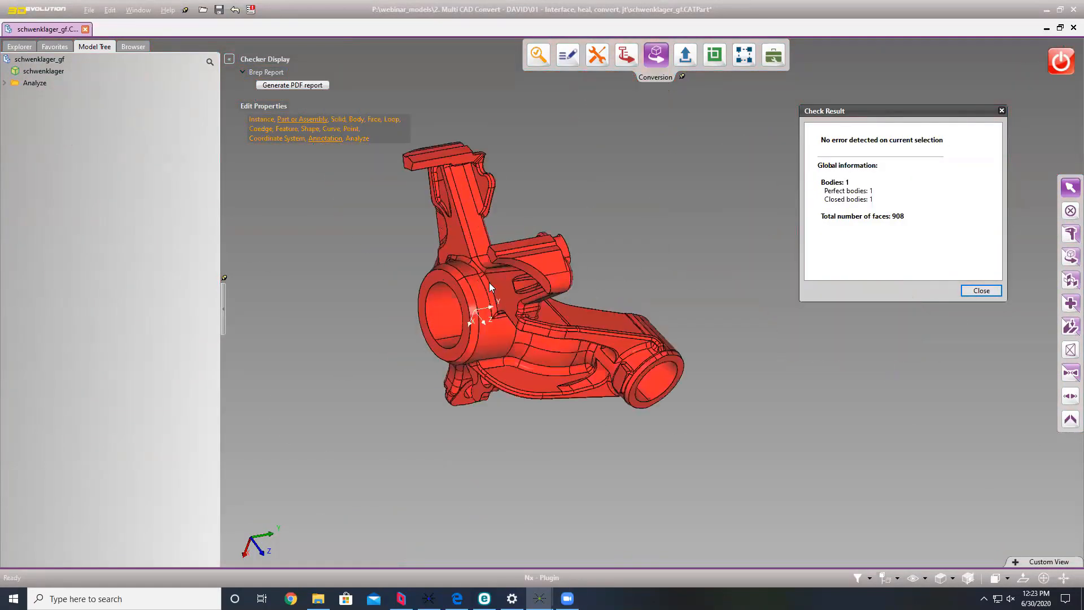
scroll(489, 282, up, 1)
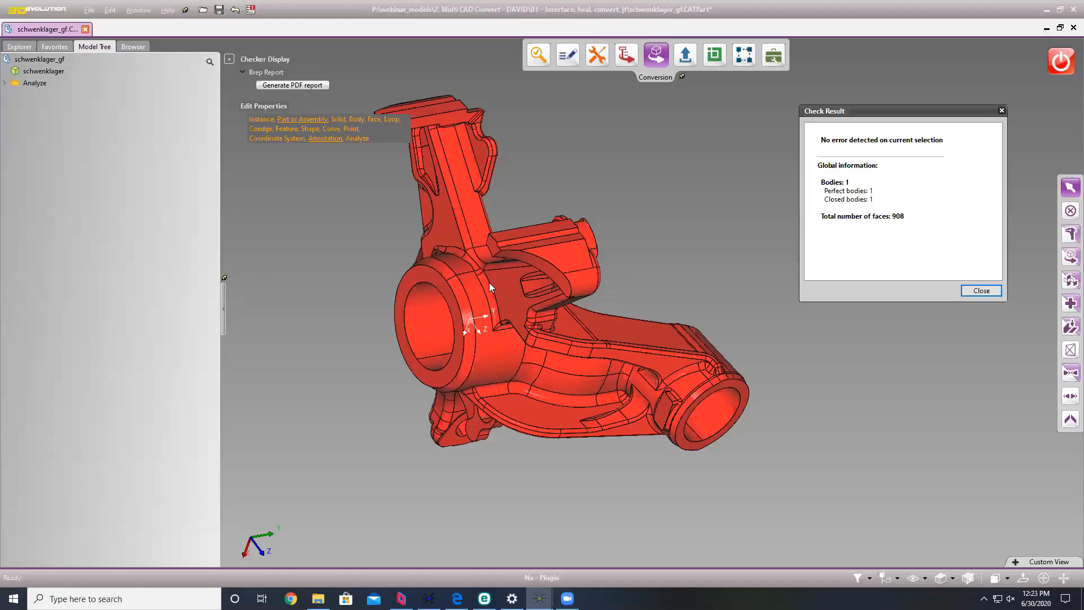
scroll(488, 282, up, 3)
scroll(709, 252, down, 4)
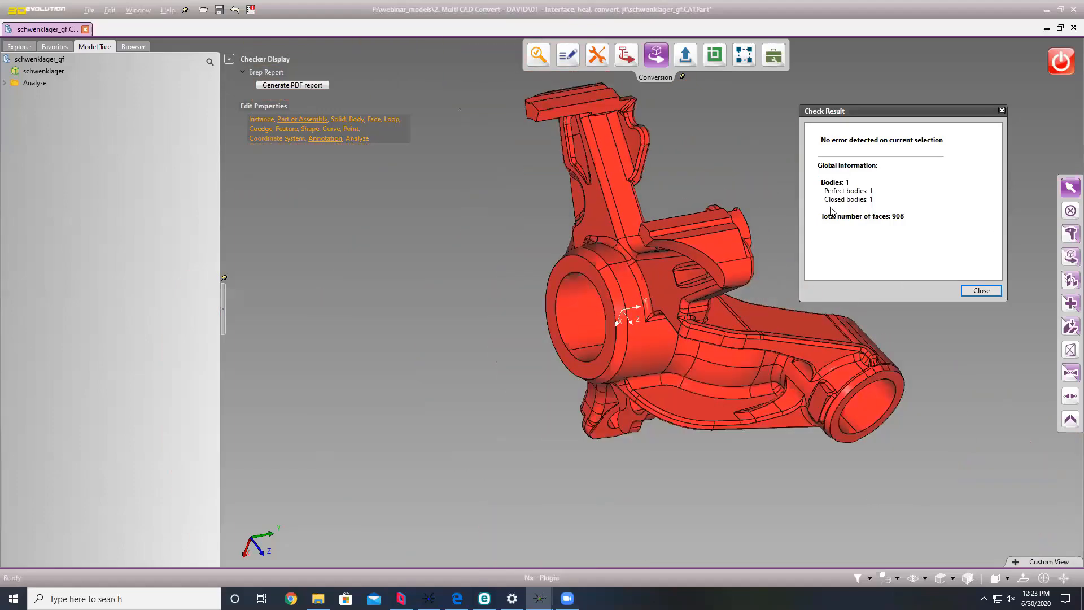
middle_drag(442, 280, 347, 302)
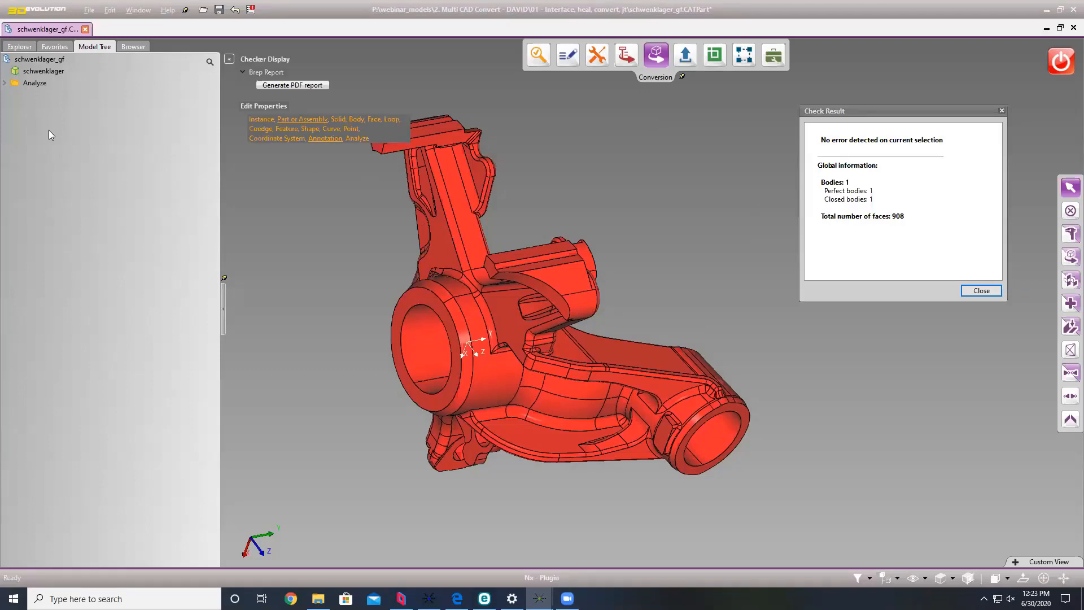
click(5, 83)
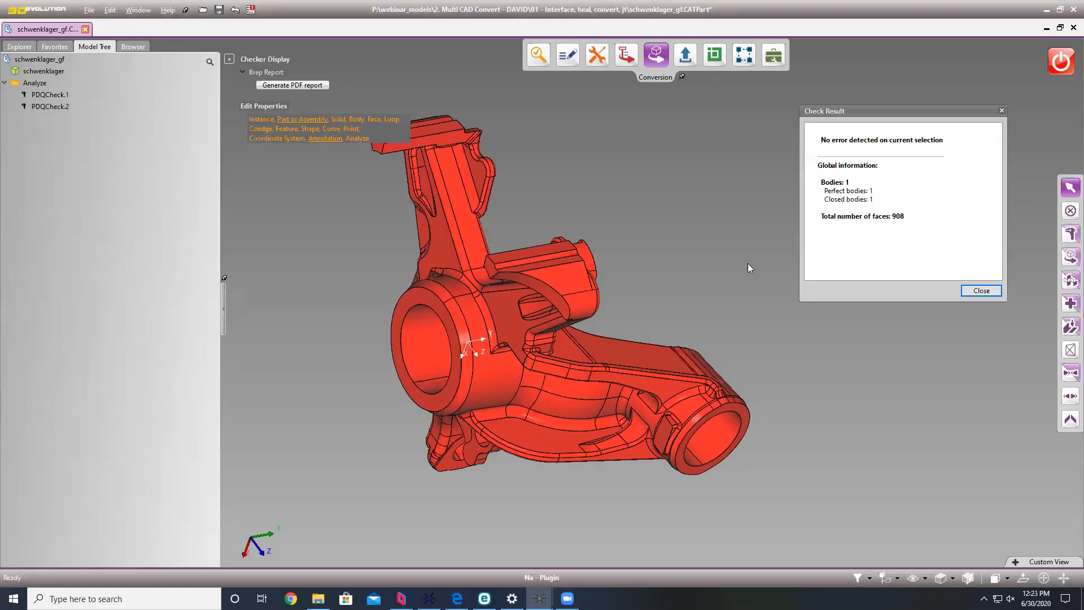
click(980, 292)
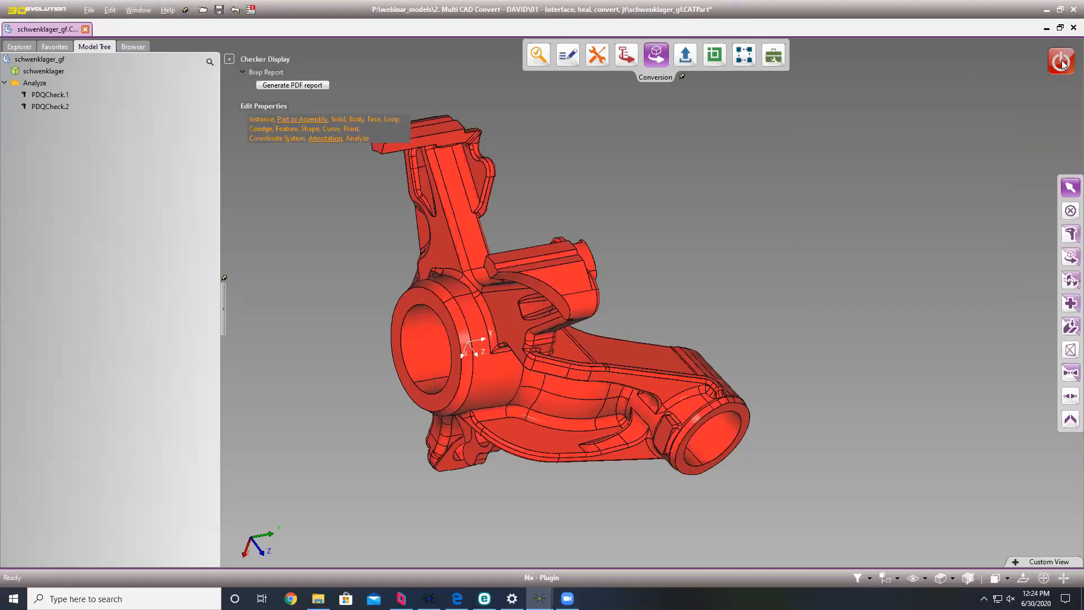
Leave the checker configuration and enable the option that shows the Advanced menu.
click(1071, 233)
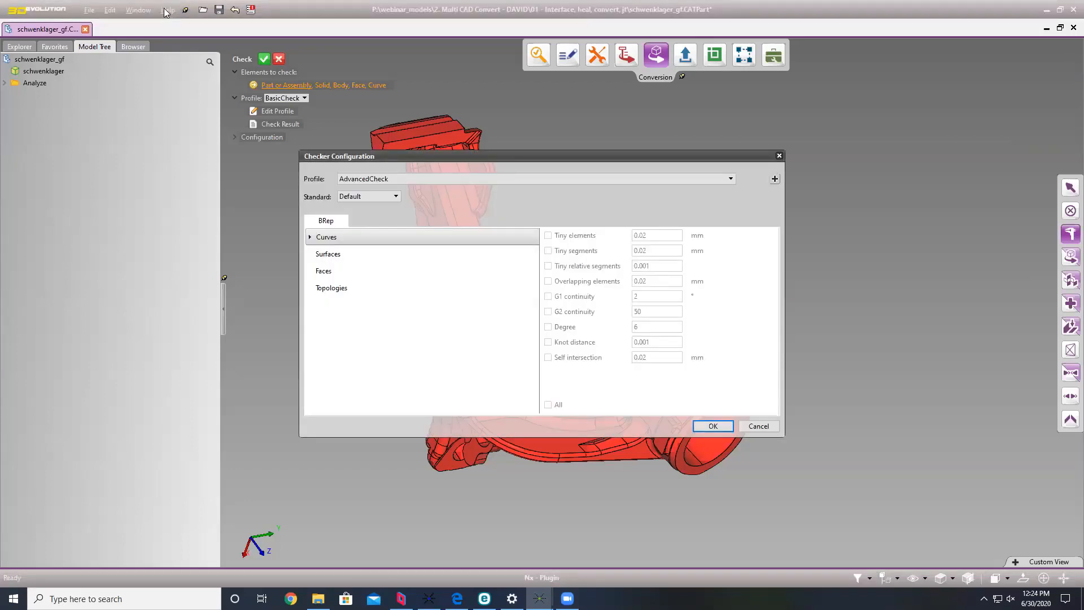
click(779, 156)
click(168, 7)
mouse_move(129, 4)
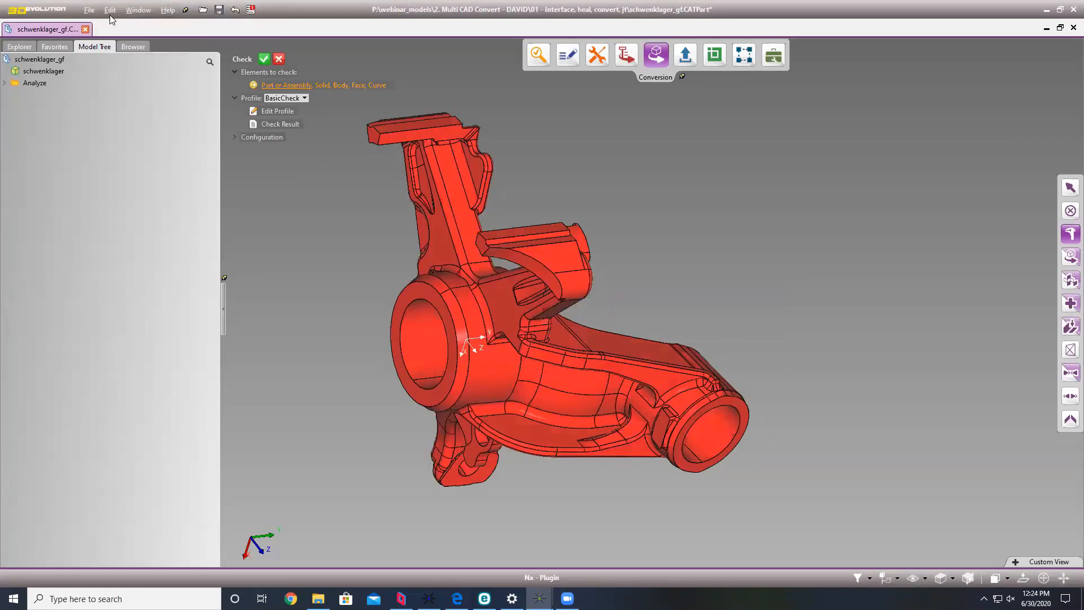
click(110, 10)
click(134, 166)
click(632, 471)
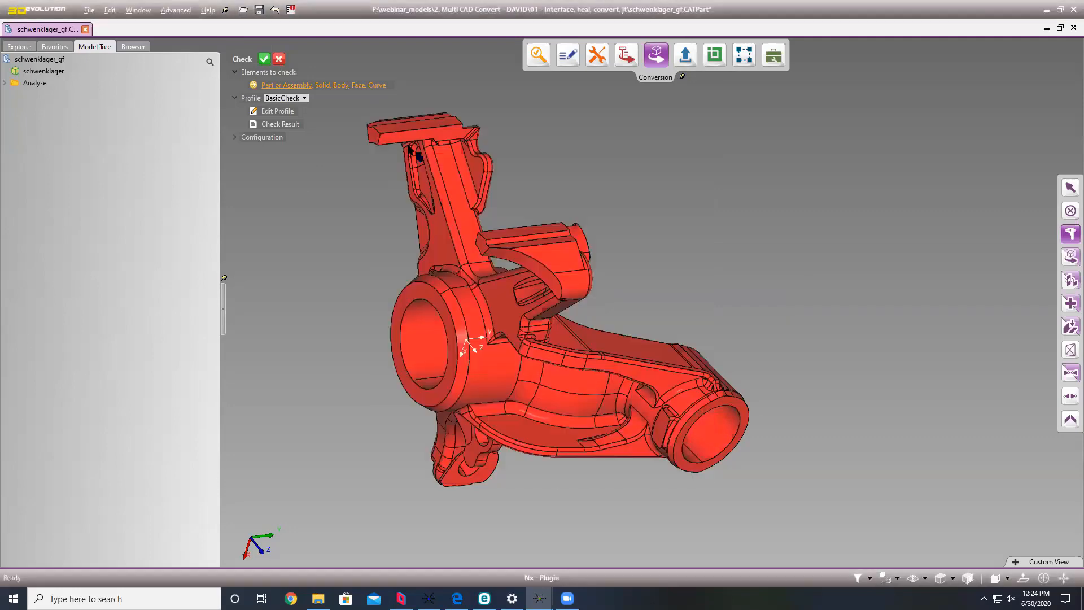
Open the command Shell and place its window clear of the model.
click(176, 10)
click(179, 24)
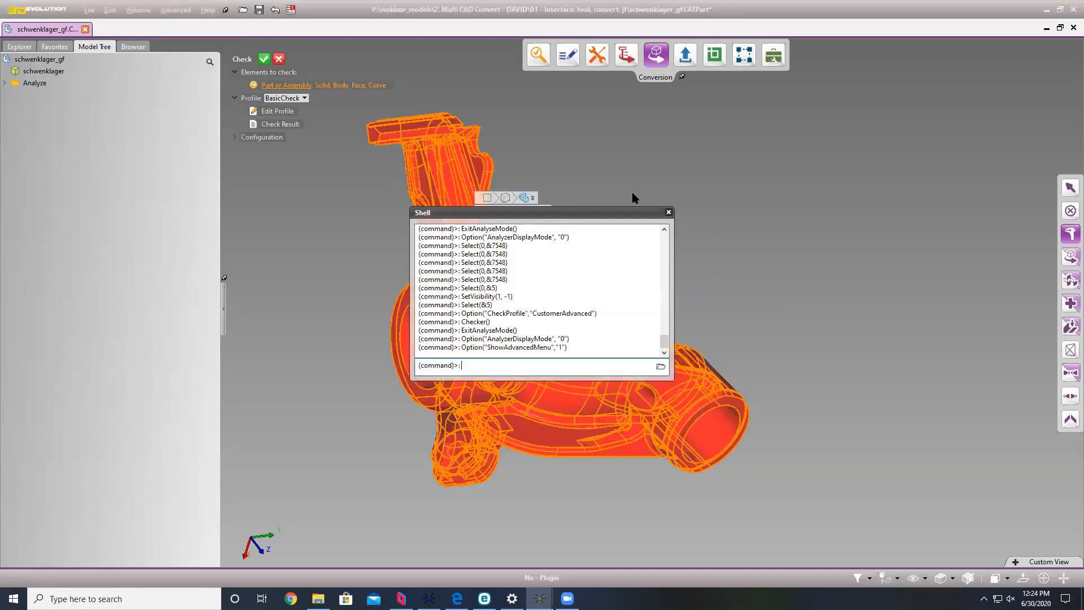
drag(786, 108, 791, 106)
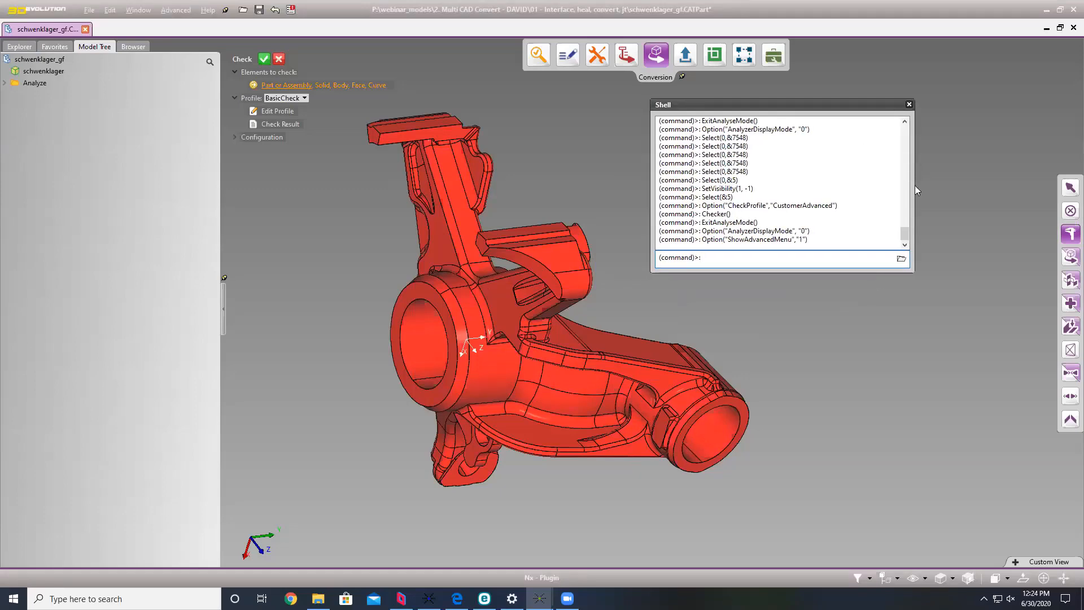
Switch to File Explorer and load schwenklager_gf.CATPart from the 01 - Interface, heal, convert, jt folder into 3D Evolution as a second document.
key(alt+Tab)
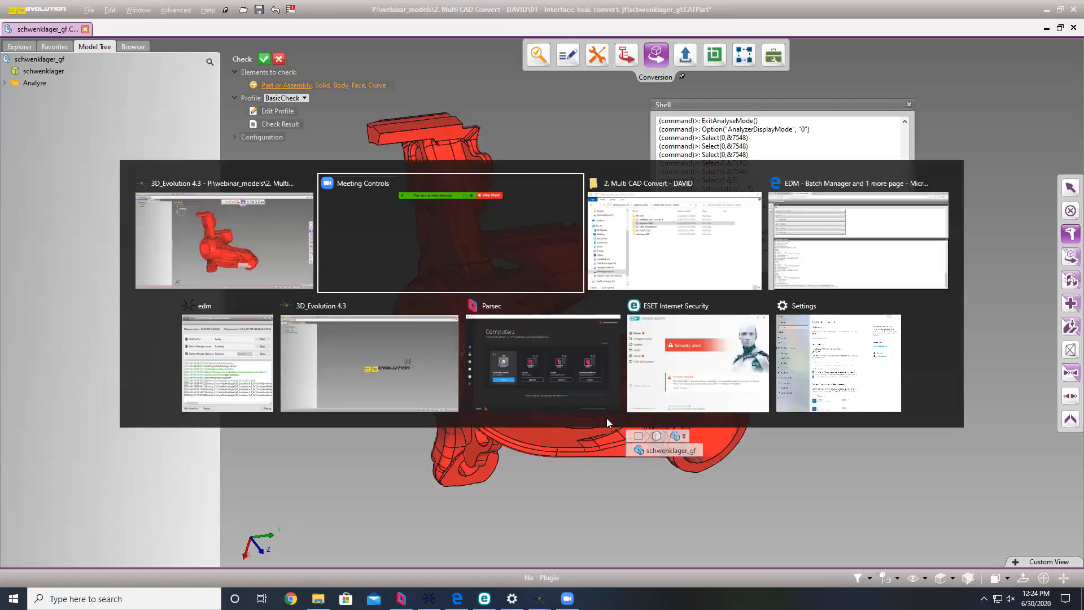
key(alt+Tab)
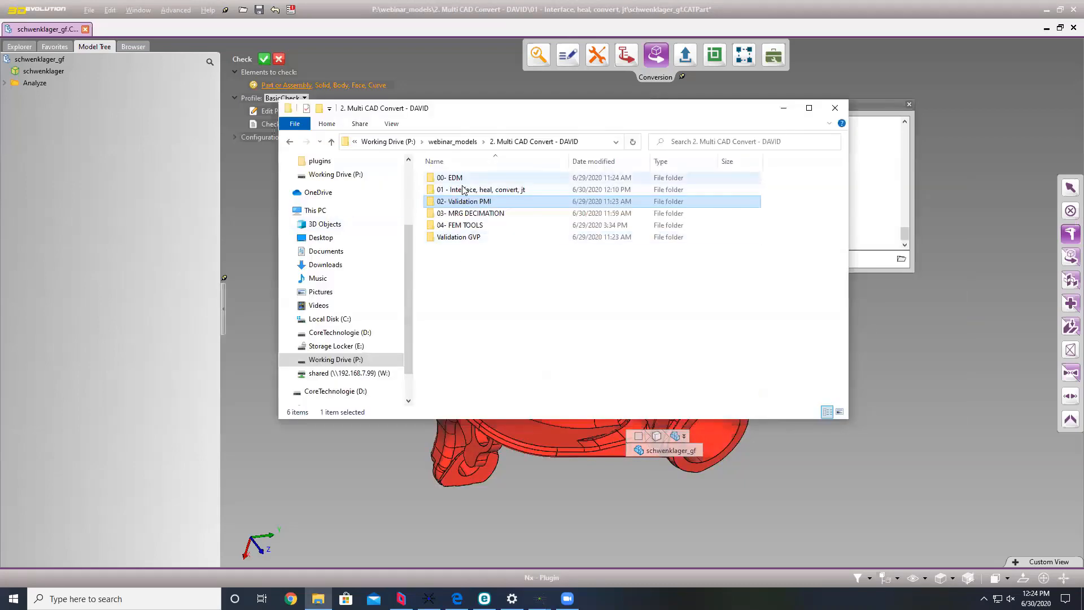
double_click(463, 189)
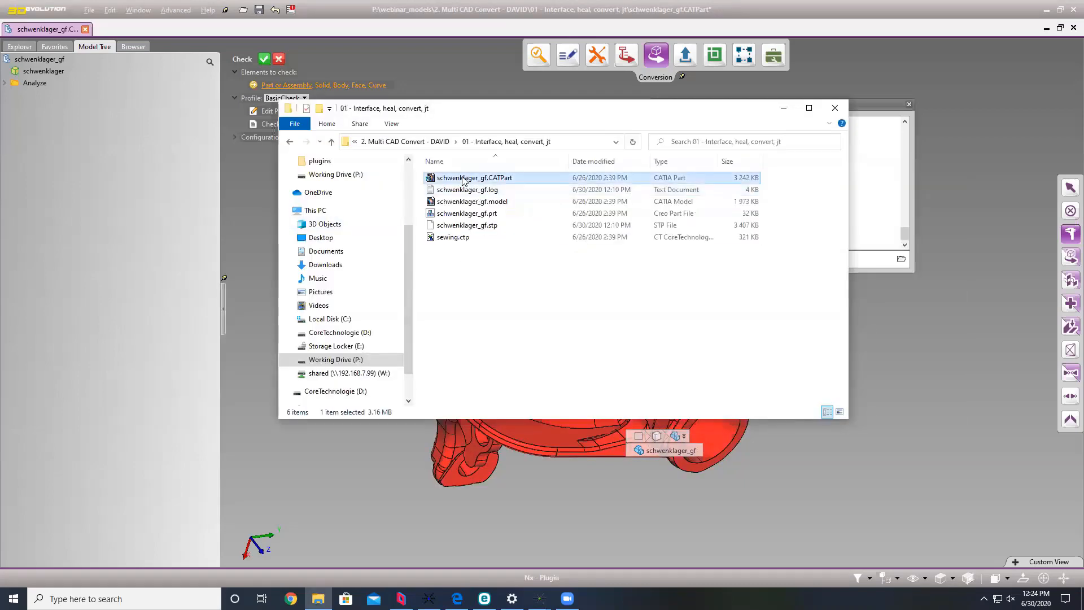
drag(452, 180, 123, 30)
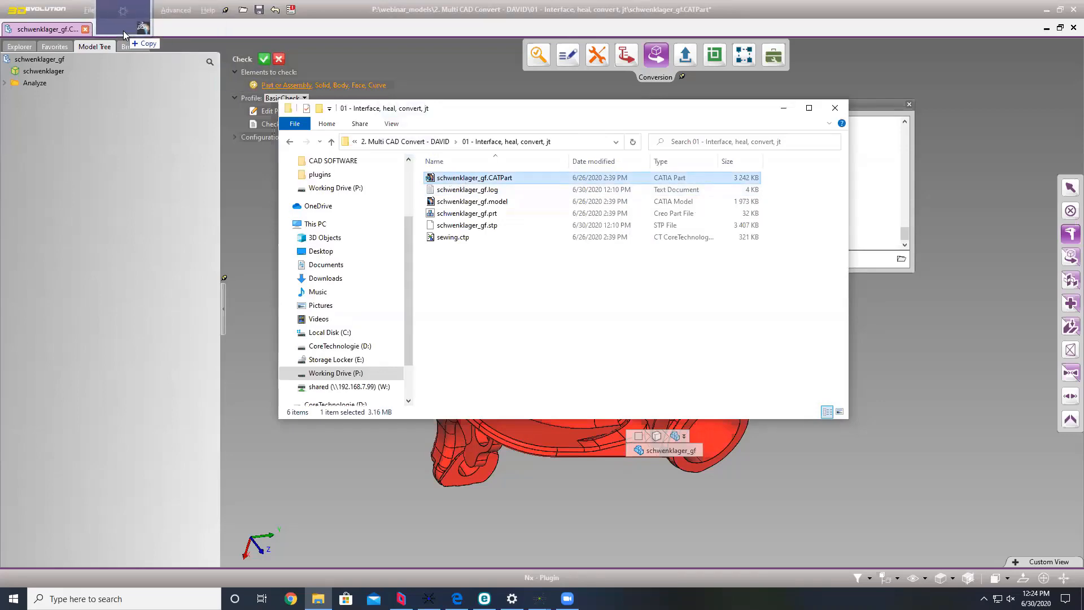
Widen the Shell window so the logged Open command is easier to read, and reposition it over the model.
click(915, 200)
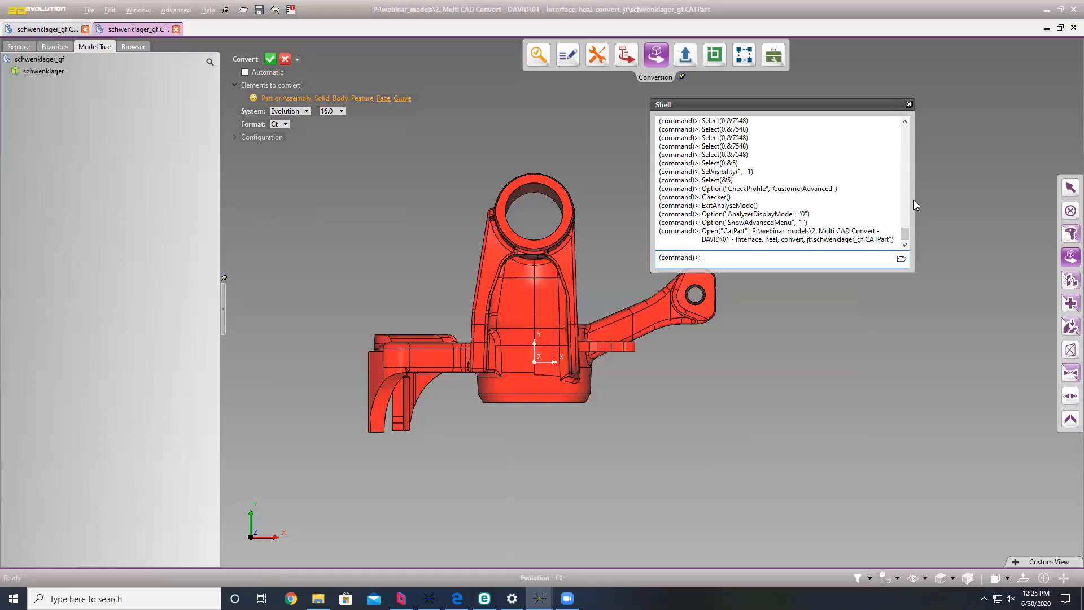
drag(912, 200, 1068, 200)
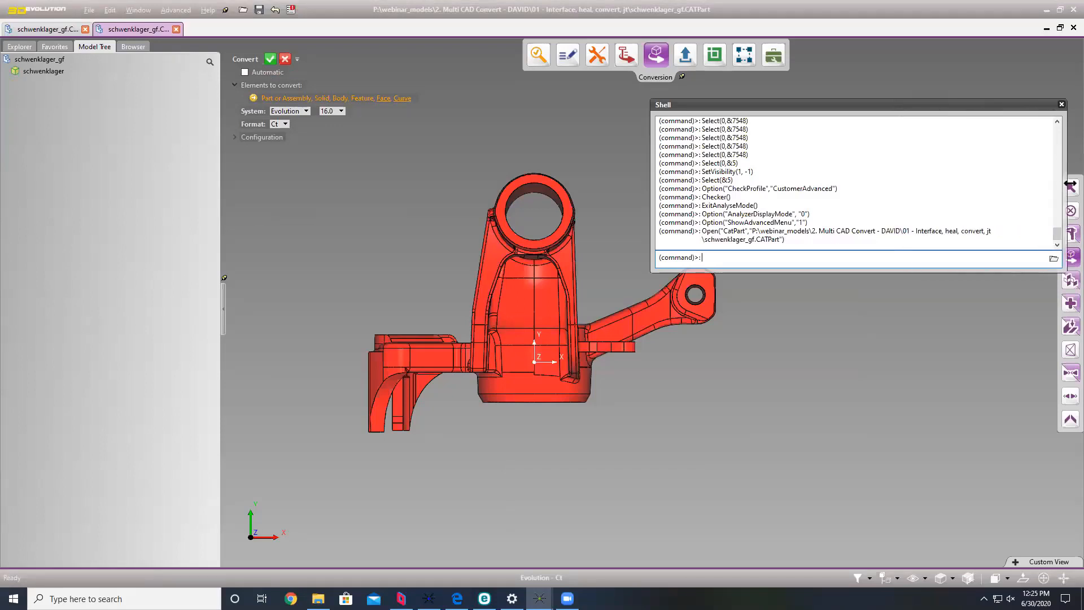
drag(775, 105, 639, 95)
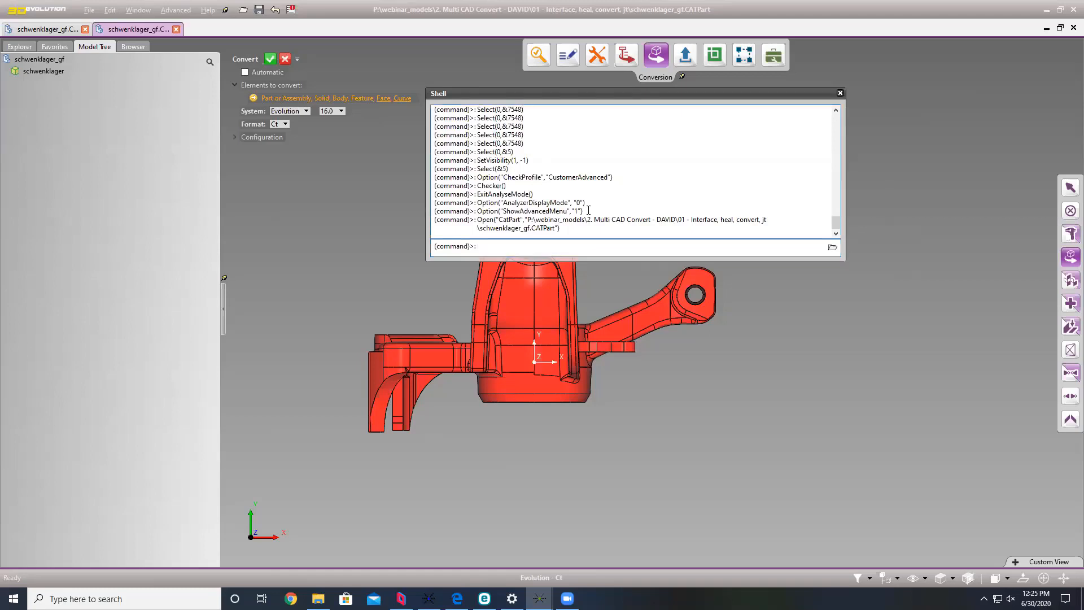
Copy the recorded Shell commands from the first Option("CheckProfile","BasicCheck") through Option("ShowAdvancedMenu","1").
drag(589, 210, 439, 35)
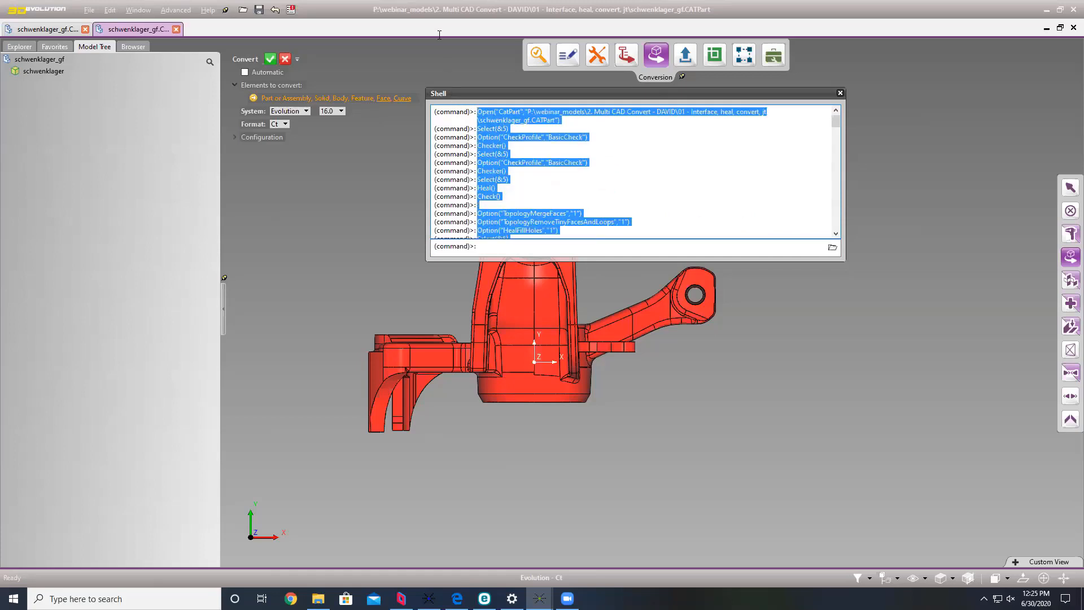
drag(427, 103, 421, 137)
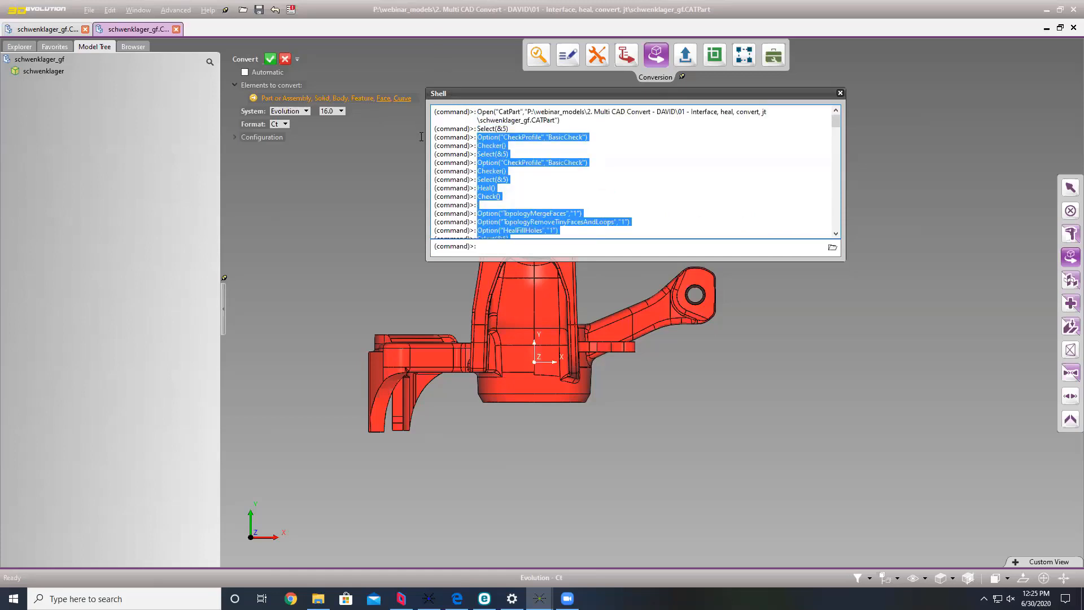
right_click(494, 147)
click(525, 154)
Run the copied commands in the Shell on the newly opened part and move the Shell window clear of the model.
scroll(530, 186, down, 4)
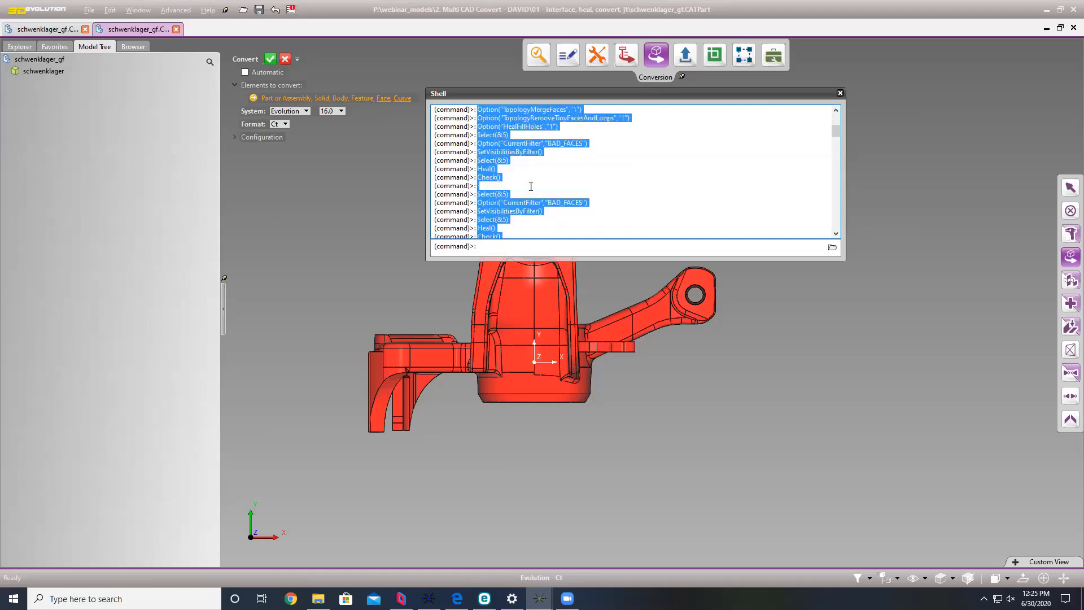
scroll(531, 187, down, 10)
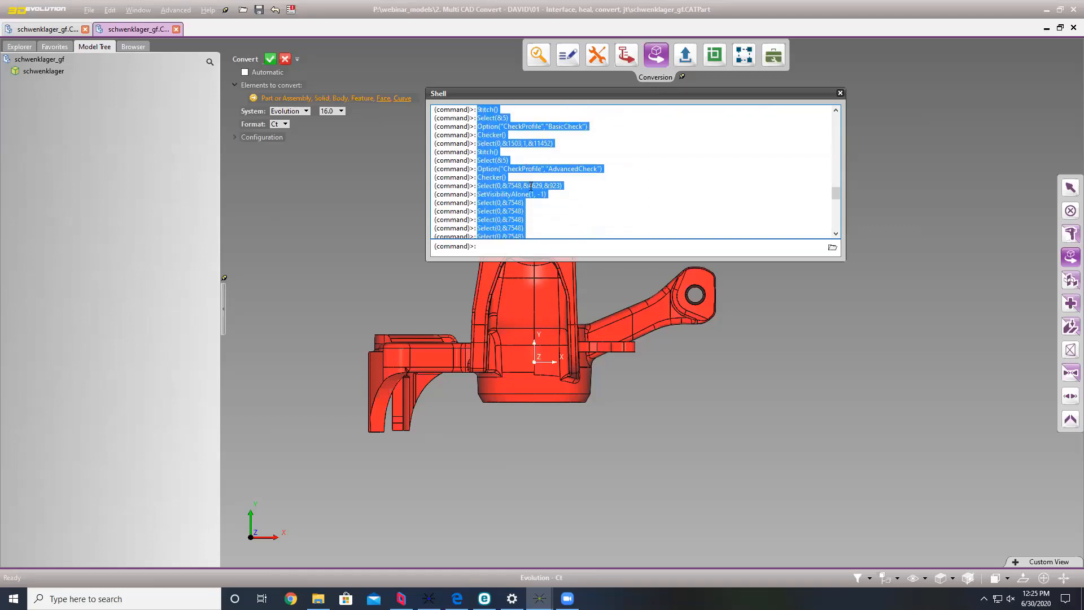
scroll(530, 186, down, 5)
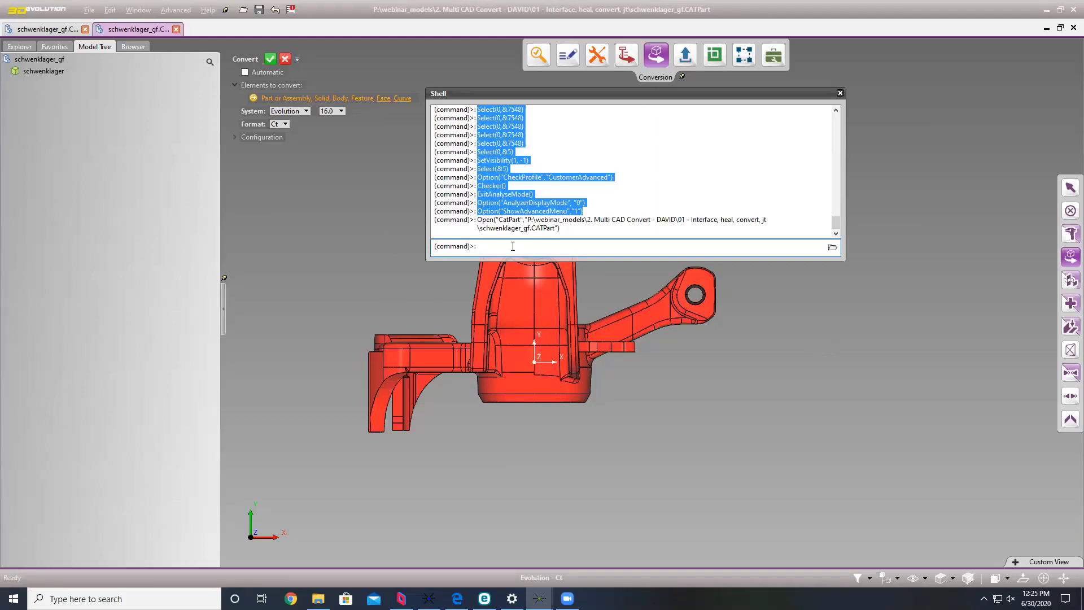
key(ctrl+v)
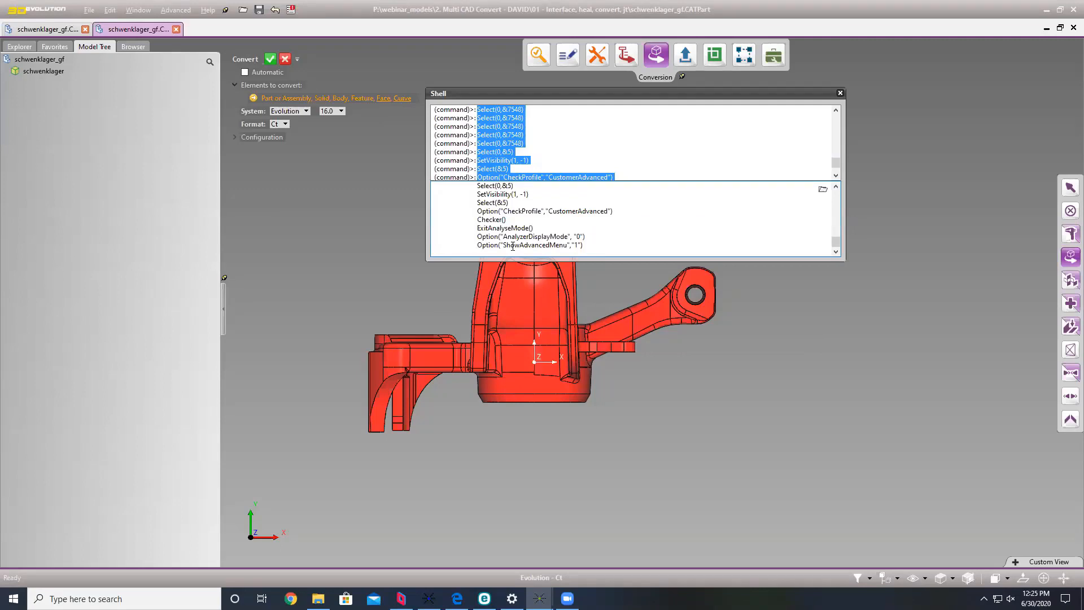
key(Return)
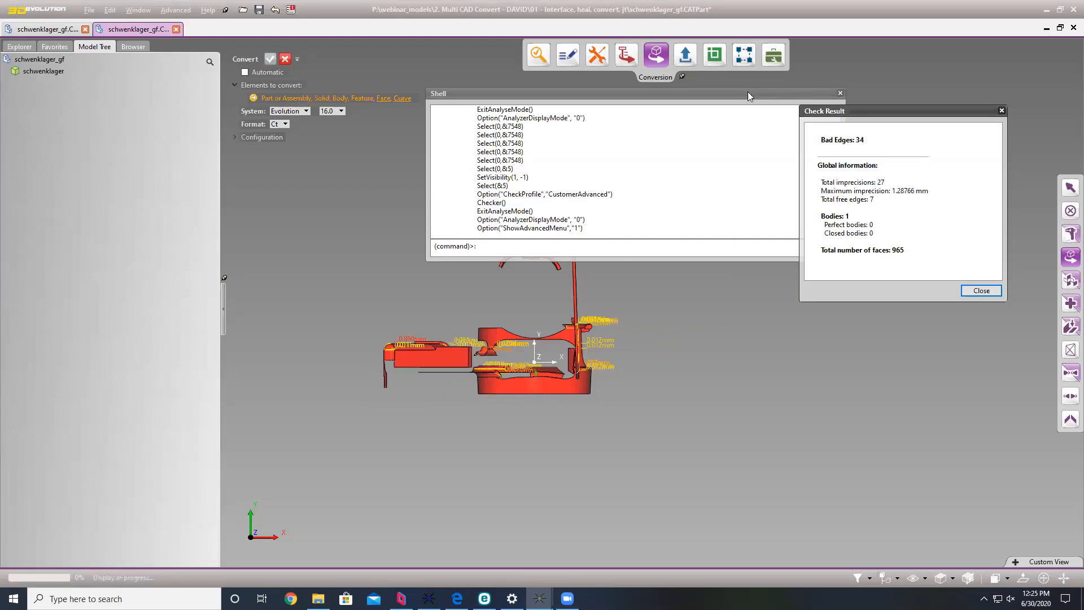
drag(742, 95, 702, 14)
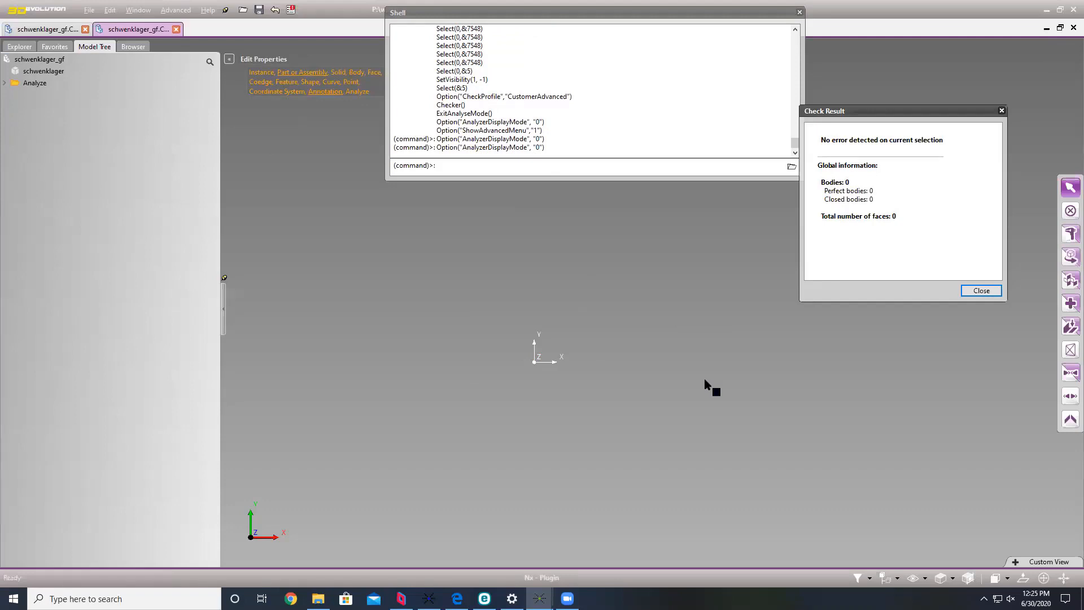
Apply the My Show filter and make the schwenklager body visible, then dismiss the check result.
click(869, 577)
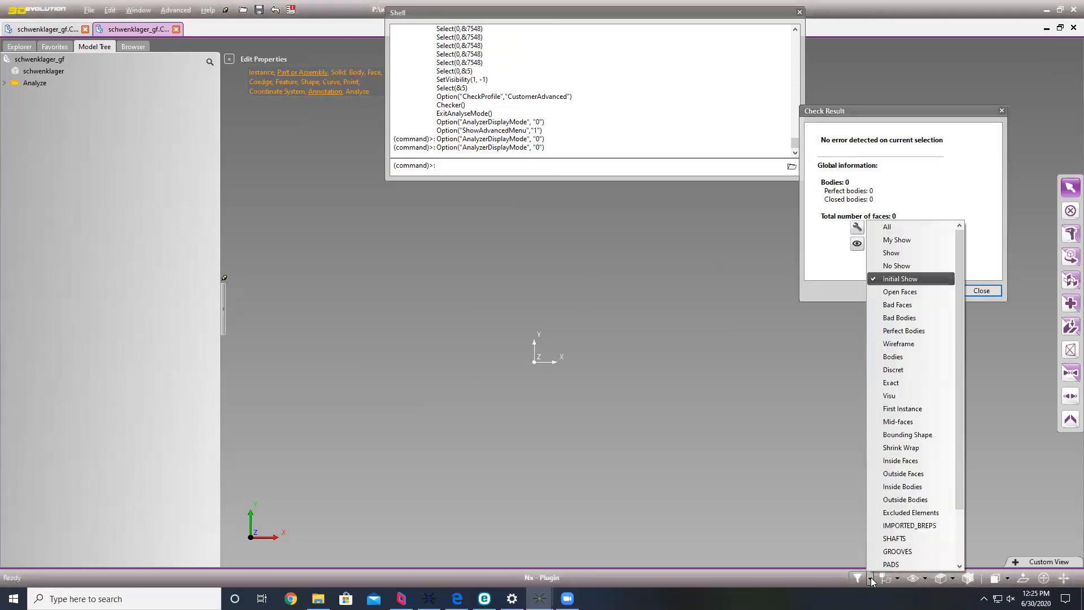
click(903, 240)
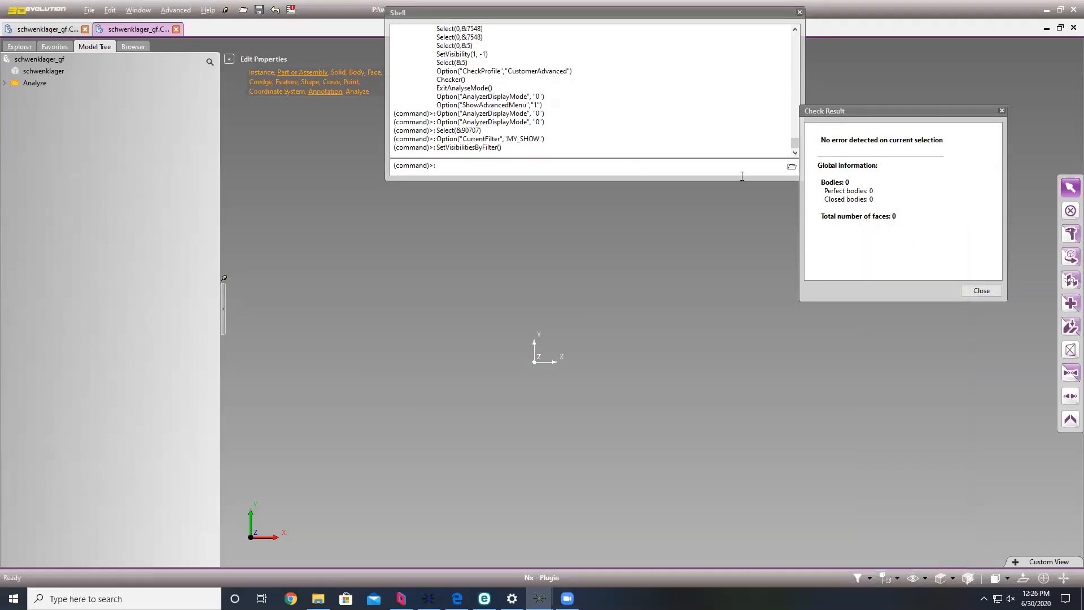
right_click(39, 71)
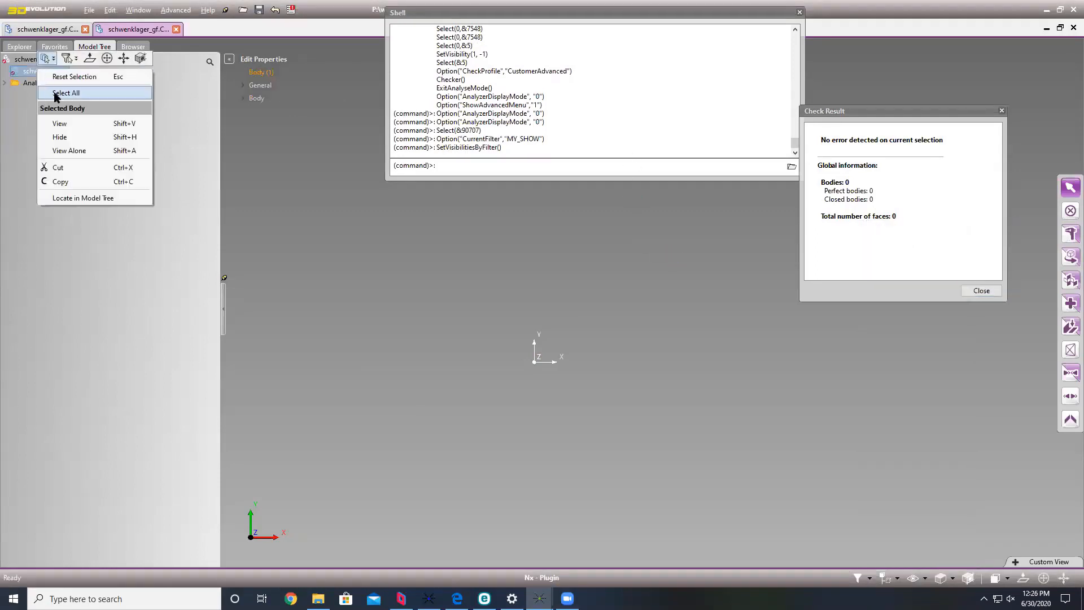
click(73, 124)
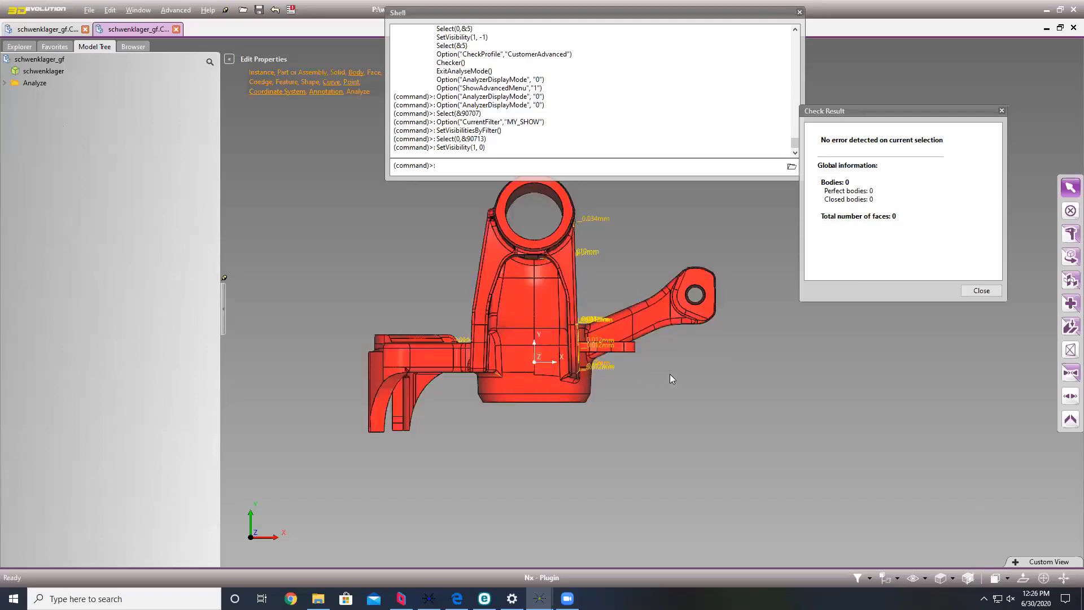
mouse_move(670, 374)
middle_down()
mouse_move(634, 380)
mouse_move(655, 372)
middle_up()
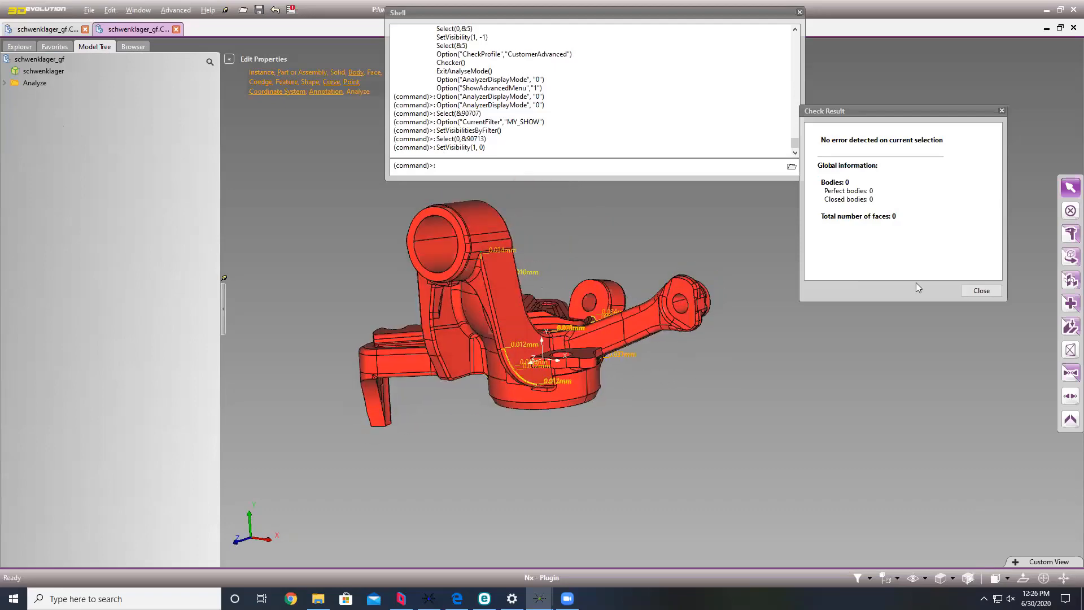
click(982, 291)
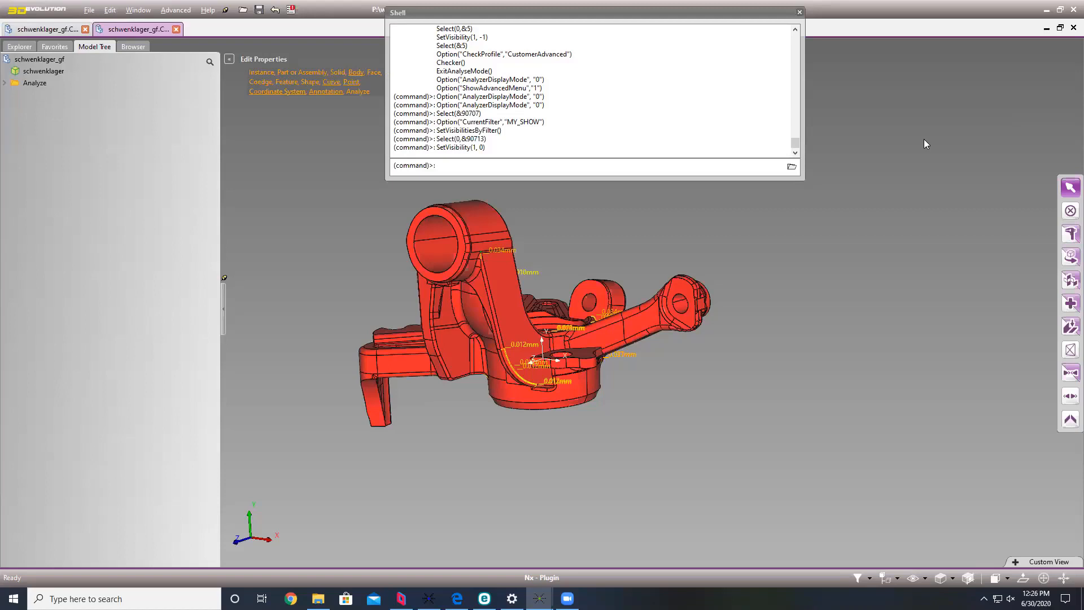
Switch to File Explorer and locate GVP_good_with_PMI.stp in the 02- Validation PMI folder.
key(alt+Tab)
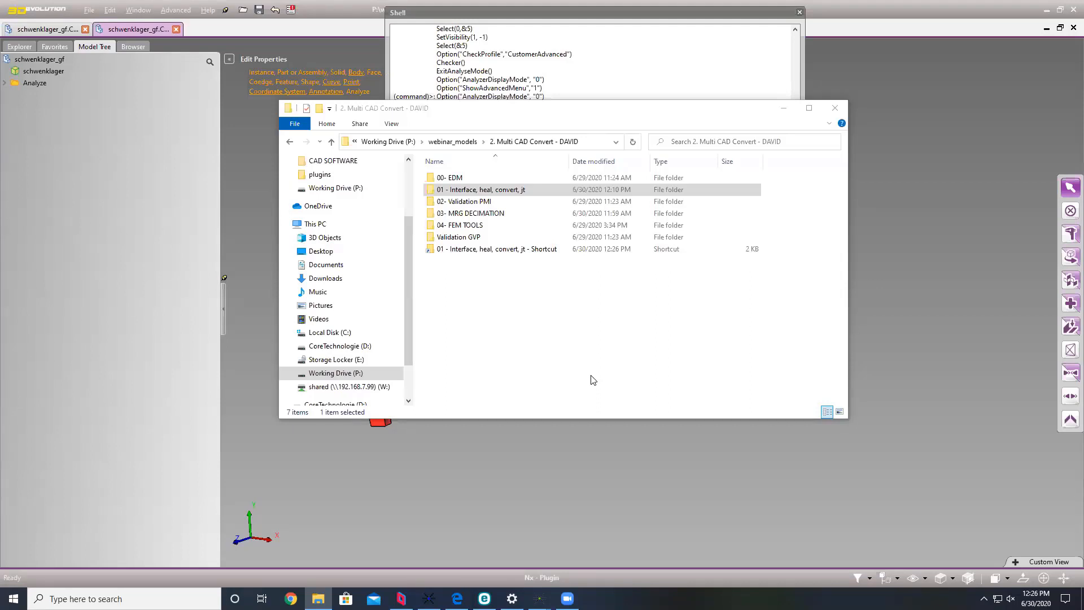
double_click(459, 202)
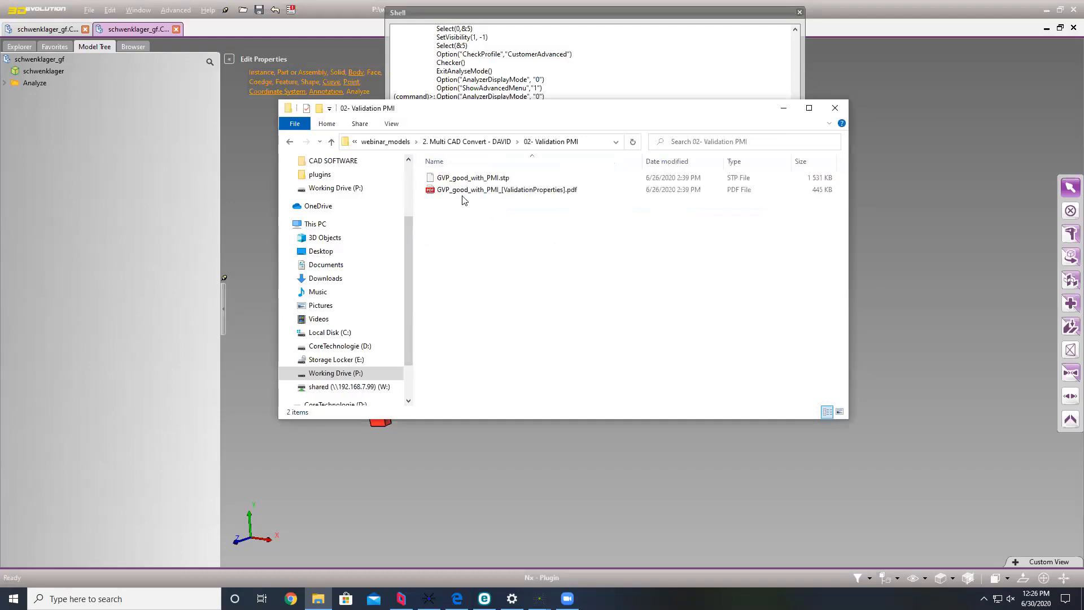
click(461, 178)
Enable Load PMI in 3D Evolution's file opening options and leave them without opening a file.
click(90, 10)
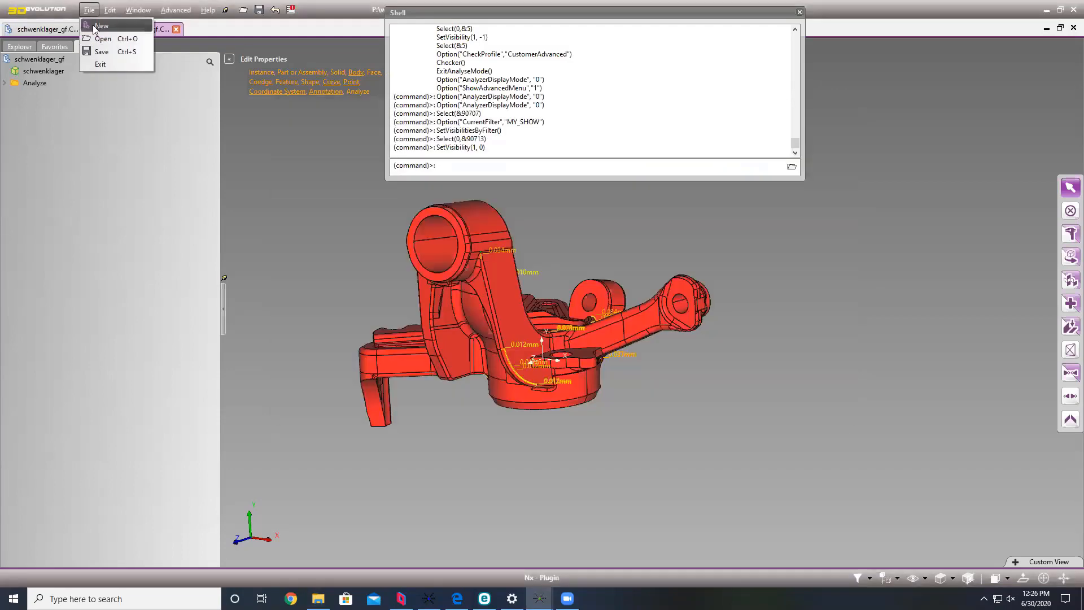
click(101, 38)
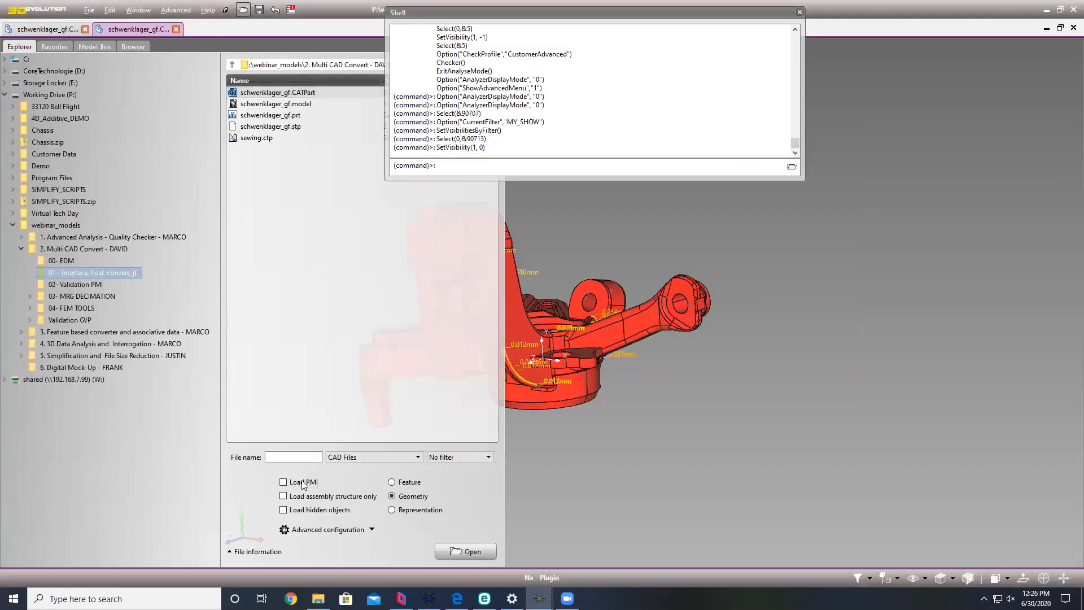
click(846, 342)
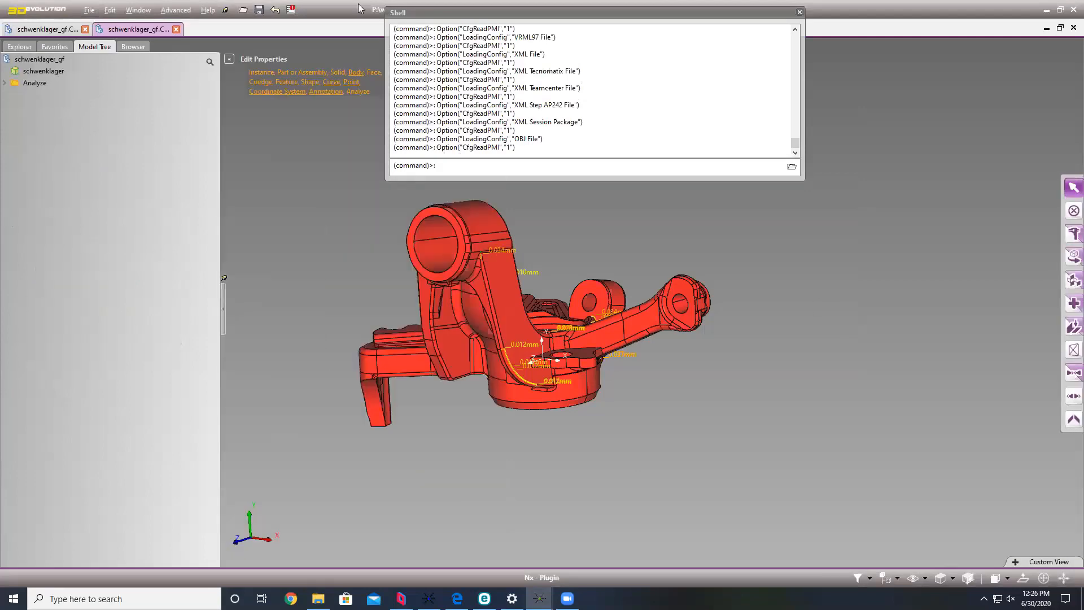
Close both schwenklager_gf documents without saving their changes.
click(79, 29)
click(85, 29)
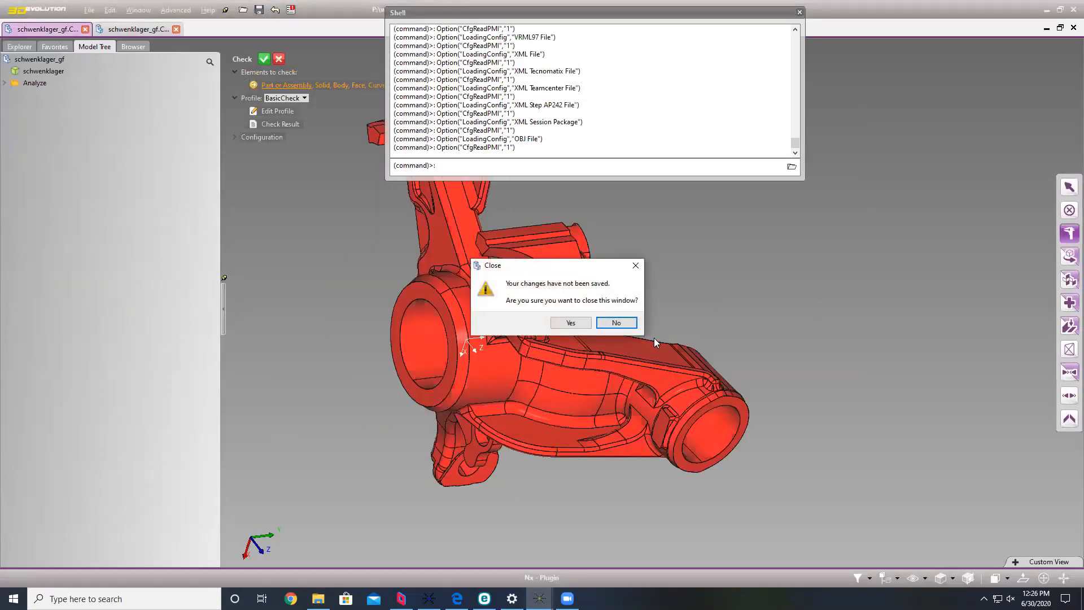
click(568, 322)
click(84, 28)
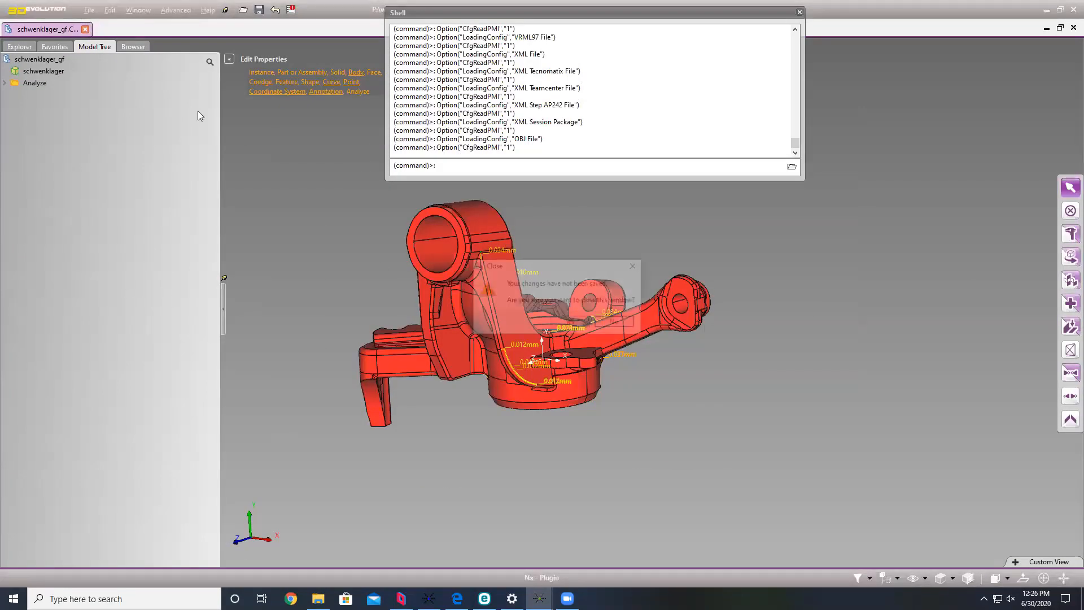
click(570, 322)
Load GVP_good_with_PMI.stp from File Explorer into 3D Evolution and close the Shell window.
key(alt+Tab)
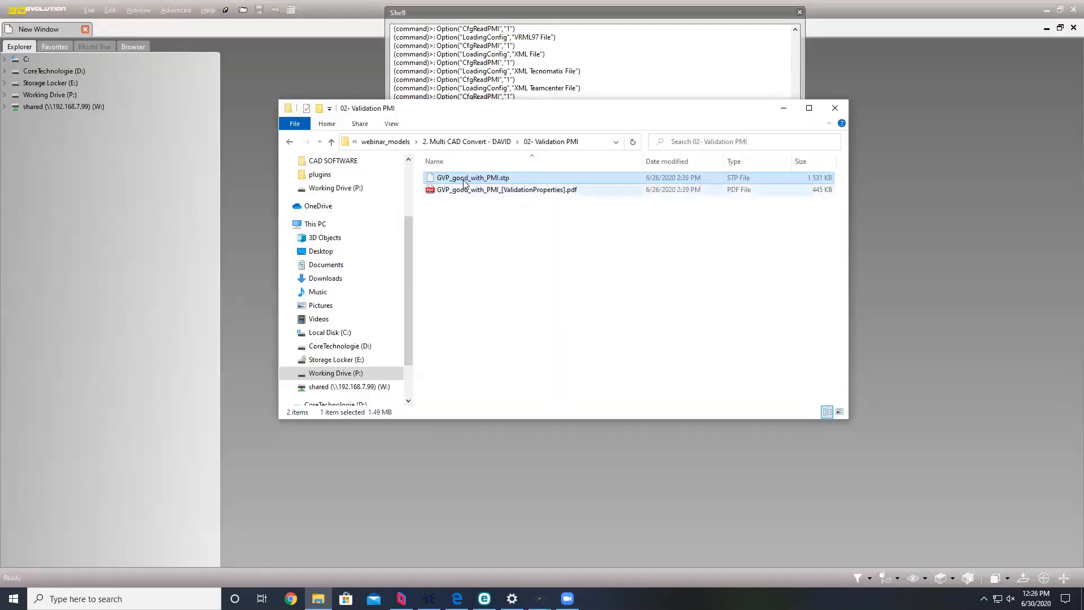
drag(467, 179, 963, 242)
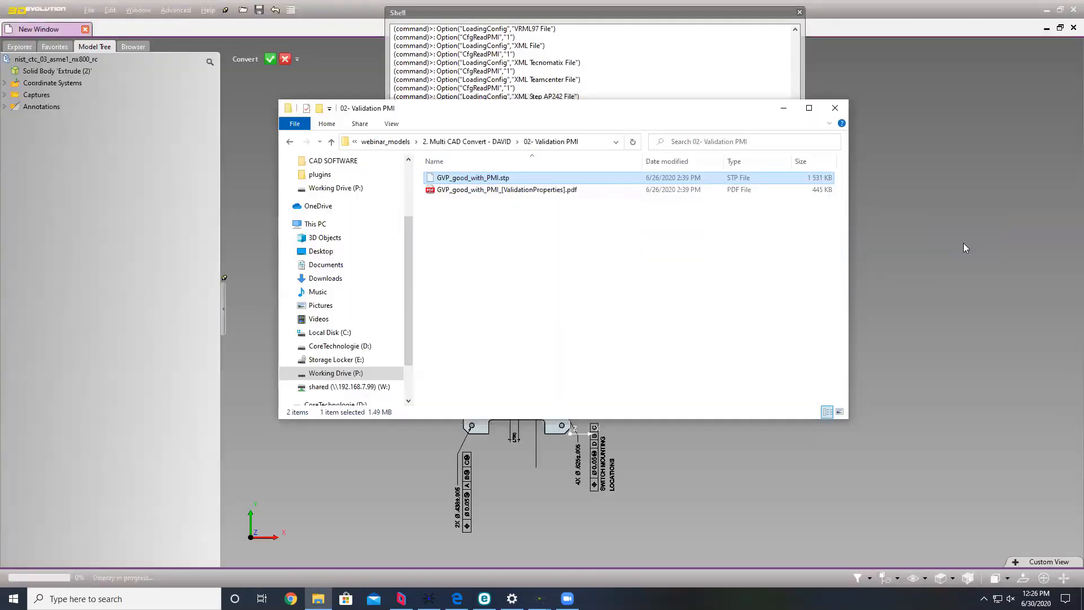
click(739, 452)
middle_drag(739, 451, 682, 315)
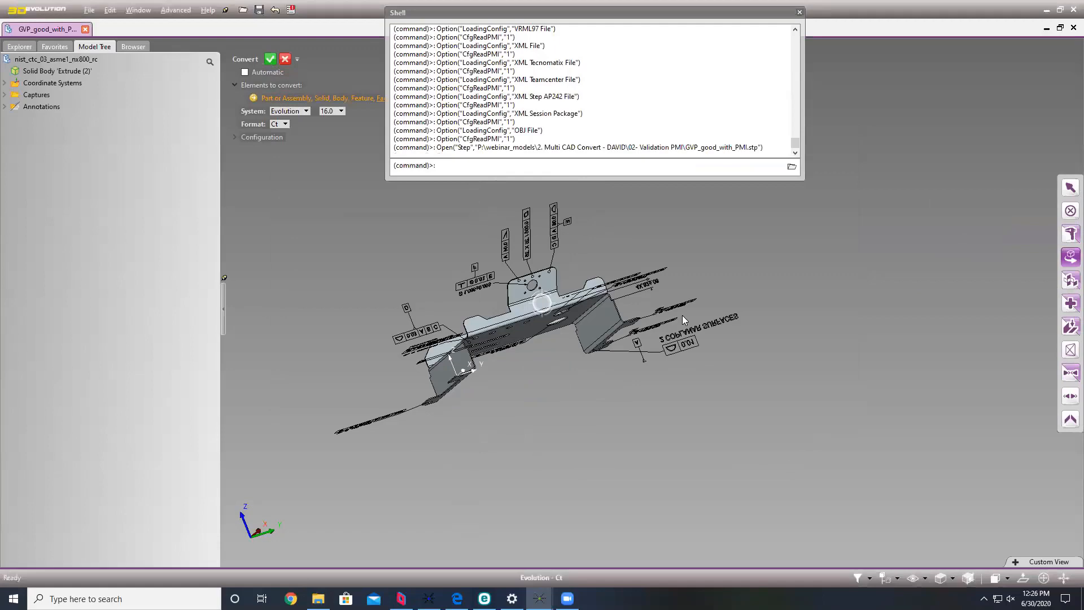
click(799, 12)
middle_drag(714, 230, 762, 317)
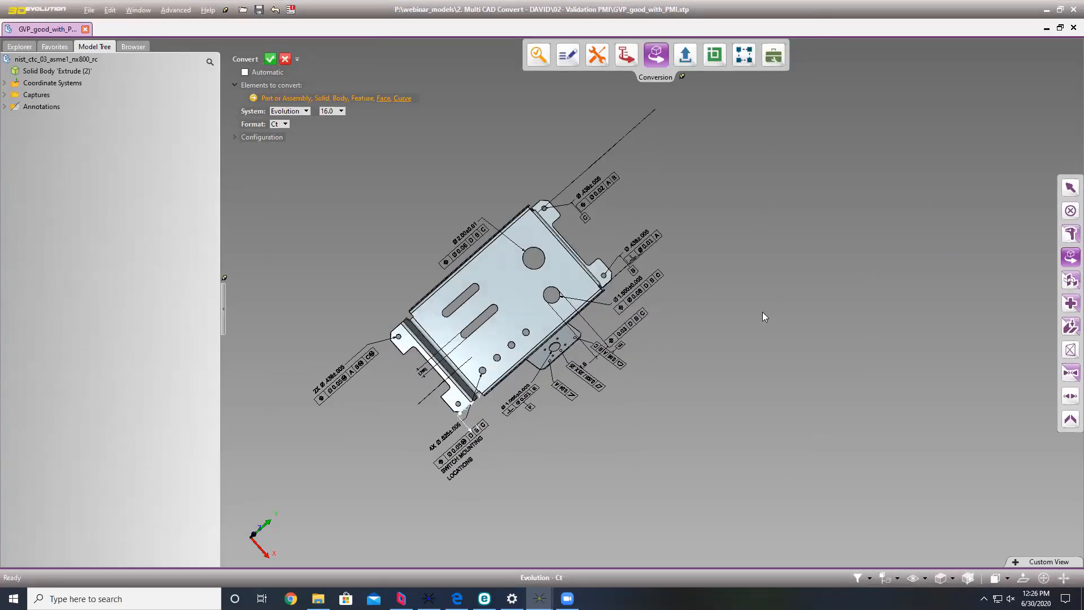
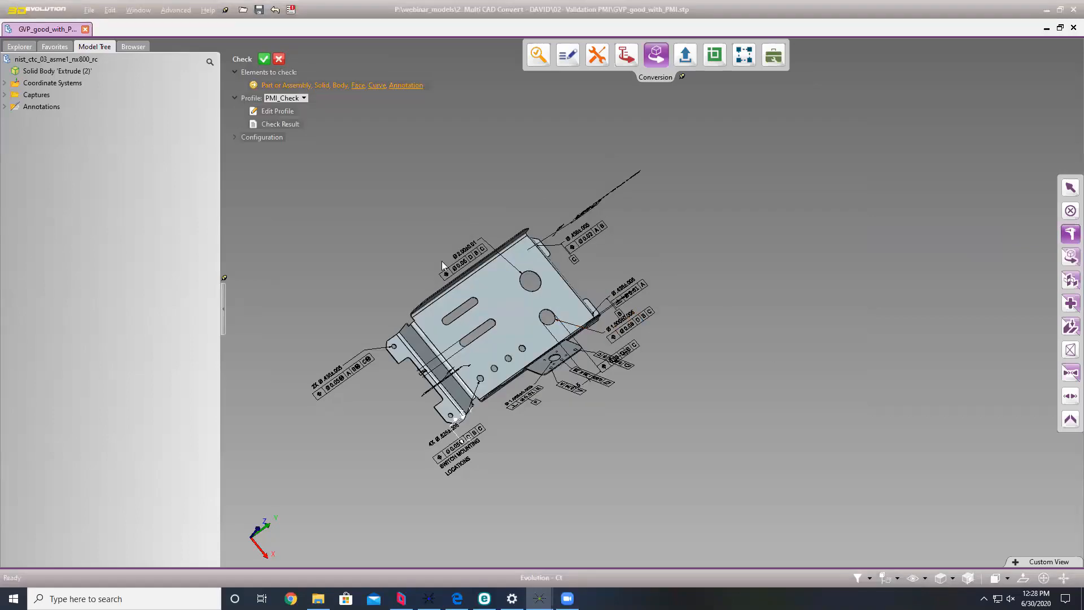
Select the 2X Ø .438±.005 hole dimension and its tolerance frame as the annotations for the PMI_Check profile.
scroll(454, 273, up, 3)
mouse_move(453, 273)
middle_down()
mouse_move(423, 198)
mouse_move(451, 175)
mouse_move(535, 294)
mouse_move(525, 265)
mouse_move(531, 282)
mouse_move(442, 372)
mouse_move(366, 321)
mouse_move(362, 362)
middle_up()
click(353, 402)
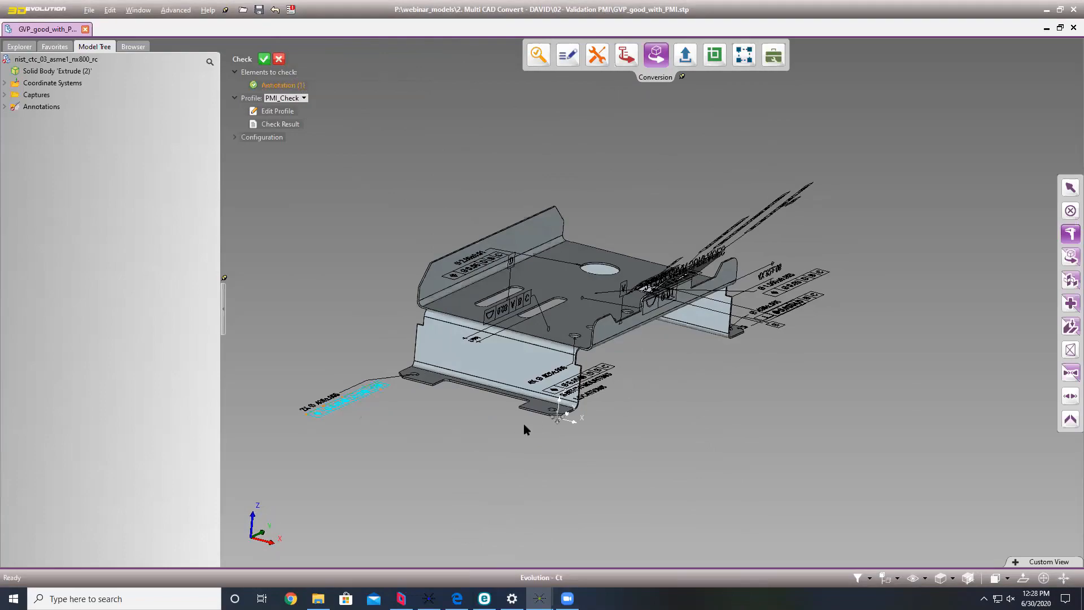
click(293, 412)
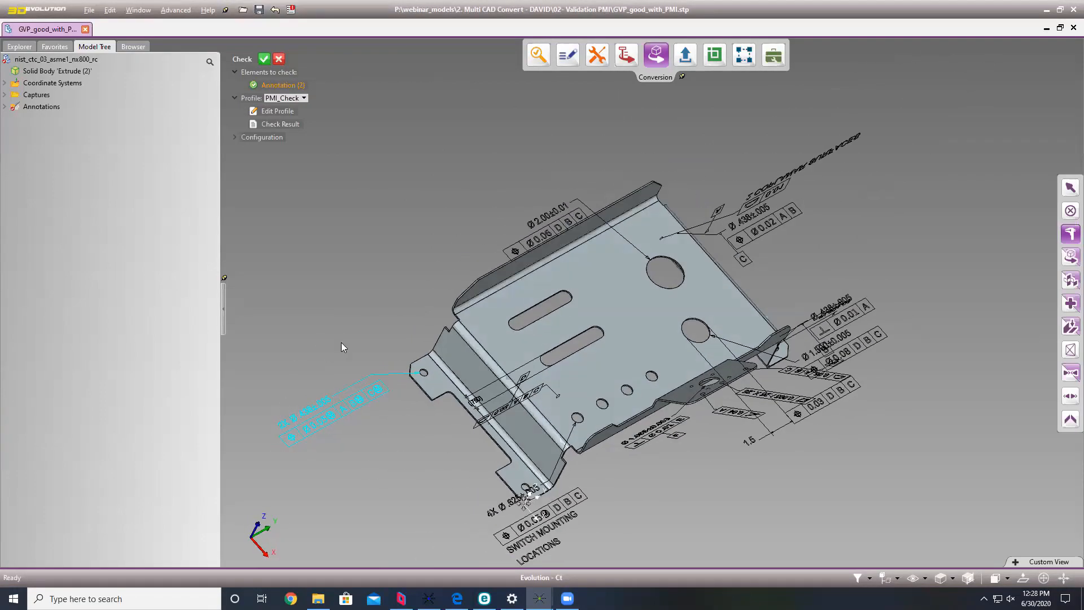
Replace the selected 2X Ø .438±.005 tolerance frame with the Ø 2.00±0.01 dimension, and clear the annotations selected for checking.
click(341, 342)
click(324, 400)
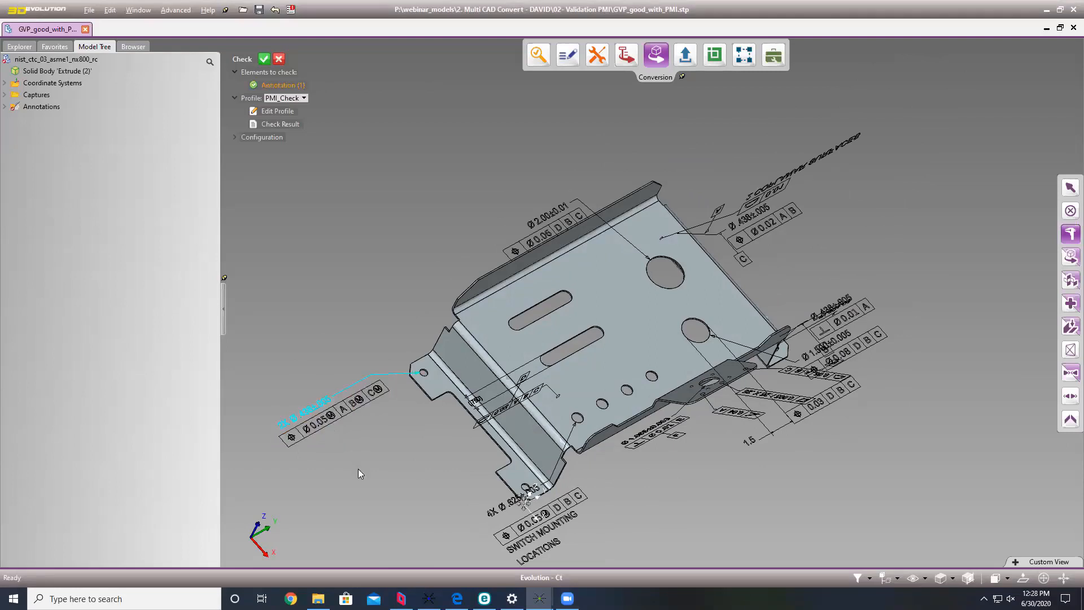
click(539, 220)
mouse_move(404, 311)
middle_down()
mouse_move(395, 290)
mouse_move(383, 299)
middle_up()
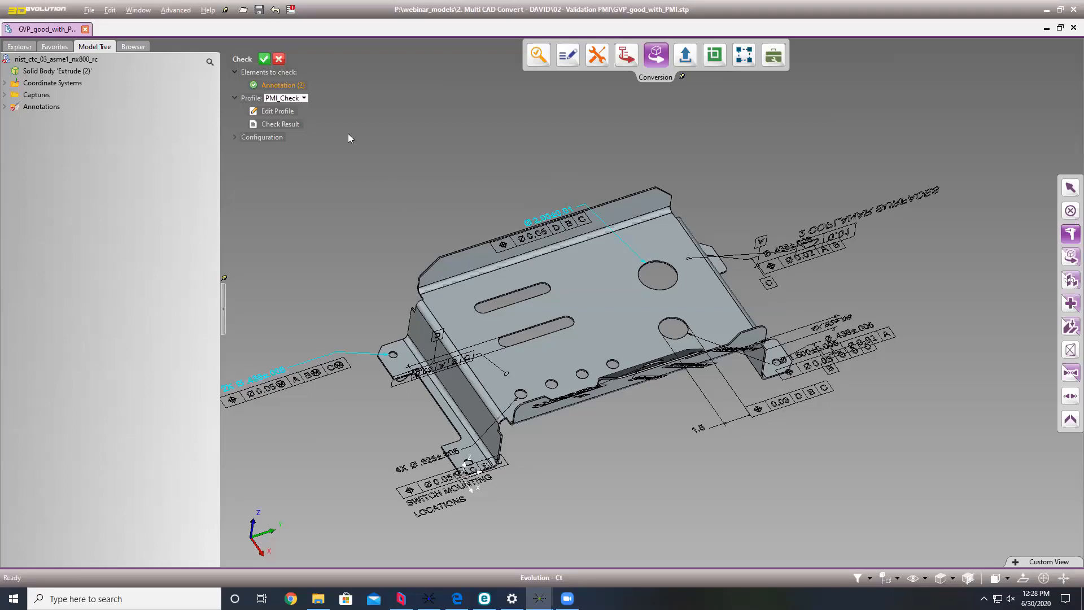
click(361, 142)
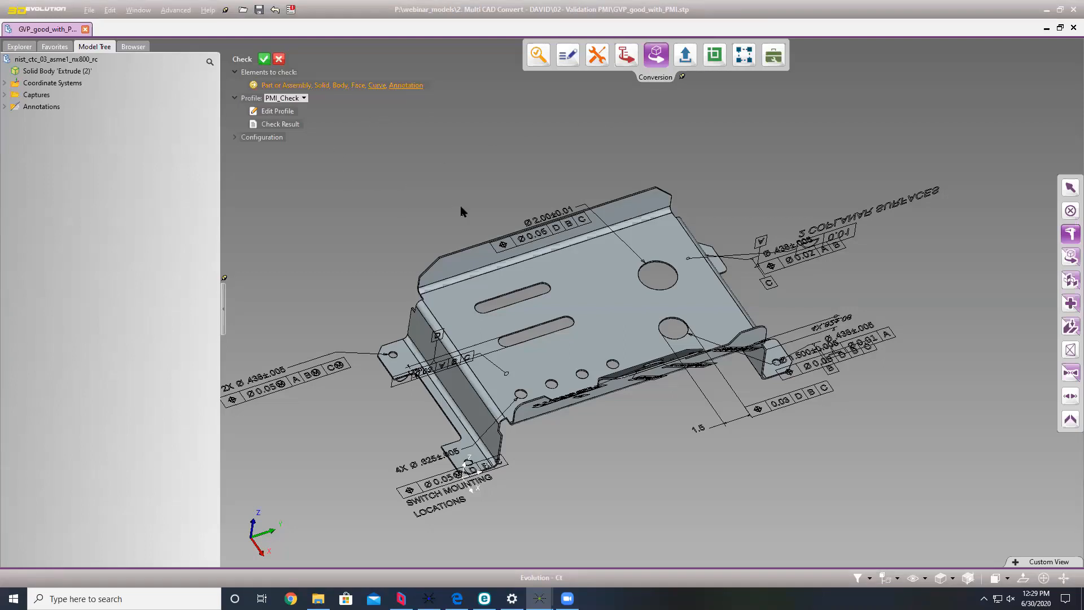
scroll(461, 211, up, 2)
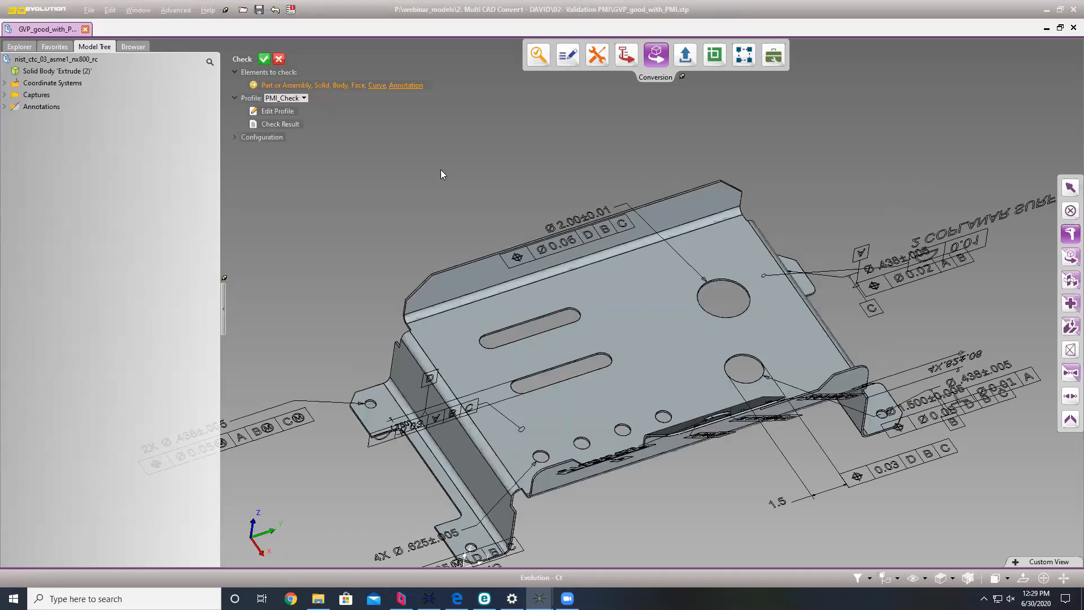
scroll(441, 164, down, 2)
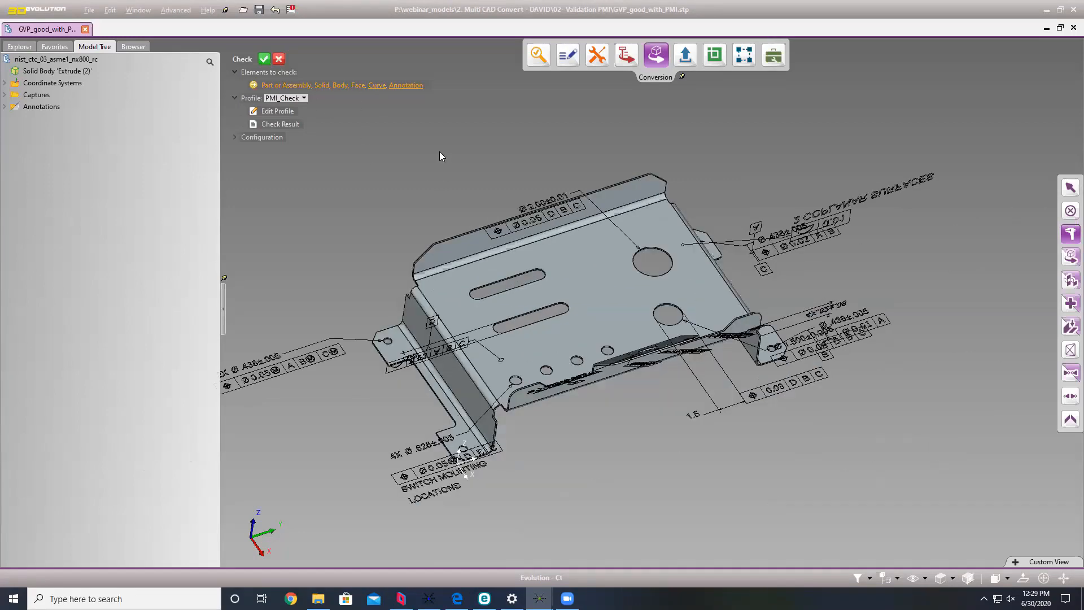
Open the PMI_Check profile for editing and review its BRep, JT, Feature, Link and Structure, and Statistic checks.
click(277, 116)
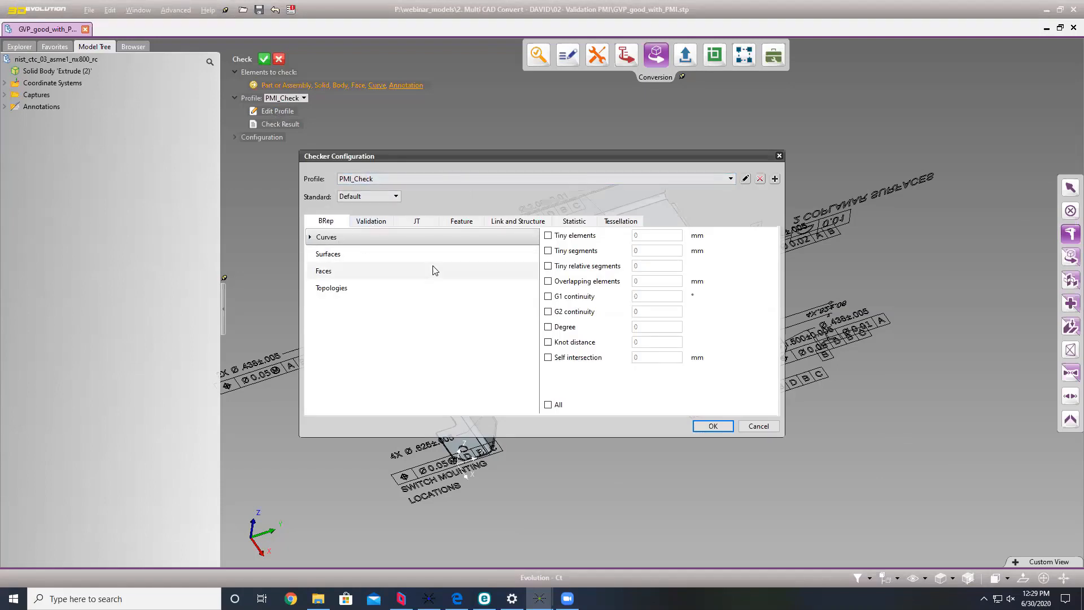
click(327, 272)
click(331, 288)
click(331, 237)
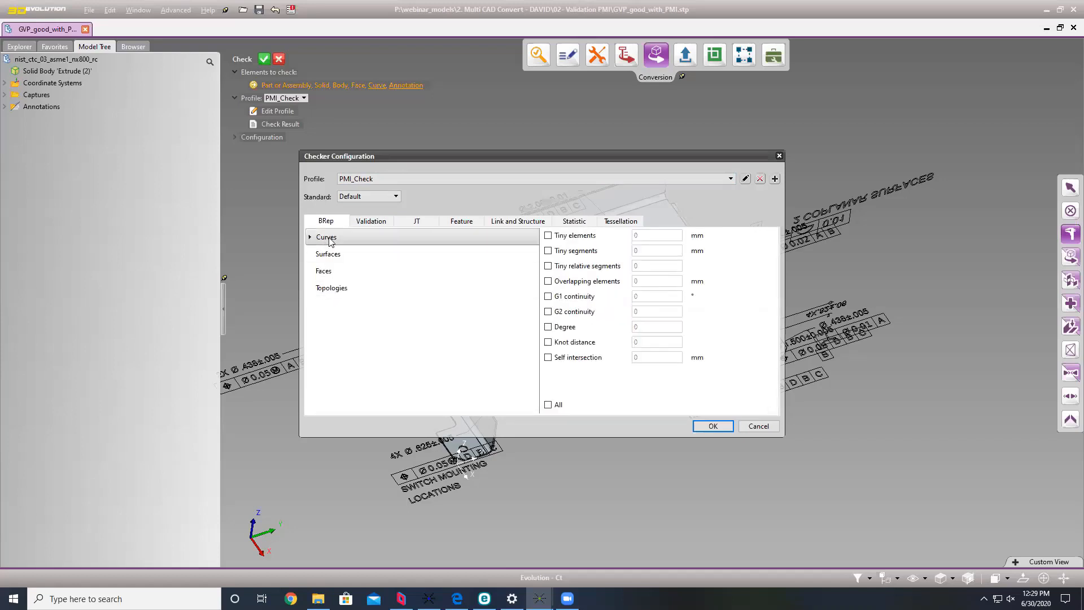
click(417, 221)
click(460, 222)
click(515, 224)
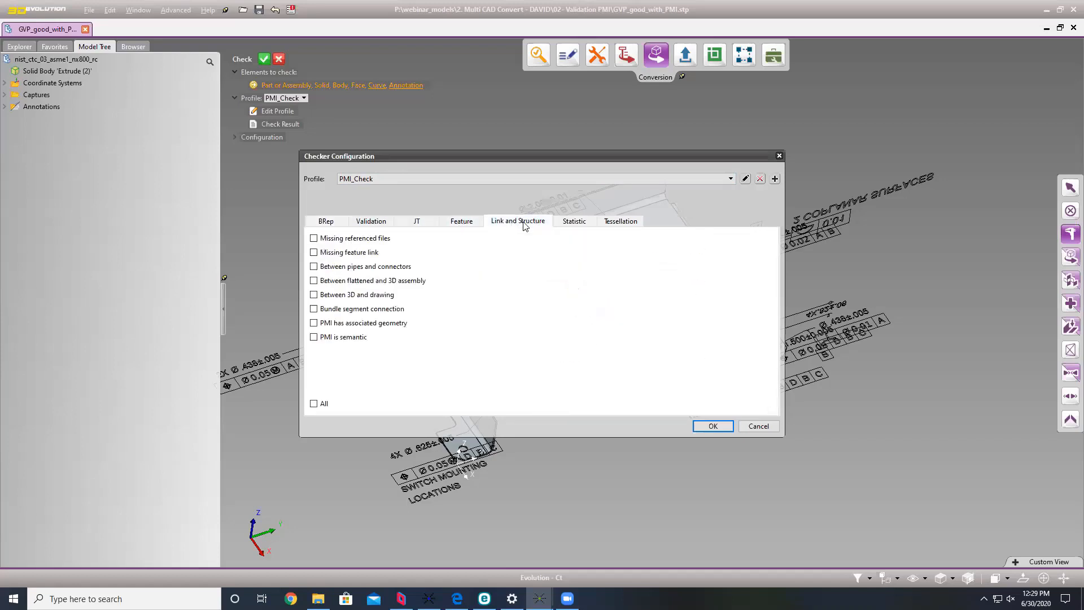
click(572, 224)
Examine the PMI validation criteria and their tolerance ranges in the PMI_Check profile.
click(372, 223)
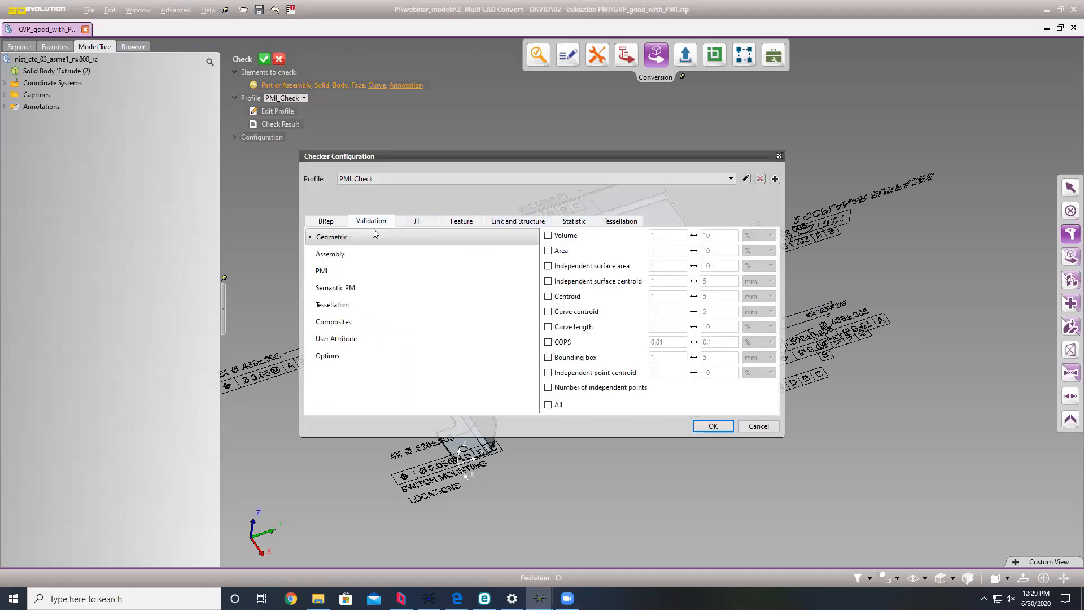
click(320, 272)
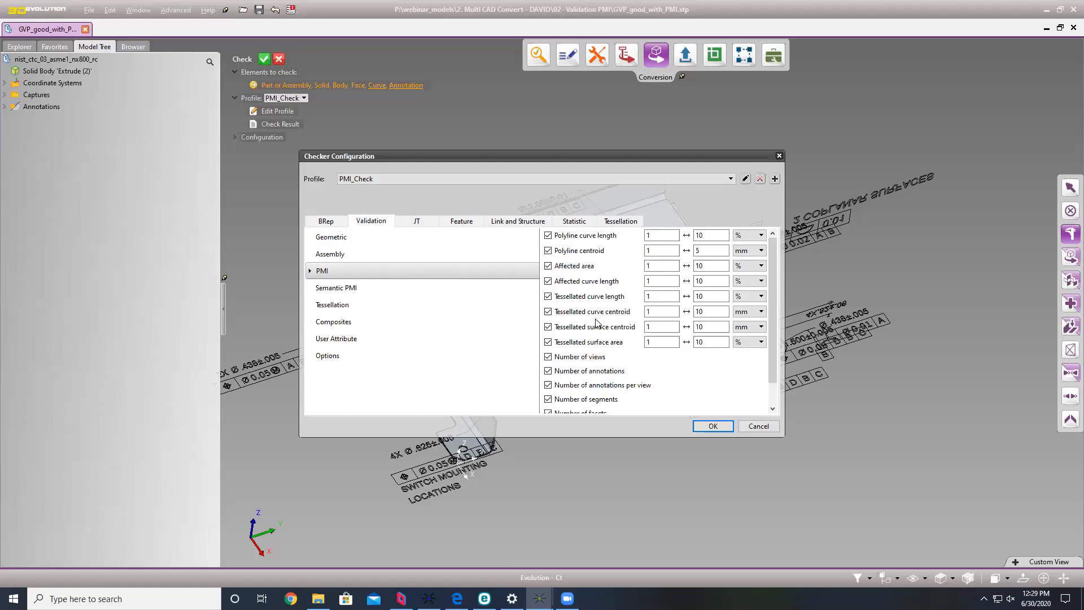
scroll(597, 322, down, 1)
scroll(597, 322, up, 1)
scroll(605, 345, down, 2)
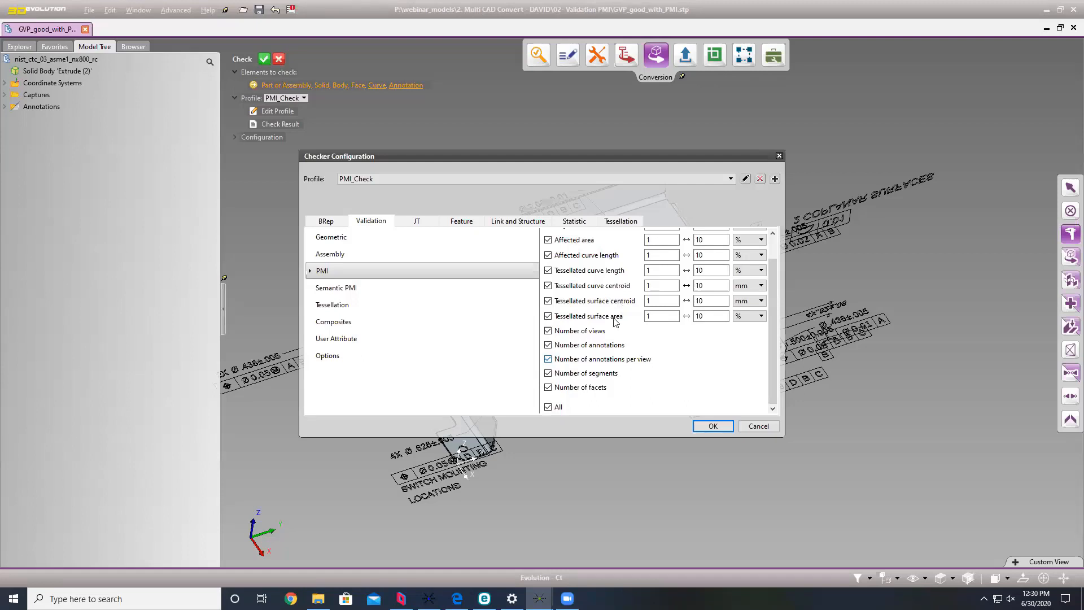
Compare the Semantic PMI validation criteria with the PMI criteria and accept the profile configuration.
click(338, 289)
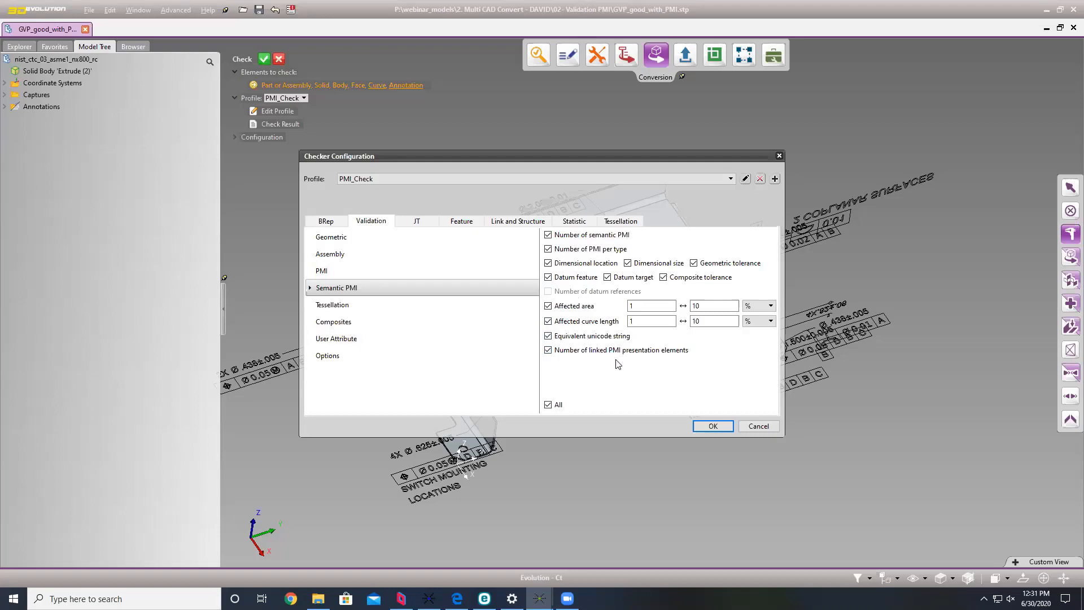
click(361, 272)
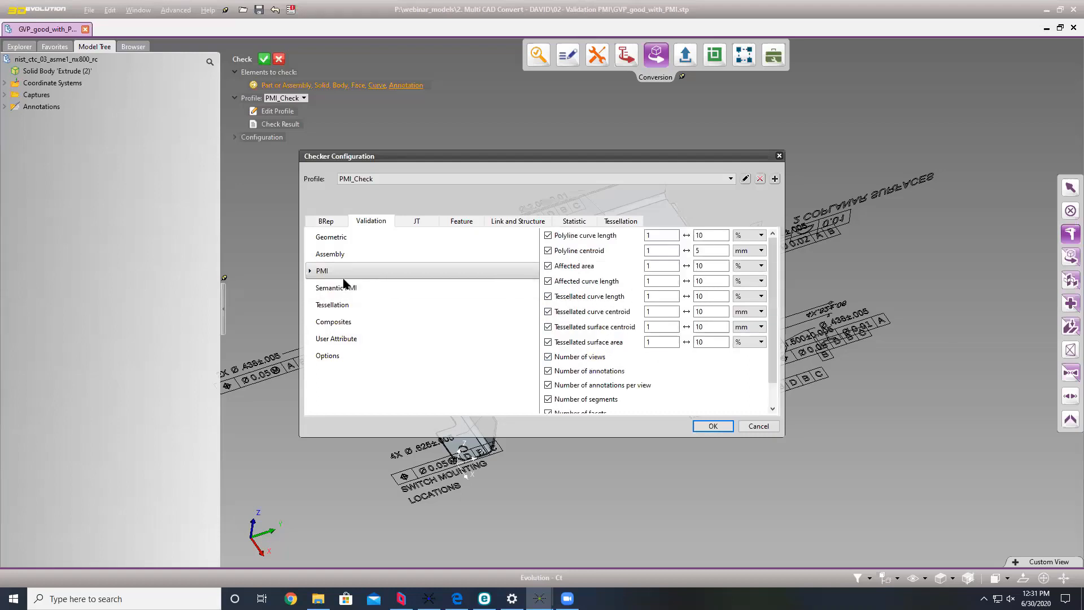
click(344, 291)
click(341, 271)
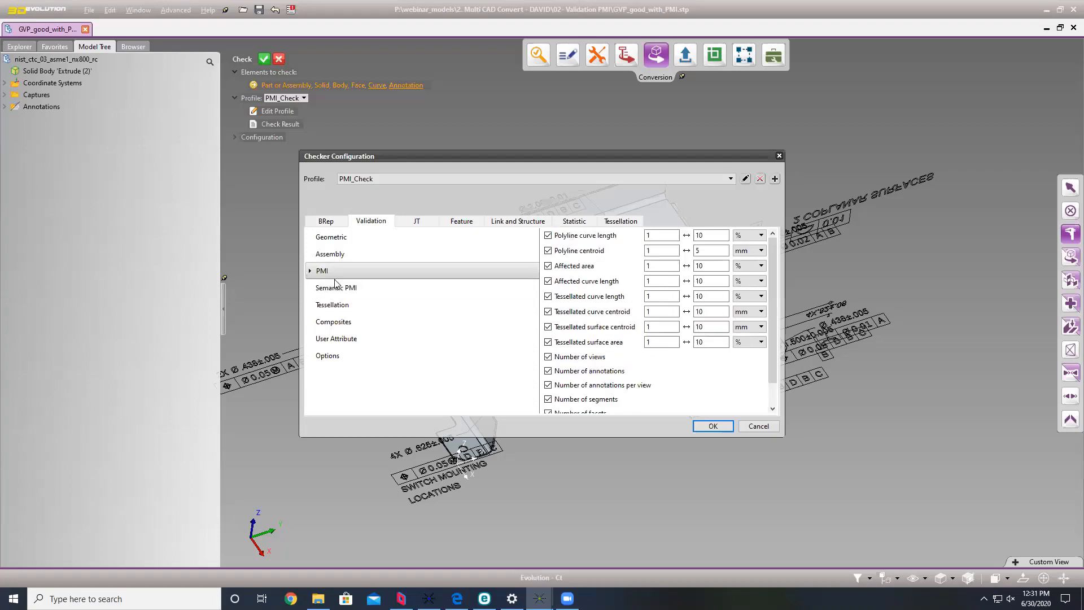
click(713, 425)
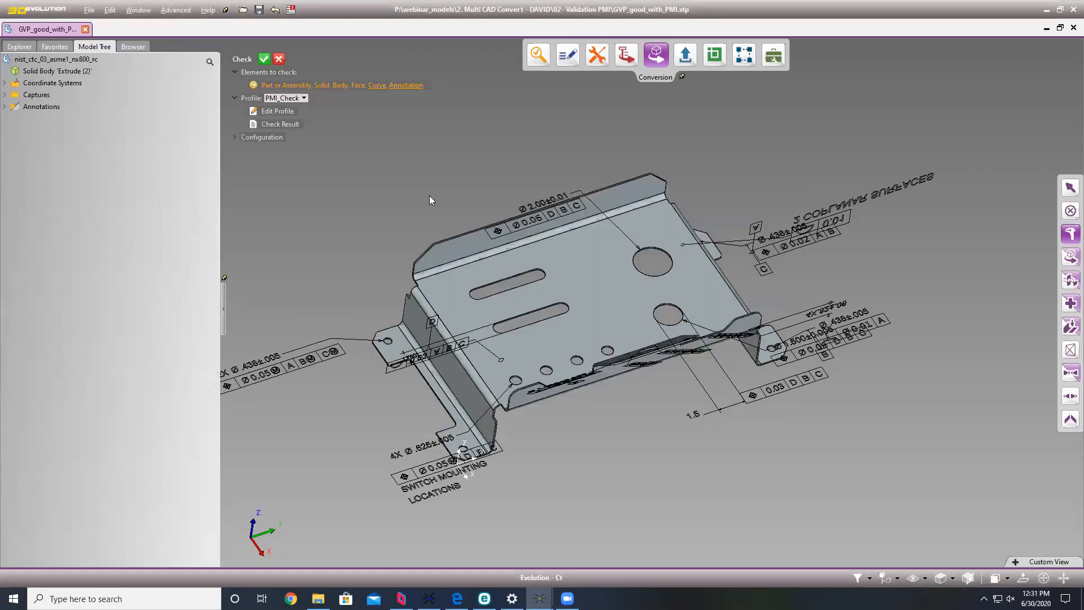
Run the check with the PMI_Check profile and open the validation report for GVP_good_with_PMI.
click(262, 58)
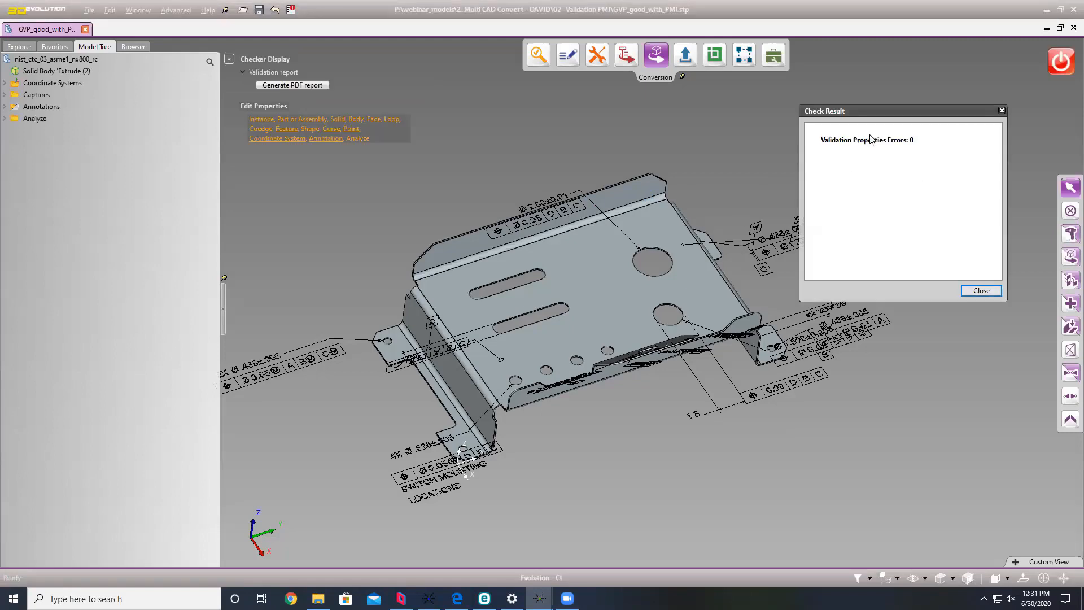
click(975, 290)
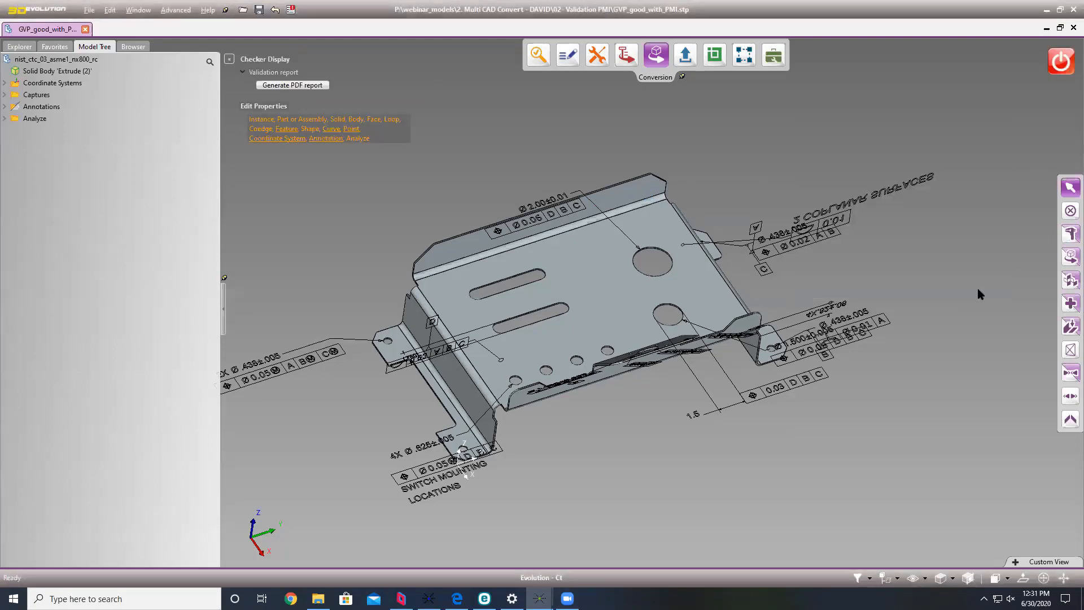
click(291, 9)
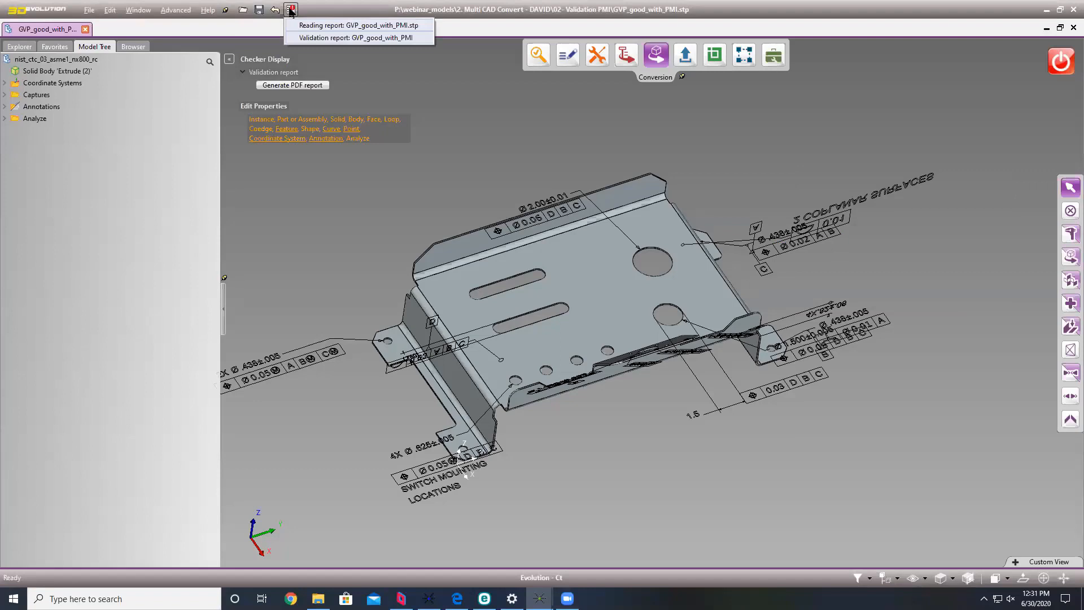
click(343, 37)
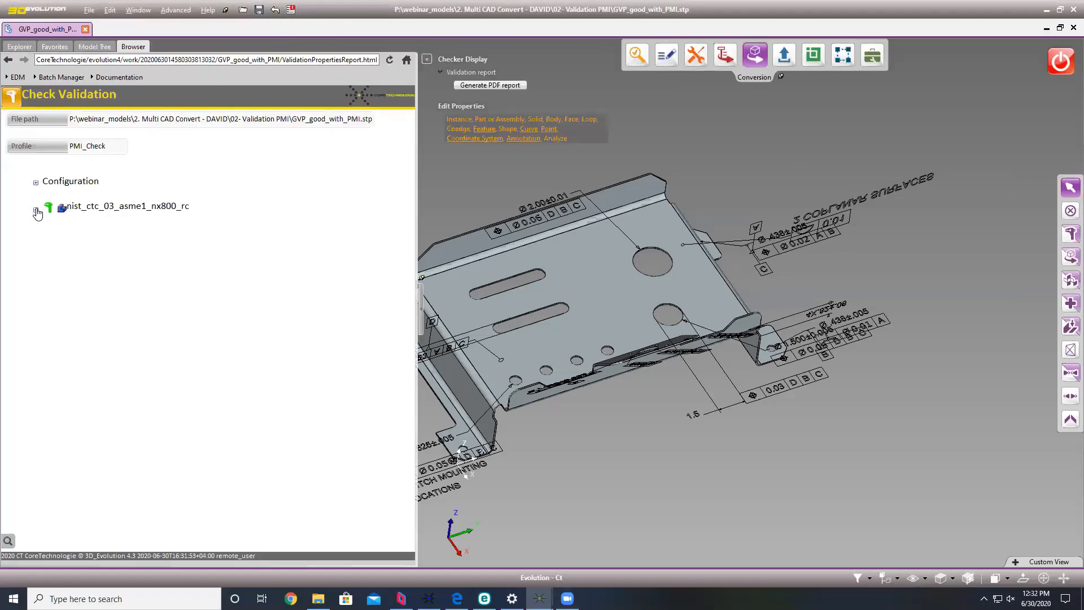
Expand the validation report's configuration and examine its PMI and Semantic PMI criteria.
click(36, 182)
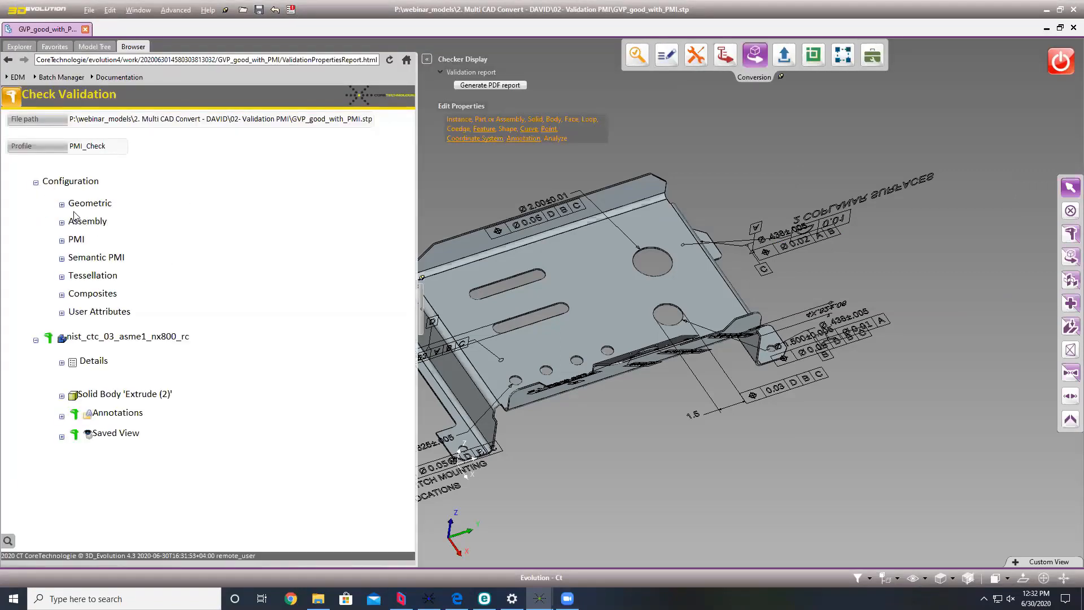
click(62, 242)
scroll(308, 333, down, 3)
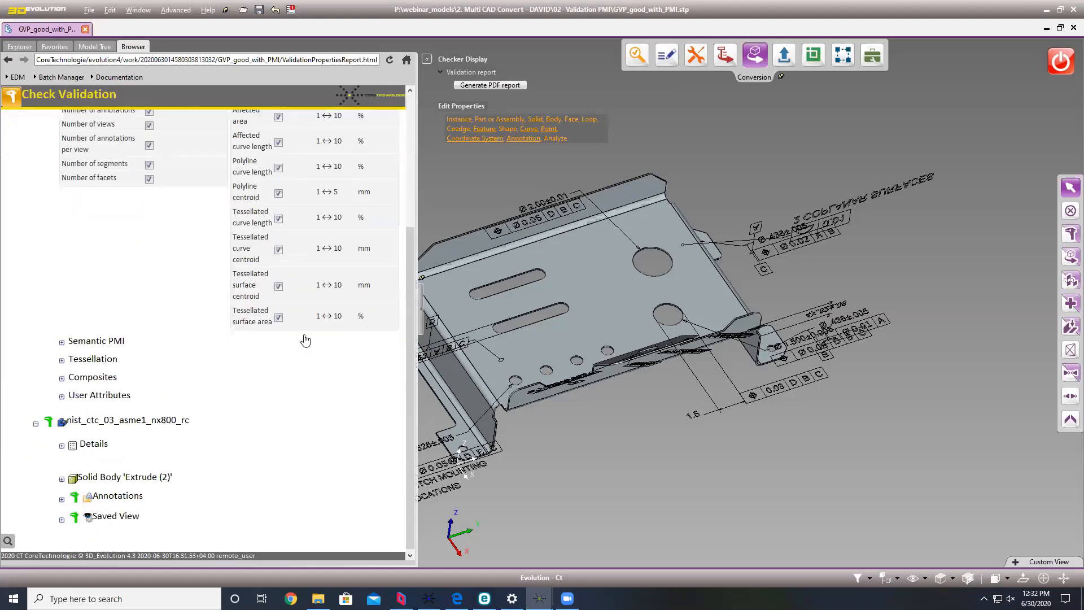
scroll(93, 251, up, 3)
scroll(90, 231, down, 2)
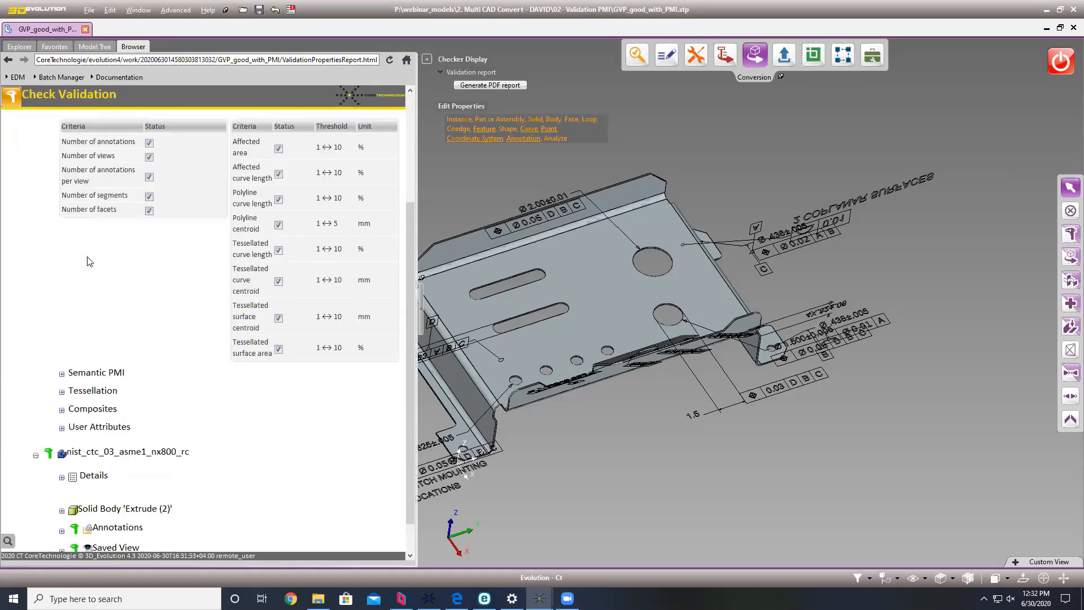
click(60, 373)
scroll(234, 371, down, 4)
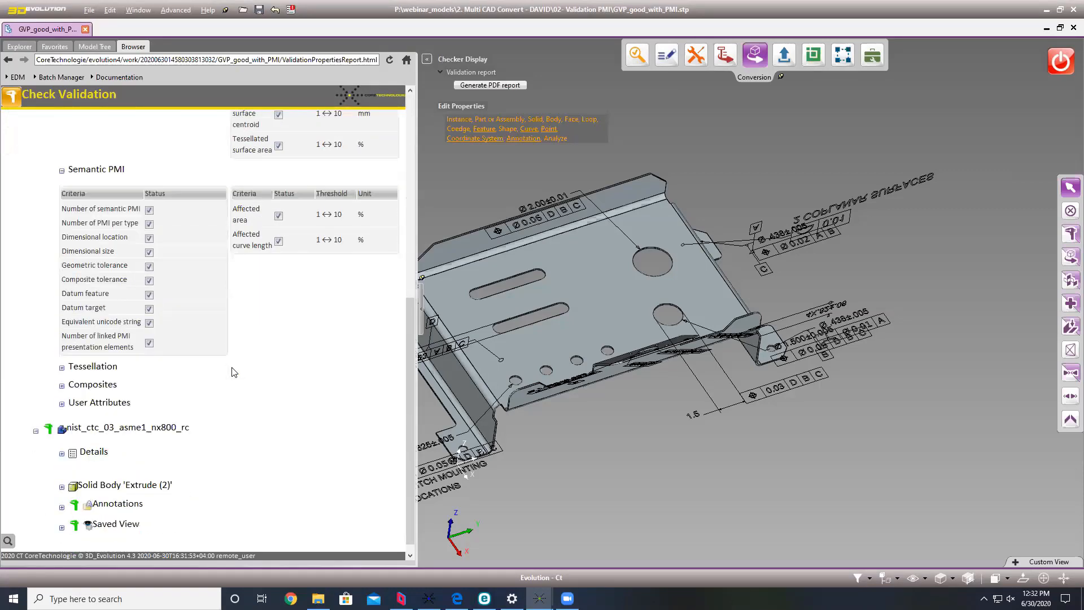
Examine the part's validation details and the annotation check for the MBD_0 saved view in the report.
click(62, 447)
scroll(274, 439, down, 1)
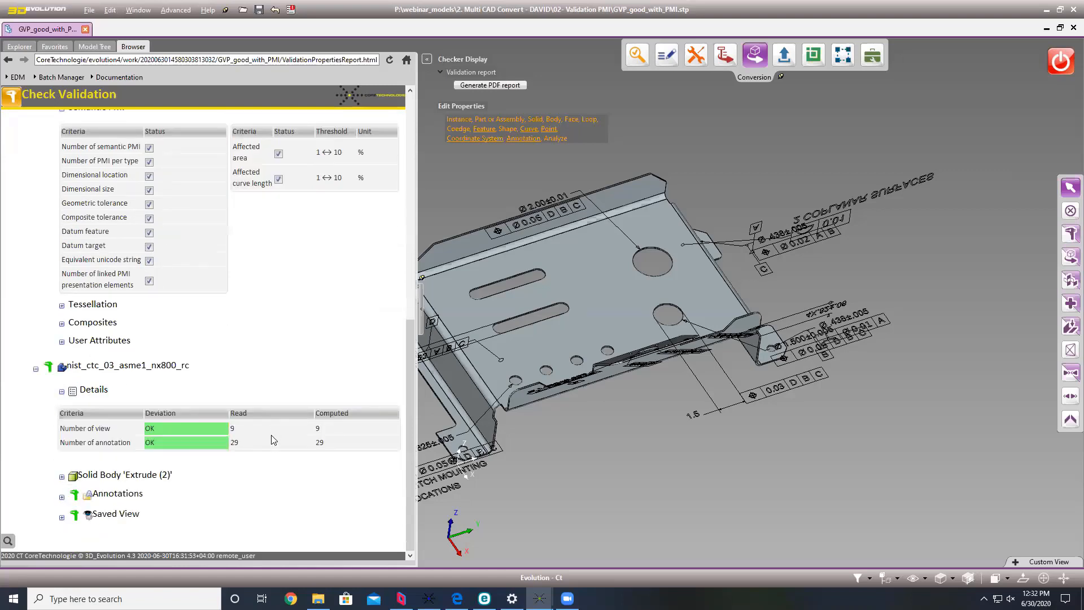
click(62, 517)
scroll(145, 406, down, 3)
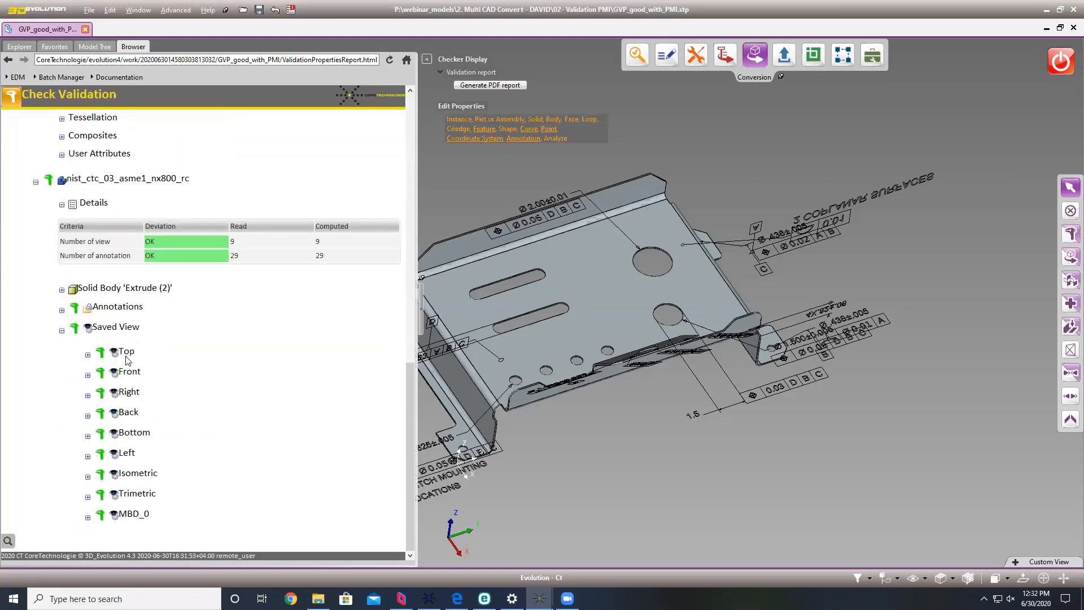
click(128, 518)
scroll(247, 463, down, 1)
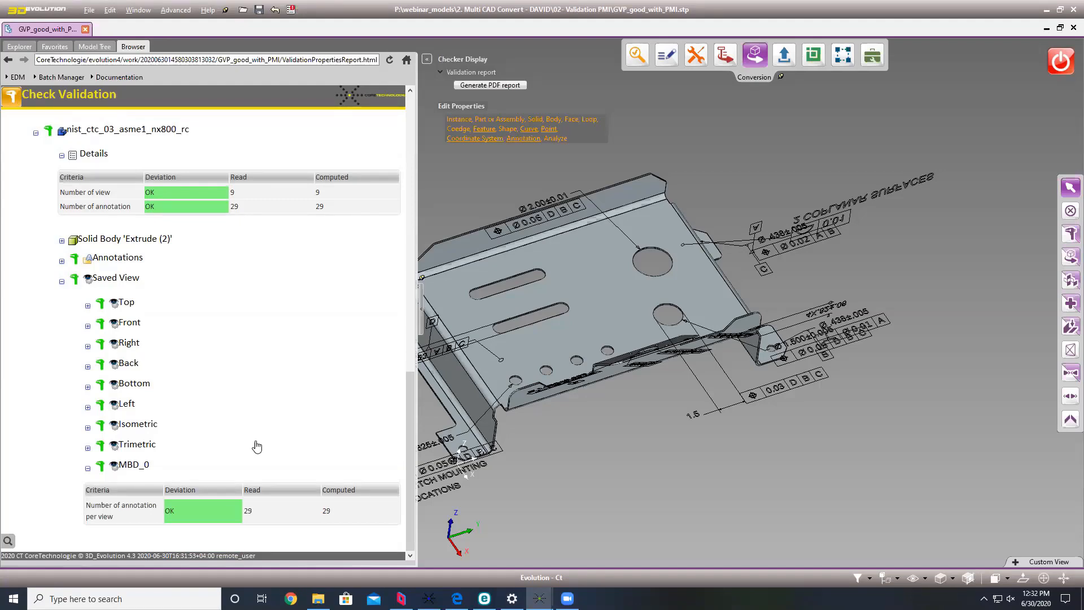
Inspect the bracket's PMI annotations in the model, including the tolerance frames around the small mounting tab.
scroll(1021, 348, down, 2)
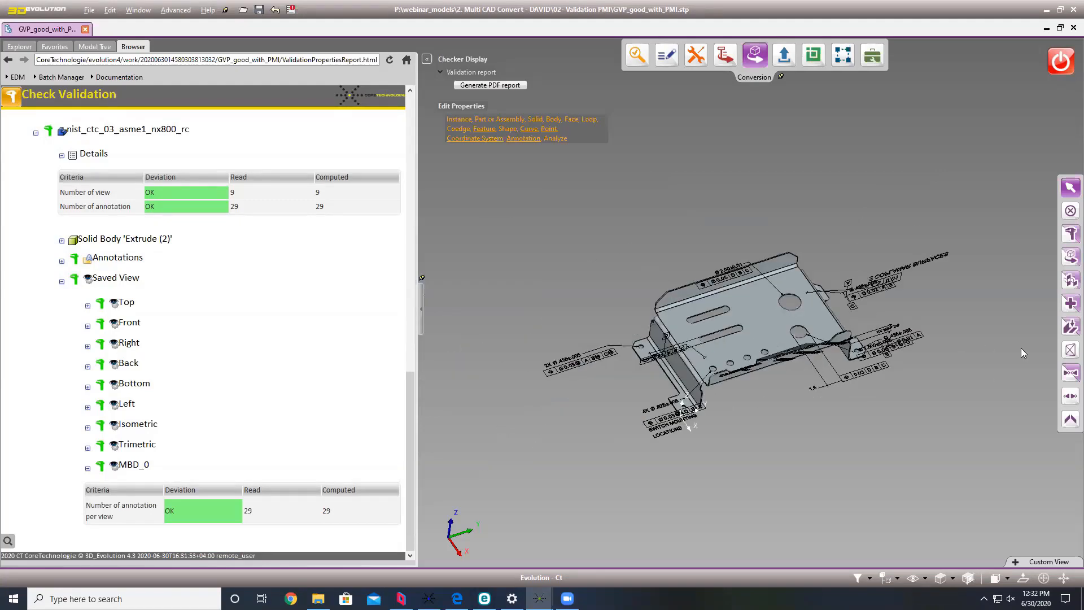
scroll(772, 387, up, 2)
middle_drag(680, 403, 728, 440)
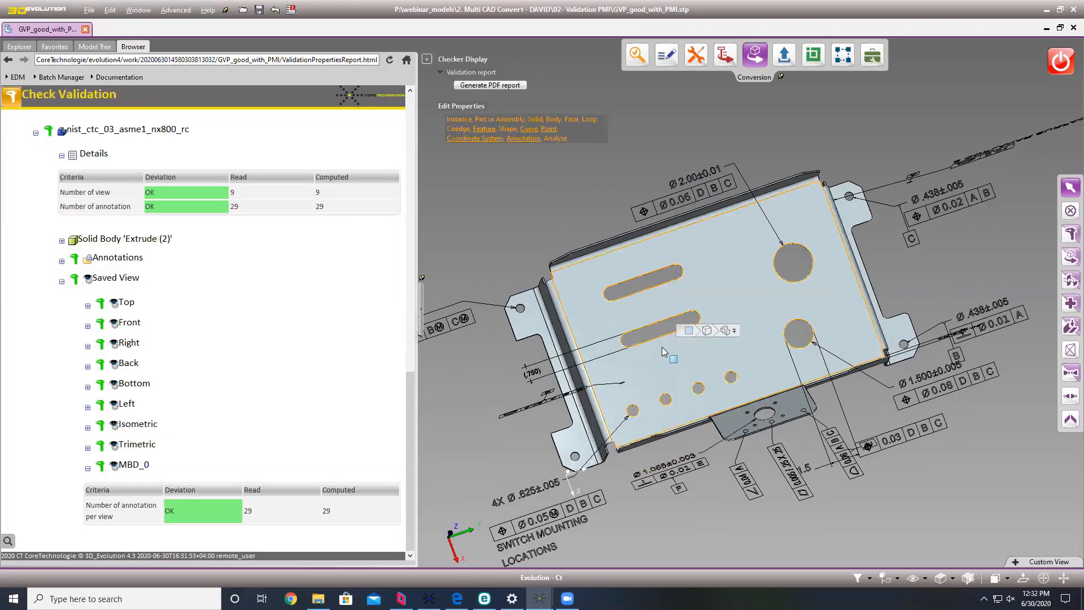
scroll(729, 444, down, 2)
scroll(731, 441, up, 5)
scroll(717, 412, up, 3)
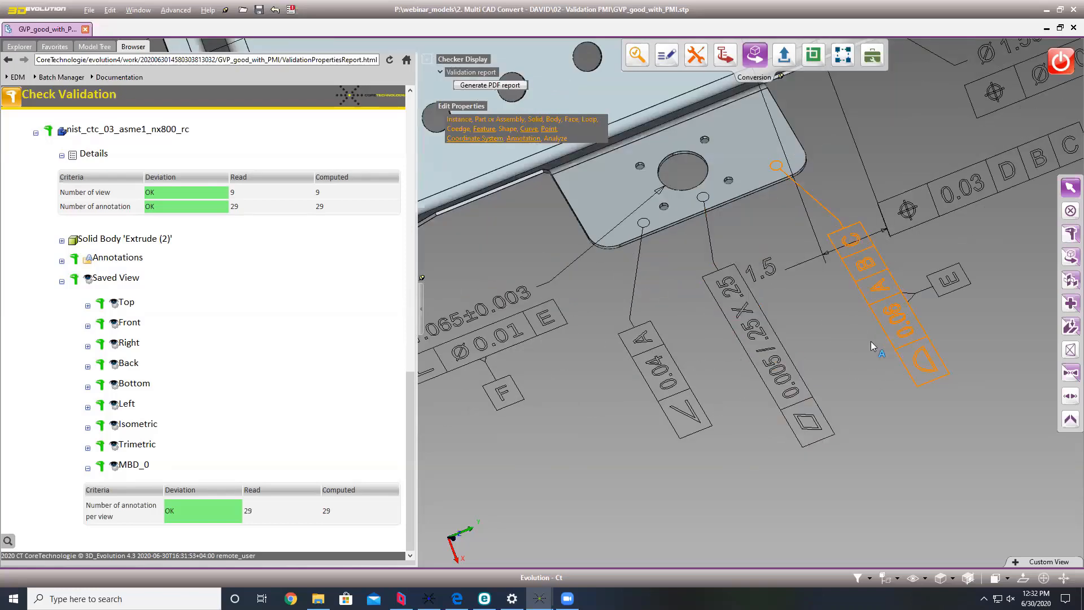
scroll(871, 341, down, 5)
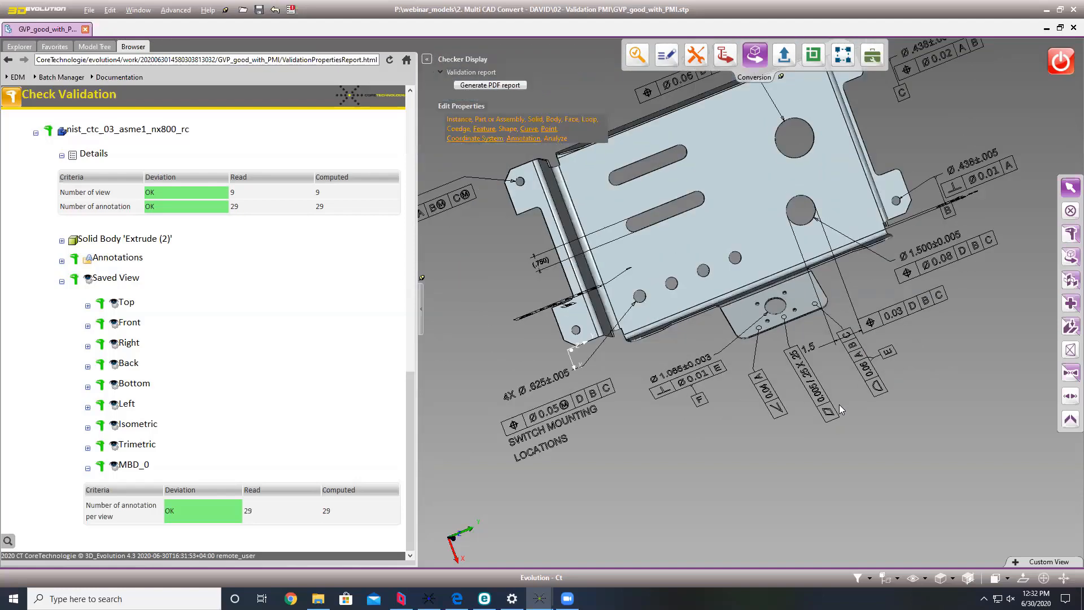
Browse the model's saved custom views and display the MBD_0 view with its annotations.
click(1040, 560)
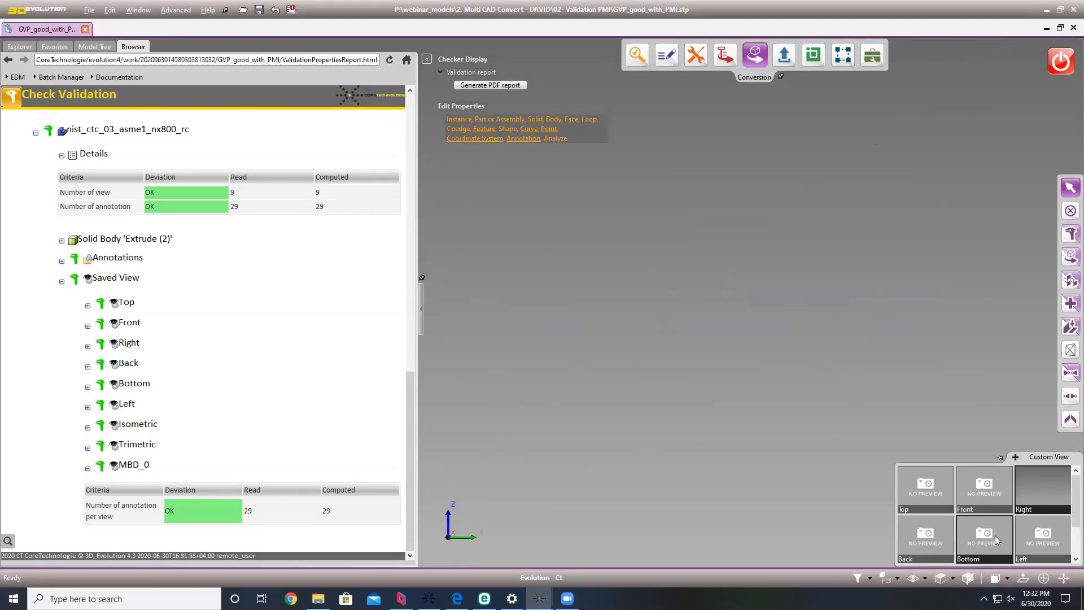
click(985, 537)
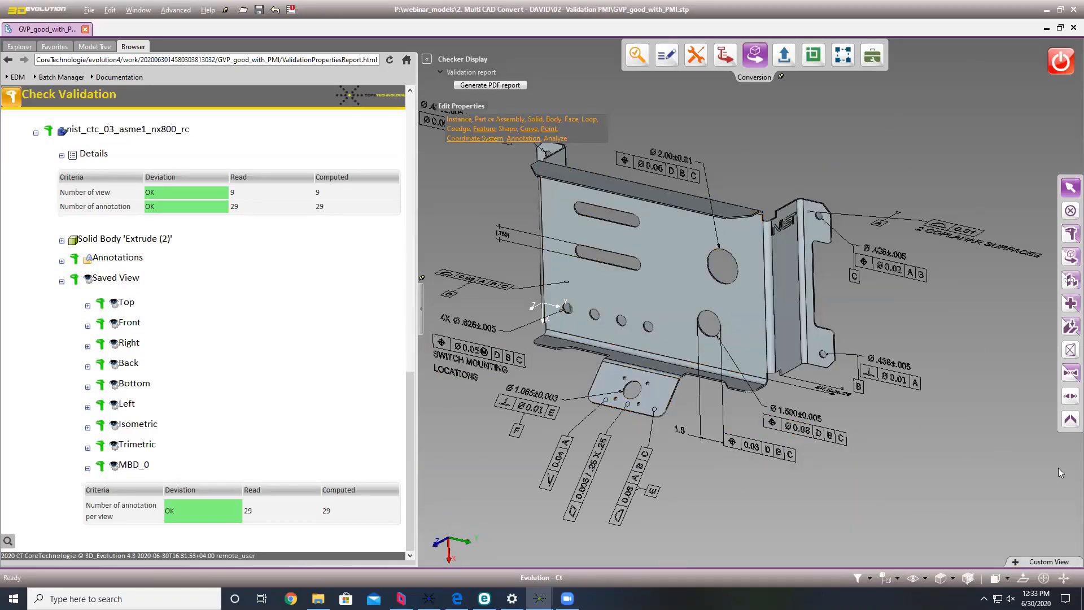
mouse_move(1046, 562)
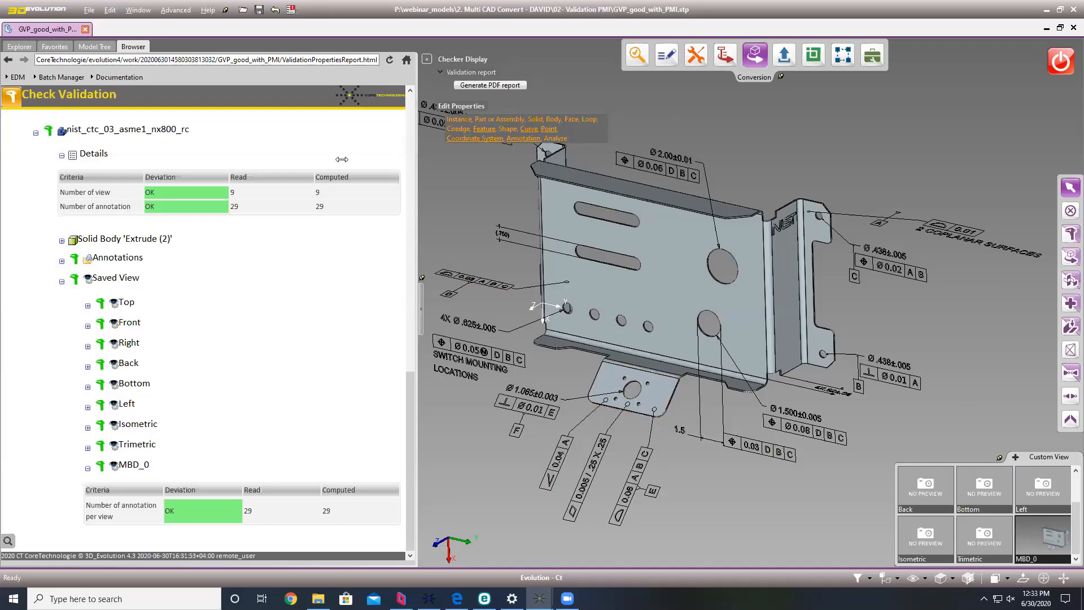
Start the PDF export of the validation report, then open GVP_good_with_PMI_[ValidationProperties].pdf from the 02- Validation PMI folder in File Explorer.
drag(341, 160, 287, 164)
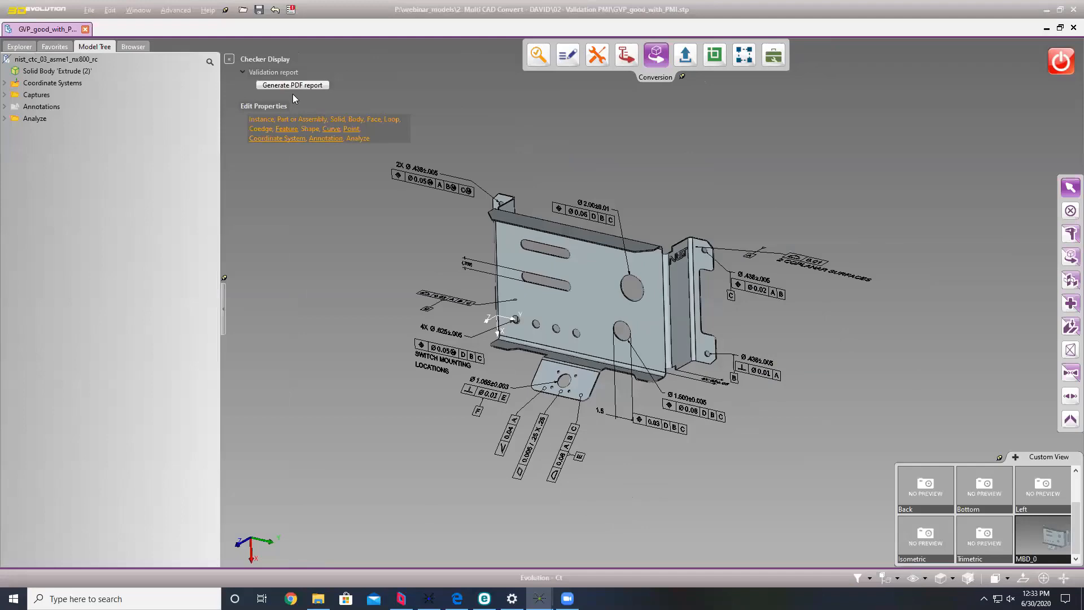
click(292, 86)
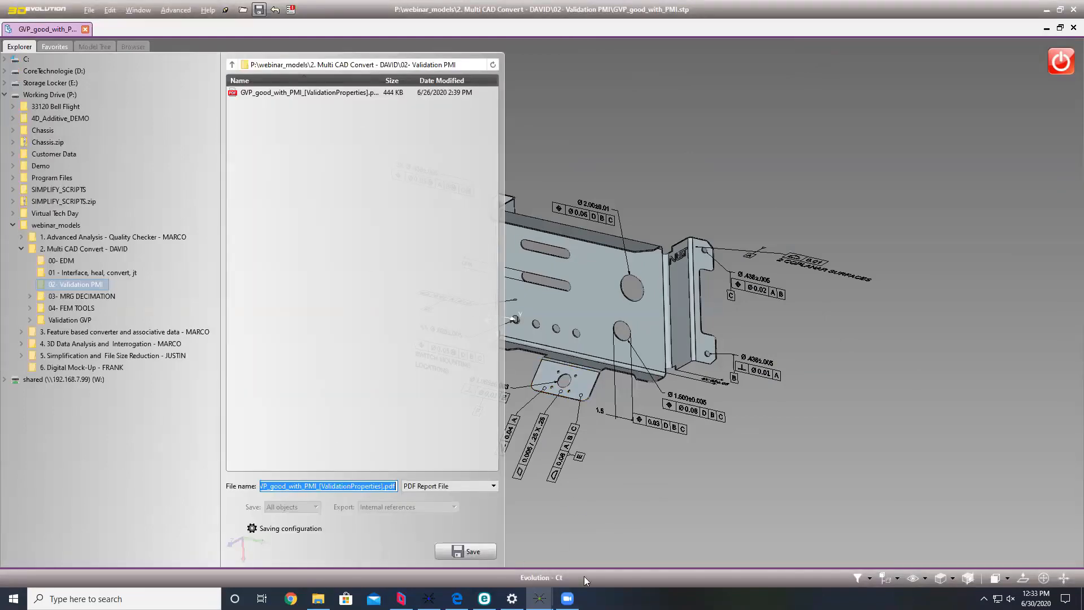
click(318, 598)
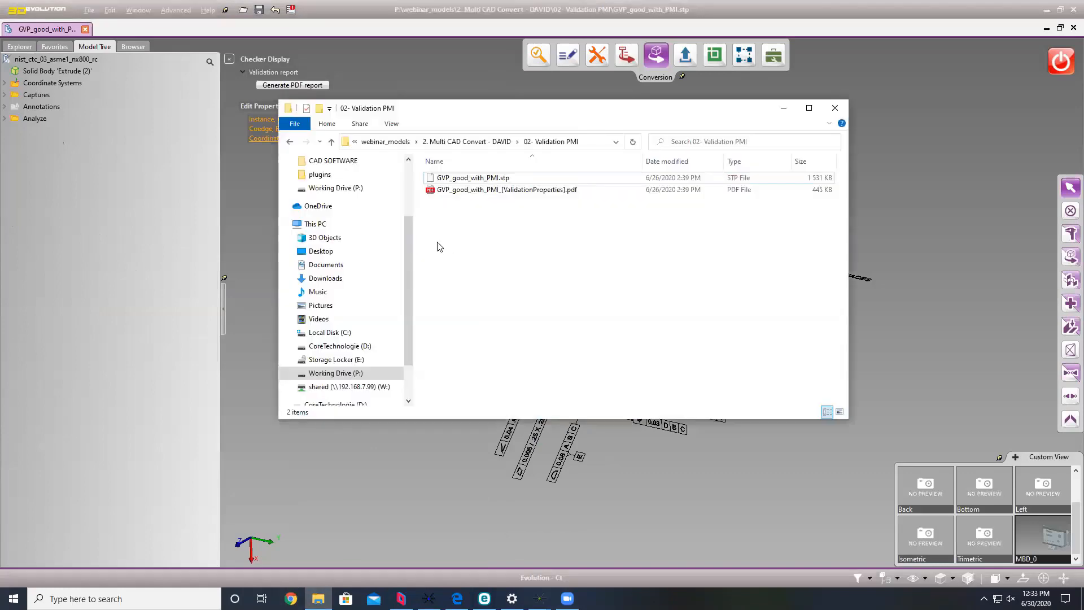
double_click(471, 190)
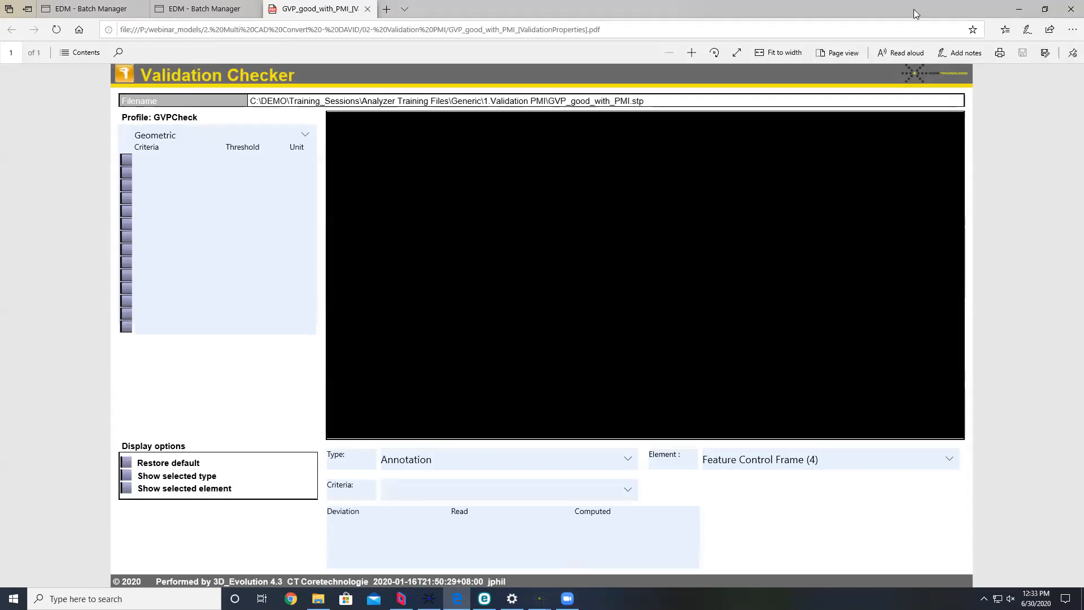
Reopen the validation report PDF in Adobe Acrobat Reader DC and enable its 3D content.
click(1019, 8)
right_click(493, 194)
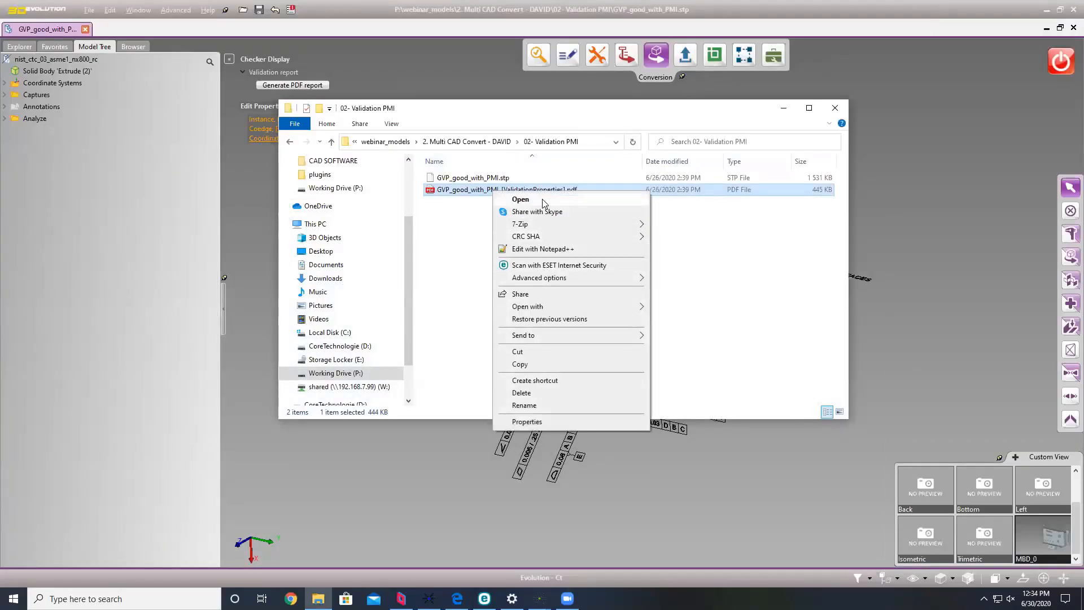
mouse_move(551, 305)
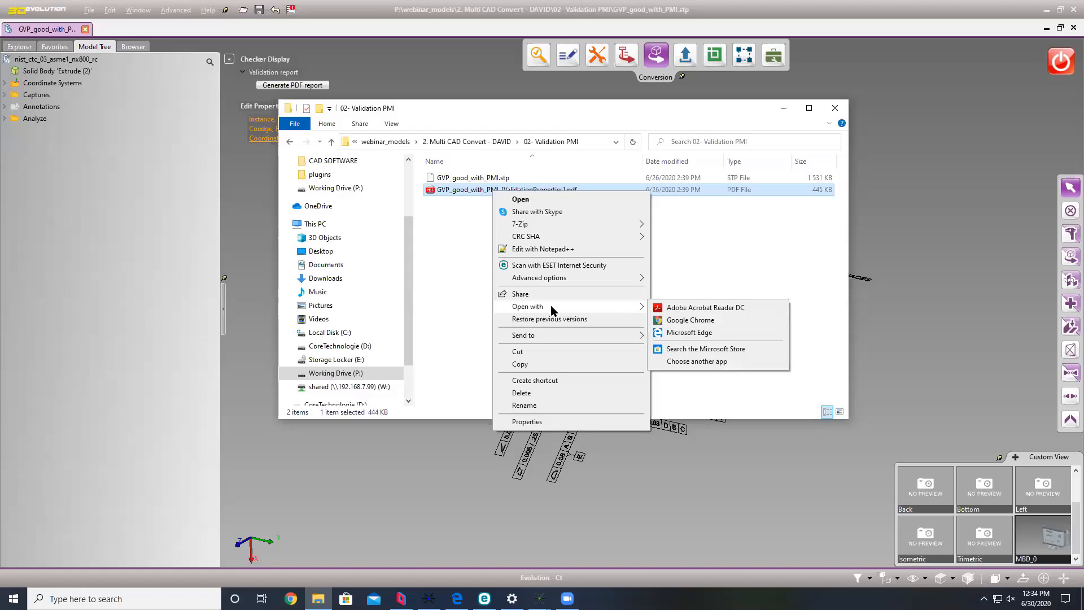
click(696, 310)
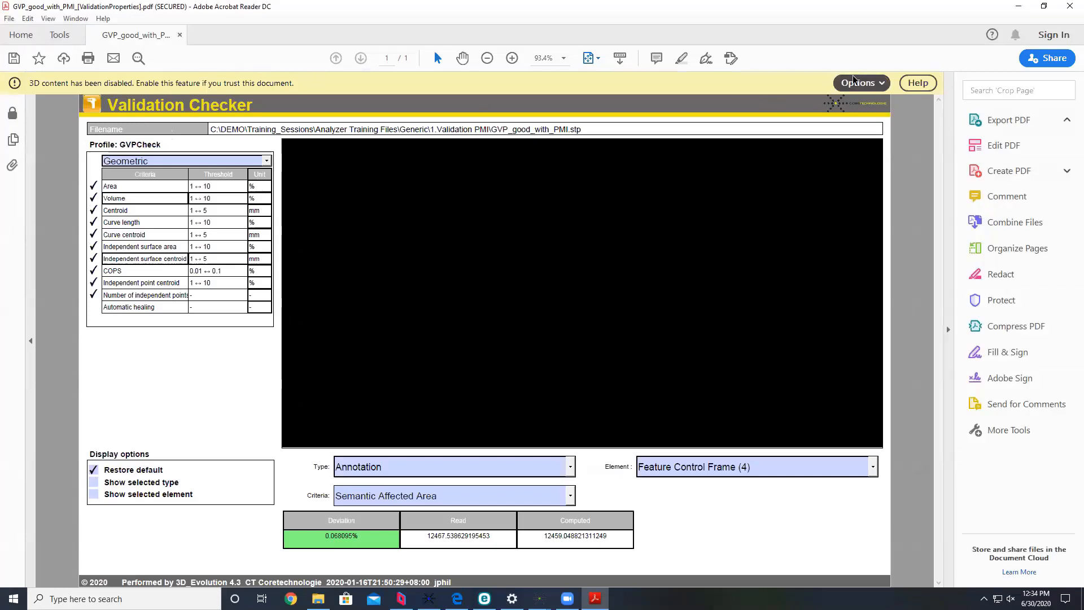
click(870, 88)
click(884, 106)
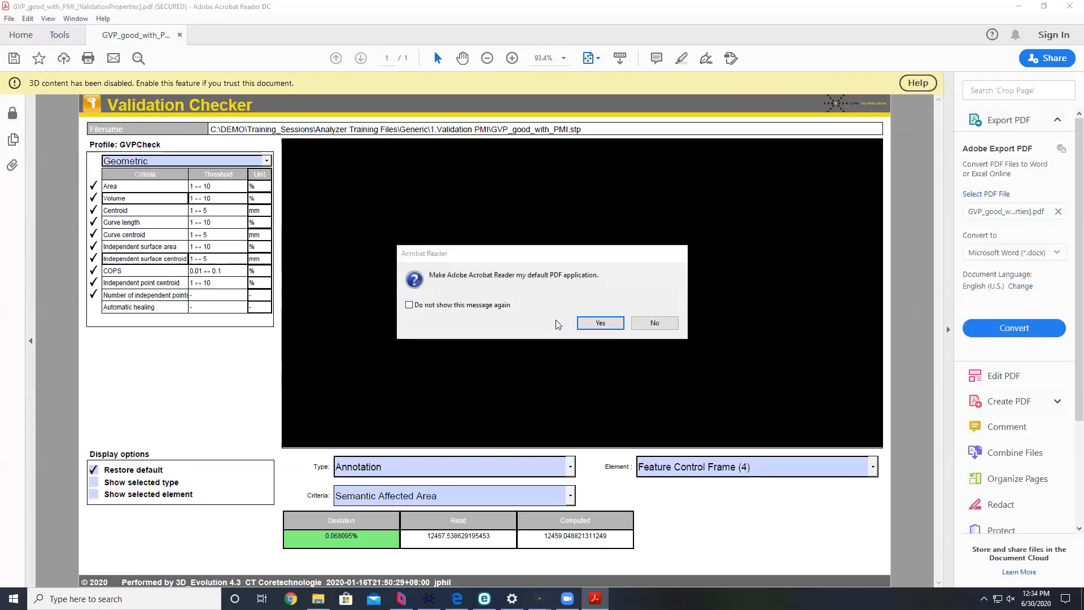
Try to make Acrobat Reader the default PDF application, close the related browser pages and return to the report in Acrobat Reader.
click(596, 324)
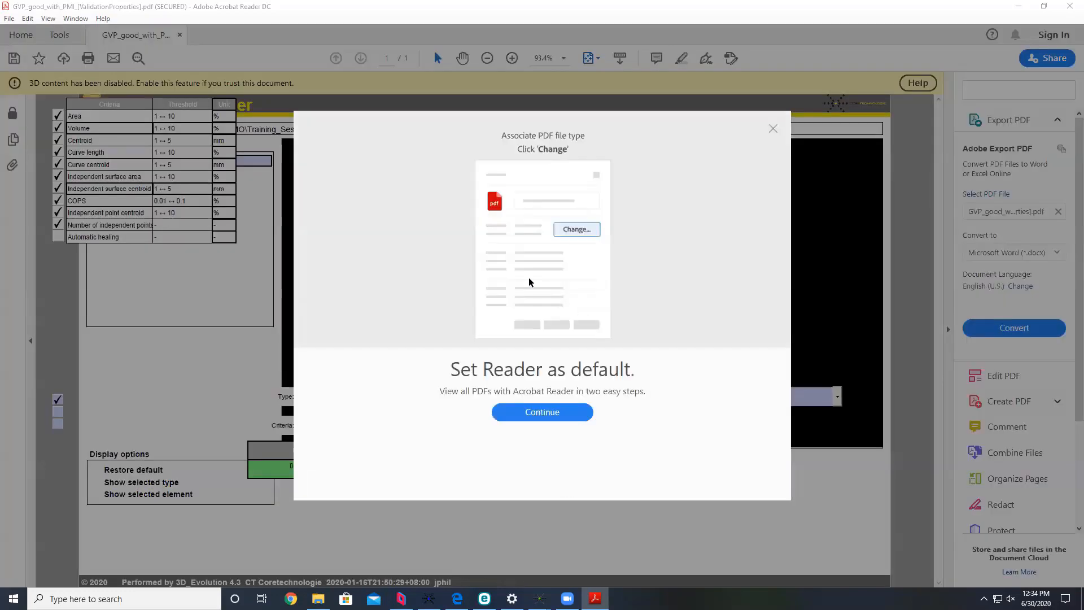
click(552, 411)
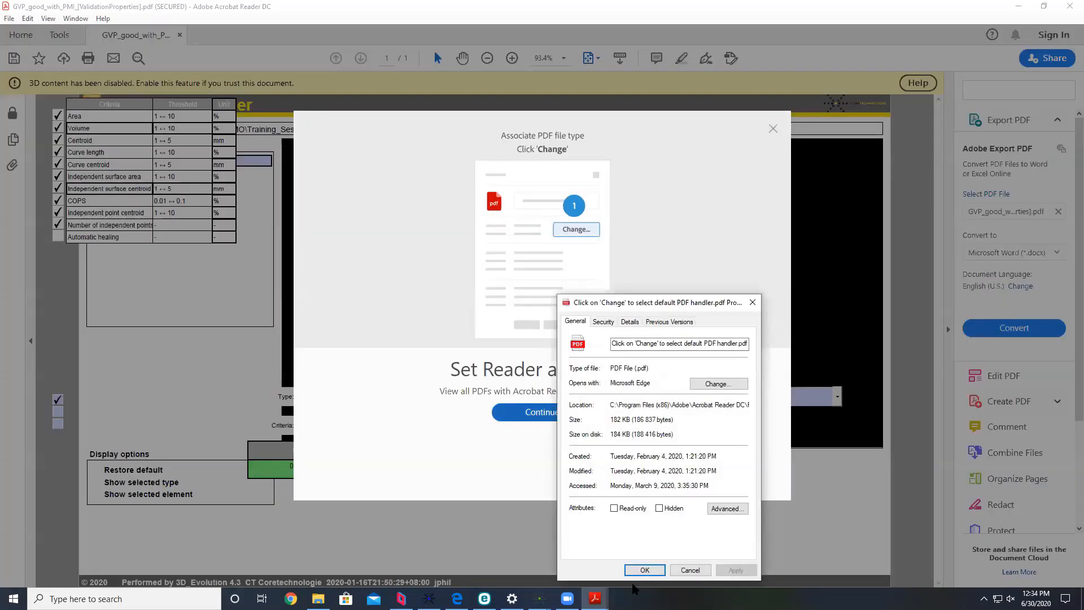
click(644, 570)
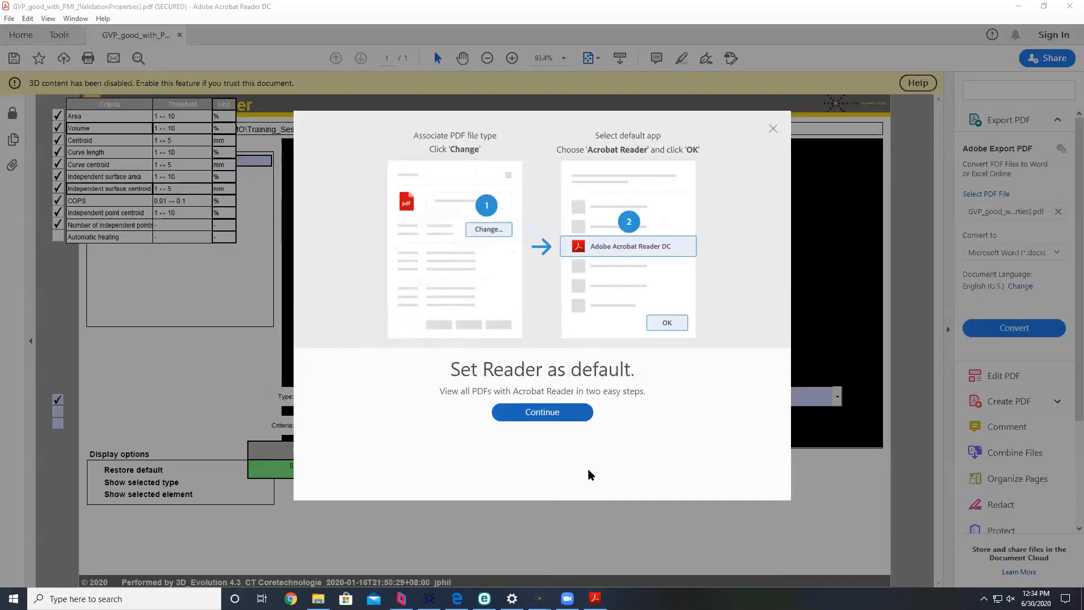
click(553, 412)
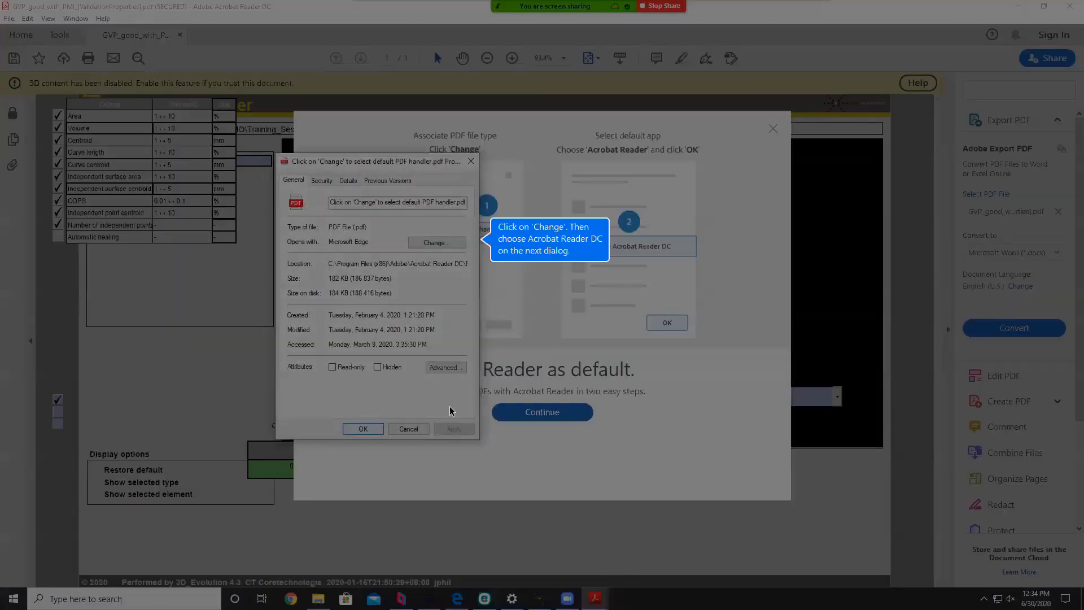
click(362, 429)
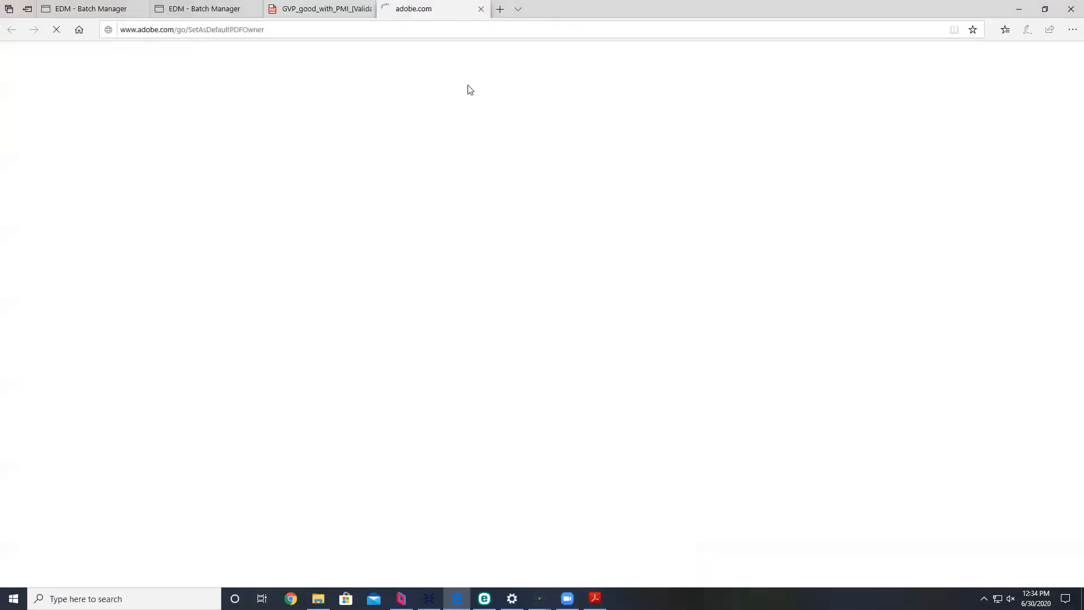
key(ctrl+w)
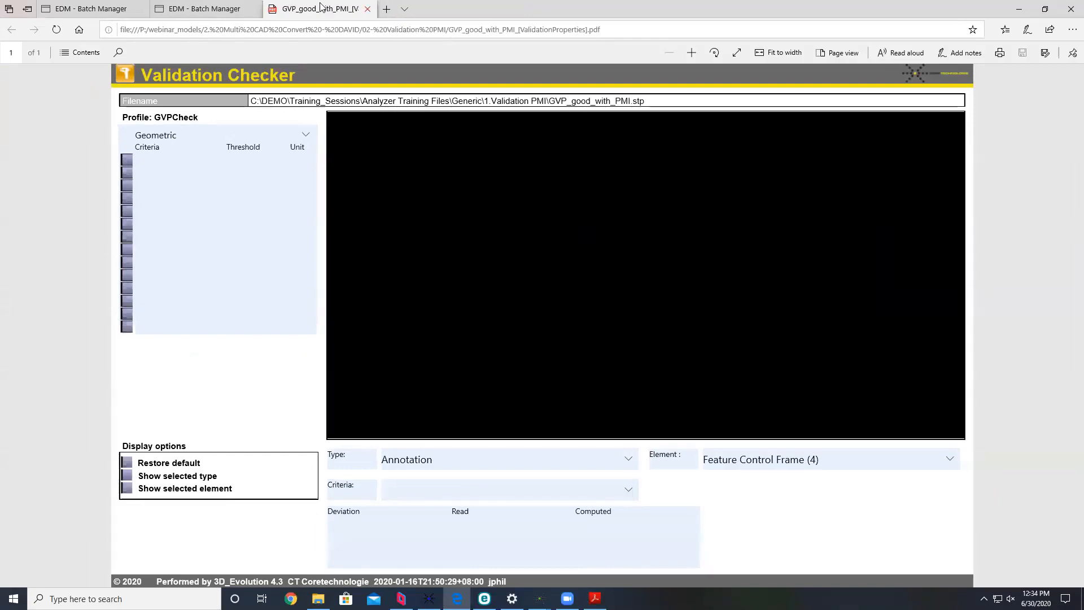
key(ctrl+w)
key(alt+Tab)
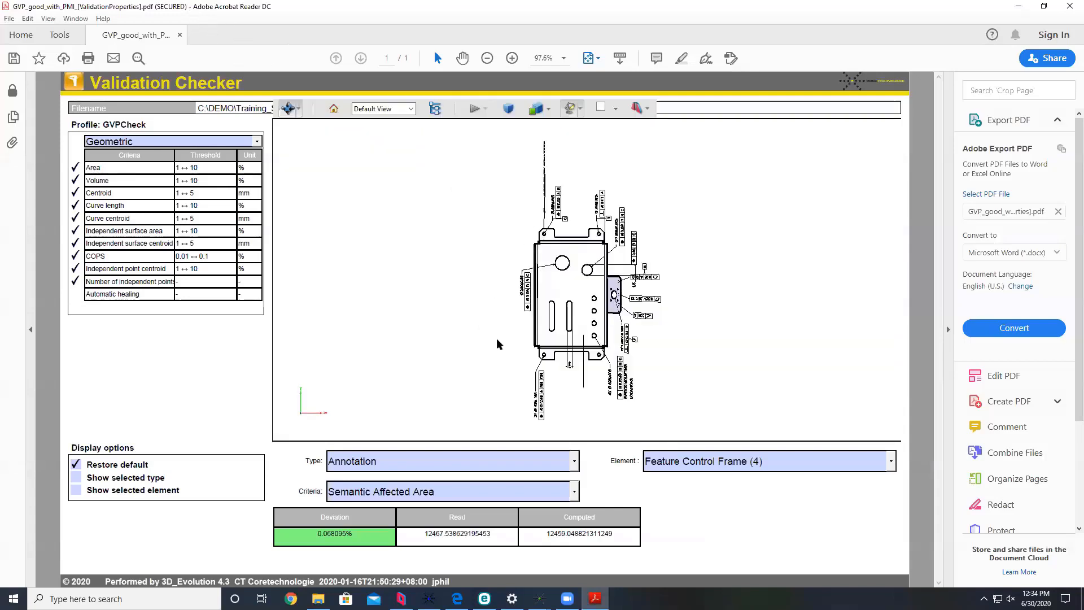
Rotate and enlarge the report's embedded 3D bracket to inspect its PMI annotations.
drag(496, 338, 424, 405)
scroll(481, 370, down, 2)
scroll(494, 360, up, 5)
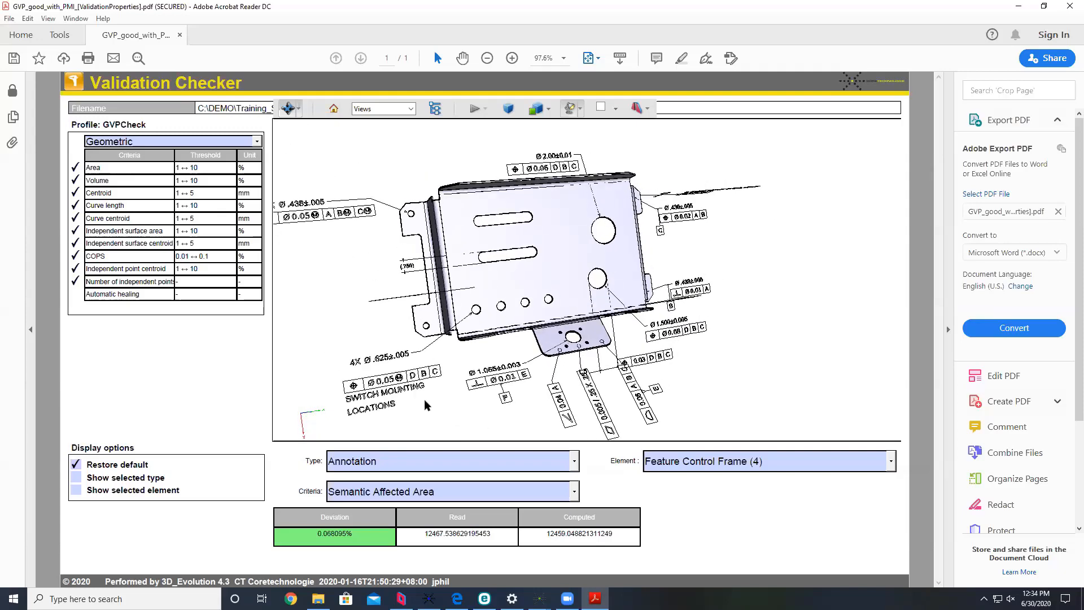
Set the report's result type to Capture and review its available elements and the GVPCheck profile categories.
click(574, 461)
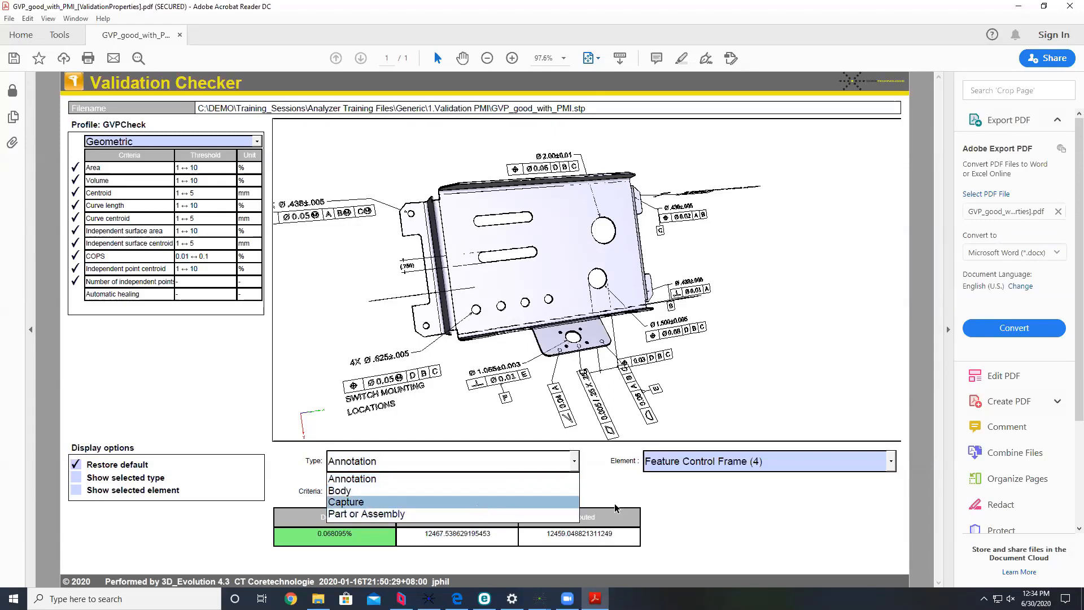
click(517, 502)
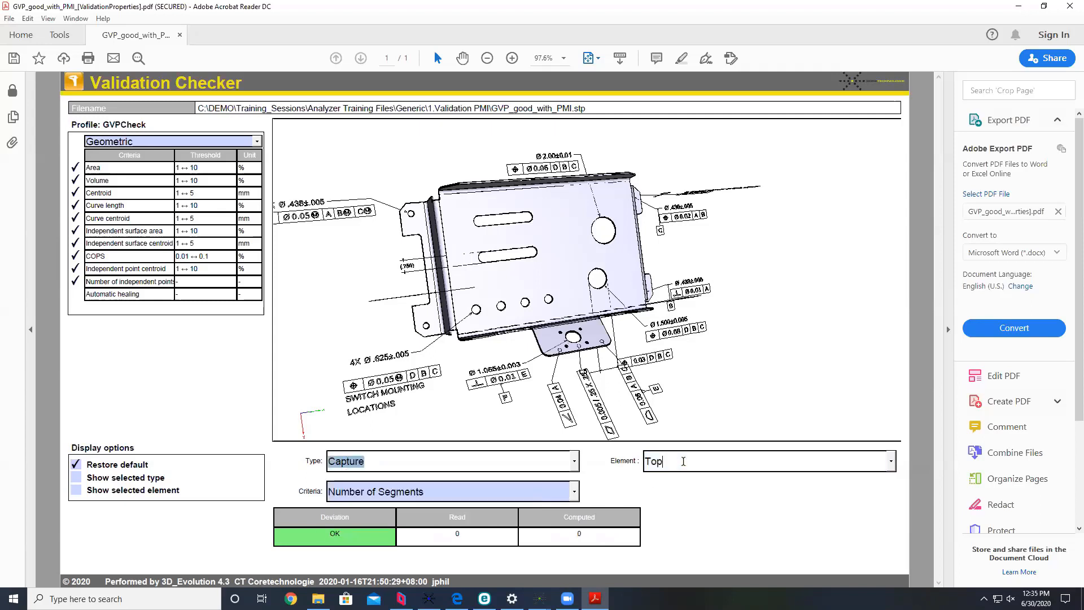
click(891, 461)
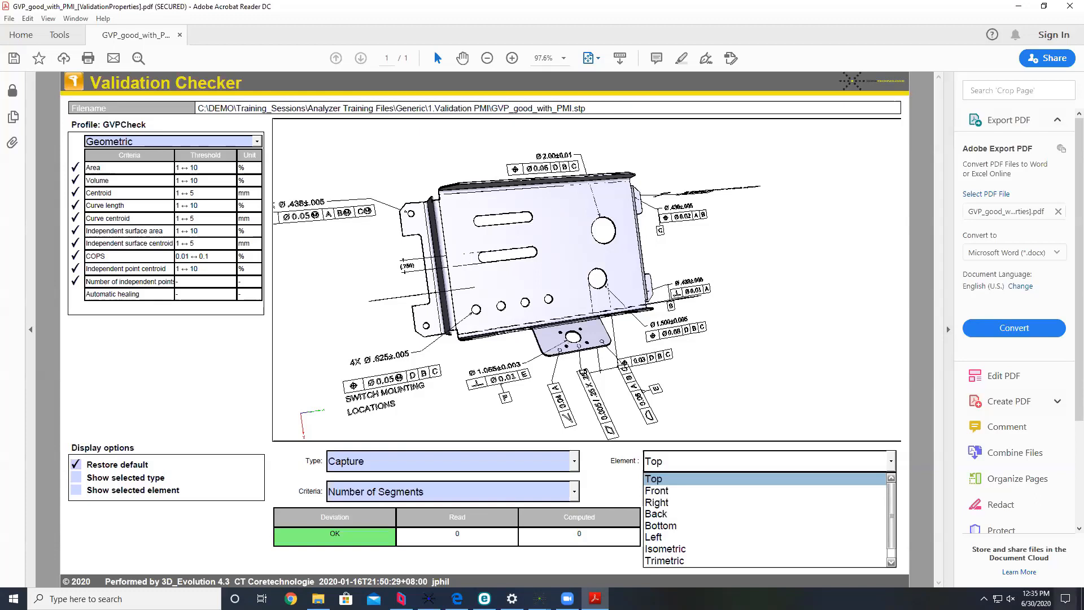
click(257, 142)
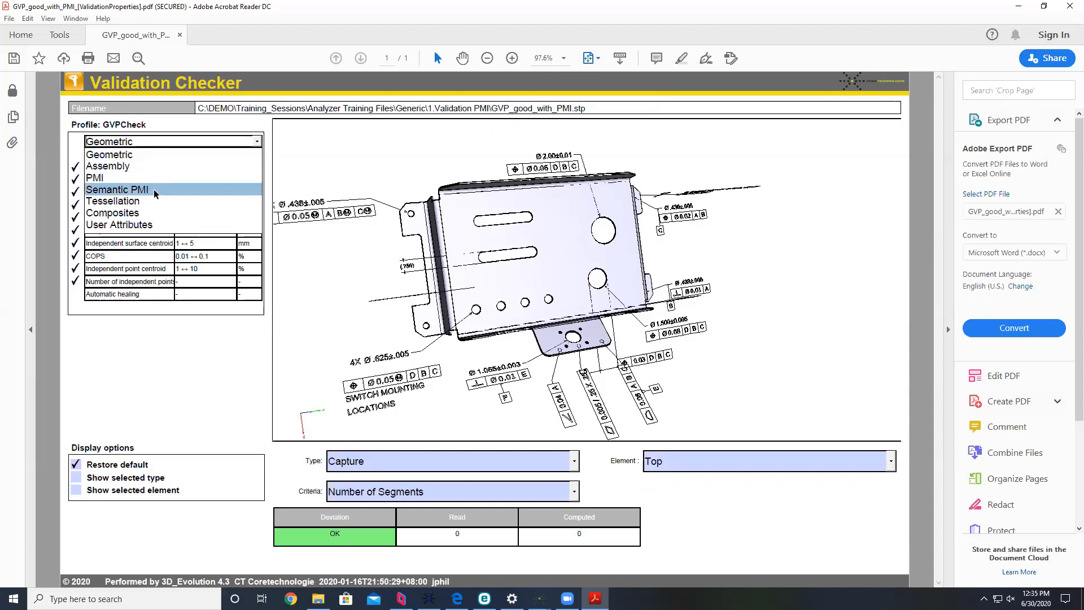
click(188, 383)
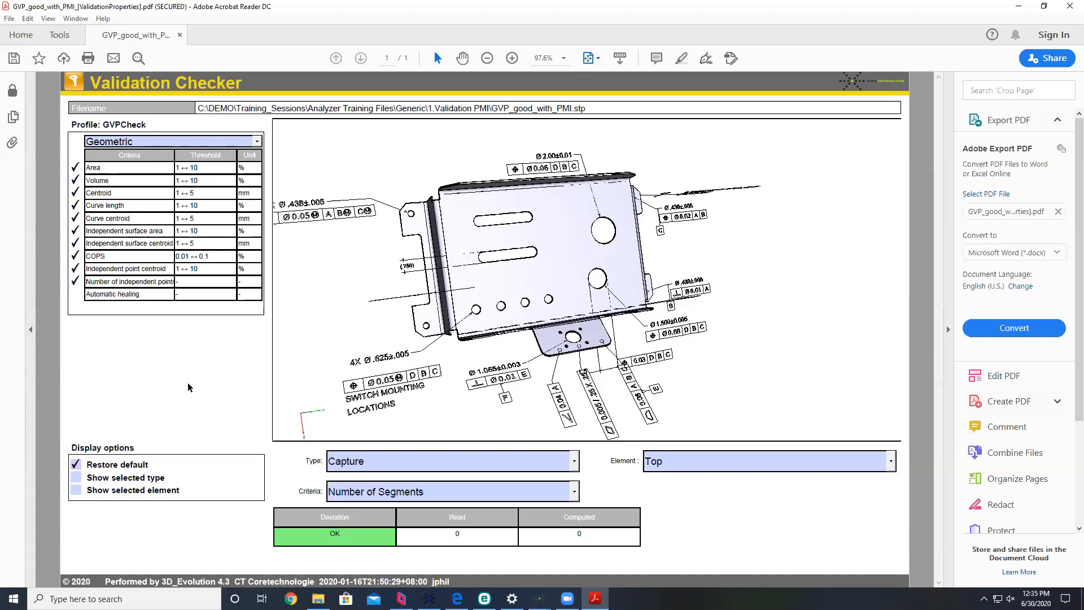
Select the MBD_0 capture in the report to show its Number of Segments result.
mouse_move(566, 345)
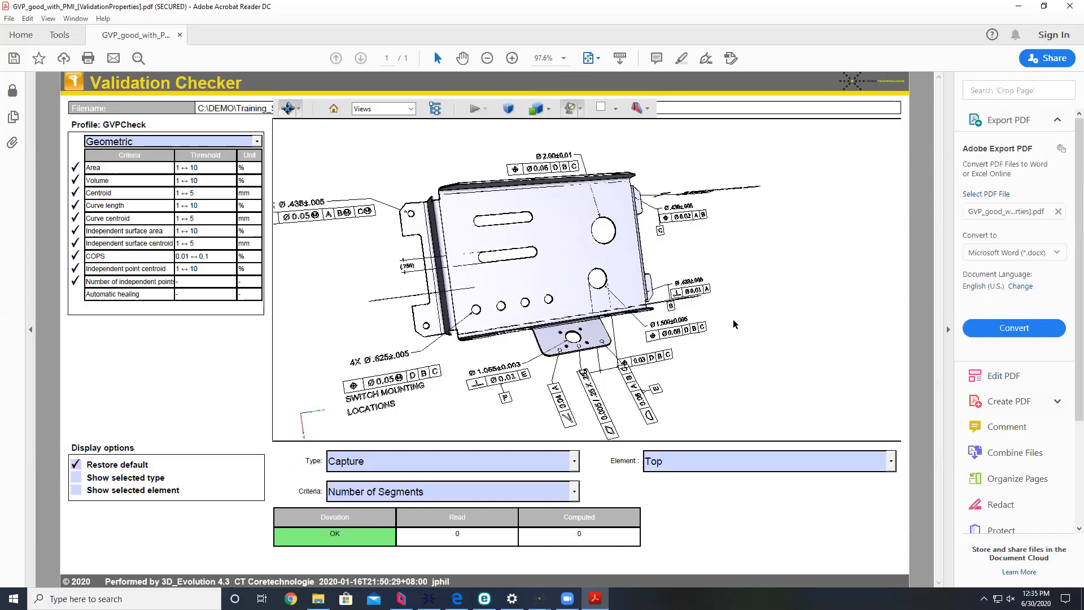
scroll(777, 263, up, 1)
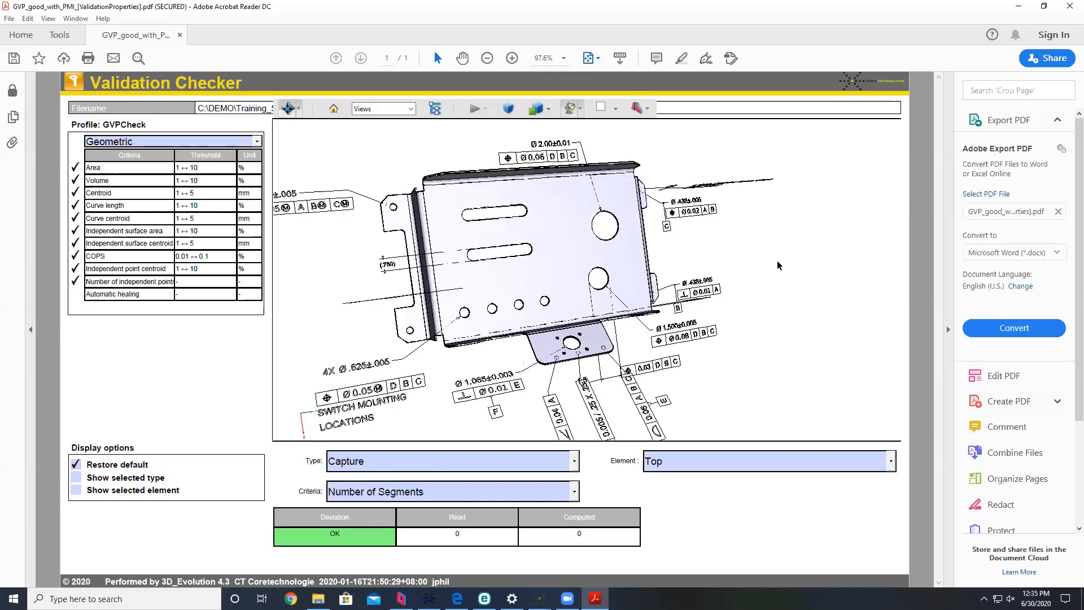
scroll(643, 281, down, 2)
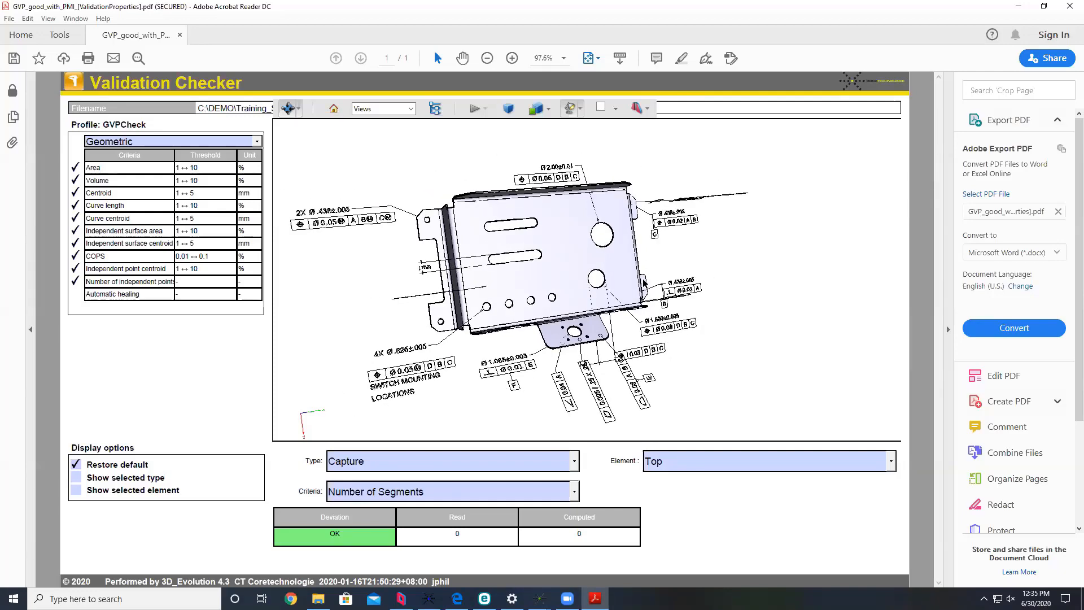
scroll(643, 281, down, 1)
click(889, 464)
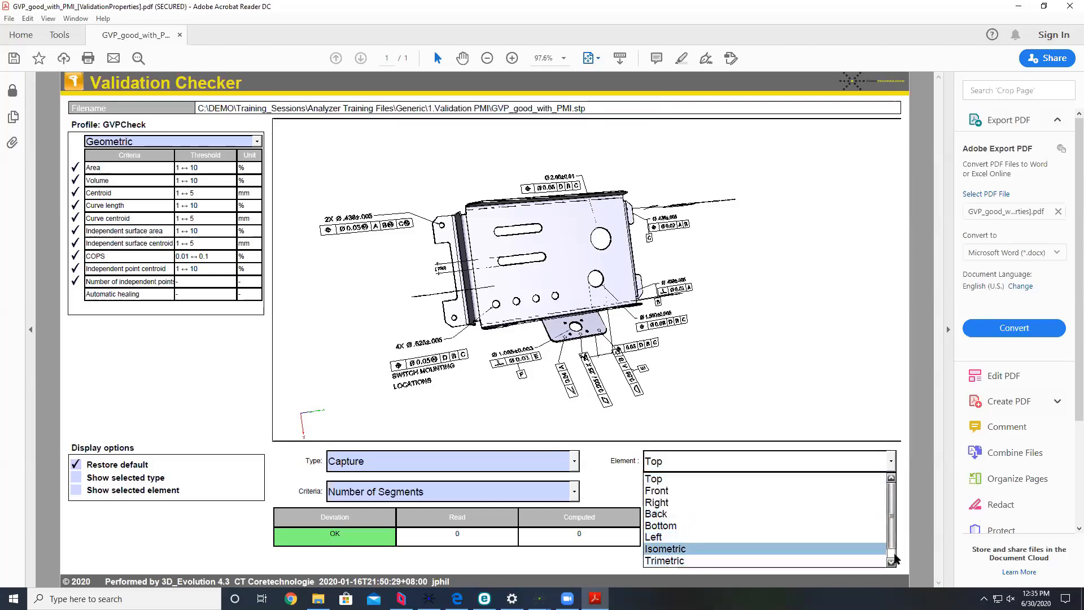
click(891, 562)
click(749, 560)
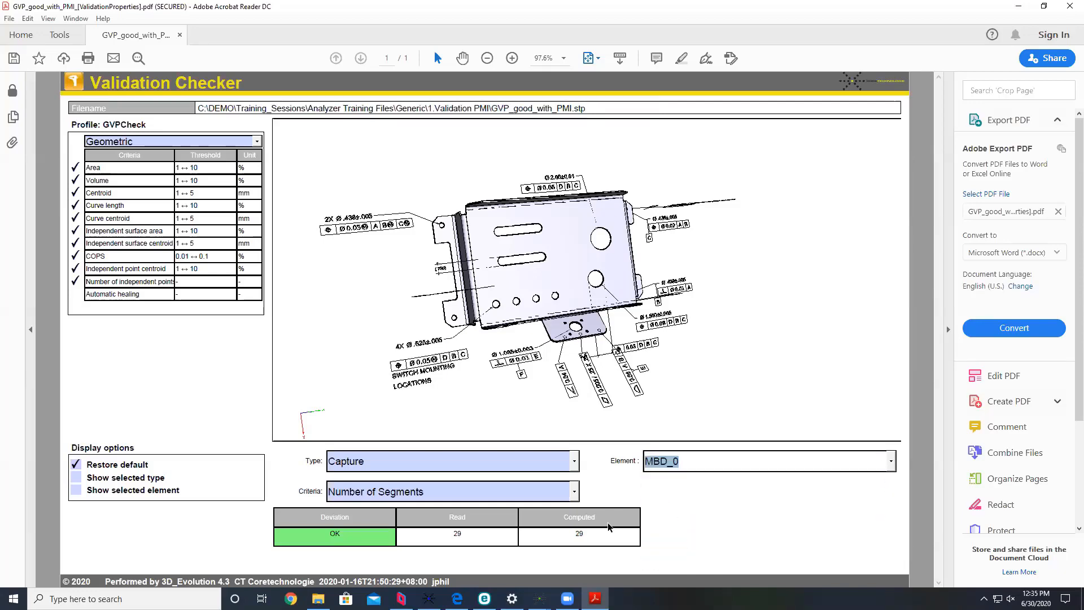
click(12, 119)
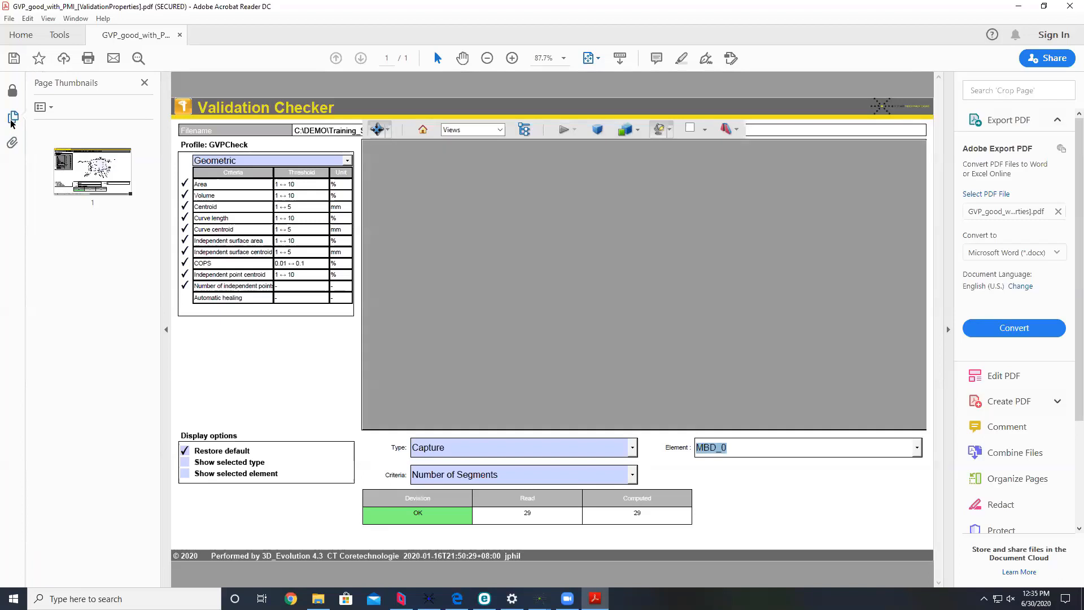
click(51, 109)
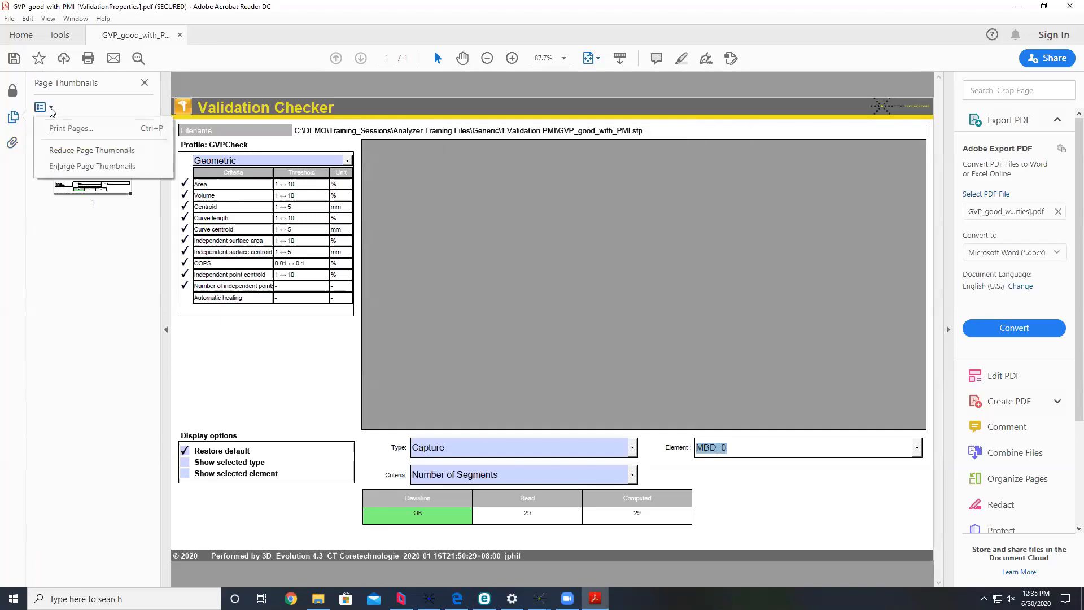
click(50, 108)
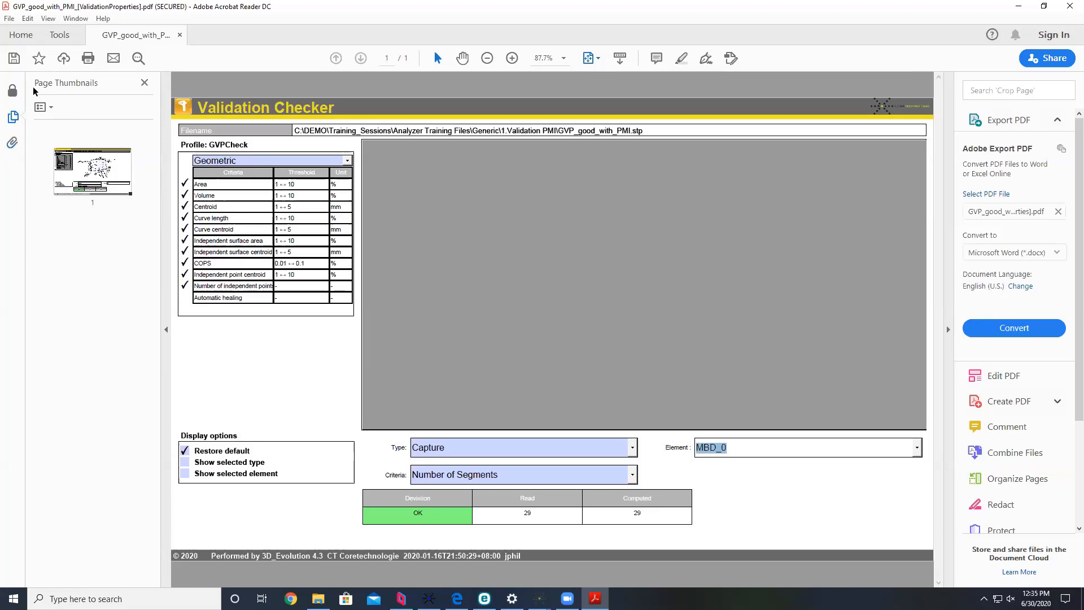
click(166, 330)
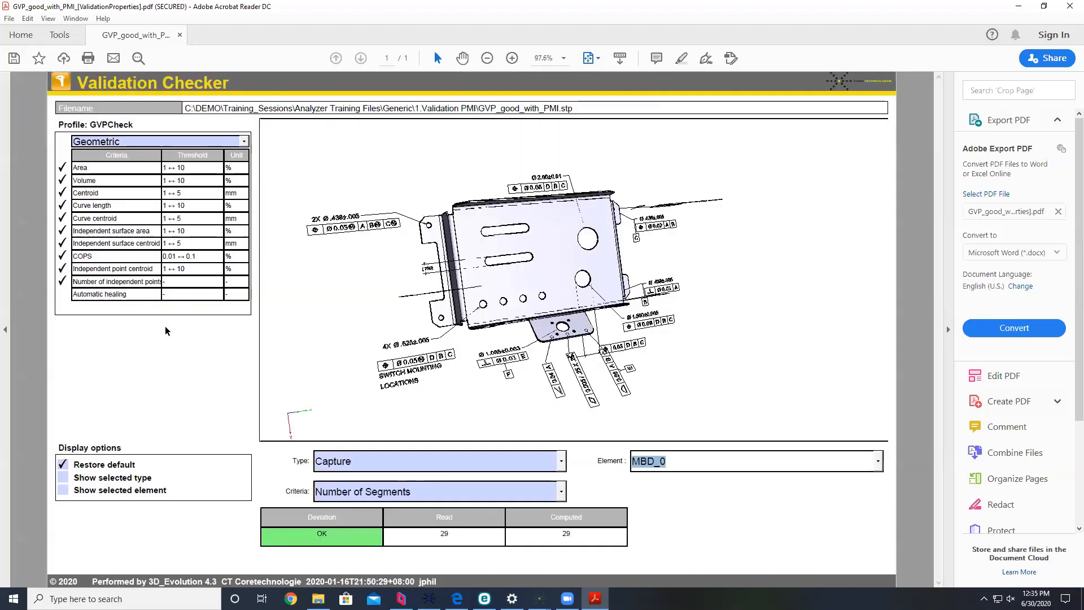
Close the PDF report without saving changes and open the Validation GVP folder in File Explorer.
mouse_move(367, 168)
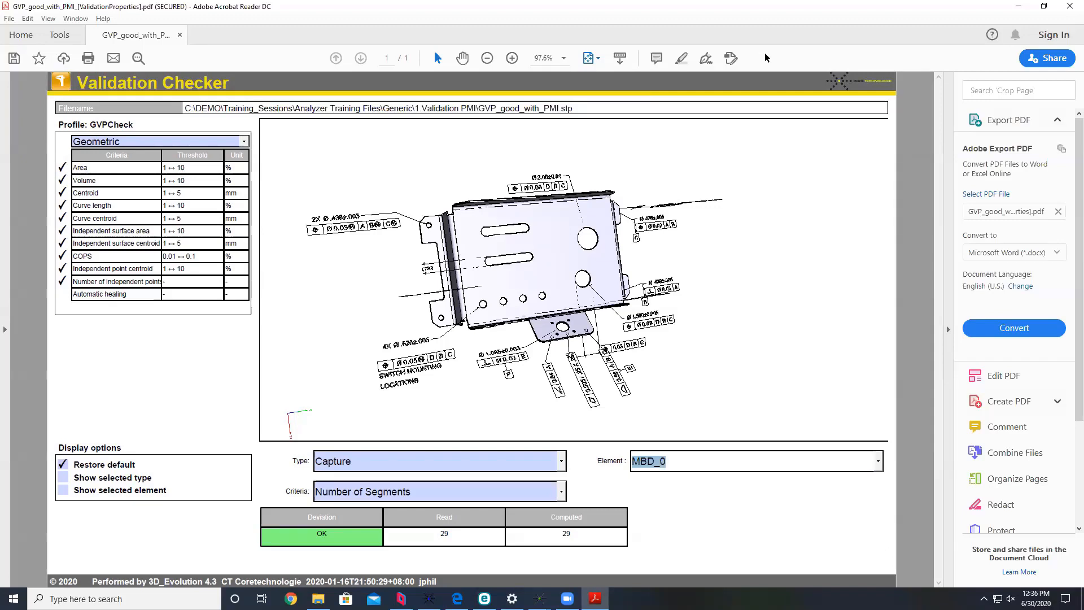
click(1068, 8)
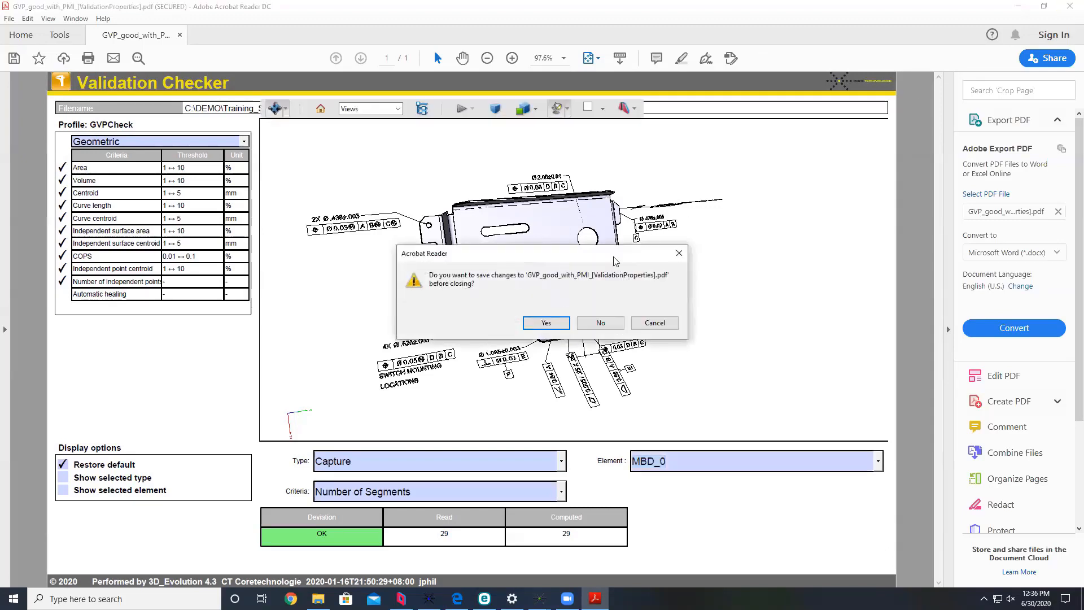
click(600, 323)
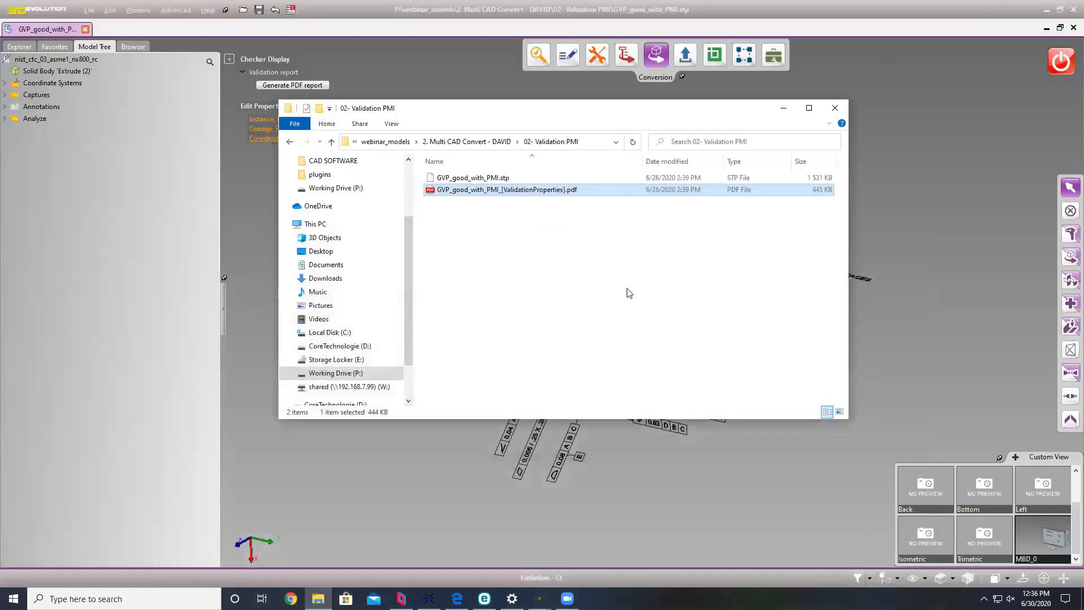
click(467, 142)
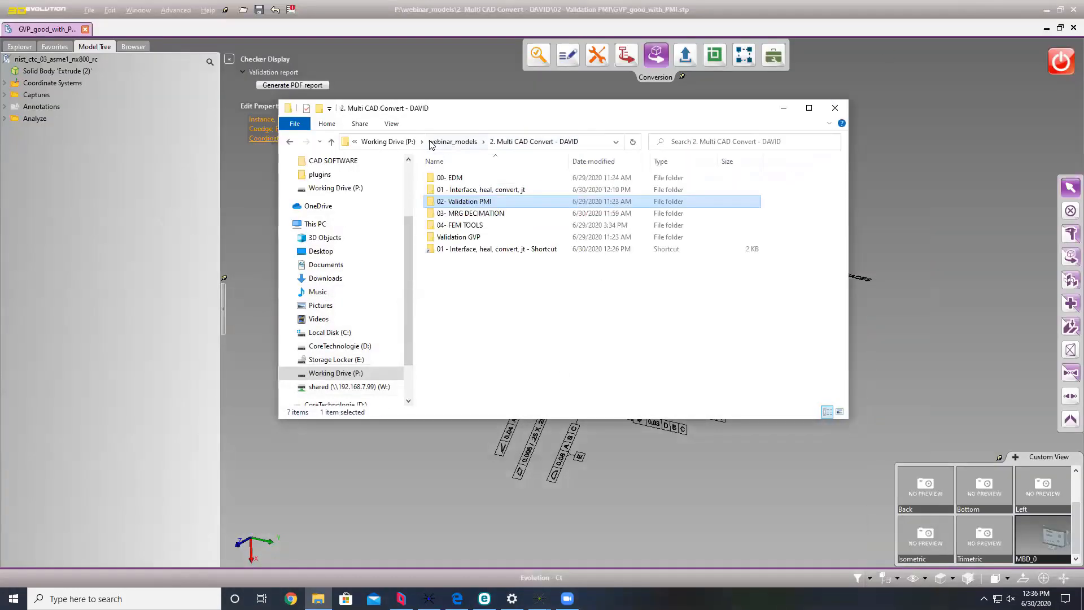
double_click(457, 237)
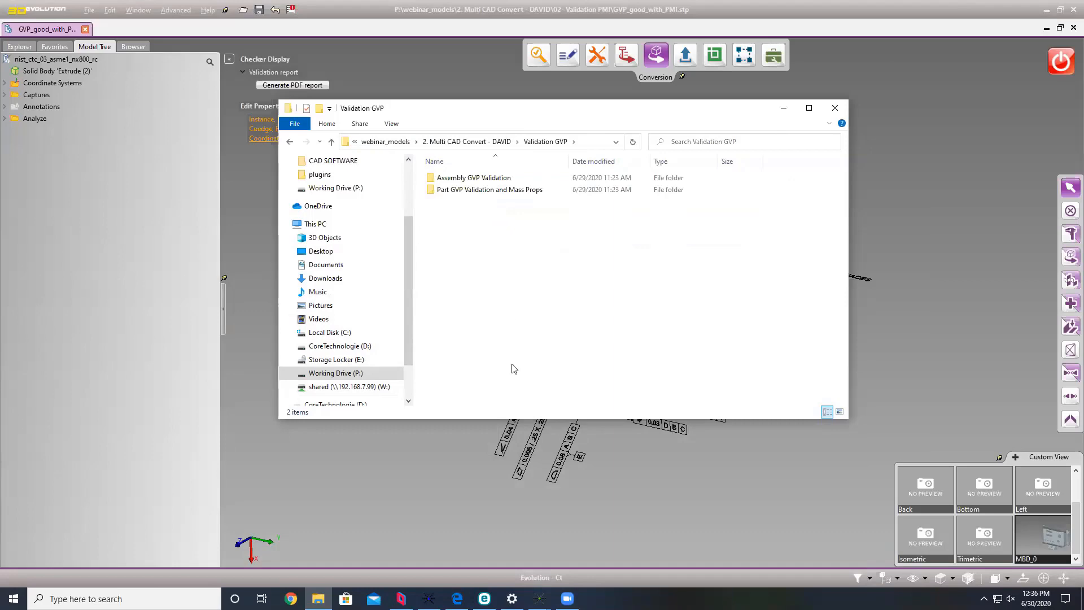
Close the GVP_good_with_PMI.stp model and open Good_GVP under Part GVP Validation and Mass Props in File Explorer.
click(243, 240)
click(85, 29)
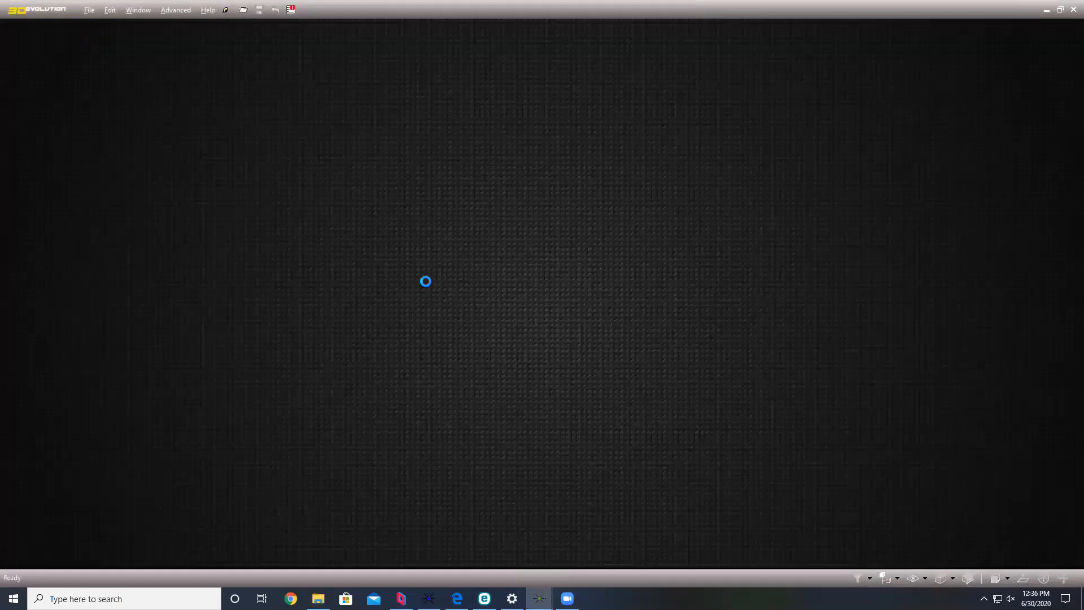
key(alt+Tab)
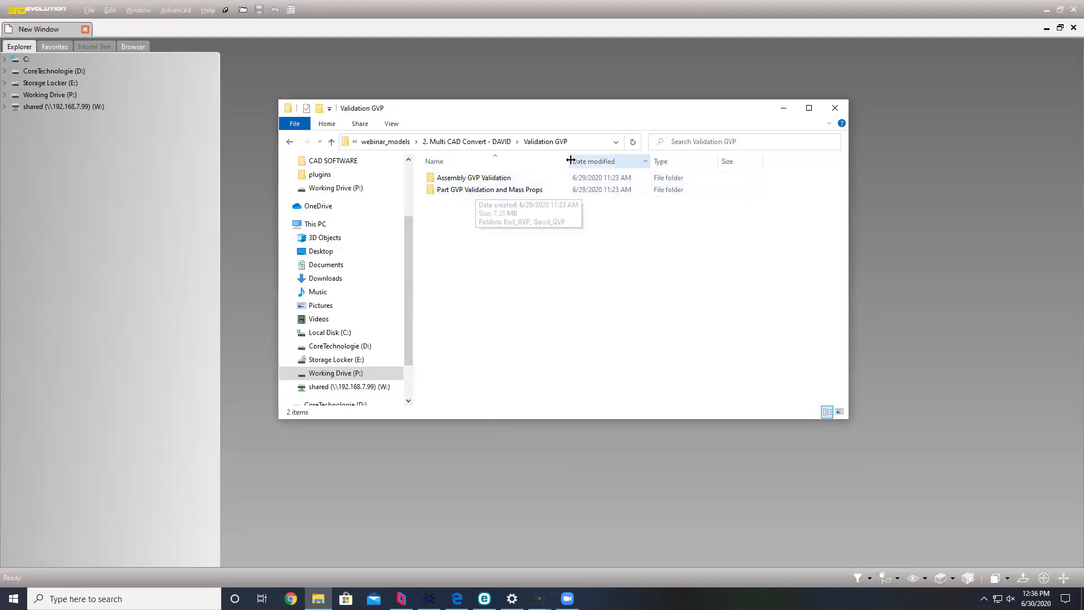
double_click(480, 190)
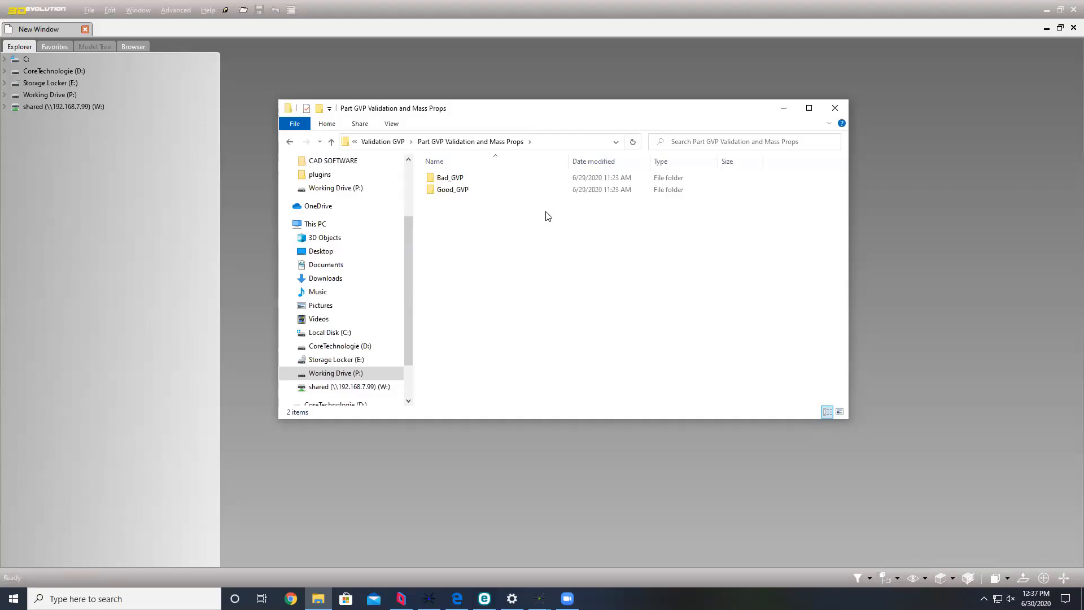
double_click(455, 190)
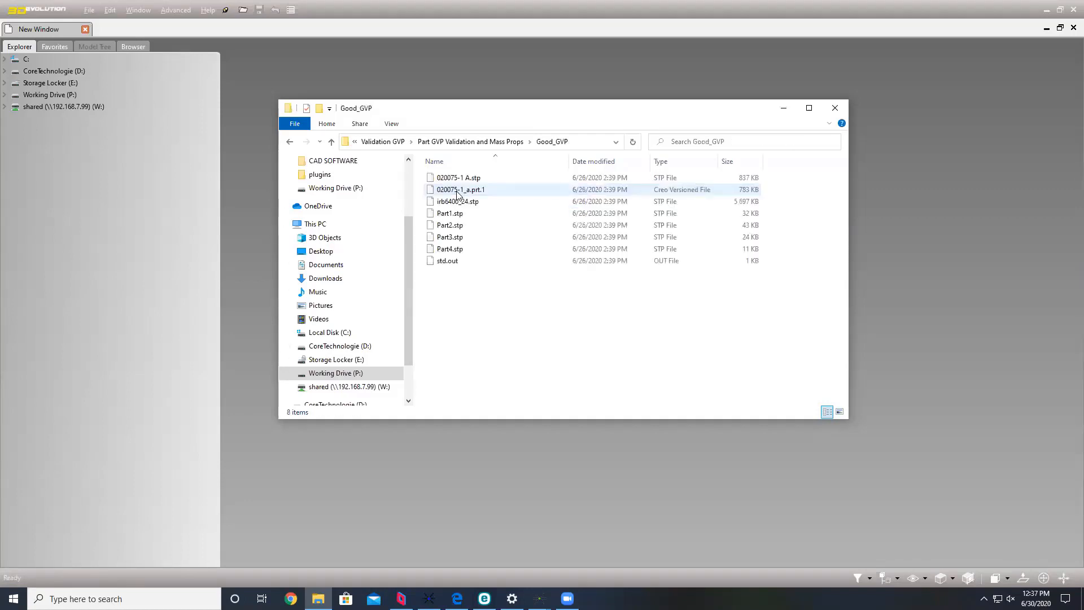
Load 020075-1 A.stp from the Good_GVP folder into 3D Evolution.
click(462, 179)
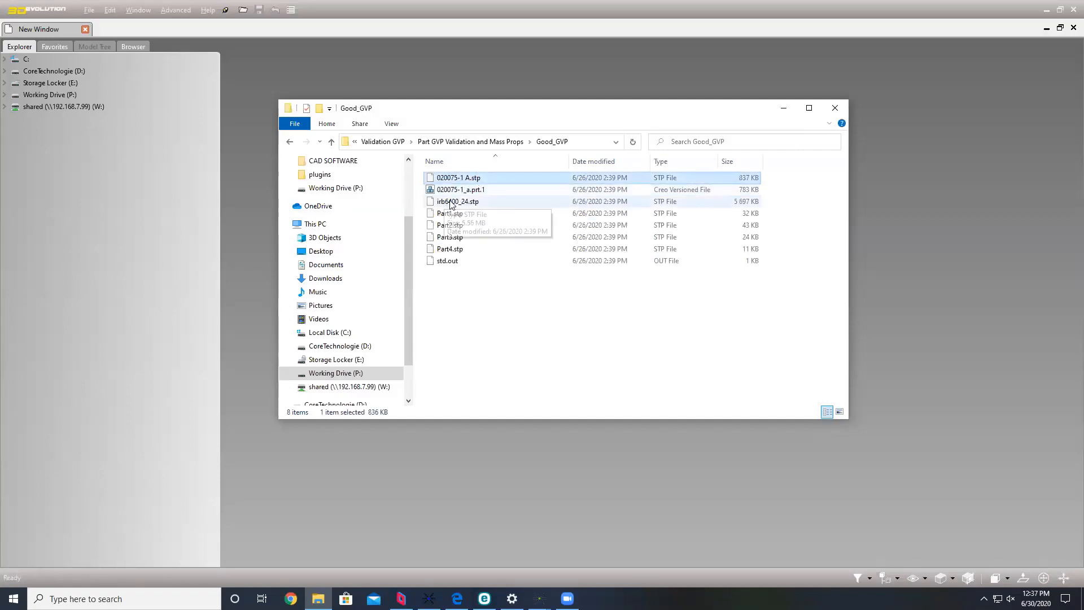
click(450, 204)
drag(458, 178, 458, 76)
click(458, 76)
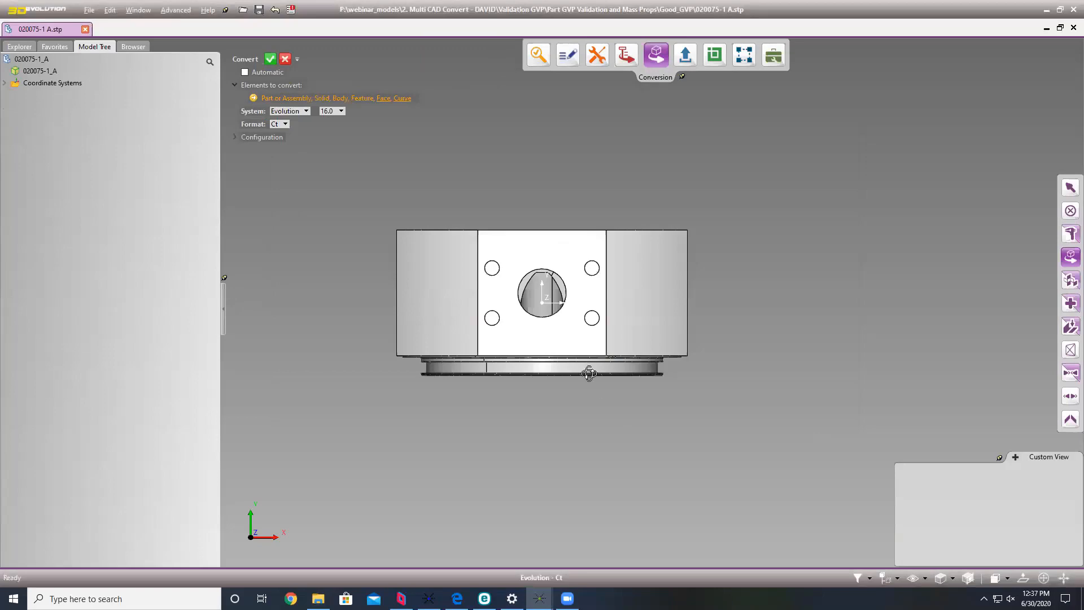
middle_drag(588, 373, 553, 339)
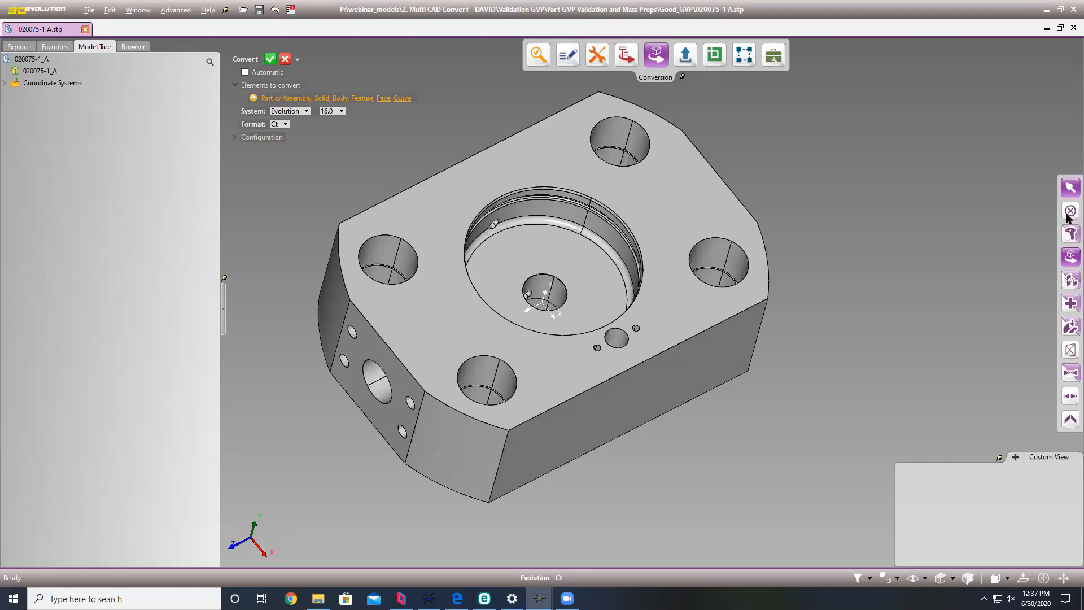
Run a check on the 020075-1_A part with the GVPCheck profile and dismiss the result summary.
click(1071, 233)
scroll(801, 326, down, 3)
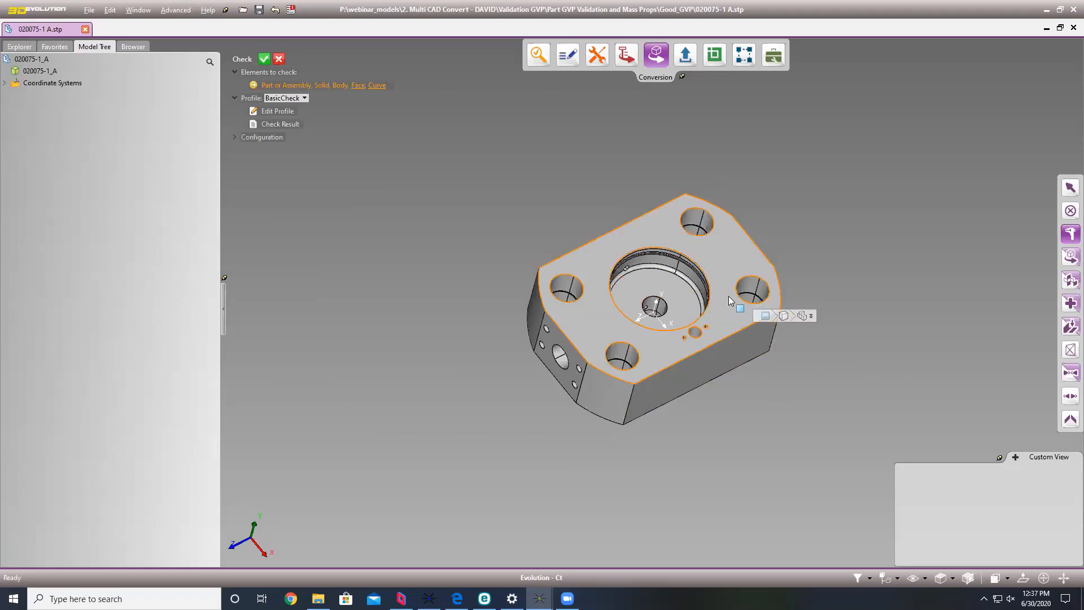
scroll(785, 357, up, 2)
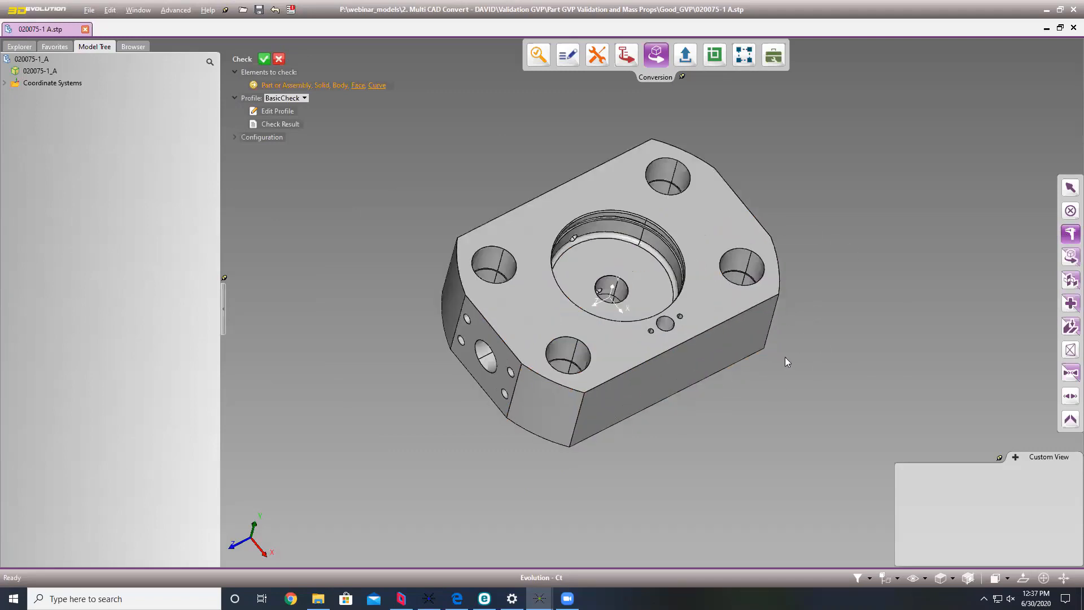
click(300, 97)
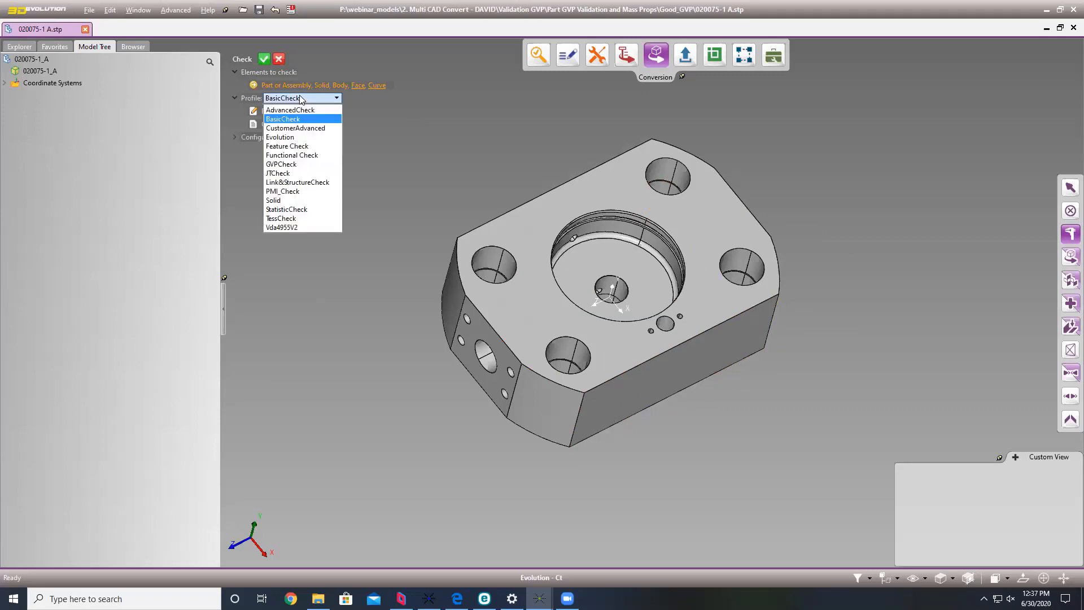
click(293, 171)
click(287, 100)
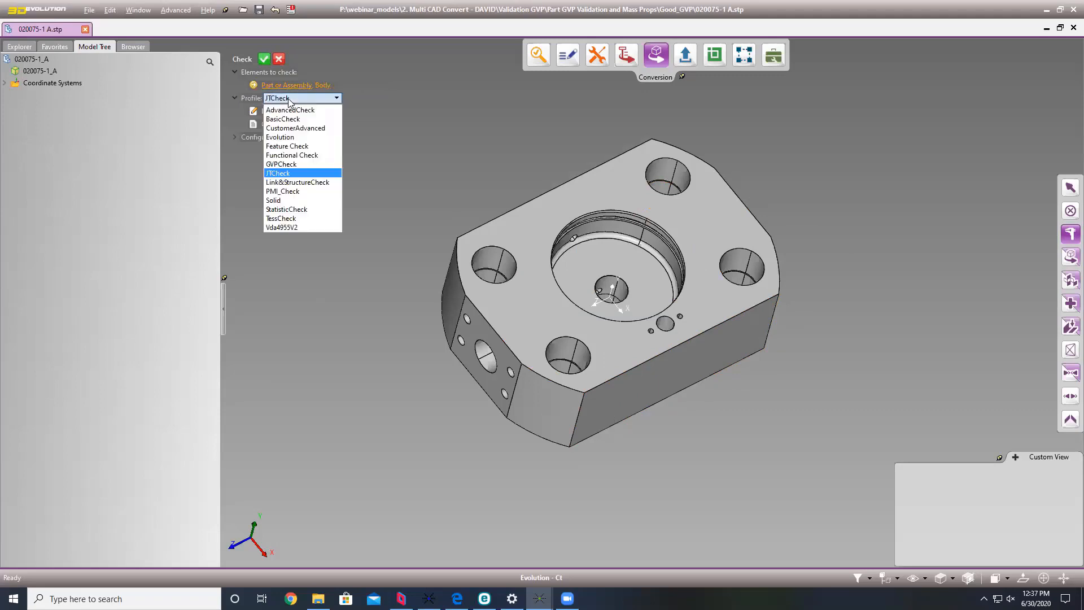
click(294, 162)
click(263, 59)
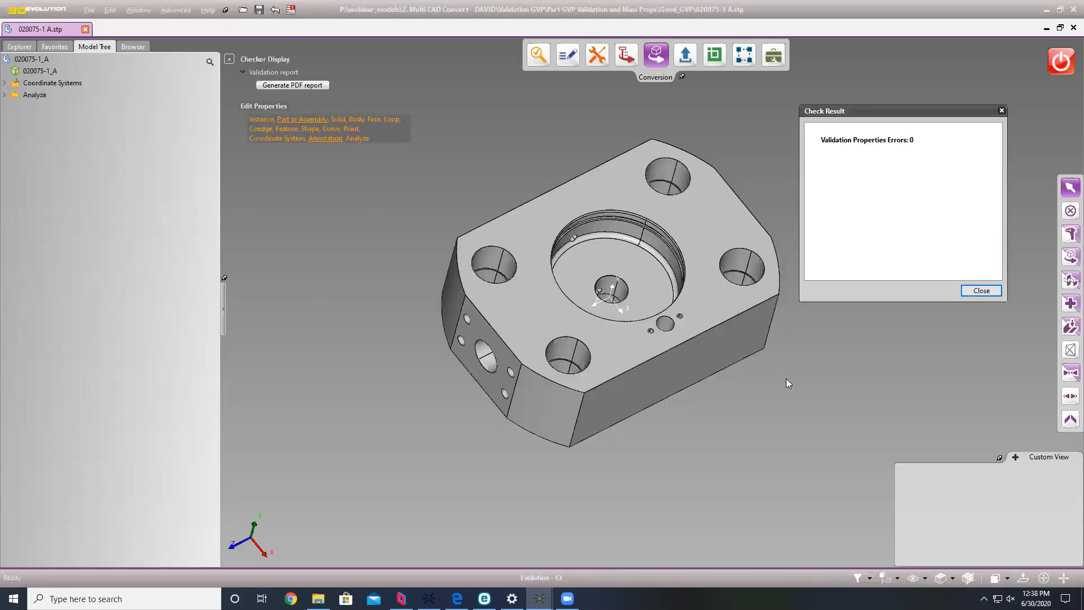
middle_drag(807, 369, 700, 382)
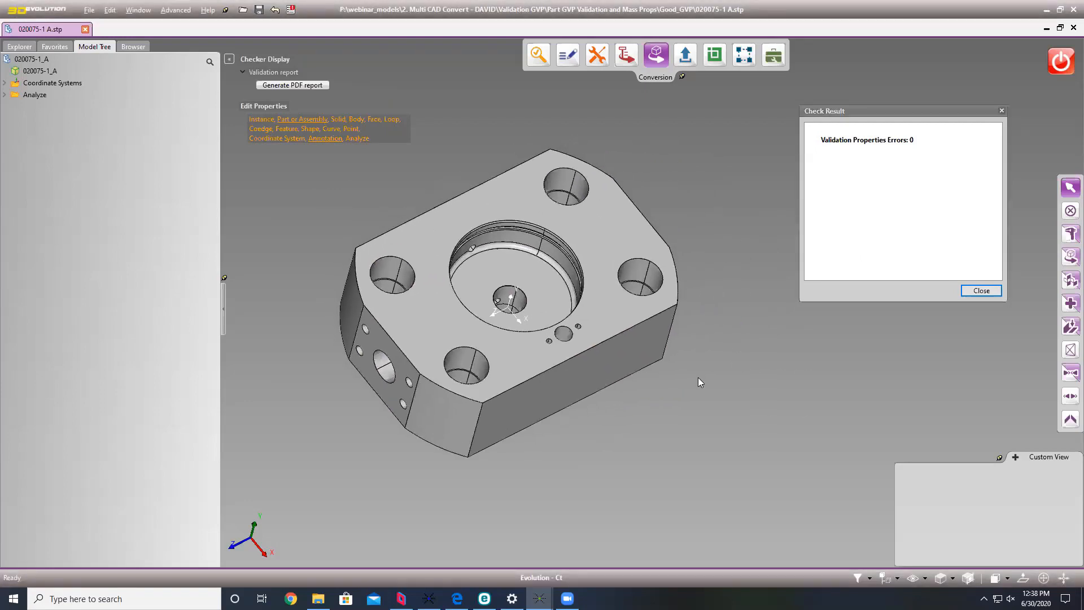
click(981, 291)
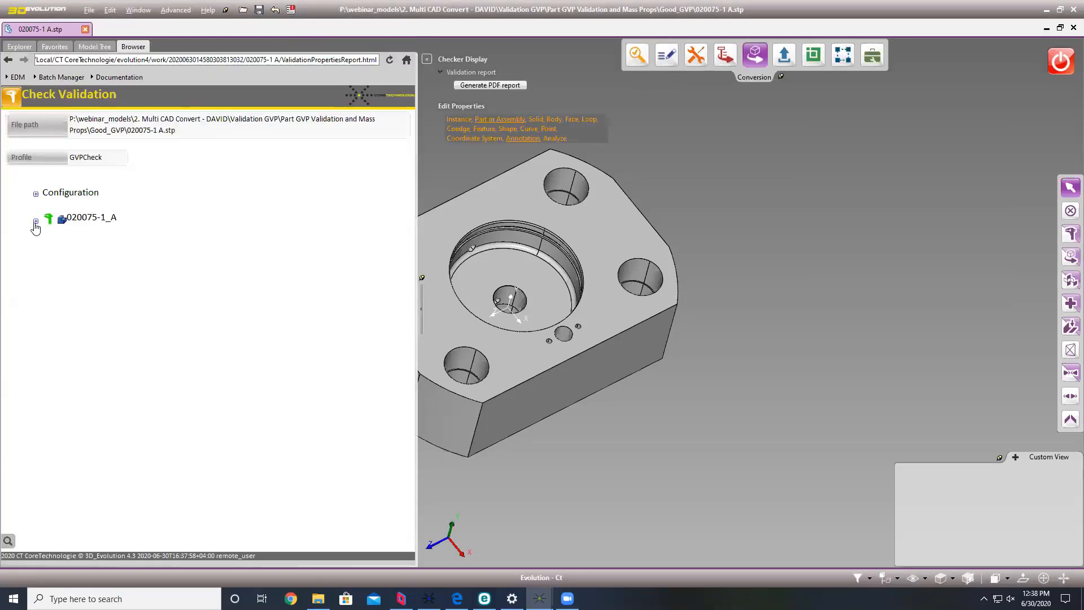
Expand the 020075-1_A body in the validation report and compare its read and computed area, centroid and volume with their deviations.
click(35, 221)
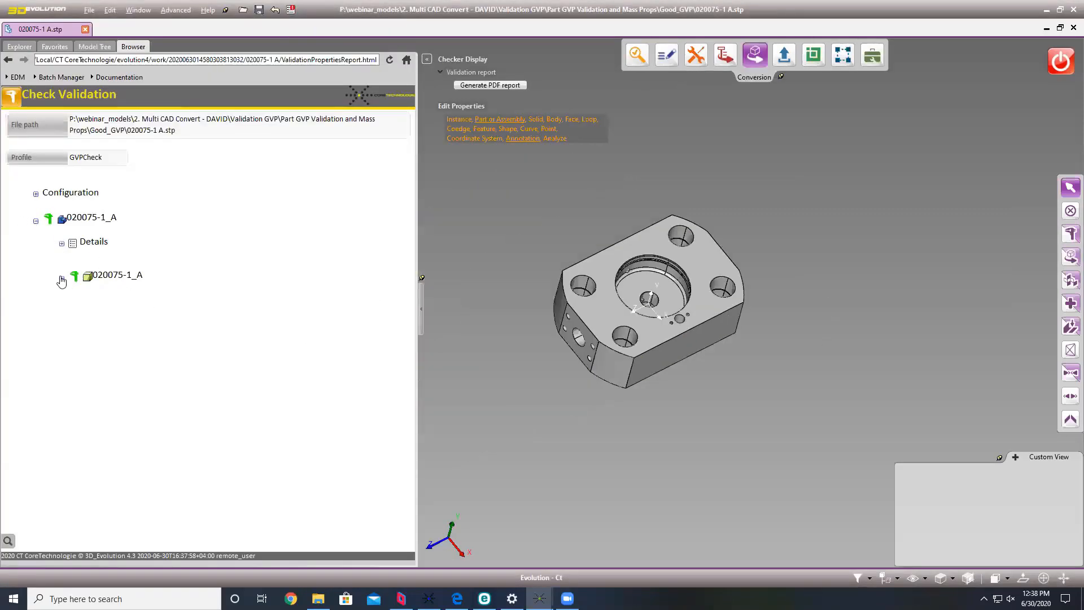
click(61, 278)
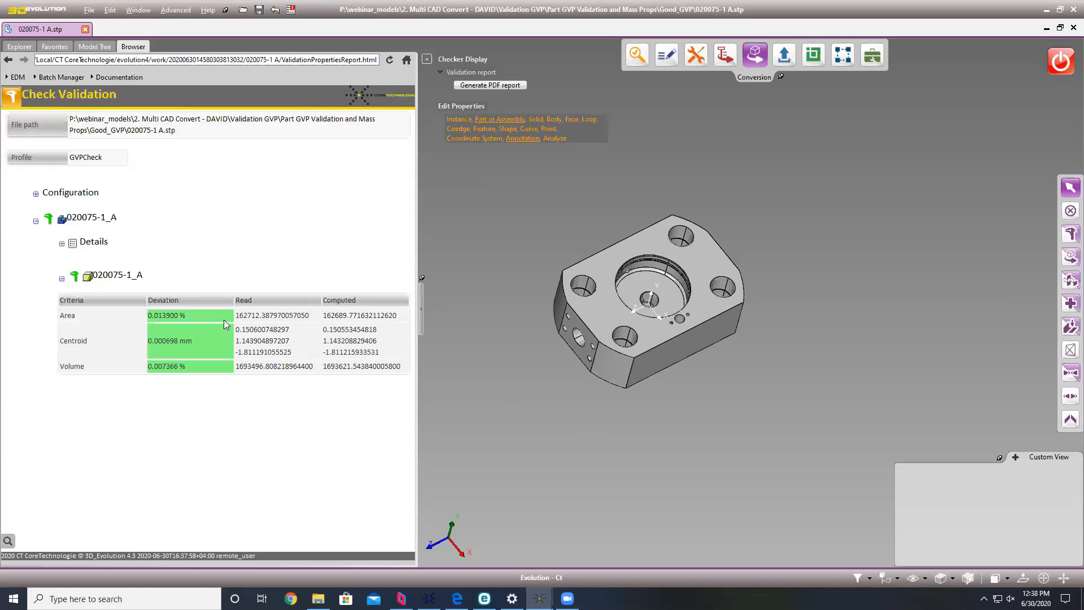
drag(310, 315, 238, 317)
click(297, 313)
drag(406, 315, 322, 315)
drag(195, 315, 151, 316)
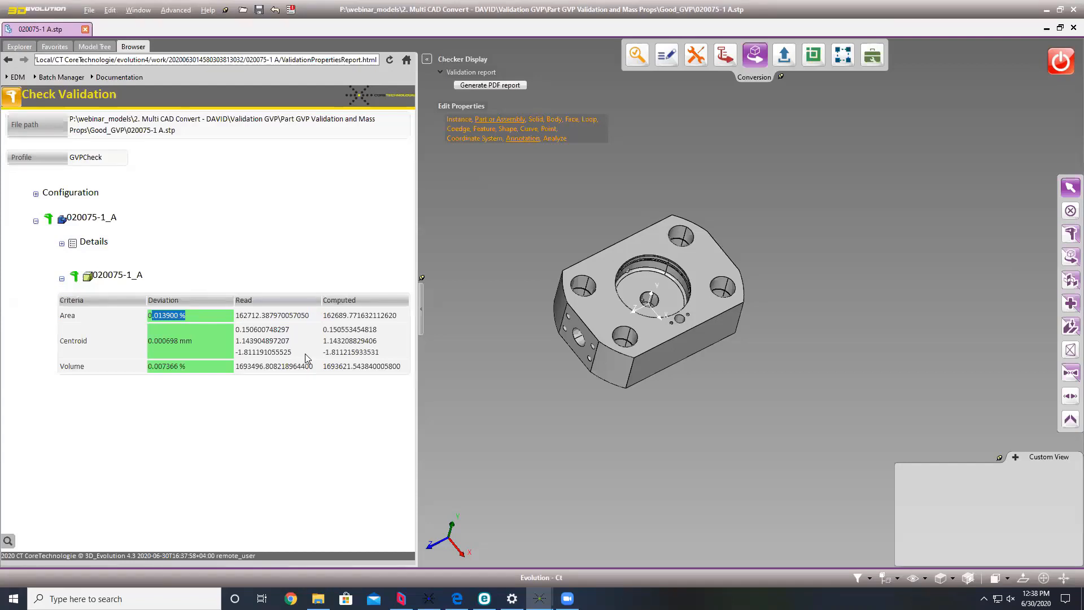
drag(166, 340, 170, 341)
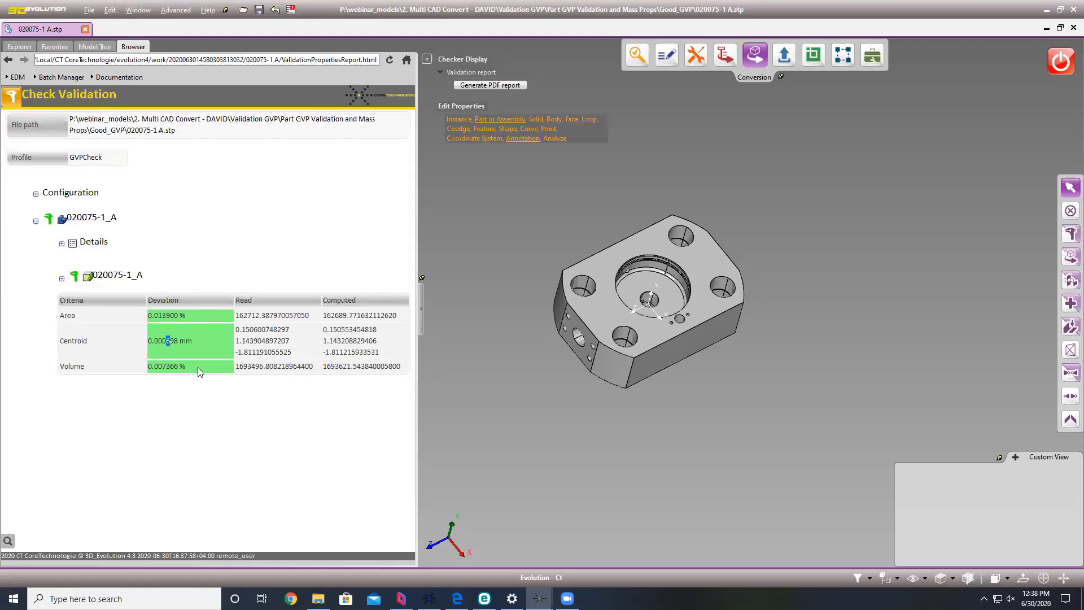
drag(194, 366, 149, 368)
drag(275, 352, 261, 326)
click(260, 325)
scroll(573, 333, up, 2)
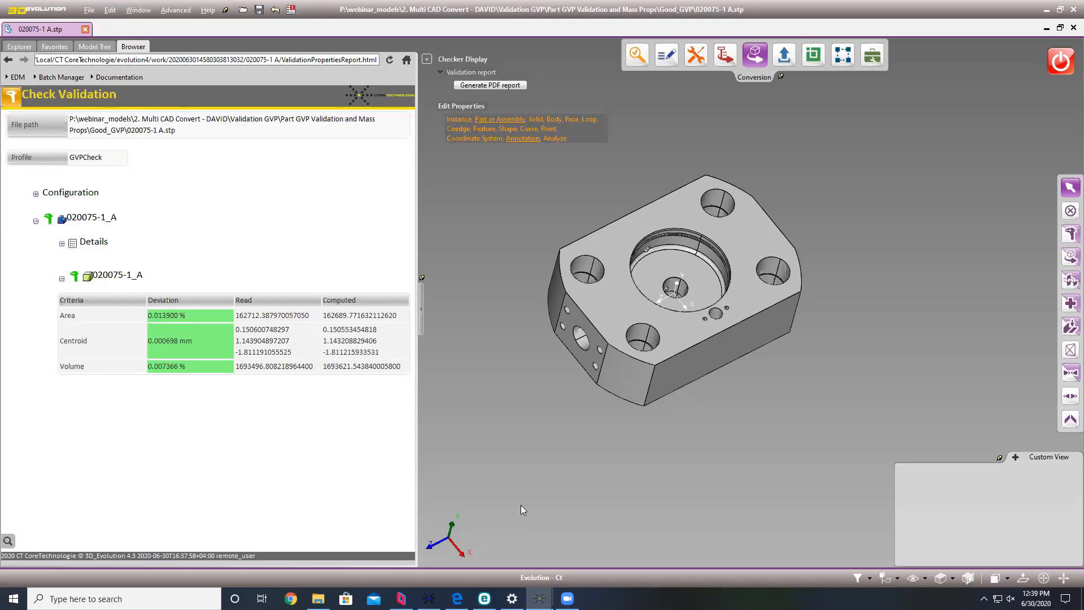
Close the 020075-1 A.stp model and open the Bad_GVP folder in File Explorer.
click(1071, 29)
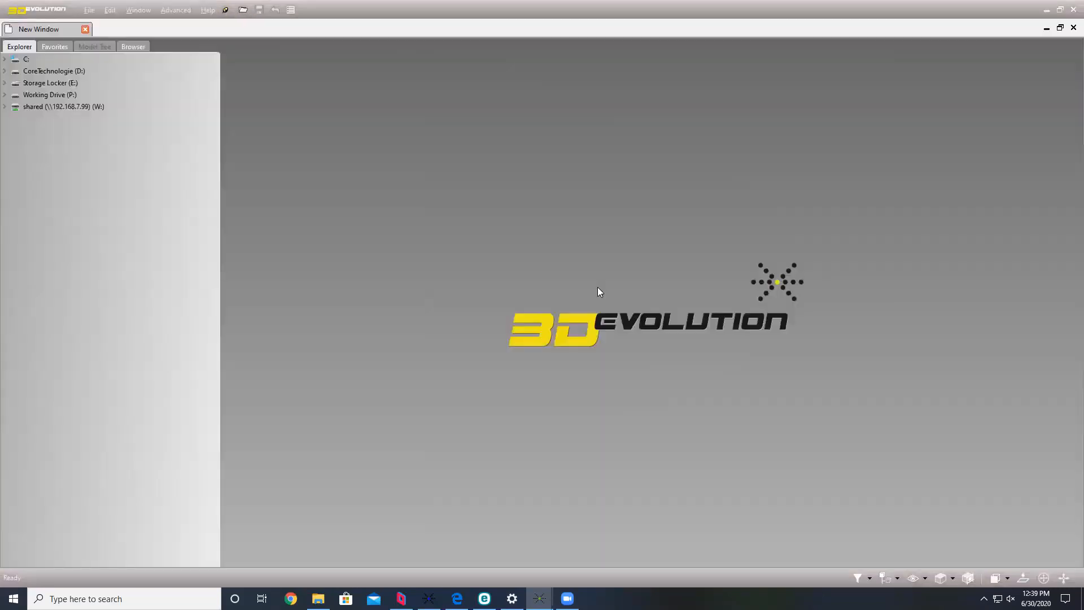
key(alt+Tab)
click(410, 256)
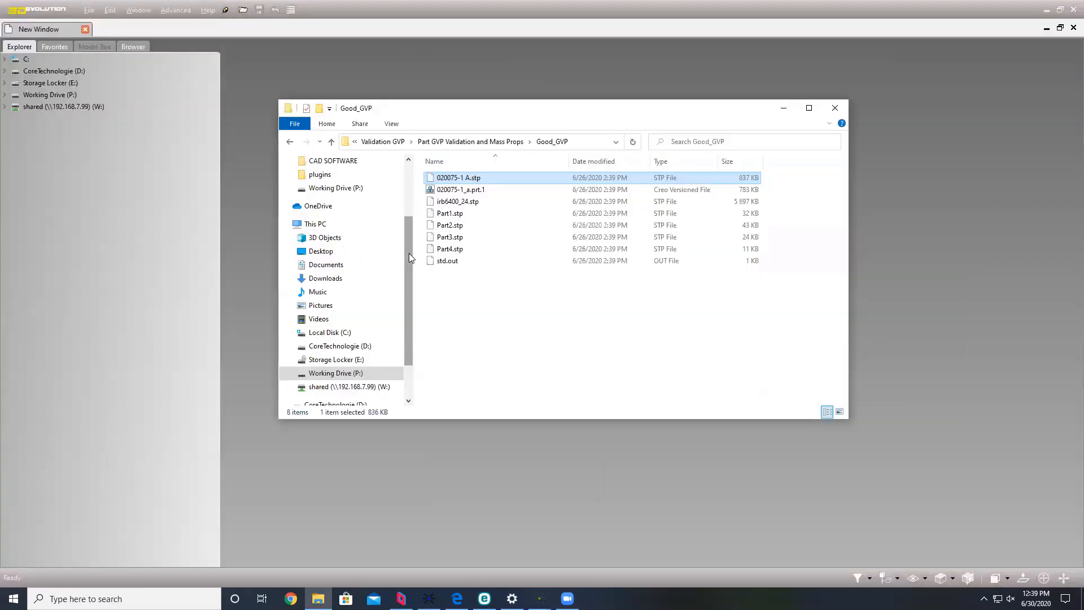
click(489, 142)
double_click(460, 177)
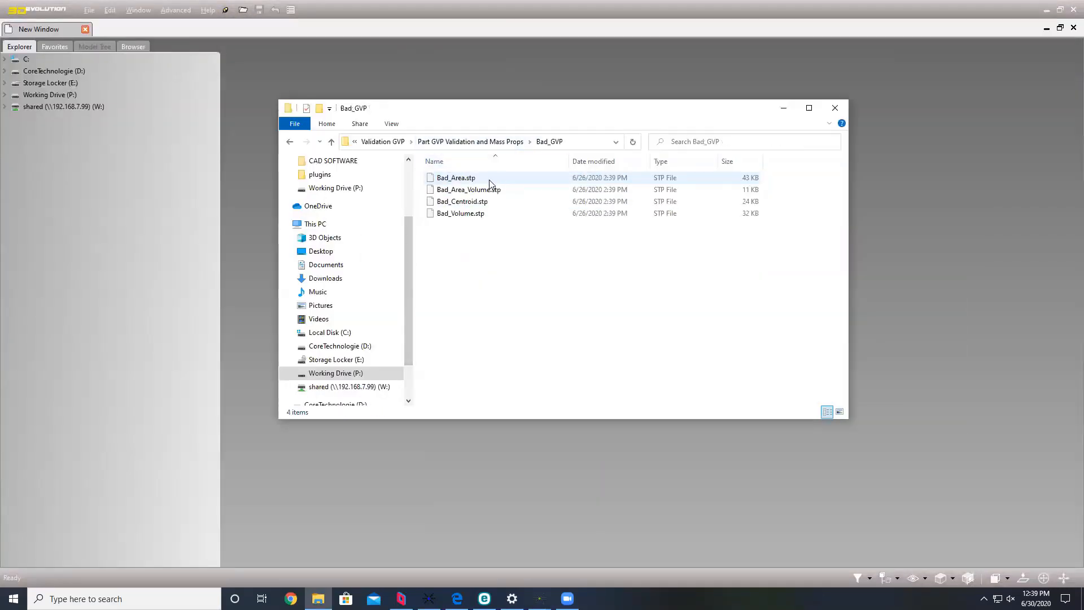
Load Bad_Area.stp from the Bad_GVP folder into 3D Evolution and bring the small part into close view.
click(465, 179)
drag(456, 177, 457, 80)
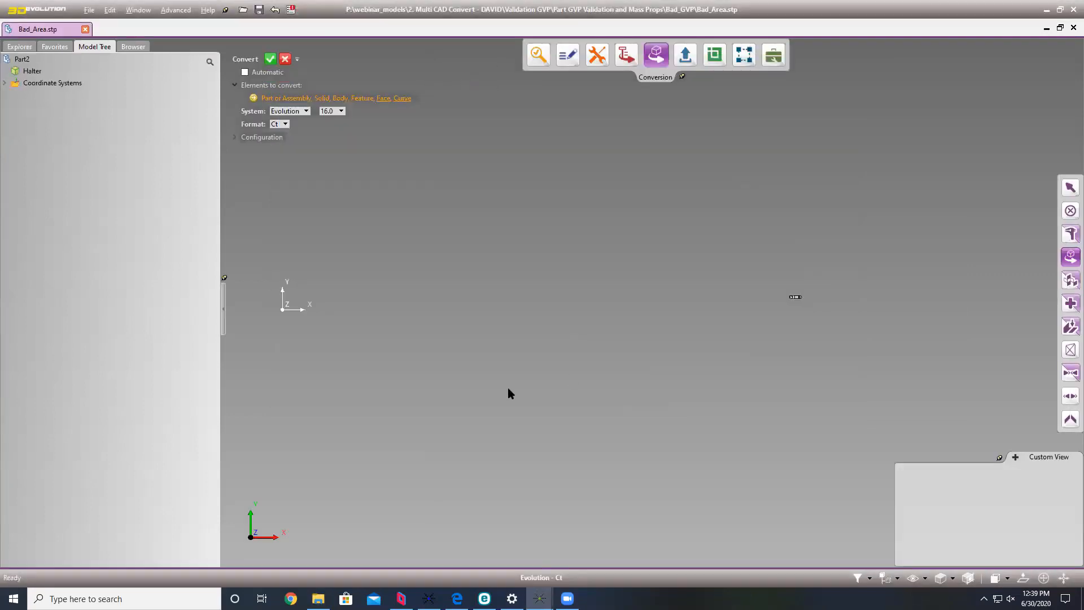
middle_drag(508, 388, 507, 346)
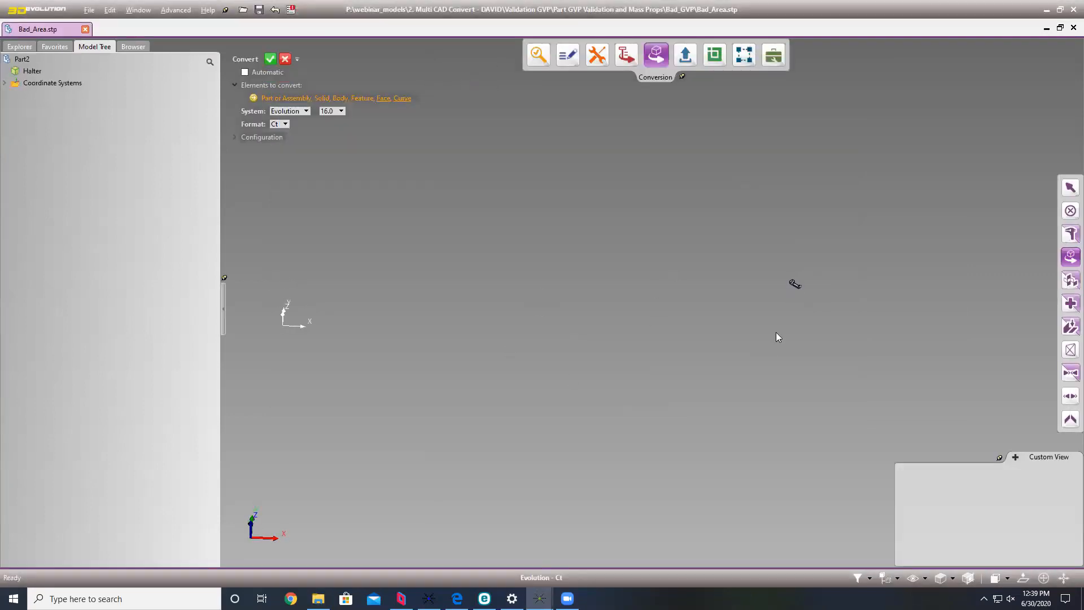
scroll(808, 271, up, 10)
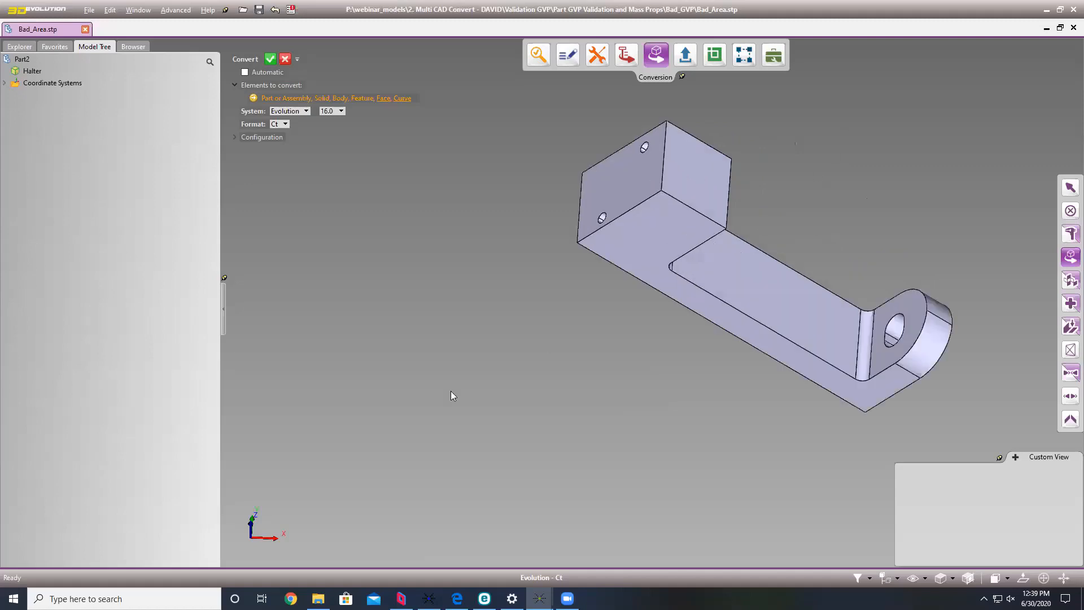
scroll(274, 337, down, 4)
scroll(516, 314, up, 4)
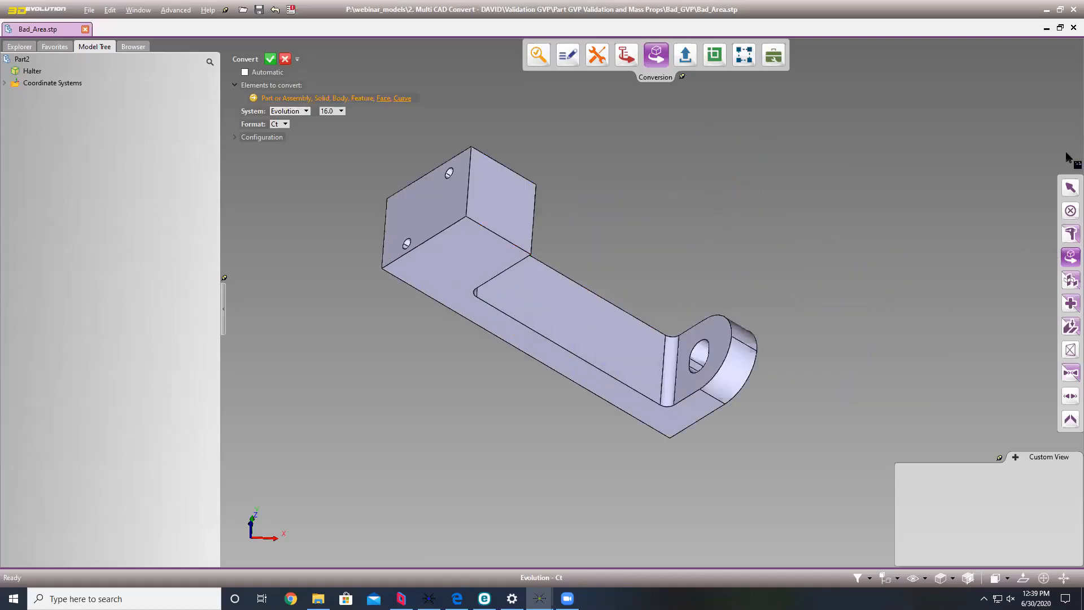
Run a check on the Bad_Area part with the GVPCheck profile and dismiss the result summary.
click(1069, 234)
click(283, 100)
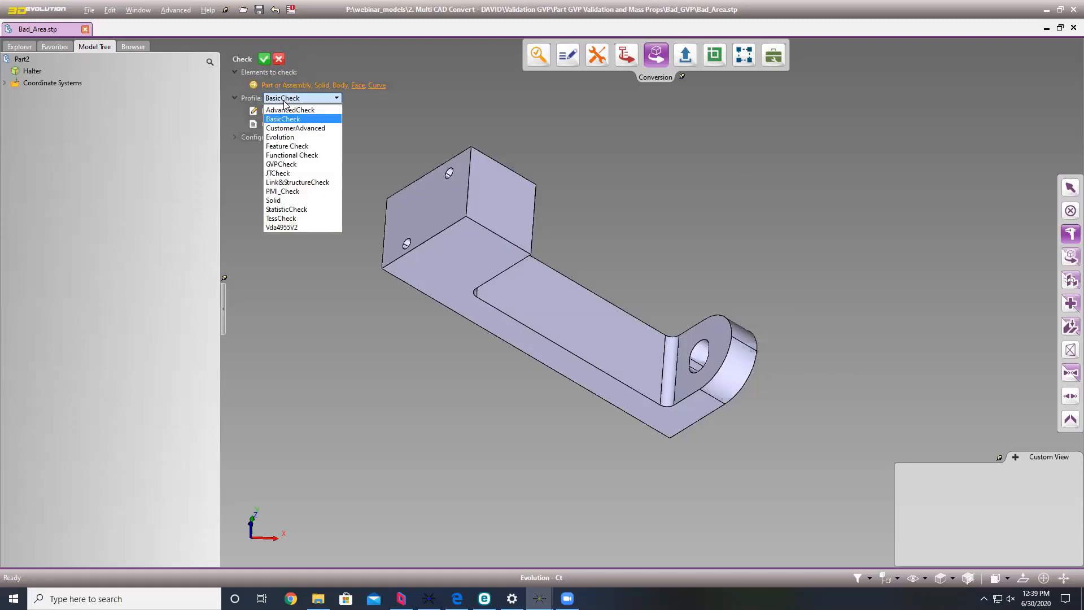
click(283, 164)
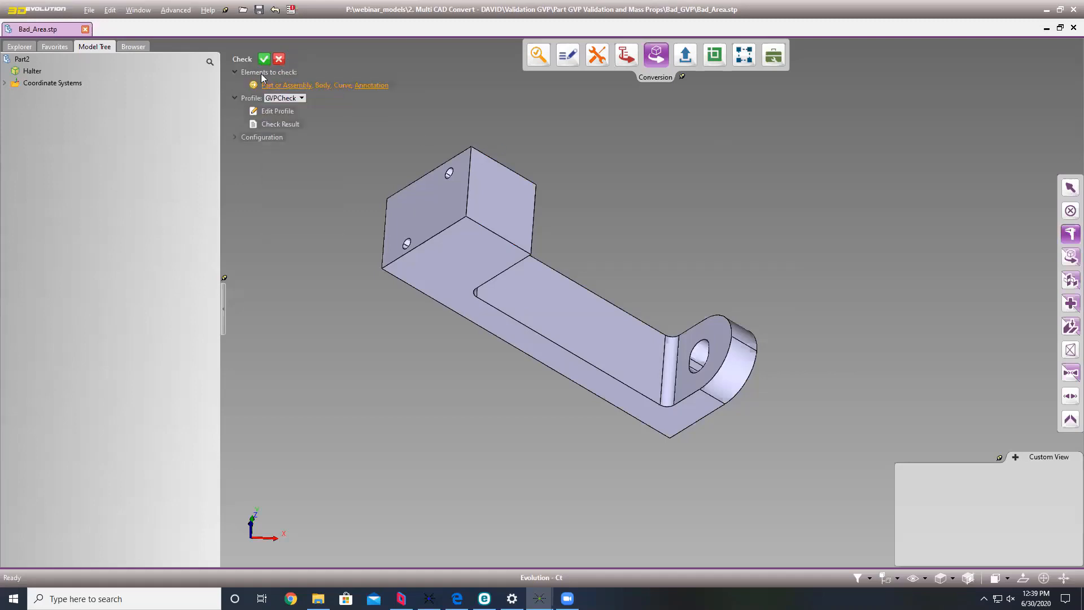
click(264, 58)
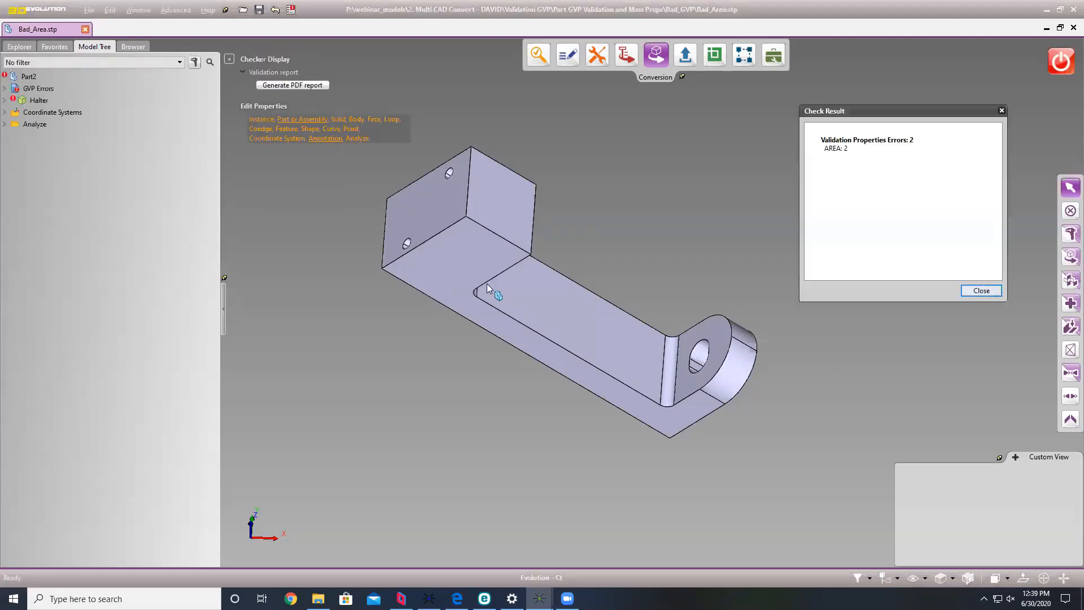
click(981, 291)
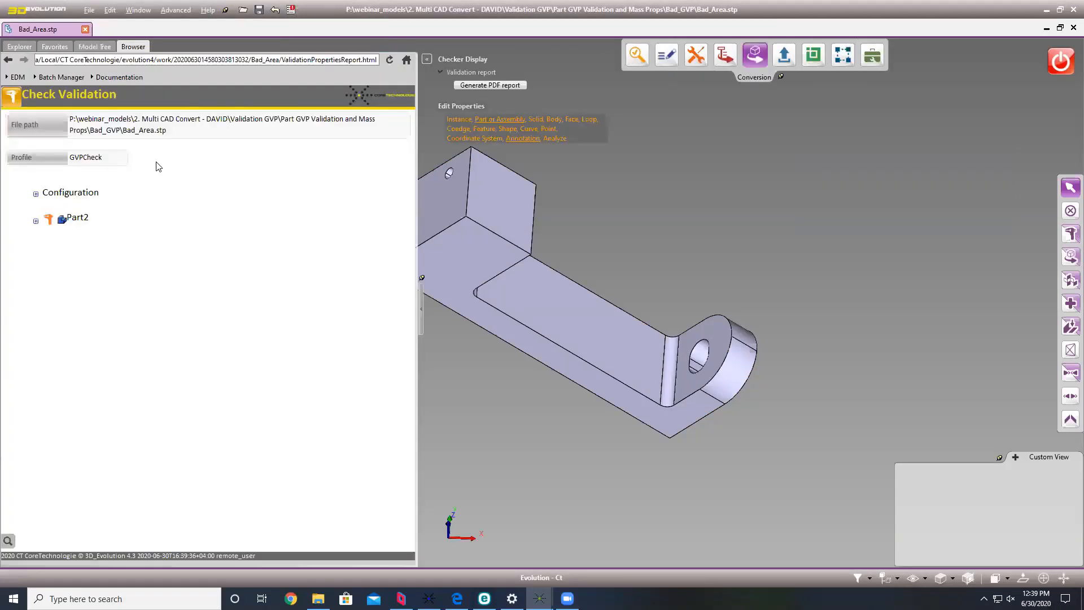
Expand Part2 and its Halter body in the validation report to examine the area, centroid and volume deviations.
click(35, 221)
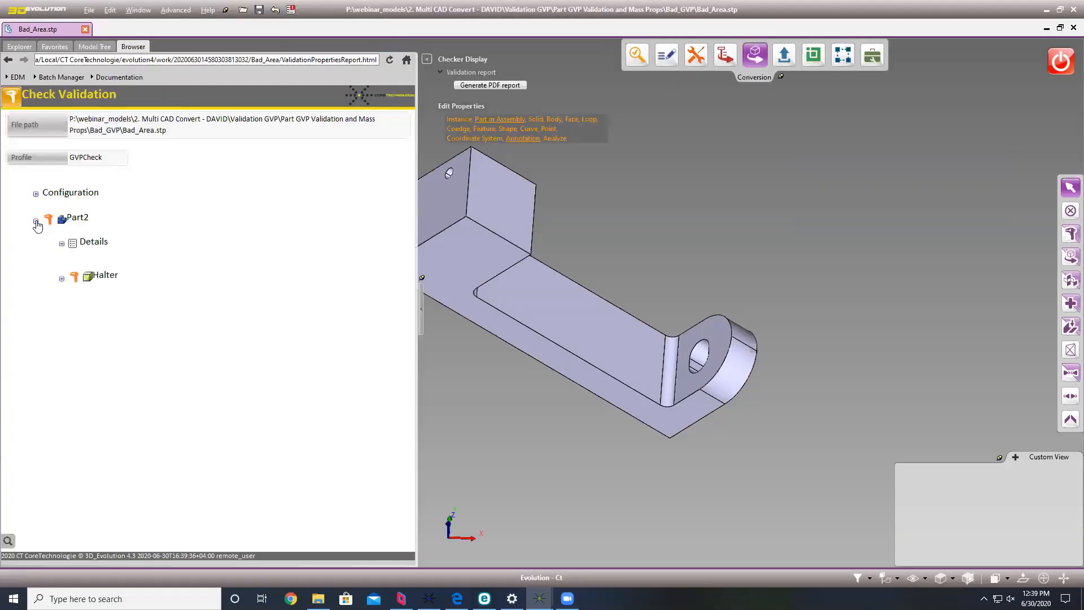
click(61, 279)
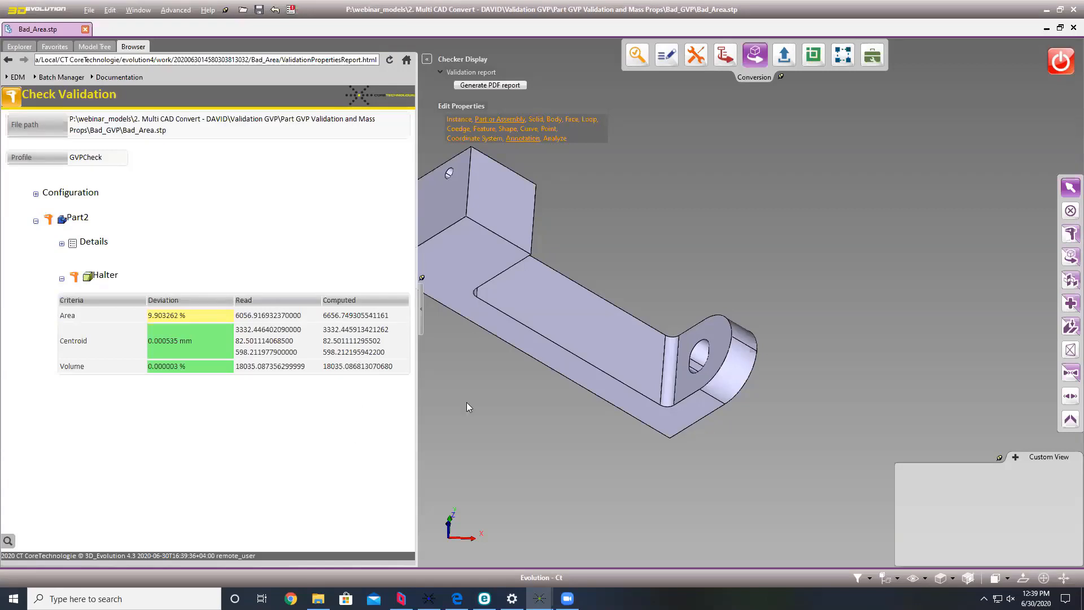
scroll(797, 377, down, 2)
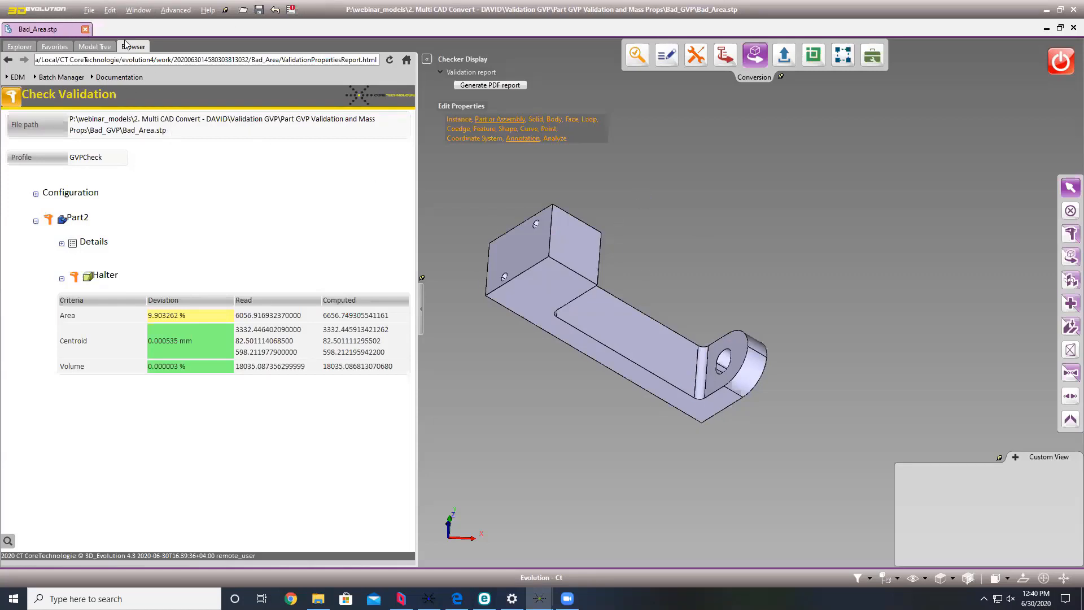
Close the Bad_Area.stp model and open the 03- MRG DECIMATION folder of 2. Multi CAD Convert - DAVID in File Explorer.
click(85, 29)
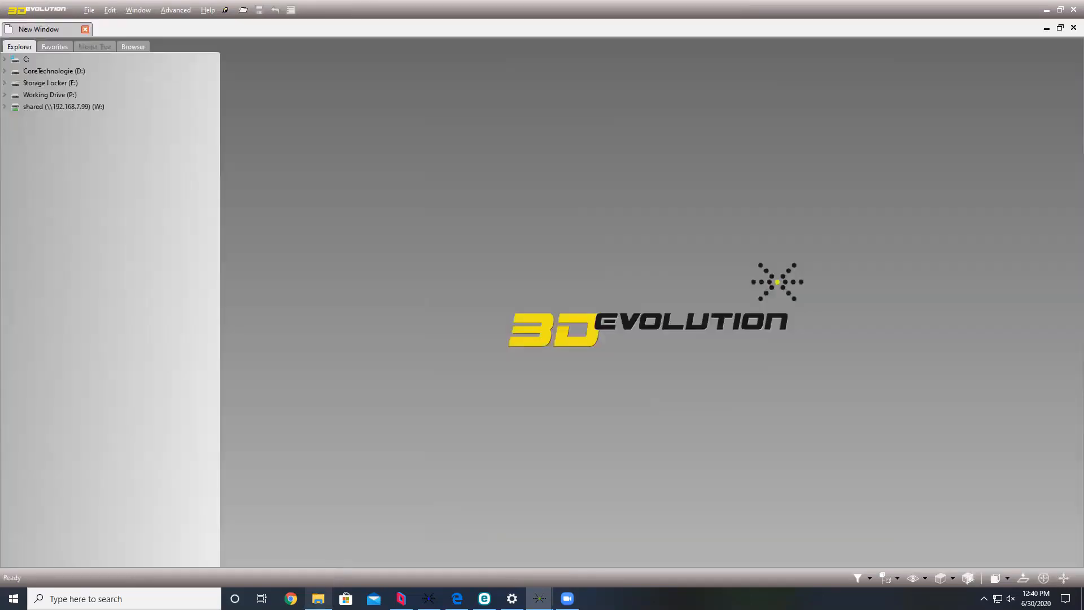
click(317, 599)
click(440, 141)
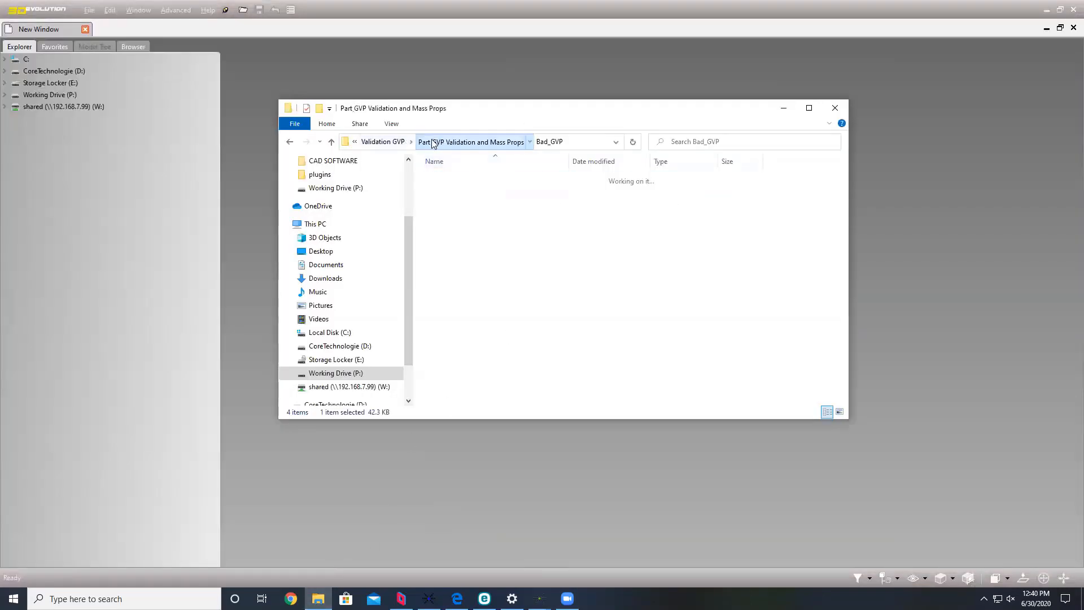
click(397, 145)
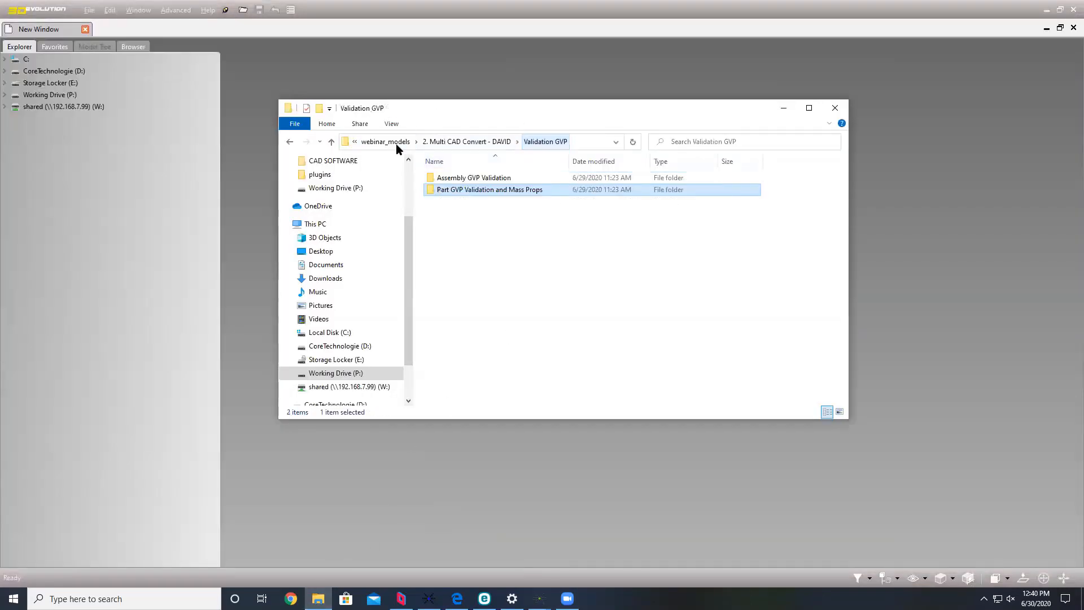
click(483, 144)
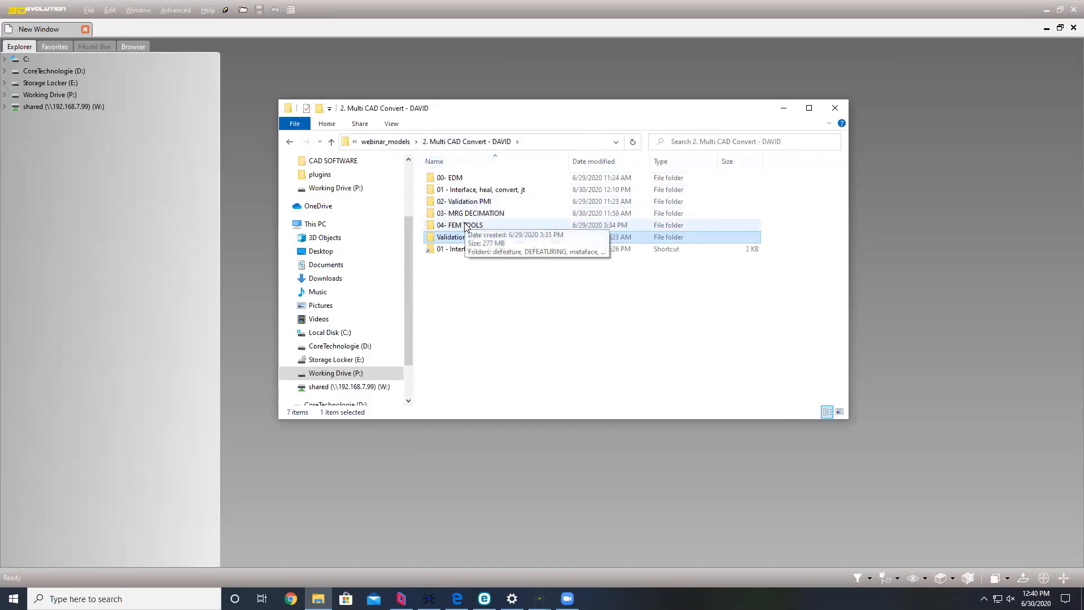
double_click(489, 214)
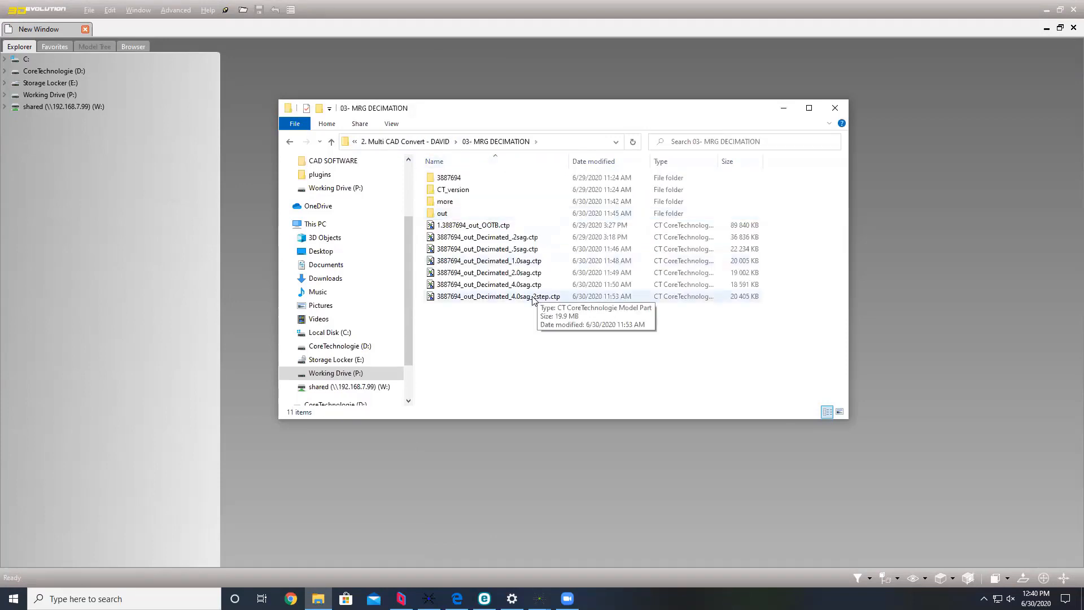
Load 1.3887694_out_OOTB.ctp from the 03- MRG DECIMATION folder into 3D Evolution and orbit the axle model into an angled view.
click(466, 226)
drag(467, 226, 892, 230)
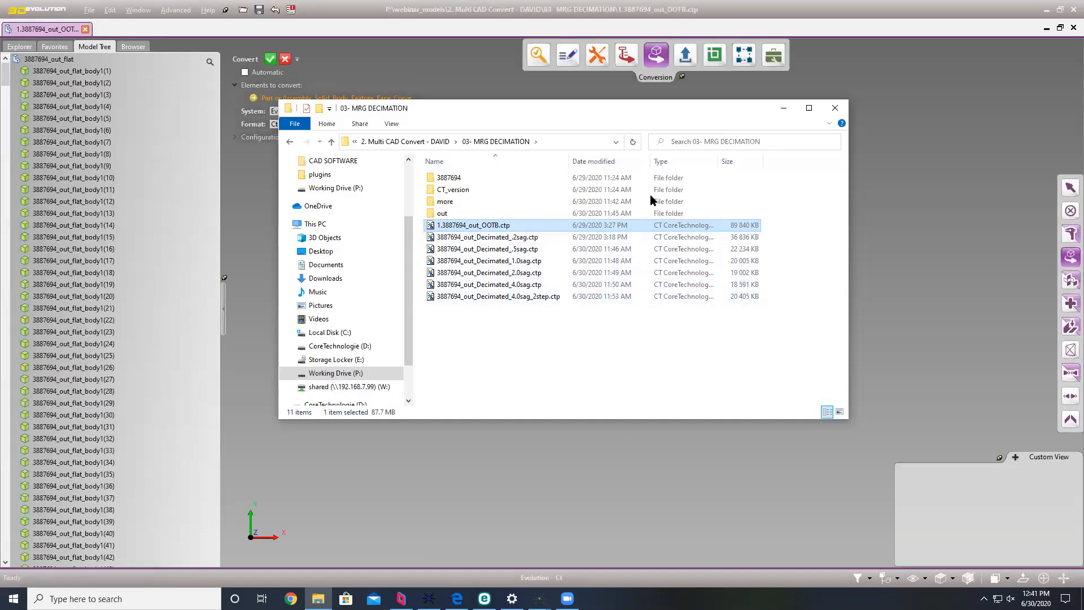
drag(294, 101, 573, 111)
click(360, 205)
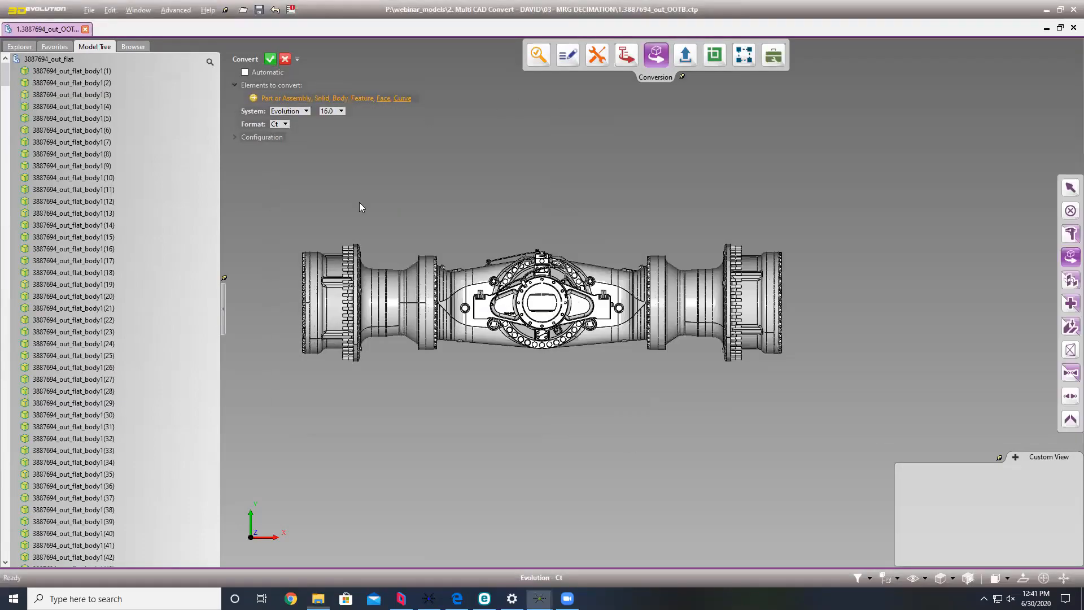
middle_drag(359, 205, 389, 246)
Expand the Convert configuration for the axle model and set the maximum sag to 2 mm.
click(1069, 258)
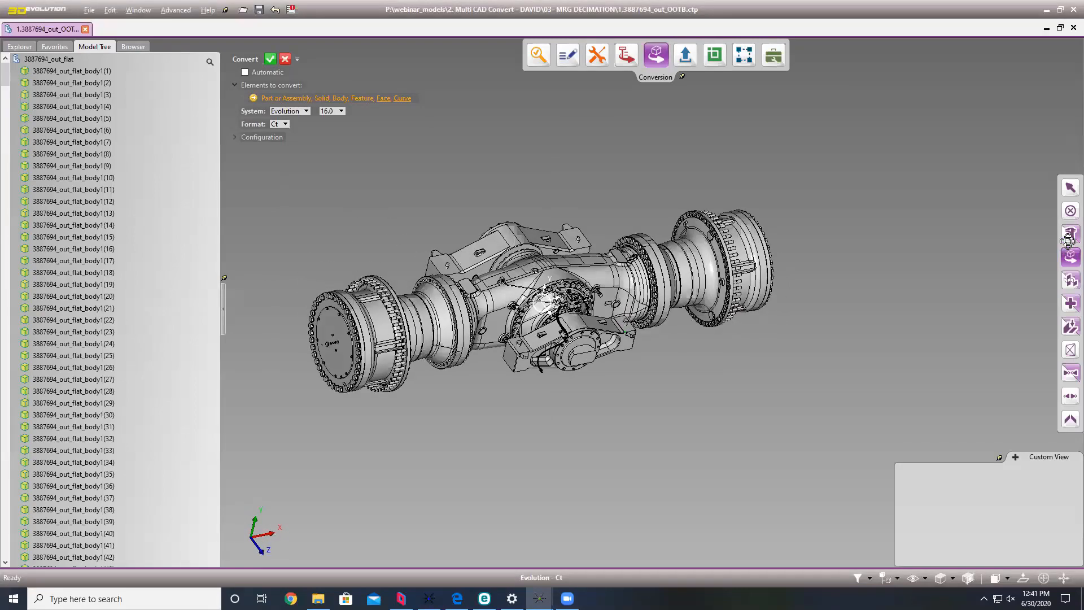
click(255, 137)
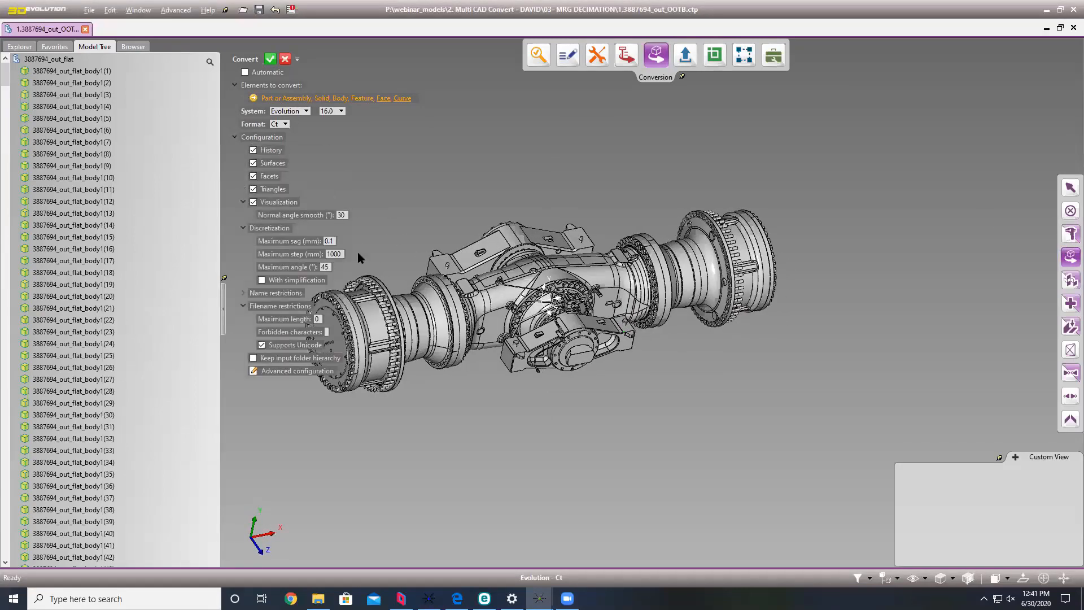
click(331, 242)
text(2)
scroll(713, 481, down, 2)
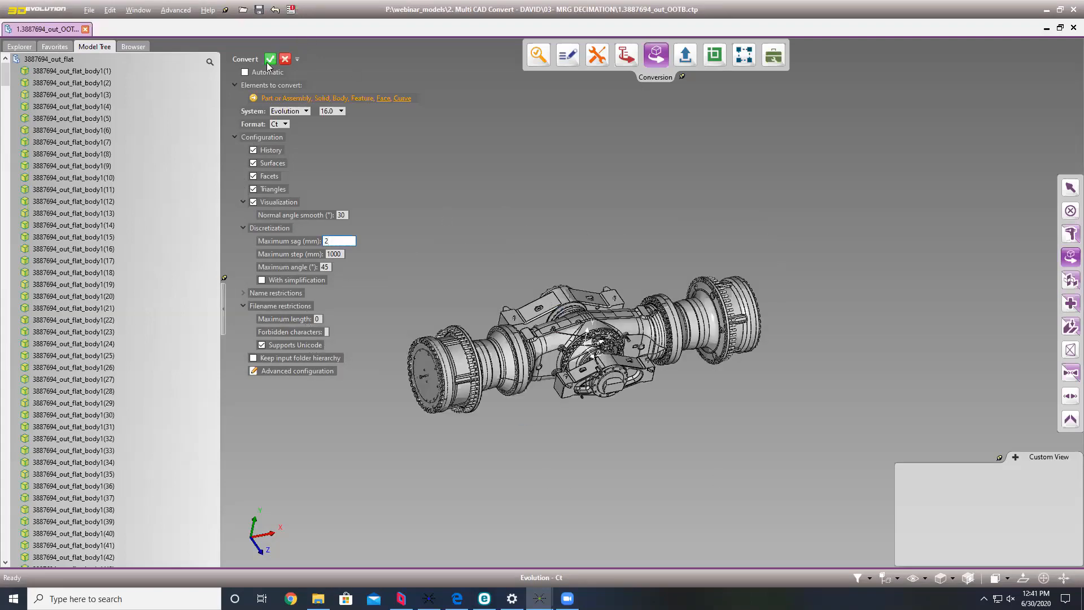
Toggle the Triangles, Facets, Surfaces and History options, convert the axle model to Evolution 16.0 Ct format, and dismiss the check result.
click(260, 192)
click(268, 177)
click(270, 164)
click(270, 151)
click(270, 59)
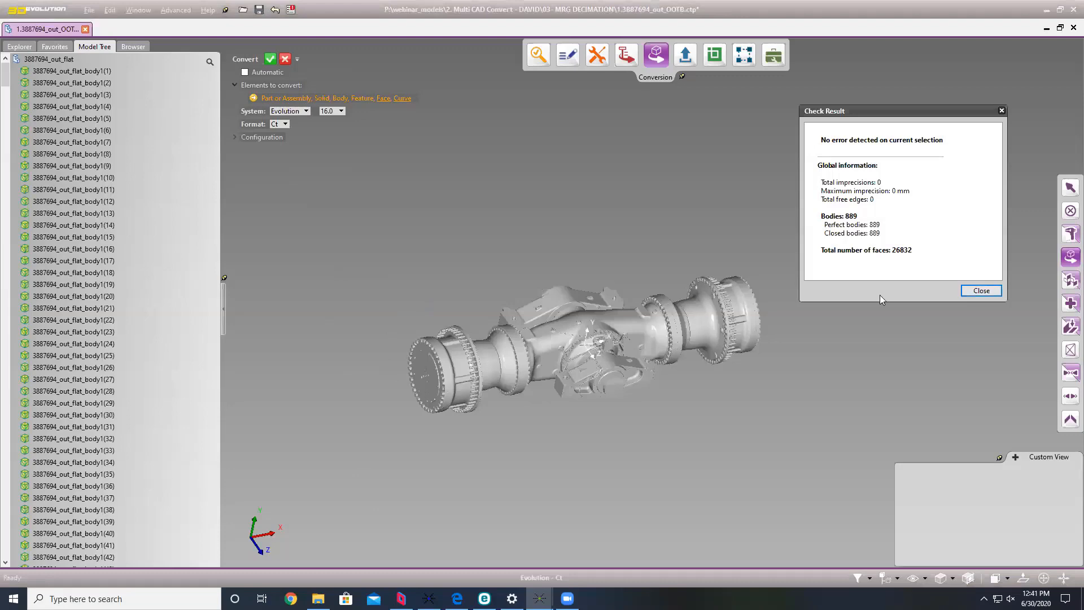
click(981, 290)
Examine the converted axle model up close at the flange holes, bolt heads and central hydraulic block for the effect of decimation.
scroll(493, 353, up, 6)
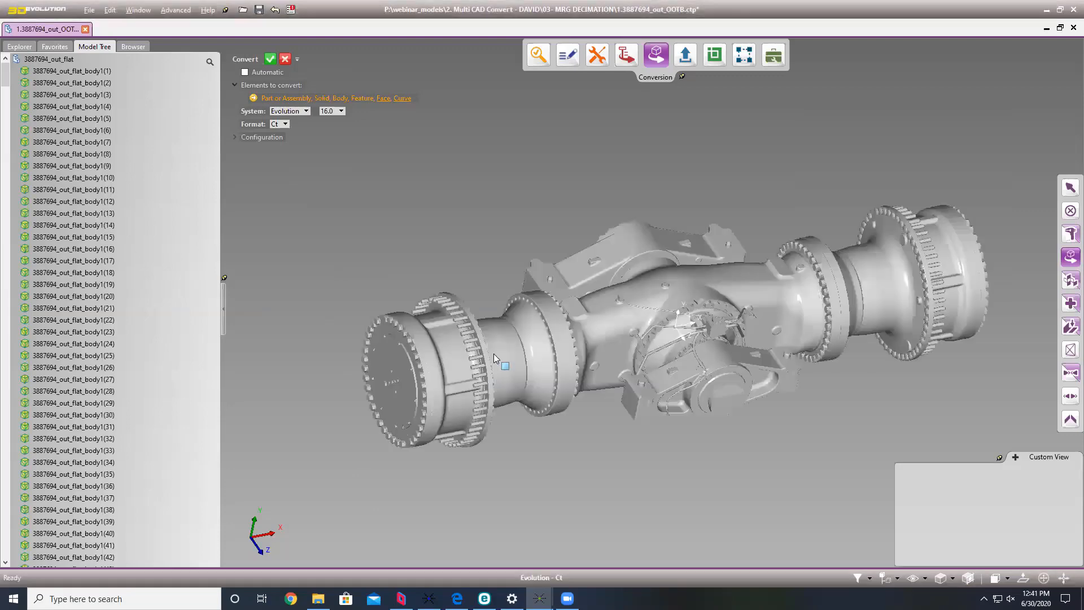
scroll(531, 328, up, 8)
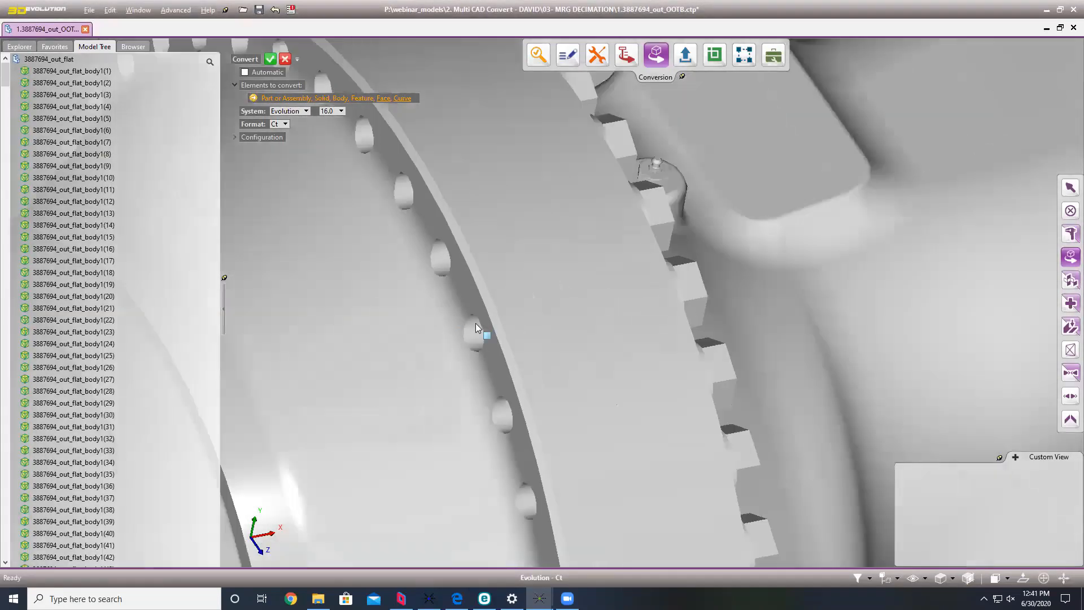
scroll(621, 309, down, 5)
middle_drag(621, 309, 556, 298)
scroll(420, 303, down, 3)
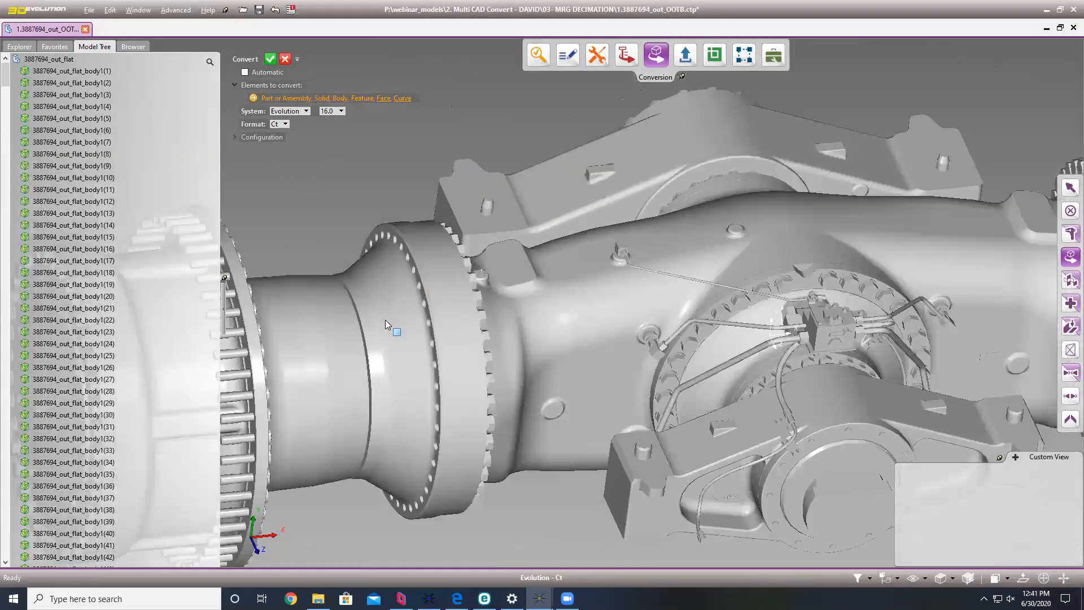
scroll(827, 327, up, 10)
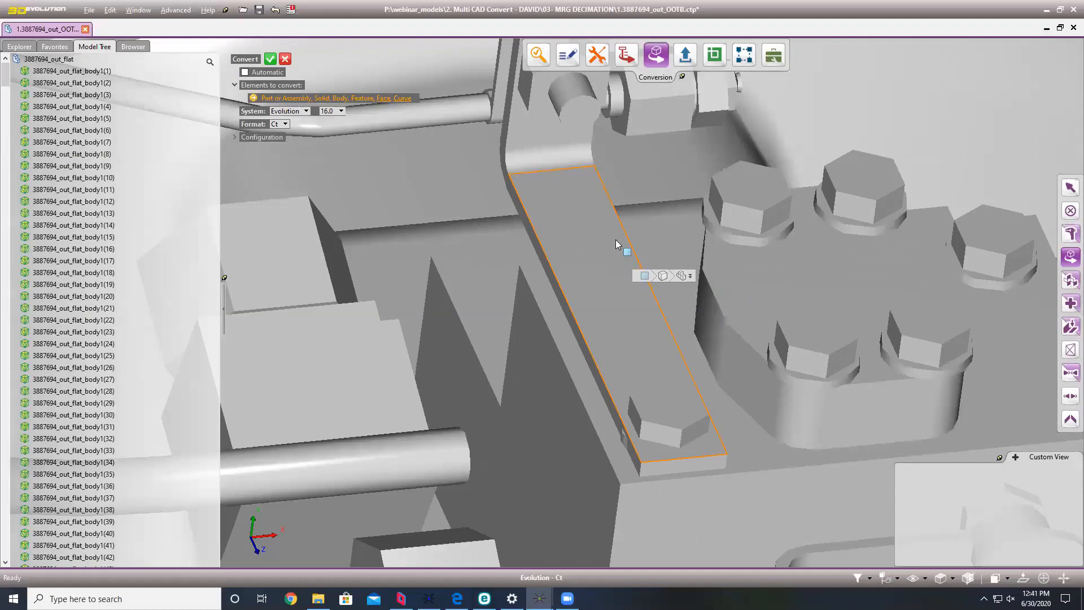
scroll(619, 240, down, 10)
scroll(573, 223, down, 5)
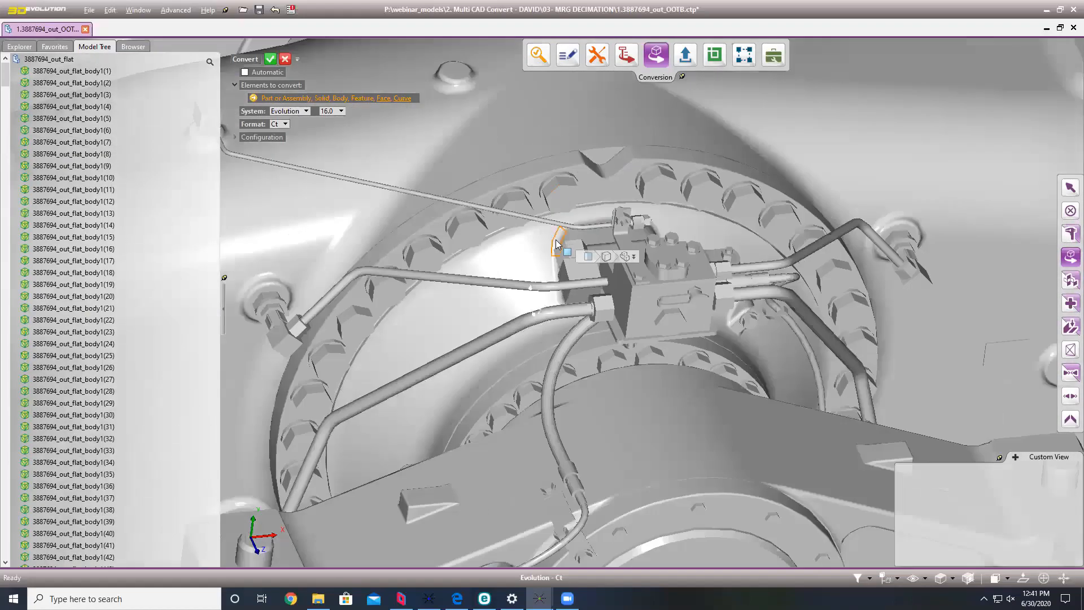
scroll(537, 227, down, 3)
scroll(537, 228, down, 3)
Switch to File Explorer and select 3887694_out_Decimated_2.0sag.ctp together with 1.3887694_out_OOTB.ctp to compare their file sizes.
key(alt+Tab)
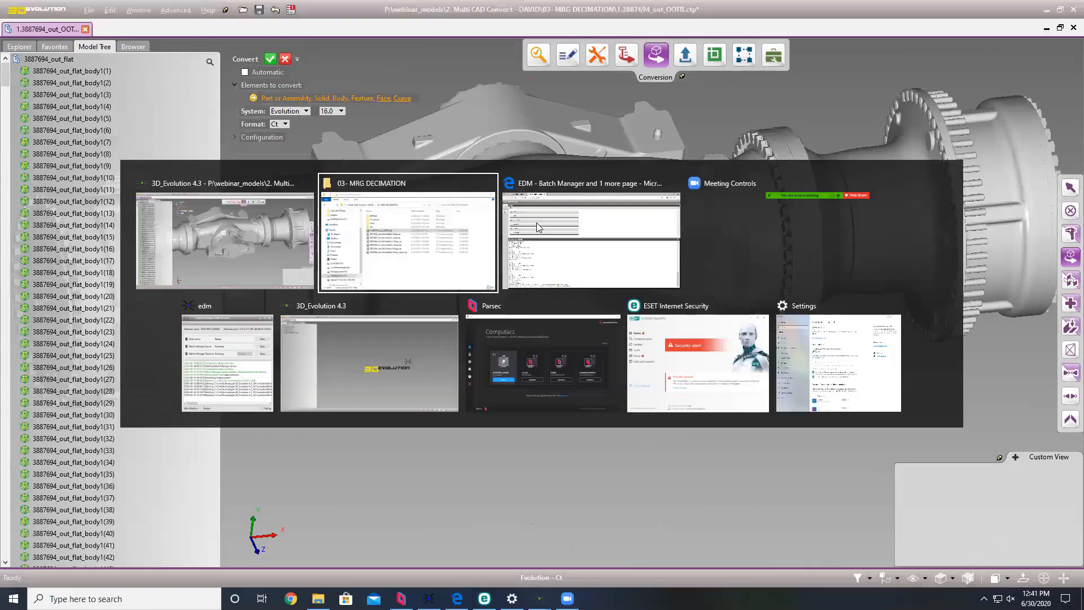
click(796, 247)
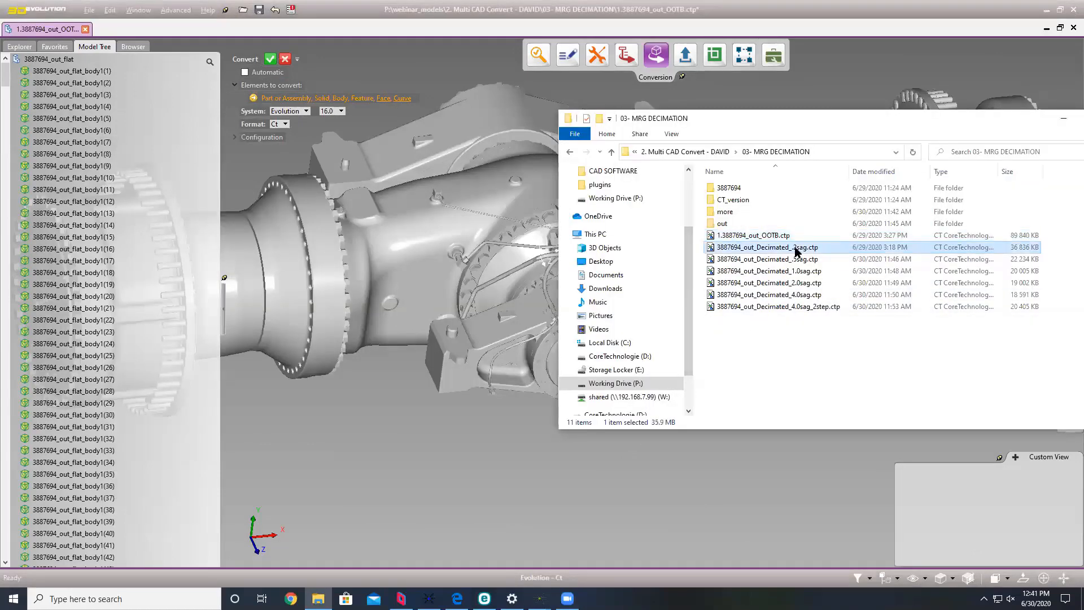
click(805, 281)
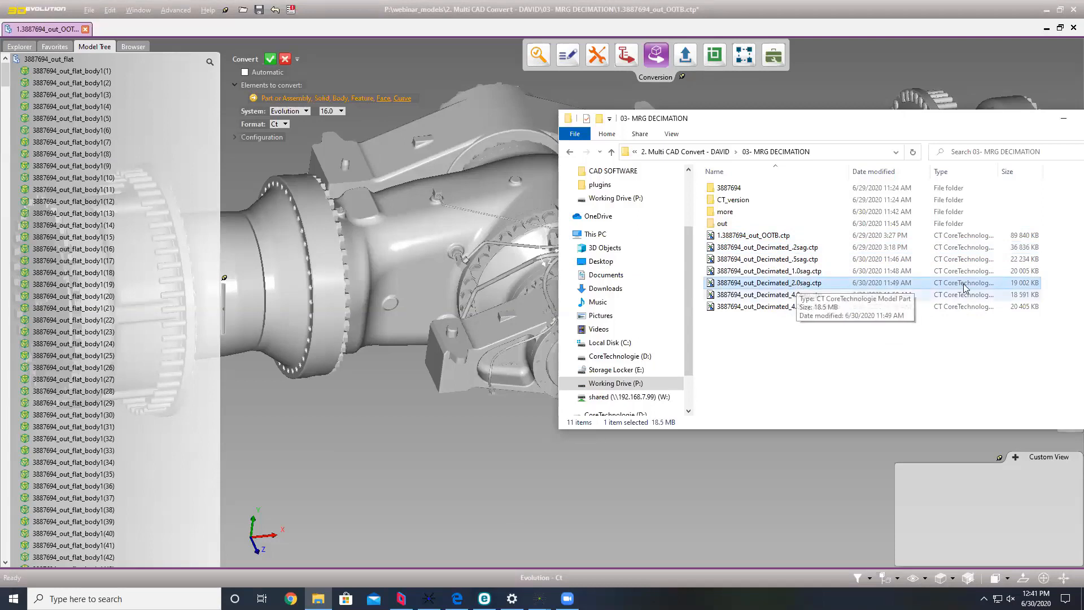
ctrl+click(757, 237)
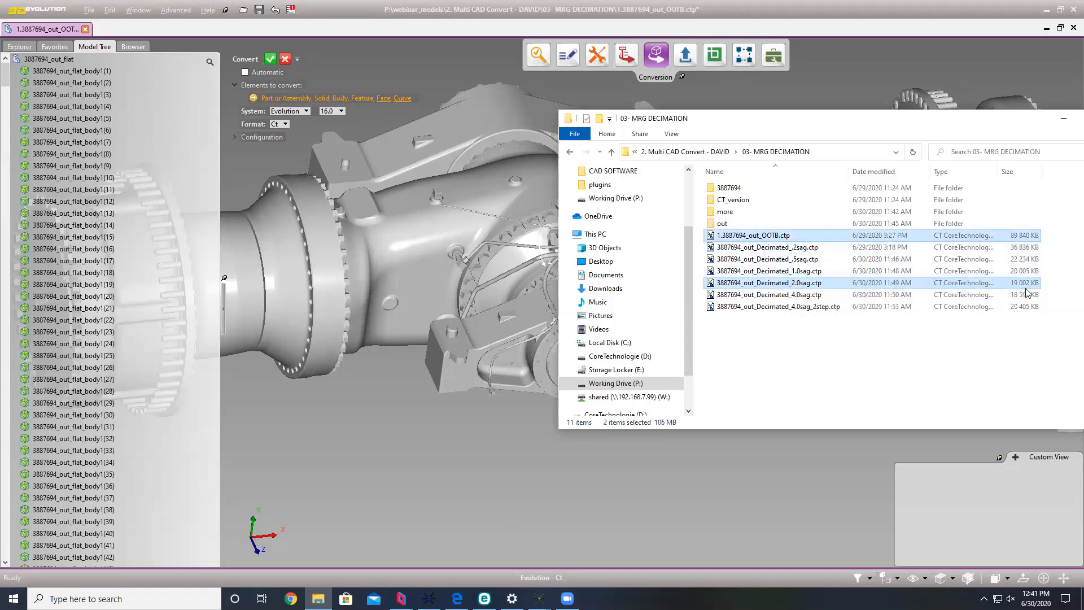